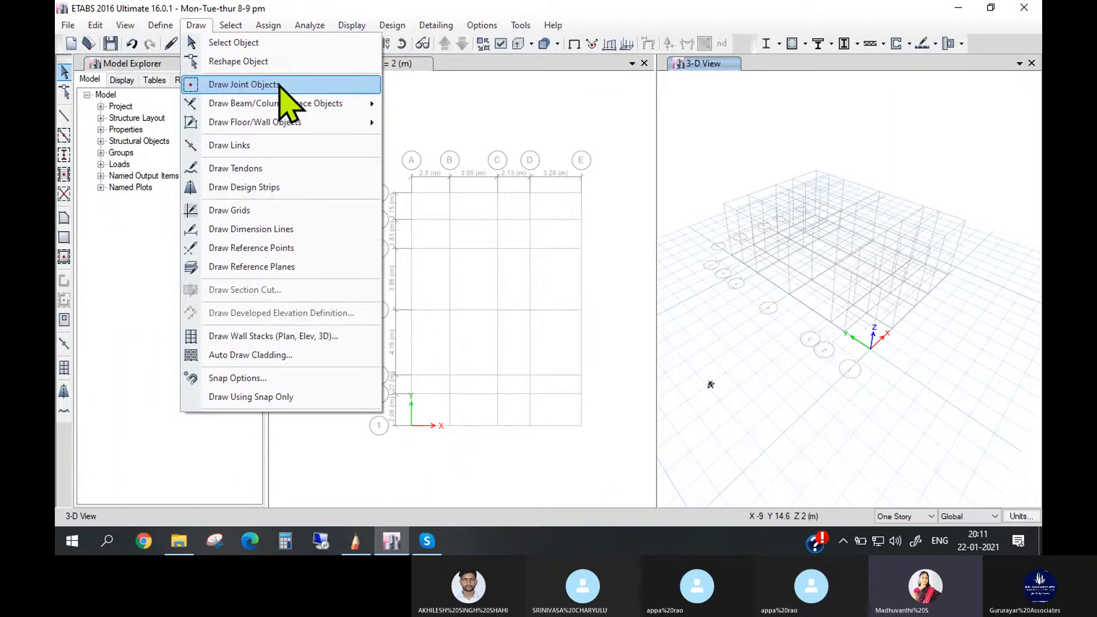
- Switch to SketchBook and handwrite the underlined heading "Draw beam / column / Brace" across the top of the blank canvas
{"action": "mouse_move", "coordinate": [277, 104]}
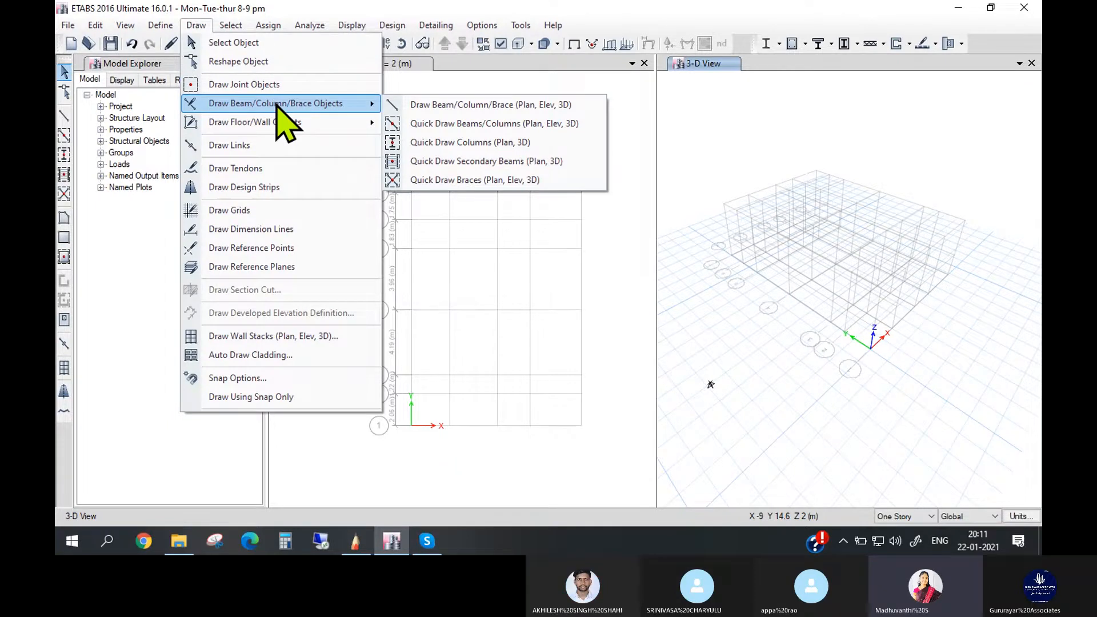
{"action": "left_click", "coordinate": [354, 541]}
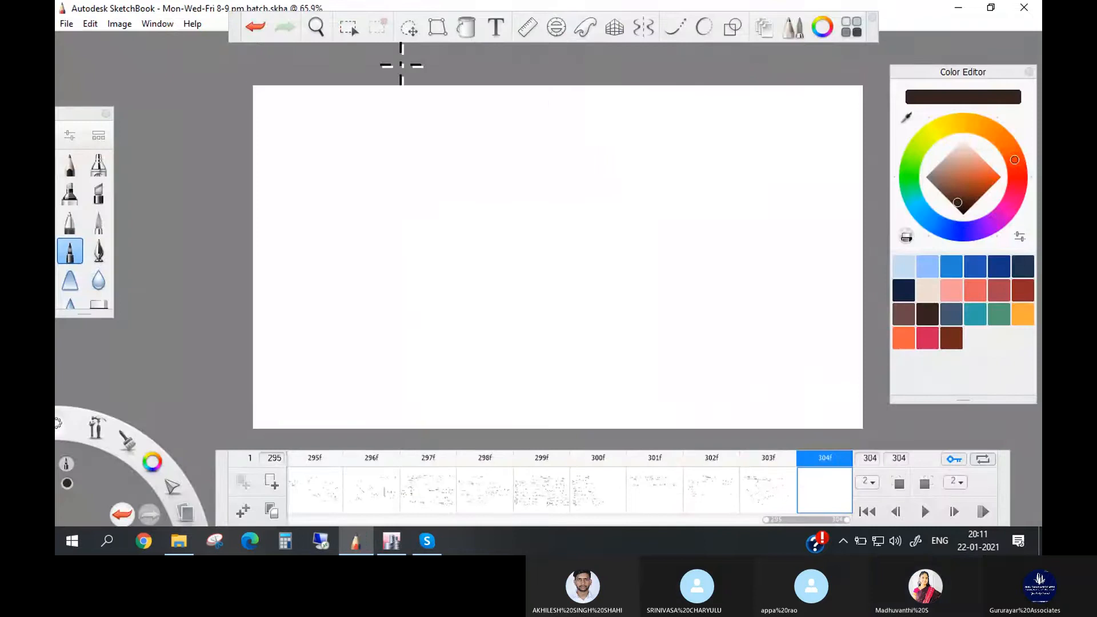
{"action": "mouse_move", "coordinate": [381, 96]}
{"action": "left_mouse_down"}
{"action": "mouse_move", "coordinate": [530, 118]}
{"action": "mouse_move", "coordinate": [538, 105]}
{"action": "mouse_move", "coordinate": [640, 97]}
{"action": "mouse_move", "coordinate": [644, 111]}
{"action": "mouse_move", "coordinate": [715, 118]}
{"action": "left_mouse_up"}
{"action": "left_click_drag", "start_coordinate": [372, 129], "coordinate": [692, 122]}
{"action": "left_click_drag", "start_coordinate": [536, 86], "coordinate": [508, 147]}
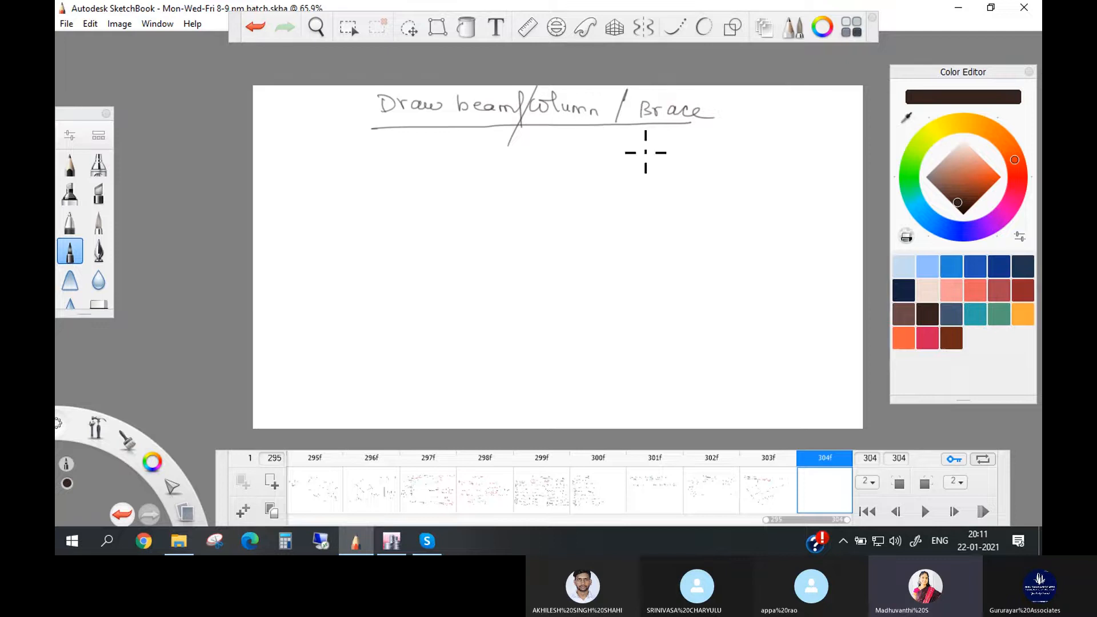
- Annotate the heading in pinkish red with arrows labelling beam "Horizontal member", column "Vertical member" and brace "Inclined Member"
{"action": "left_click", "coordinate": [931, 337]}
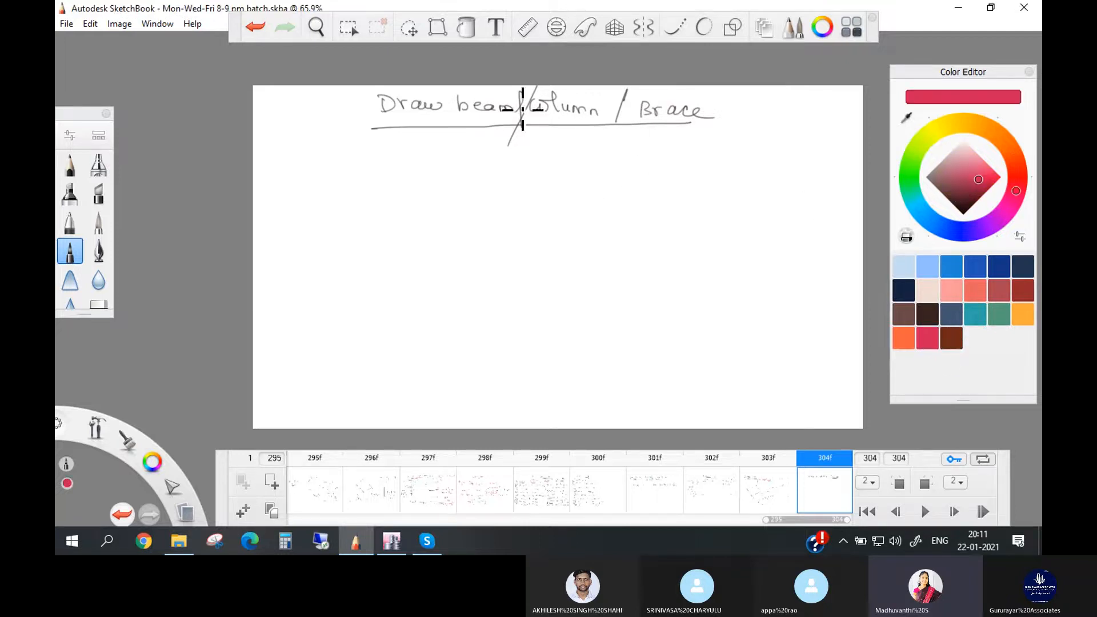
{"action": "mouse_move", "coordinate": [490, 119]}
{"action": "left_mouse_down"}
{"action": "mouse_move", "coordinate": [502, 135]}
{"action": "mouse_move", "coordinate": [429, 147]}
{"action": "mouse_move", "coordinate": [486, 139]}
{"action": "mouse_move", "coordinate": [448, 169]}
{"action": "mouse_move", "coordinate": [519, 160]}
{"action": "left_mouse_up"}
{"action": "mouse_move", "coordinate": [554, 119]}
{"action": "left_mouse_down"}
{"action": "mouse_move", "coordinate": [566, 147]}
{"action": "mouse_move", "coordinate": [605, 152]}
{"action": "mouse_move", "coordinate": [571, 176]}
{"action": "mouse_move", "coordinate": [628, 173]}
{"action": "left_mouse_up"}
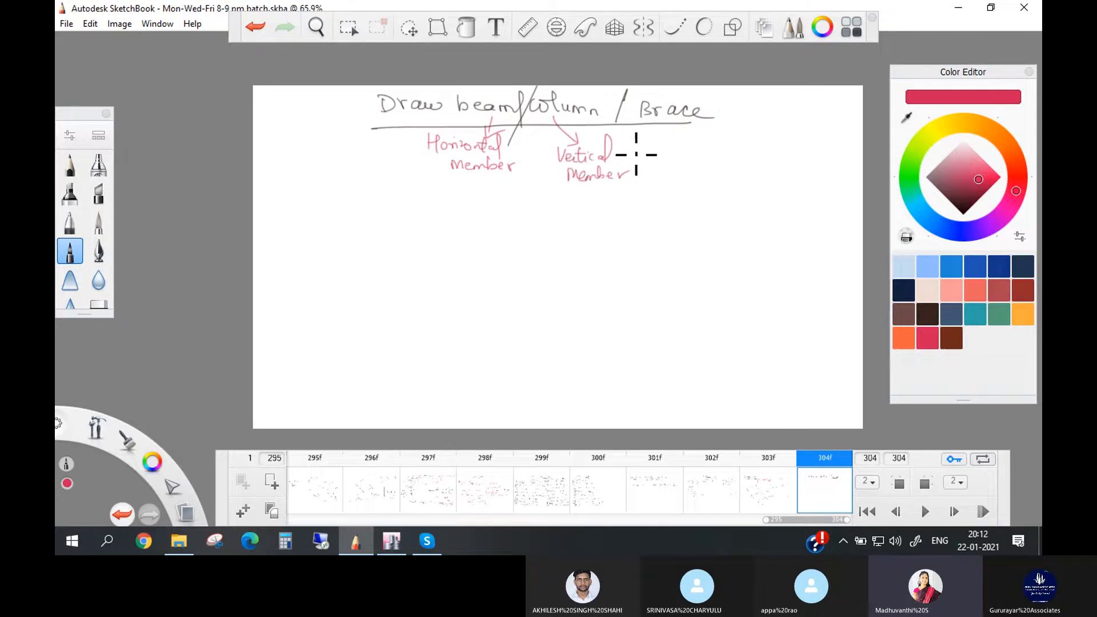
{"action": "mouse_move", "coordinate": [678, 123]}
{"action": "left_mouse_down"}
{"action": "mouse_move", "coordinate": [698, 140]}
{"action": "mouse_move", "coordinate": [846, 136]}
{"action": "left_mouse_up"}
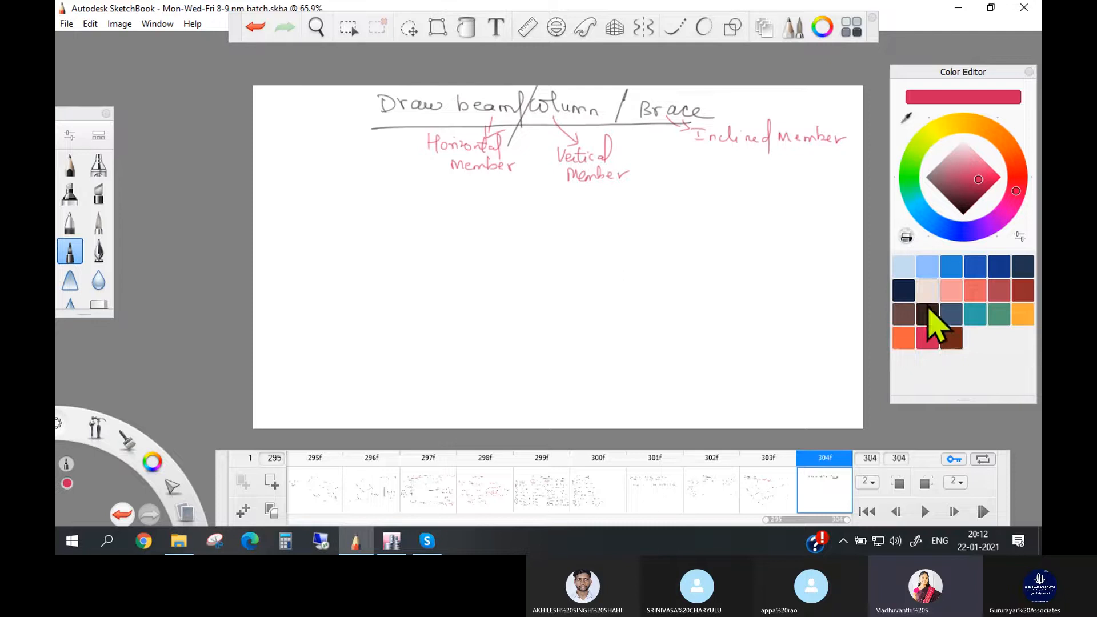
- Handwrite a dark brown numbered list below: 1 "Always start with beam", 2 "column", 3 "Bracings, slab, wall, etc"
{"action": "left_click", "coordinate": [929, 315]}
{"action": "left_click_drag", "start_coordinate": [277, 186], "coordinate": [276, 204]}
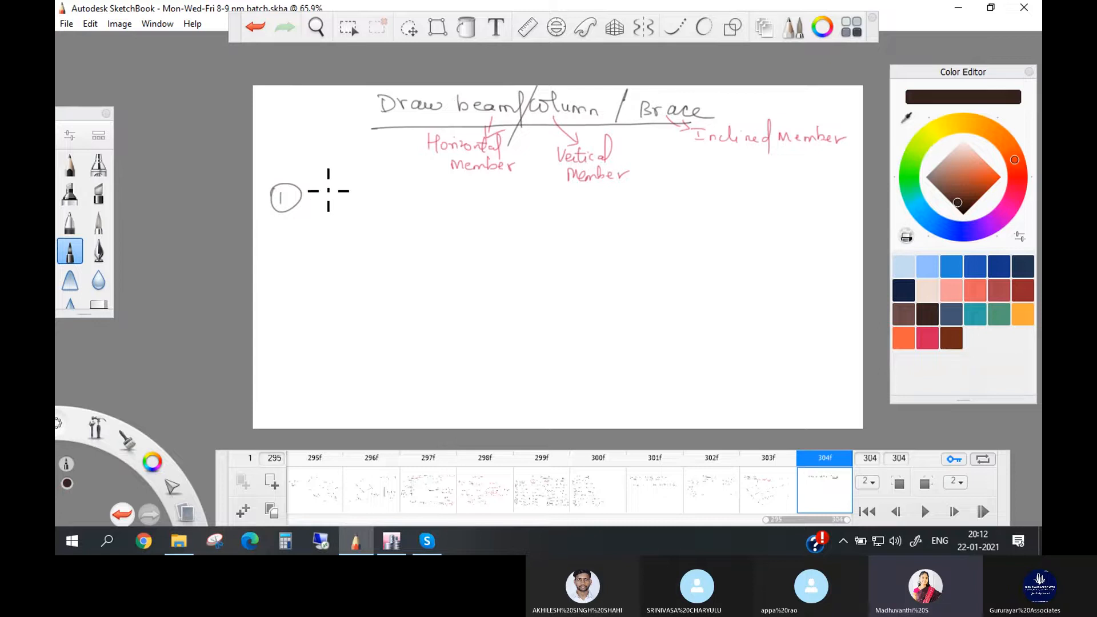
{"action": "left_click_drag", "start_coordinate": [321, 195], "coordinate": [605, 208]}
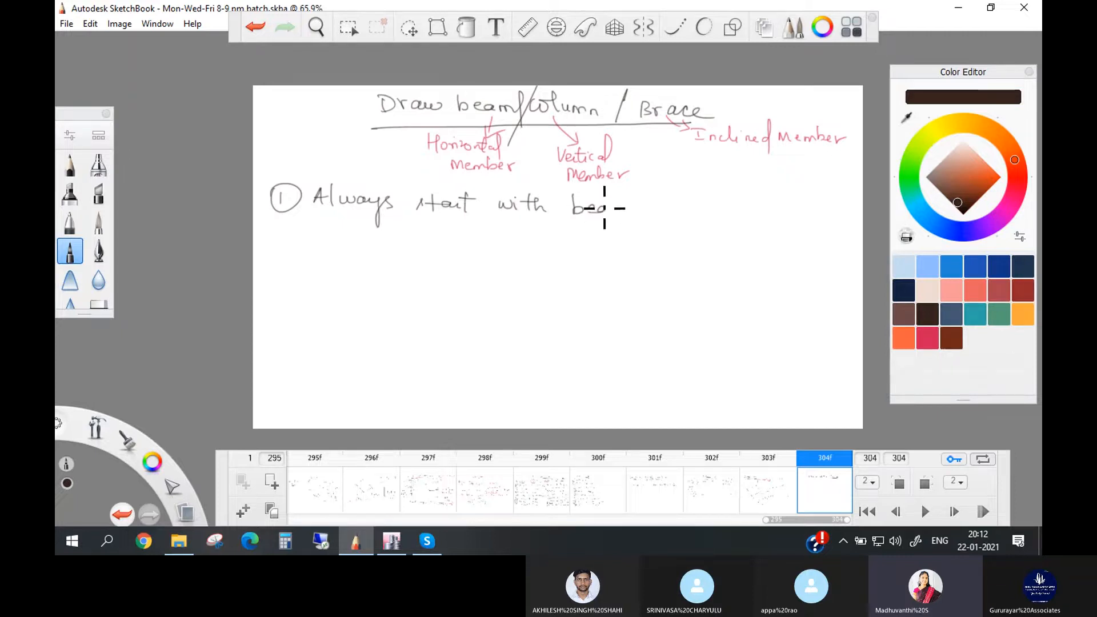
{"action": "left_click_drag", "start_coordinate": [278, 239], "coordinate": [285, 247]}
{"action": "mouse_move", "coordinate": [281, 232]}
{"action": "left_mouse_down"}
{"action": "mouse_move", "coordinate": [286, 251]}
{"action": "mouse_move", "coordinate": [384, 252]}
{"action": "left_mouse_up"}
{"action": "left_click_drag", "start_coordinate": [306, 282], "coordinate": [309, 285]}
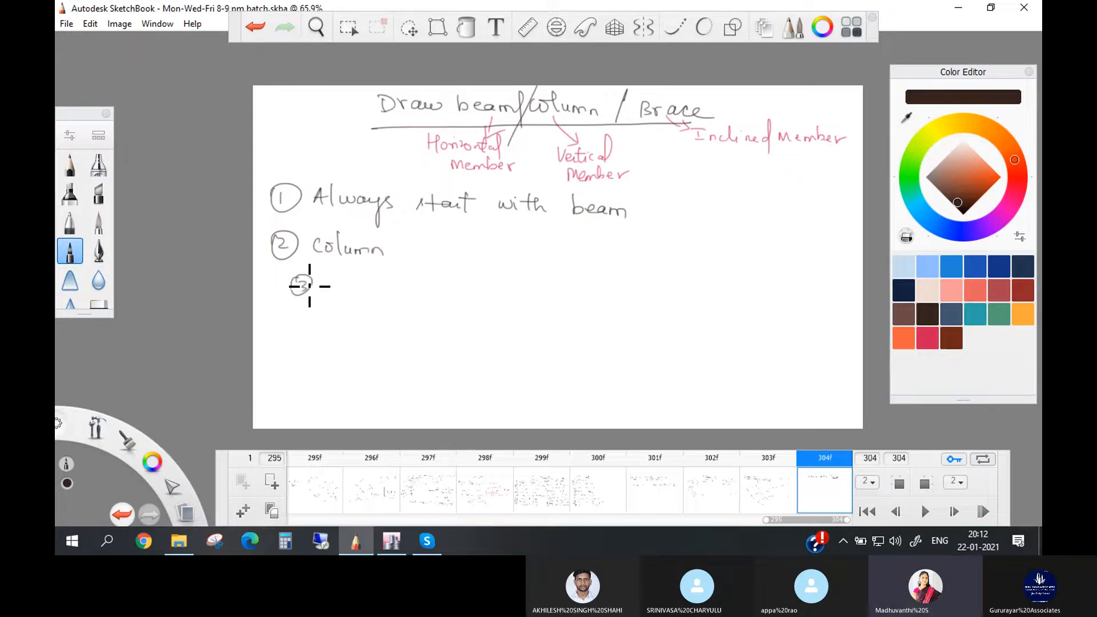
{"action": "left_click_drag", "start_coordinate": [360, 288], "coordinate": [643, 289]}
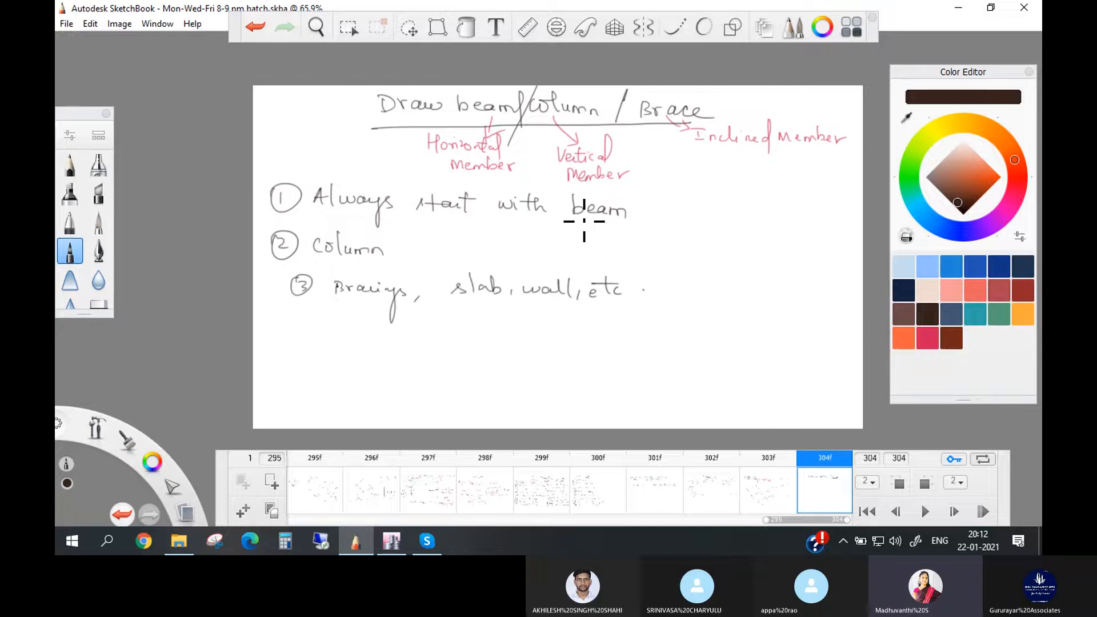
- Switch to ETABS and examine the available commands for drawing beam, column and brace objects
{"action": "left_click", "coordinate": [392, 541]}
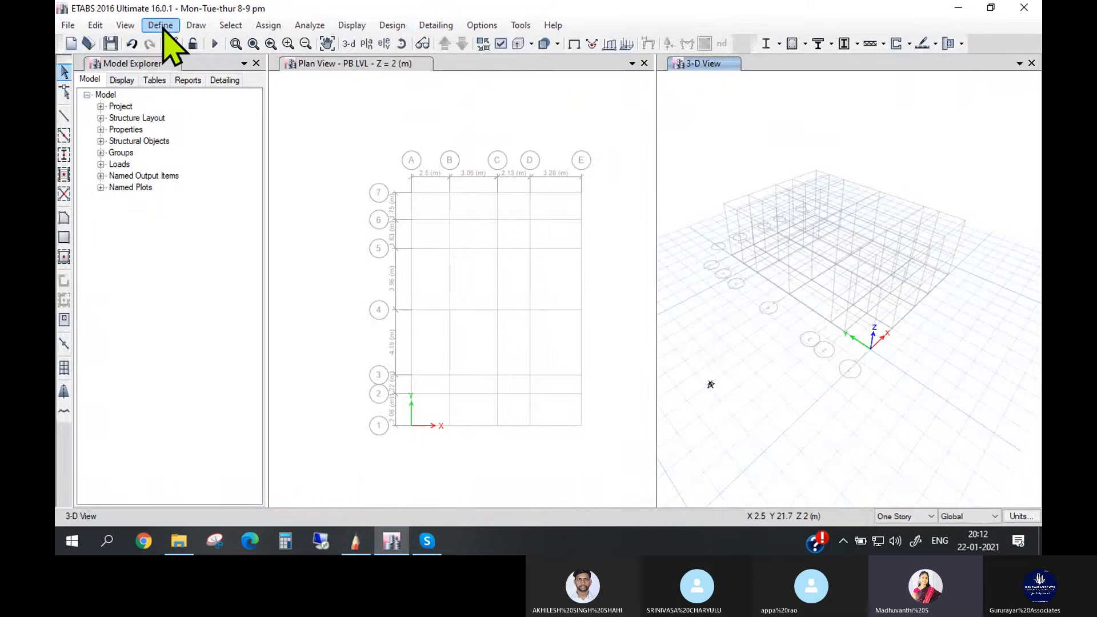
{"action": "left_click", "coordinate": [196, 26]}
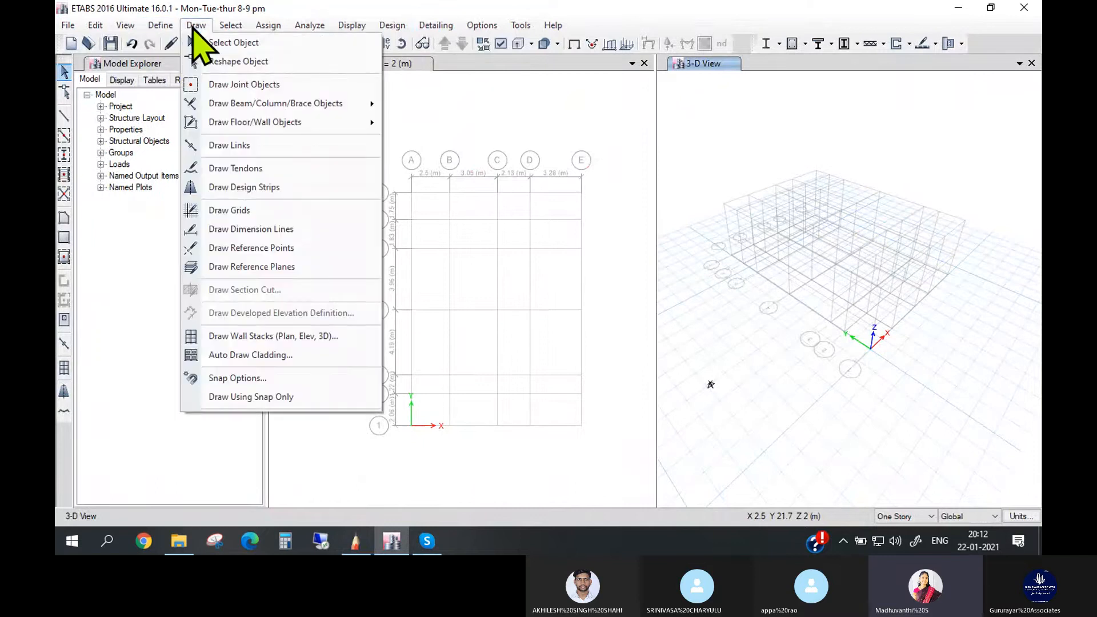
{"action": "mouse_move", "coordinate": [247, 105]}
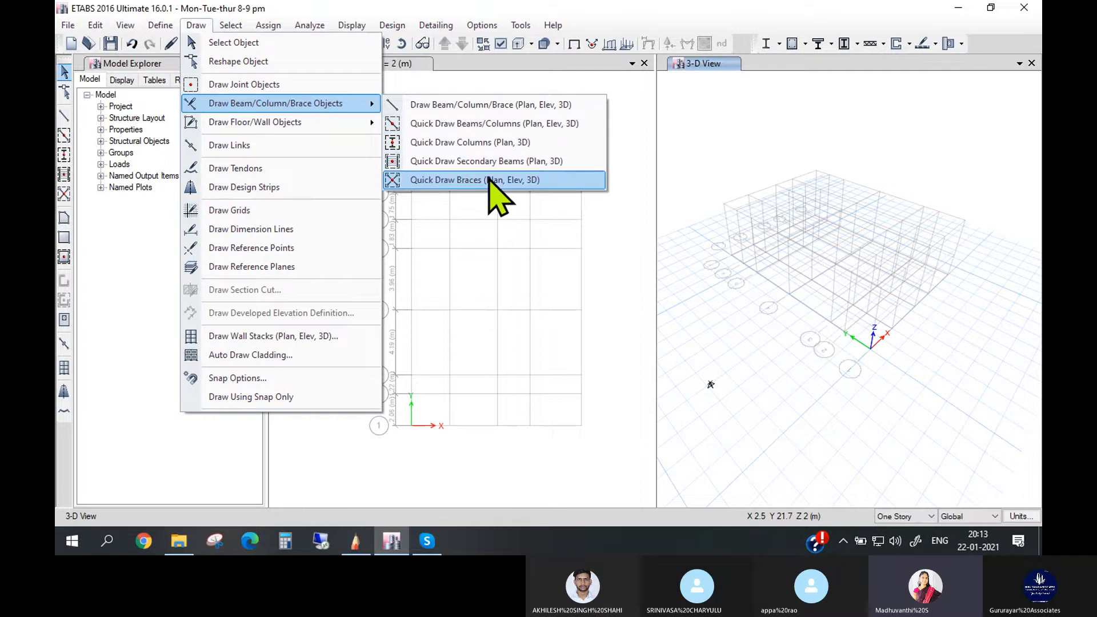
{"action": "left_click", "coordinate": [533, 236]}
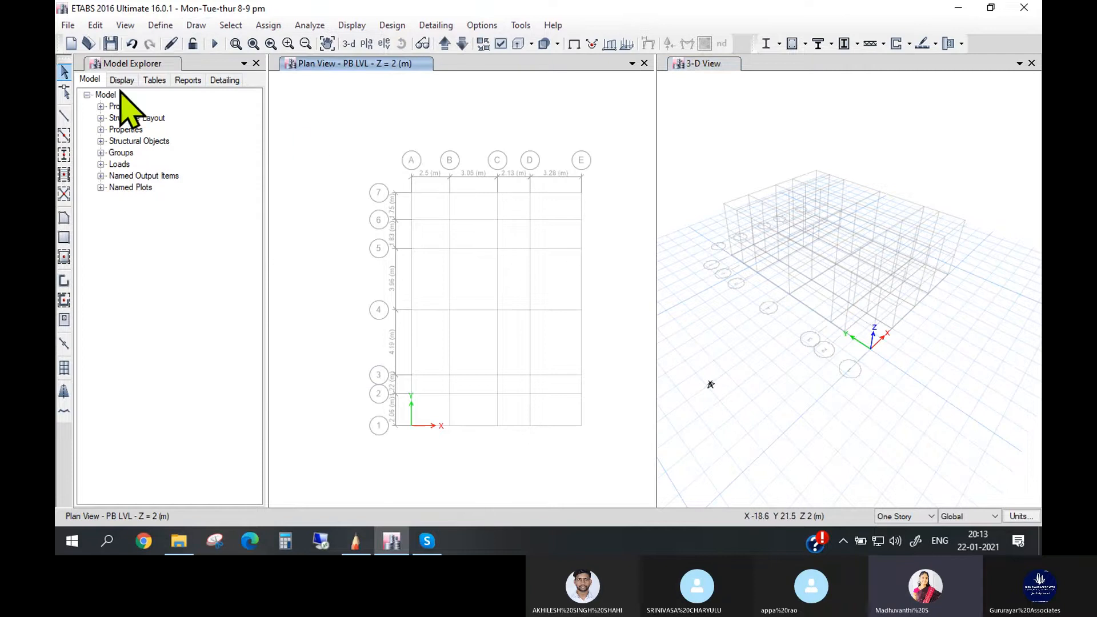
{"action": "left_click", "coordinate": [196, 26]}
{"action": "mouse_move", "coordinate": [331, 108]}
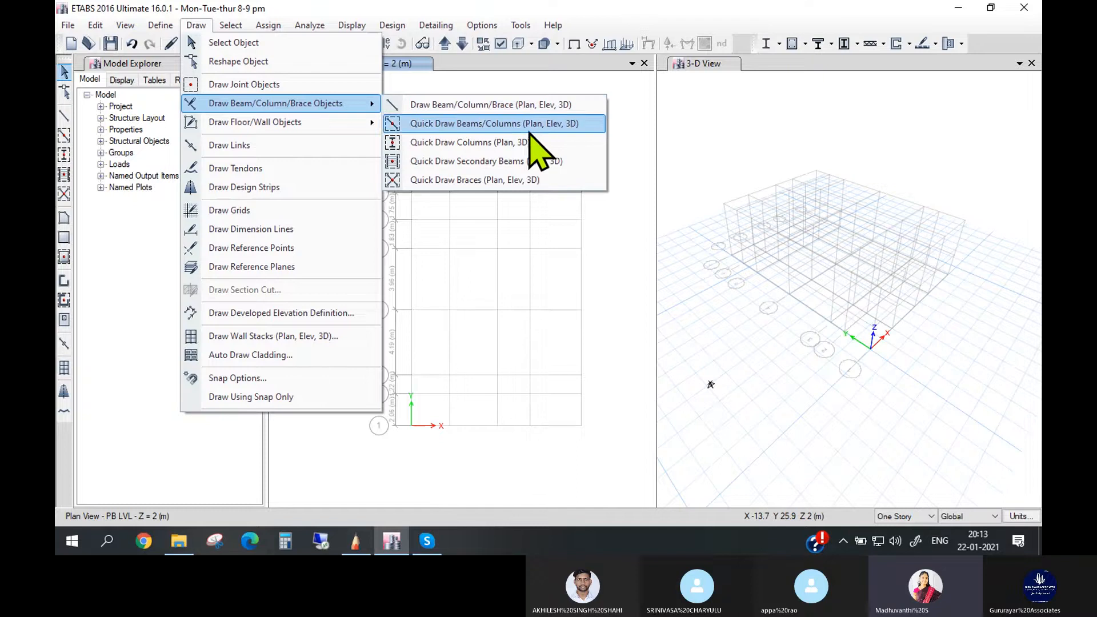
{"action": "left_click", "coordinate": [632, 264]}
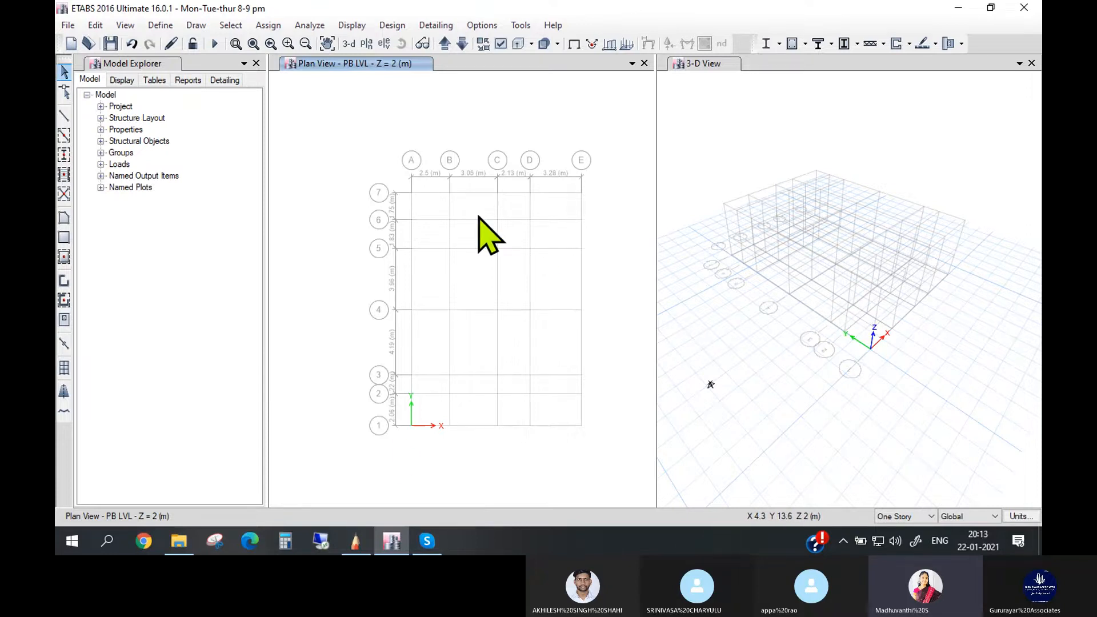
- Quick-draw beams with section property PB230 X 230 along all grid lines of the PB LVL plan
{"action": "left_click", "coordinate": [192, 26]}
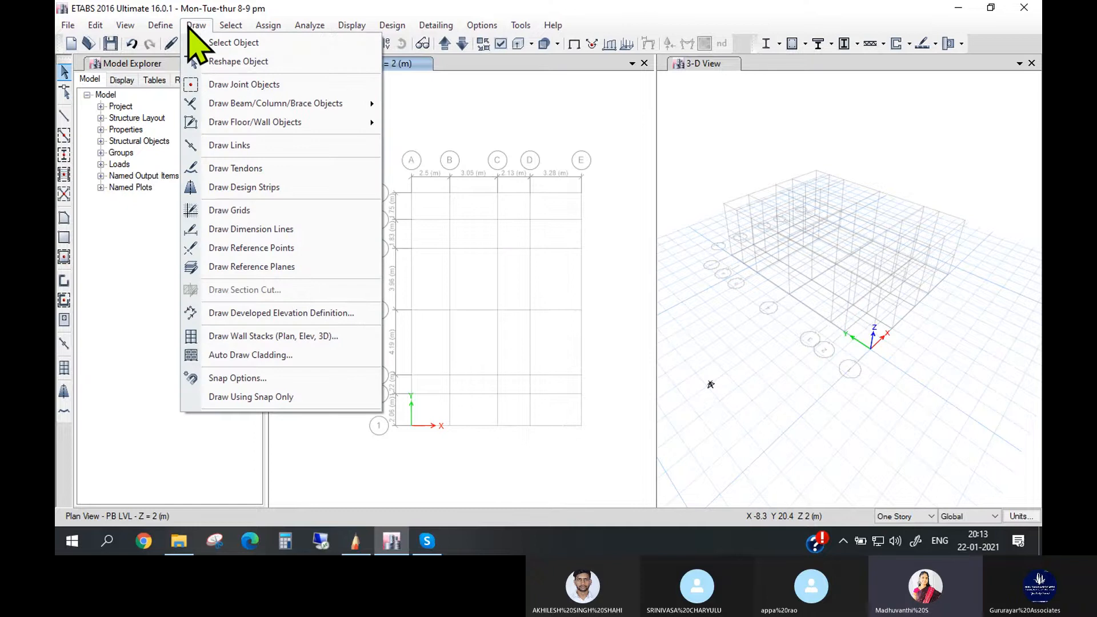
{"action": "left_click", "coordinate": [190, 26]}
{"action": "left_click", "coordinate": [200, 27]}
{"action": "left_click", "coordinate": [207, 24]}
{"action": "left_click", "coordinate": [199, 30]}
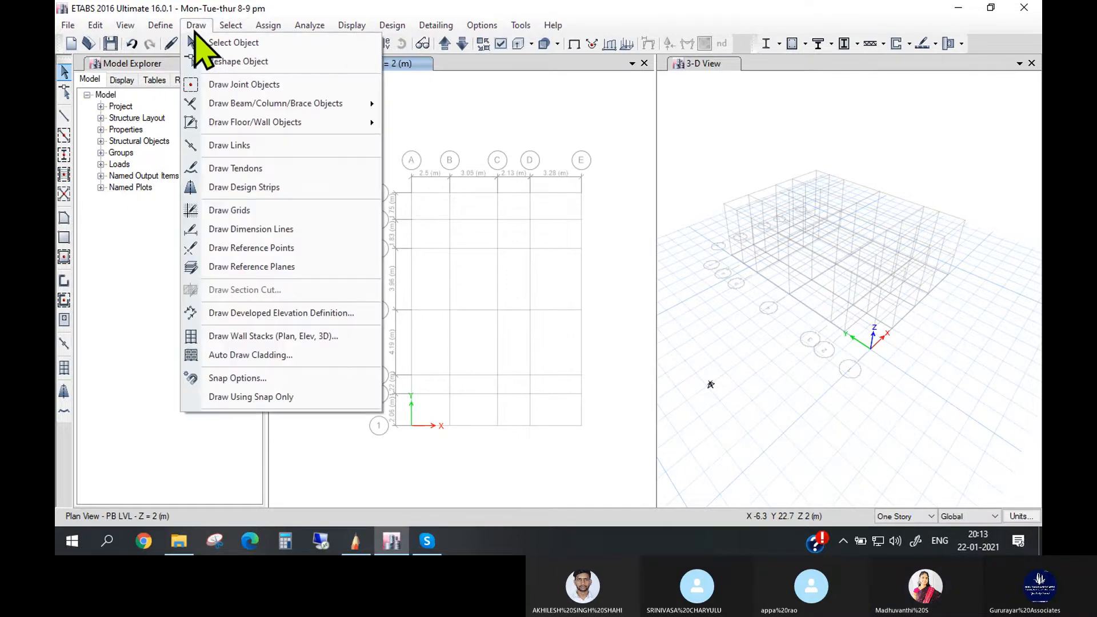
{"action": "left_click", "coordinate": [197, 29]}
{"action": "left_click", "coordinate": [197, 28]}
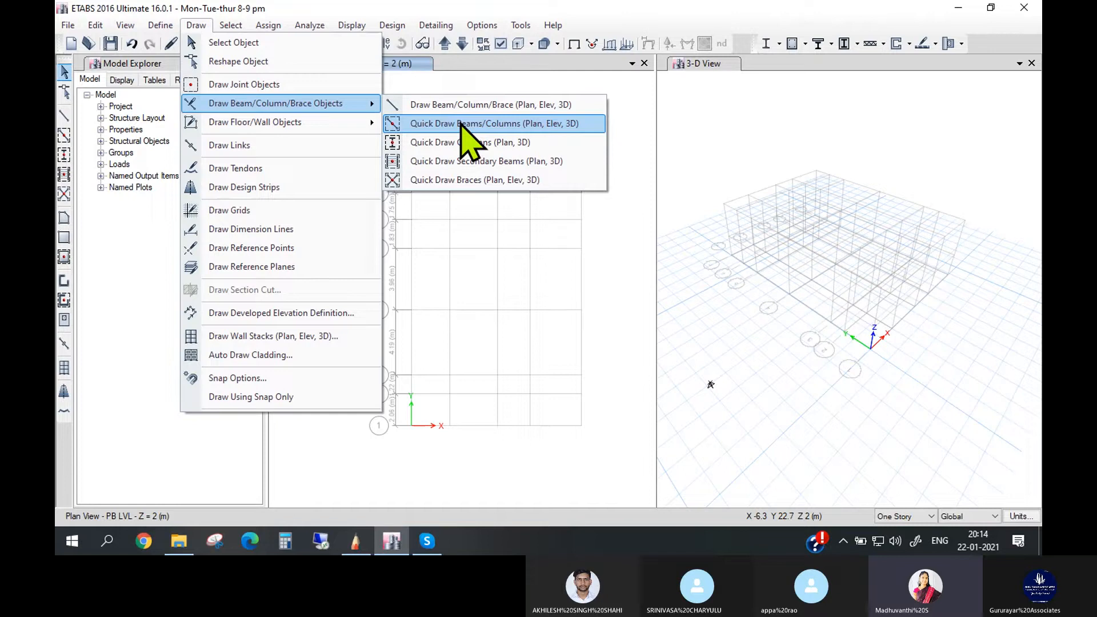
{"action": "left_click", "coordinate": [469, 124]}
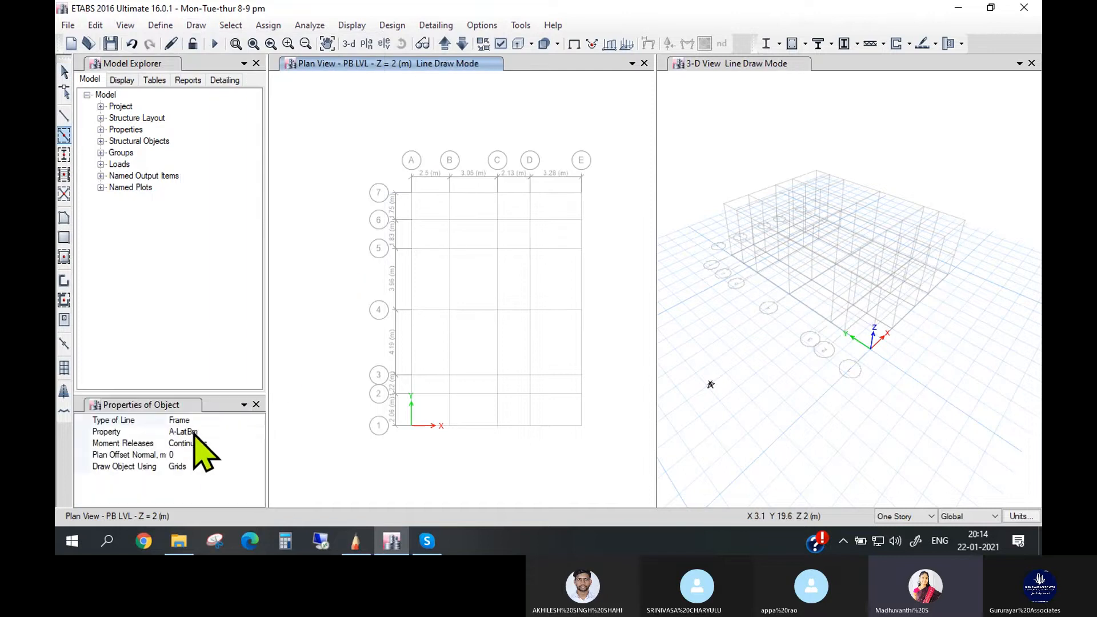
{"action": "left_click", "coordinate": [236, 431]}
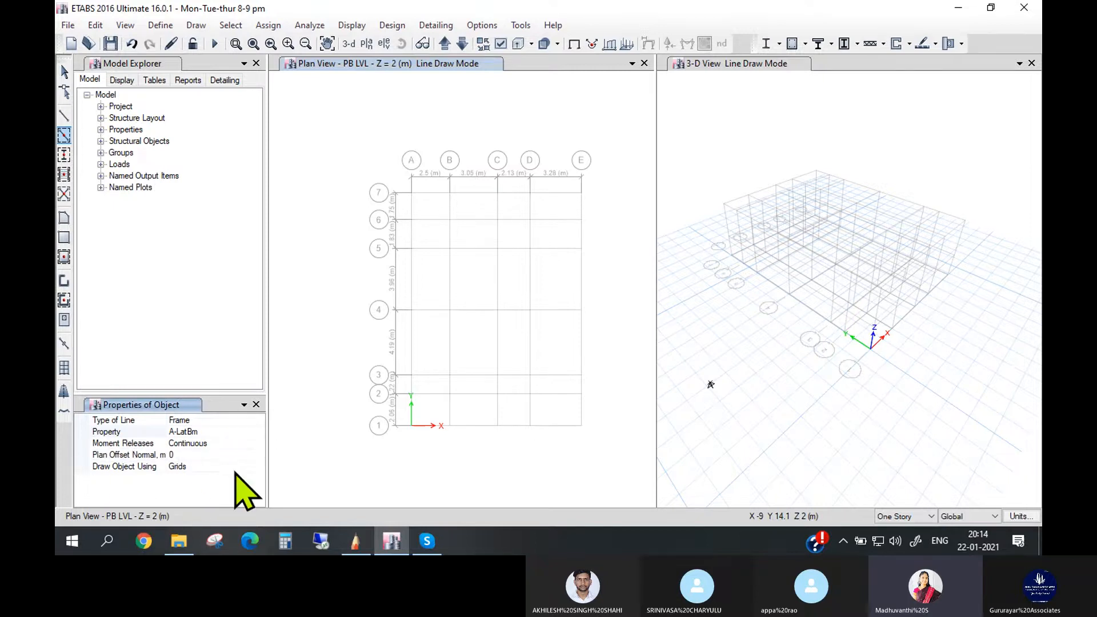
{"action": "left_click", "coordinate": [209, 432]}
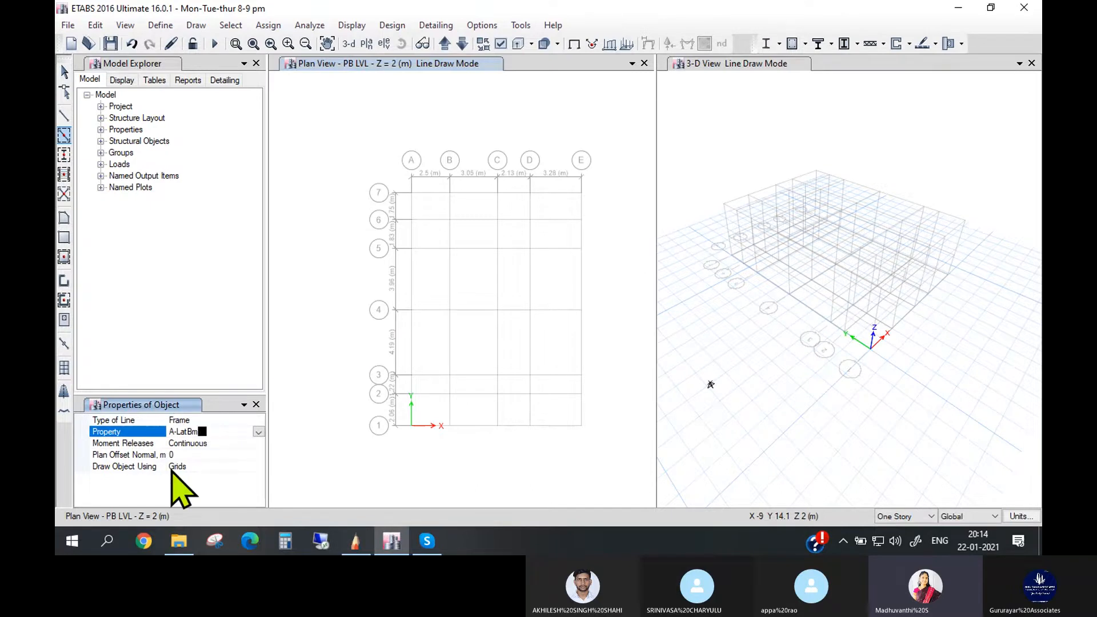
{"action": "left_click", "coordinate": [258, 433]}
{"action": "left_click", "coordinate": [258, 501]}
{"action": "left_click", "coordinate": [258, 501]}
{"action": "left_click", "coordinate": [259, 501]}
{"action": "left_click", "coordinate": [259, 501]}
{"action": "left_click", "coordinate": [258, 503]}
{"action": "left_click", "coordinate": [259, 503]}
{"action": "left_click", "coordinate": [258, 503]}
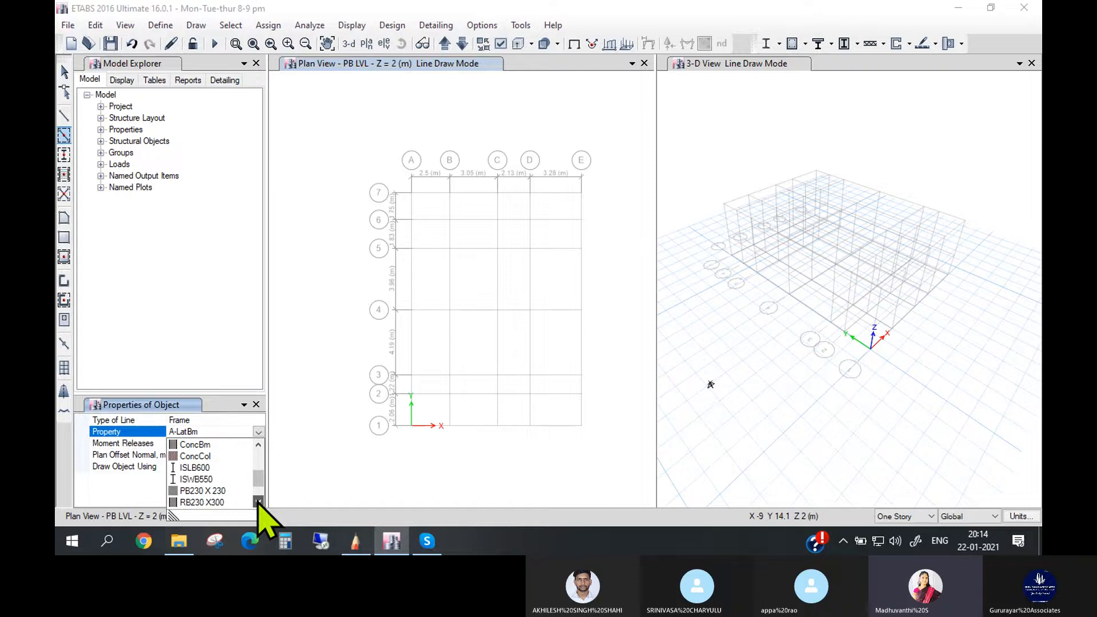
{"action": "left_click", "coordinate": [202, 491]}
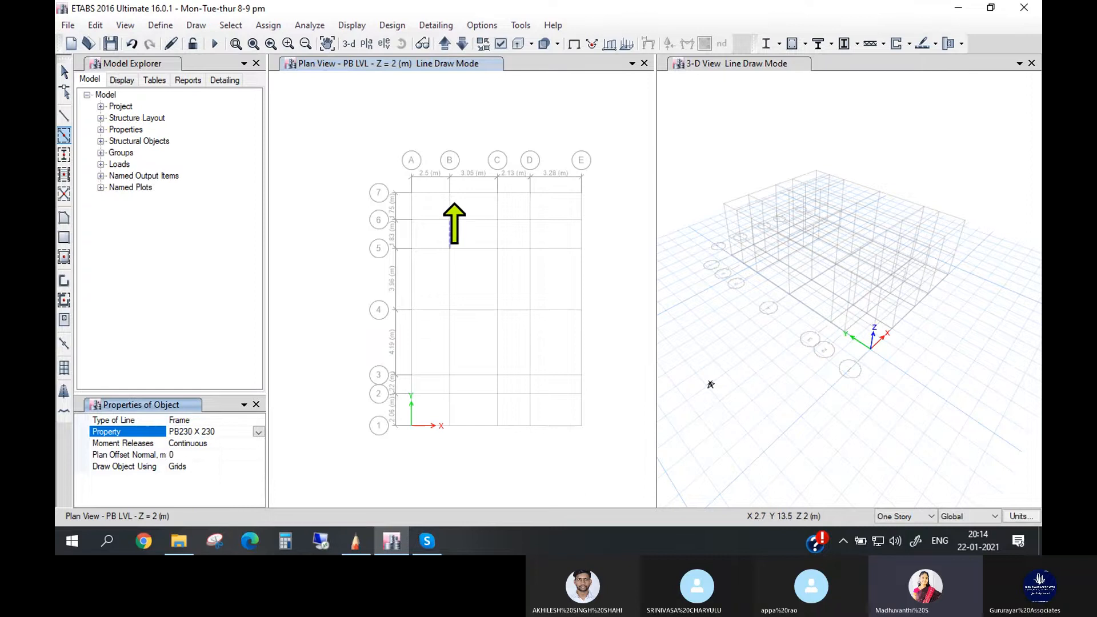
{"action": "mouse_move", "coordinate": [355, 134]}
{"action": "left_mouse_down"}
{"action": "mouse_move", "coordinate": [457, 303]}
{"action": "mouse_move", "coordinate": [585, 443]}
{"action": "mouse_move", "coordinate": [609, 455]}
{"action": "left_mouse_up"}
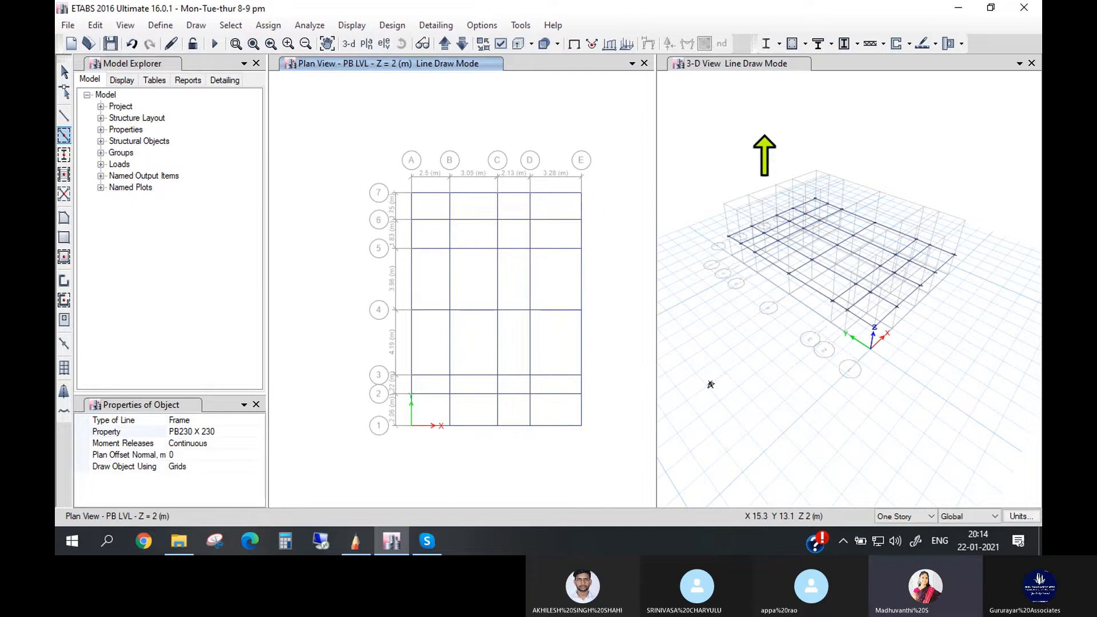
- Examine the plinth beams in a 3D rendered view of the model, then close the rendering
{"action": "left_click", "coordinate": [765, 125]}
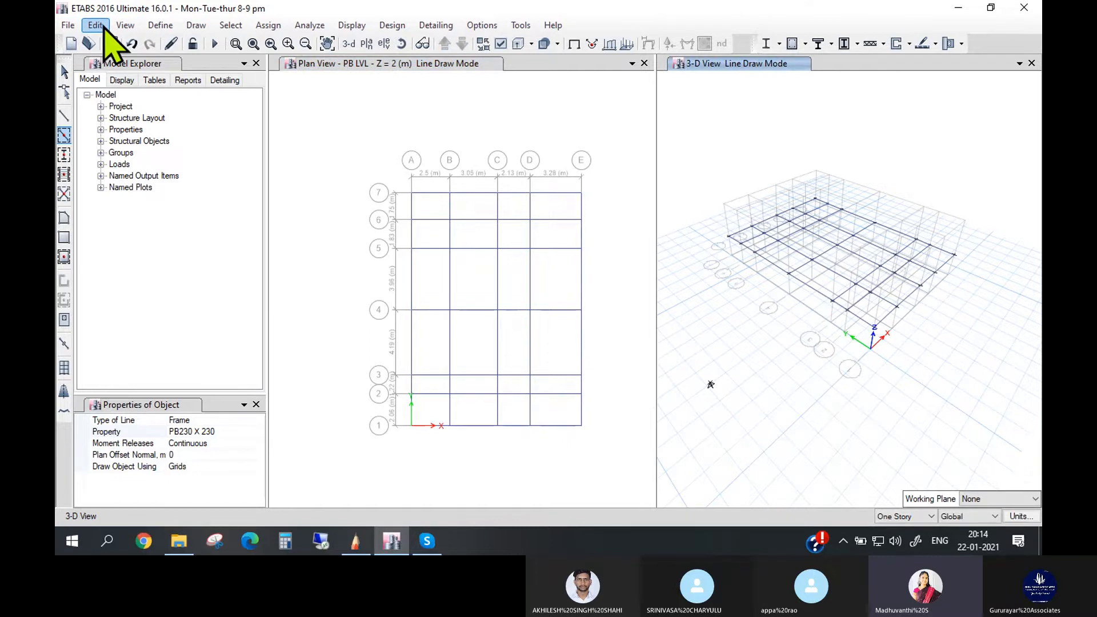
{"action": "left_click", "coordinate": [125, 25]}
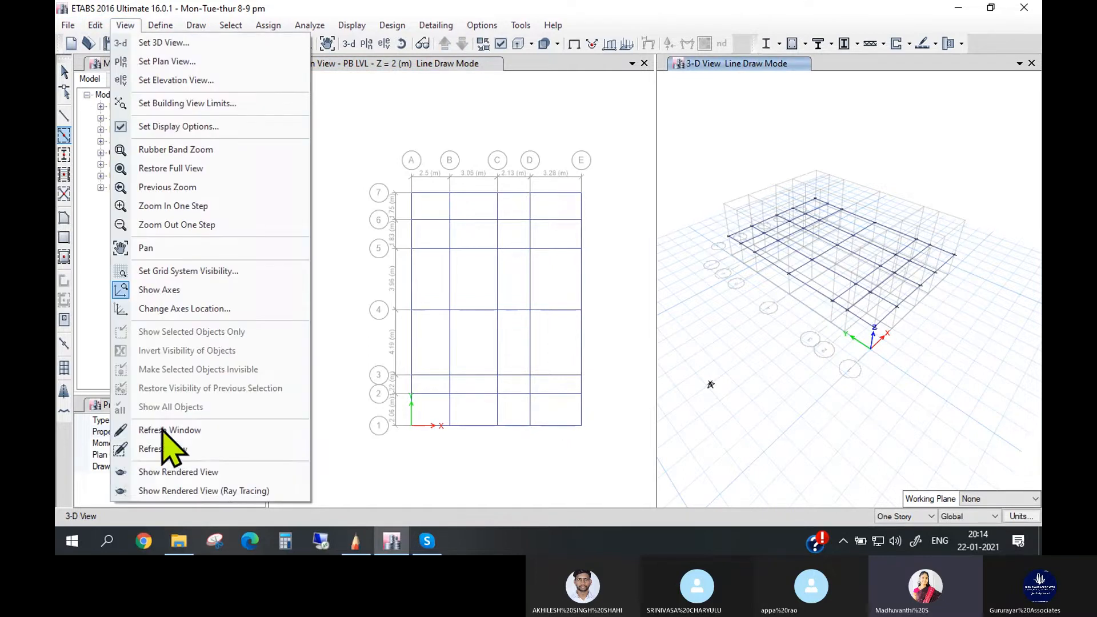
{"action": "left_click", "coordinate": [205, 473]}
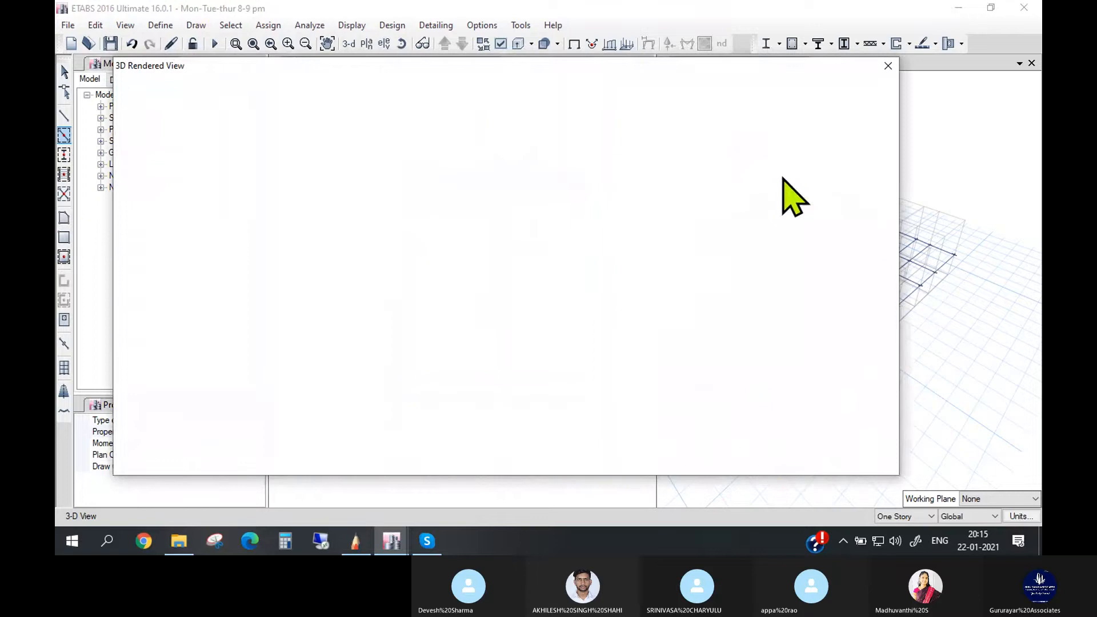
{"action": "scroll", "coordinate": [520, 286], "scroll_direction": "up", "scroll_amount": 3}
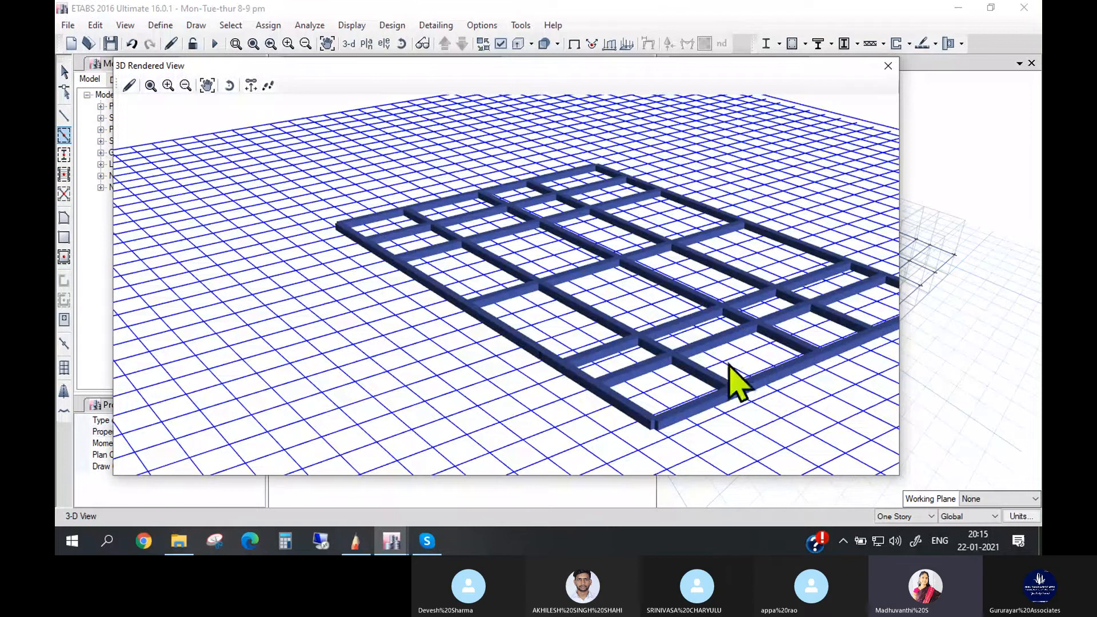
{"action": "left_click", "coordinate": [888, 66]}
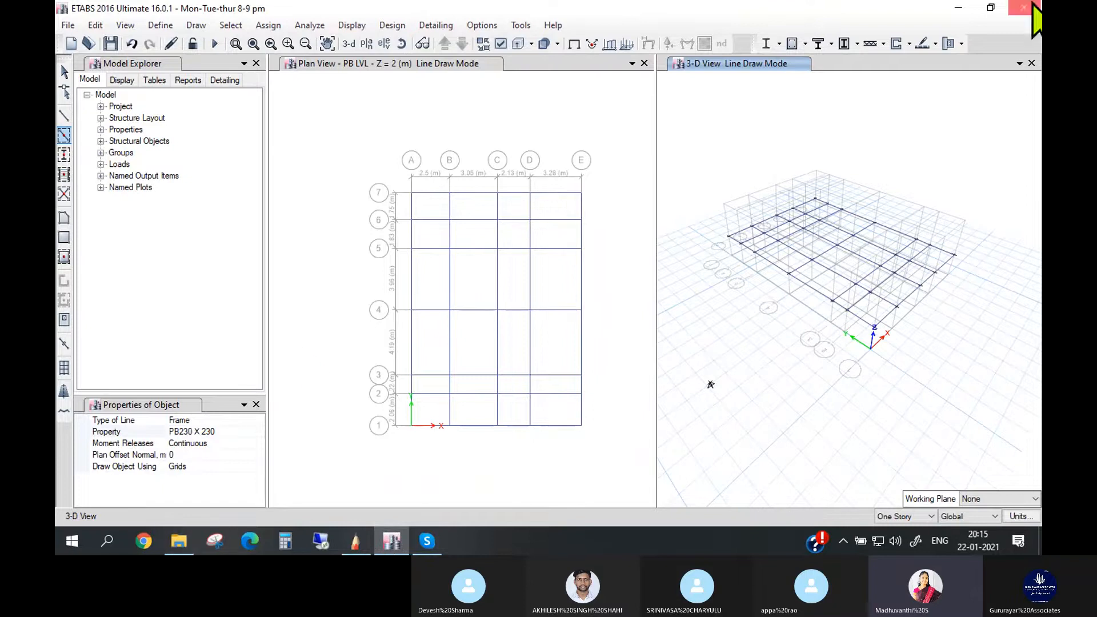
- Open 1.Sample Dwg.pdf from the sketch book folder and rotate its view counterclockwise so the drawing reads upright
{"action": "left_click", "coordinate": [179, 540]}
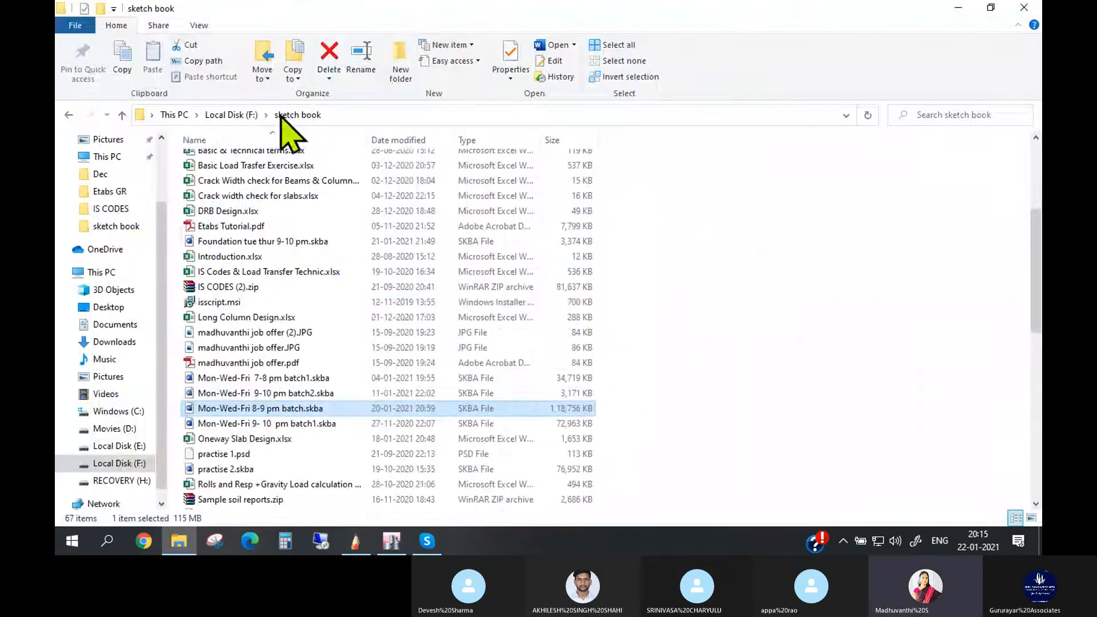
{"action": "scroll", "coordinate": [257, 144], "scroll_direction": "up", "scroll_amount": 5}
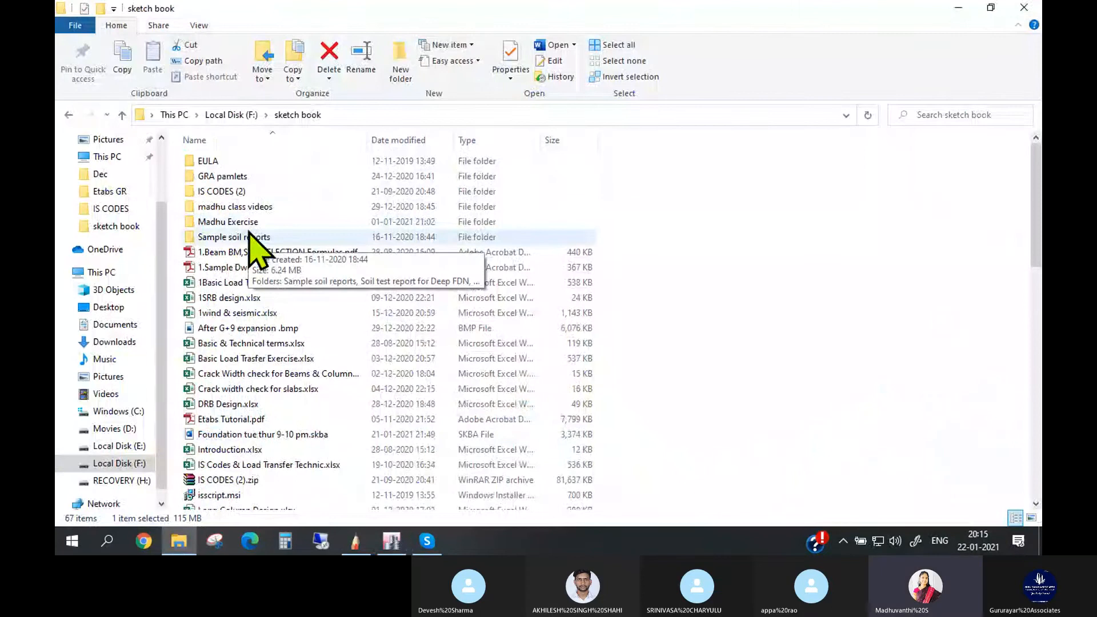
{"action": "left_click", "coordinate": [252, 268]}
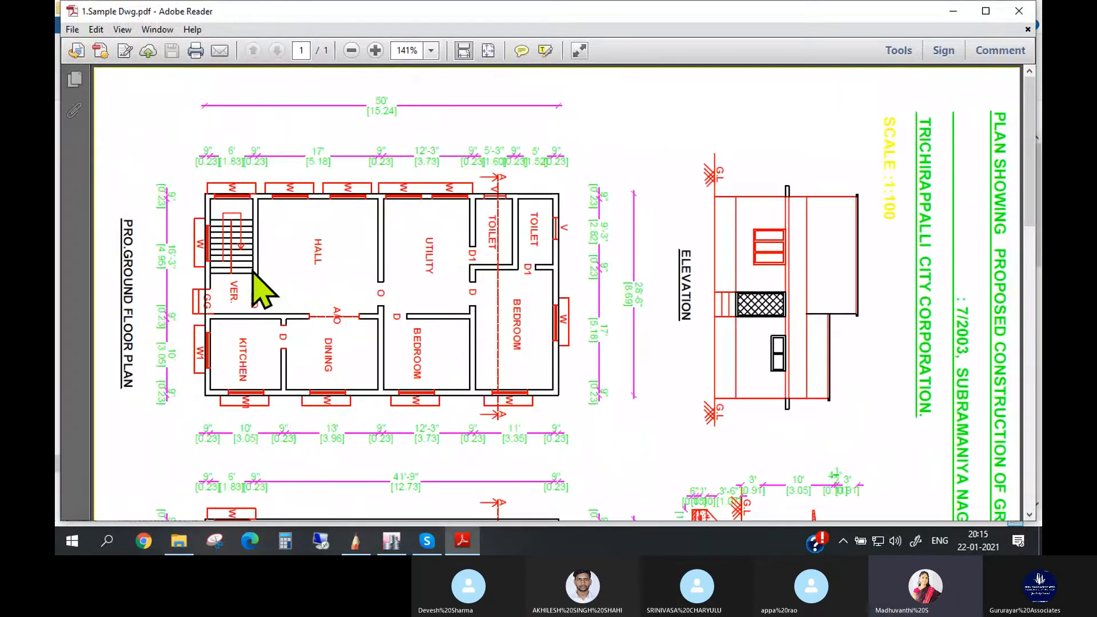
{"action": "left_click", "coordinate": [121, 29]}
{"action": "left_click", "coordinate": [129, 31]}
{"action": "left_click", "coordinate": [124, 30]}
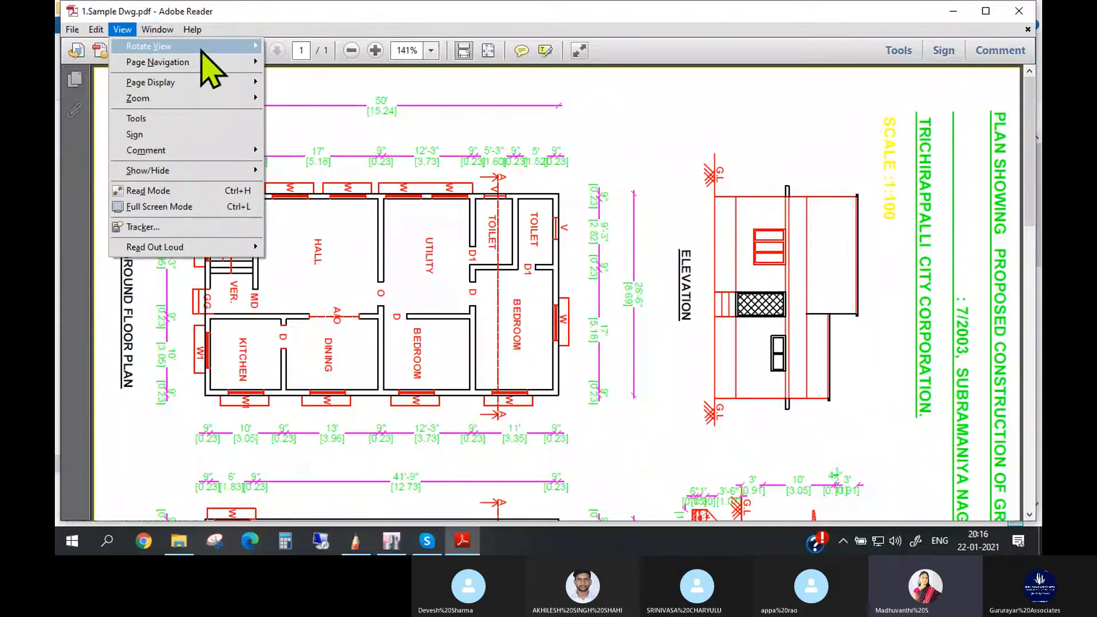
{"action": "mouse_move", "coordinate": [238, 46]}
{"action": "left_click", "coordinate": [370, 61]}
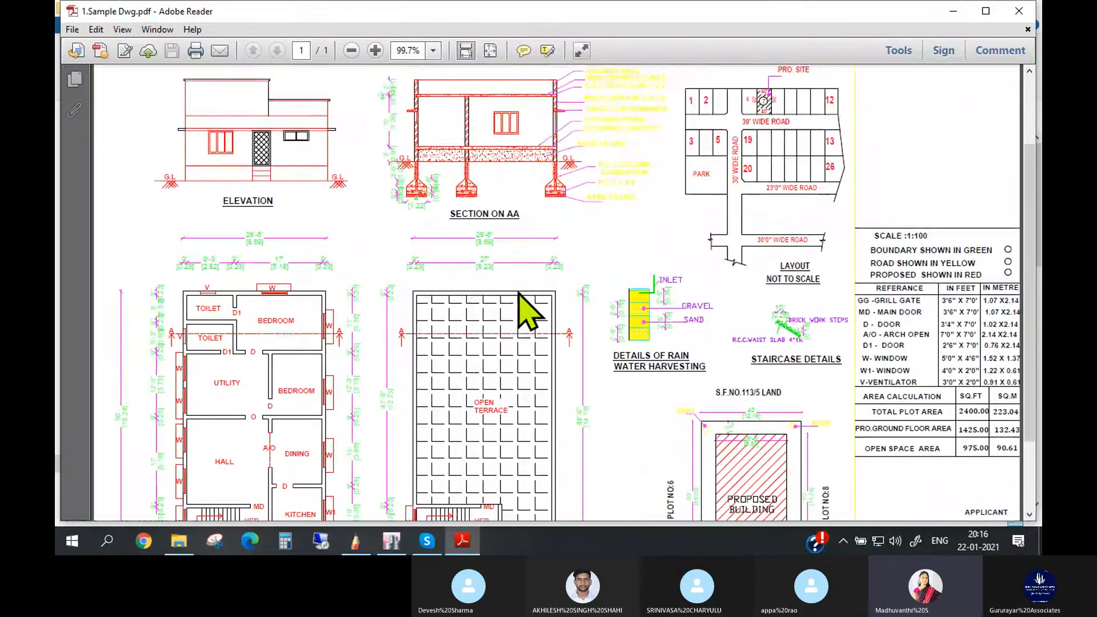
- Examine the room layout and wall positions of the ground floor plan in the sample drawing
{"action": "scroll", "coordinate": [508, 295], "scroll_direction": "down", "scroll_amount": 2}
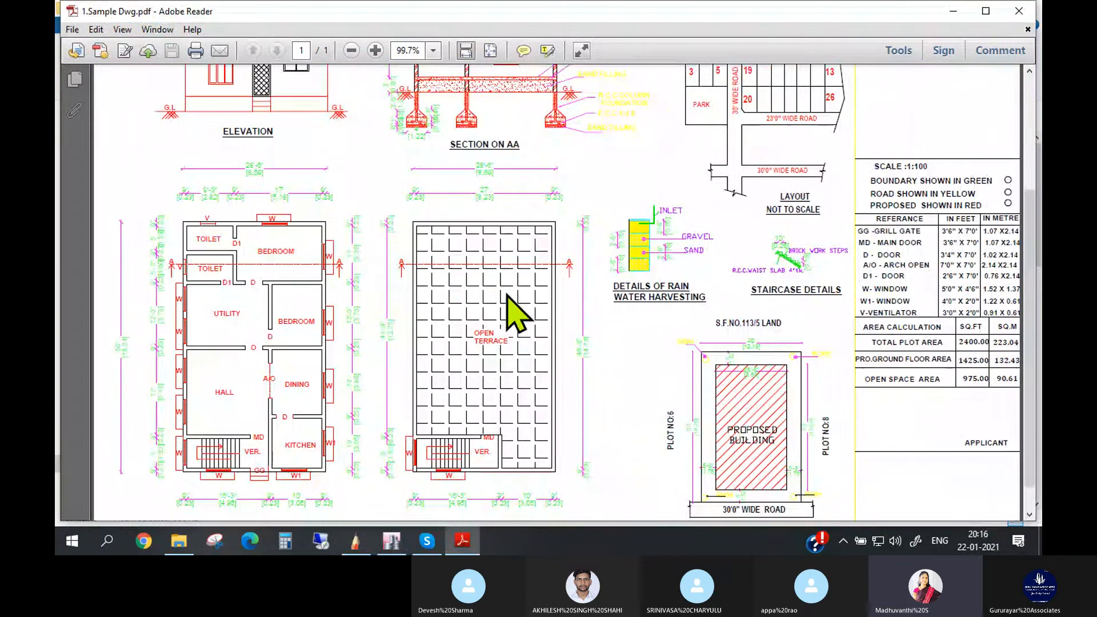
{"action": "scroll", "coordinate": [507, 295], "scroll_direction": "up", "scroll_amount": 2, "text": "ctrl"}
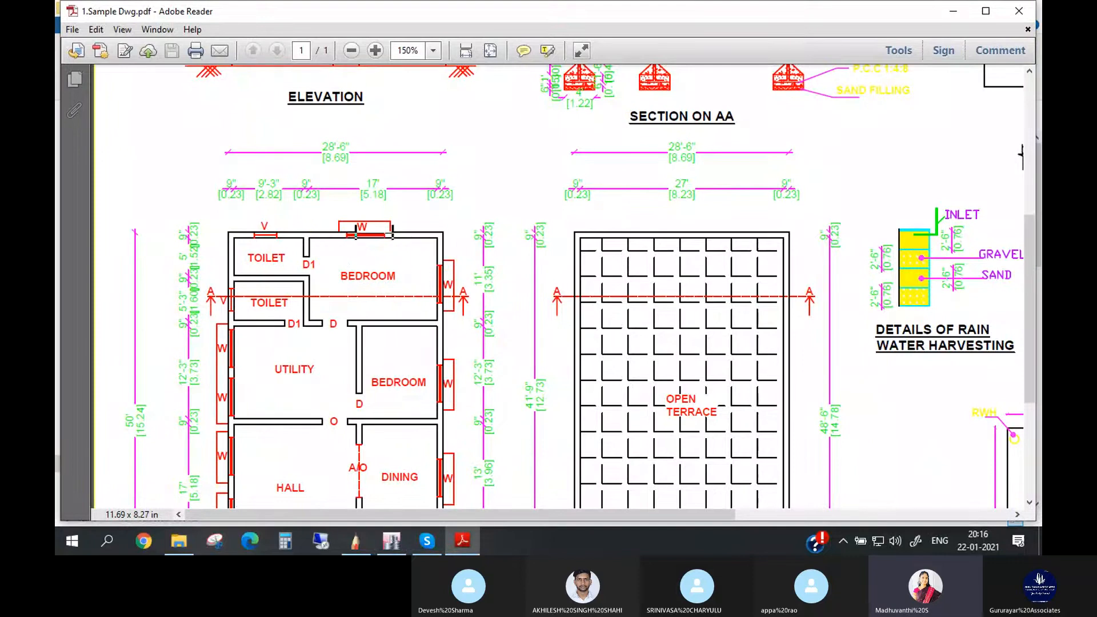
{"action": "scroll", "coordinate": [356, 305], "scroll_direction": "down", "scroll_amount": 1}
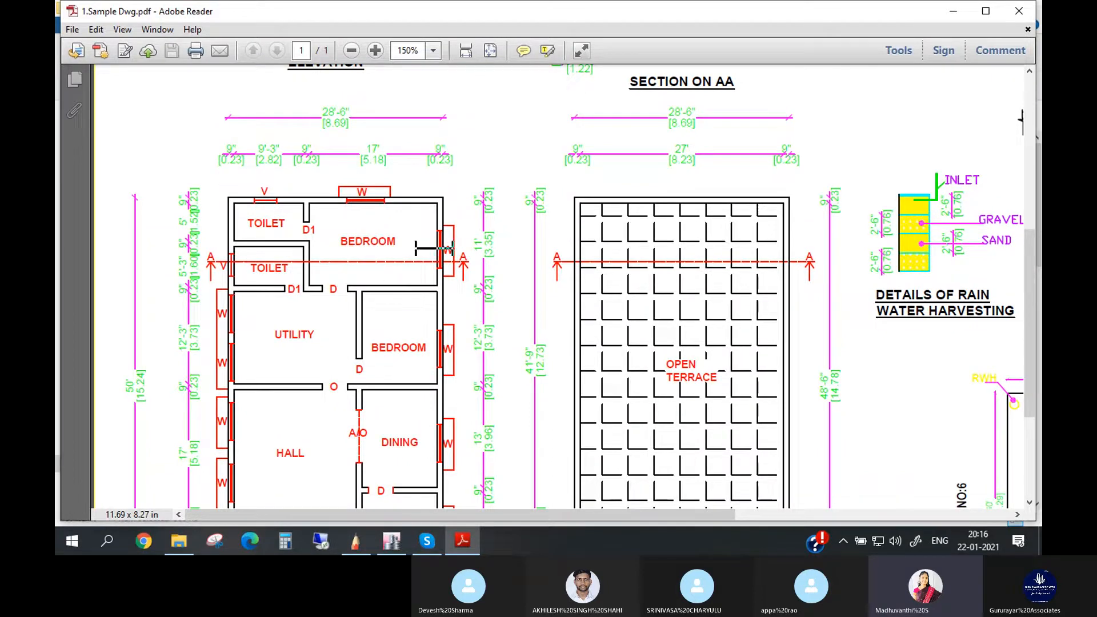
- Switch to ETABS and end beam drawing in the PB LVL plan view
{"action": "mouse_move", "coordinate": [406, 539]}
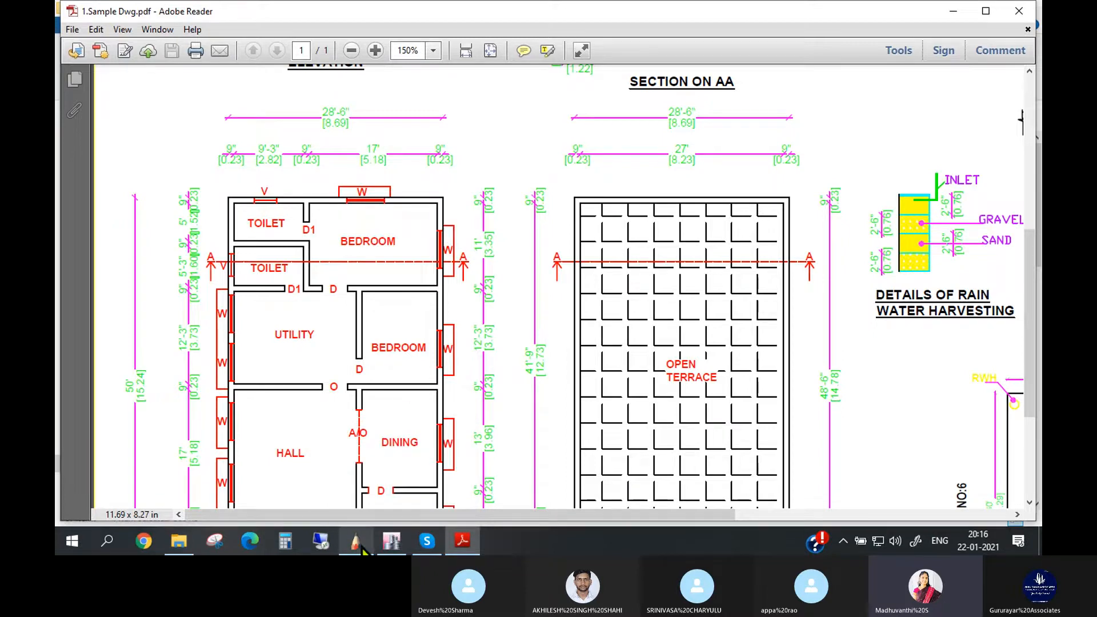
{"action": "left_click", "coordinate": [392, 541]}
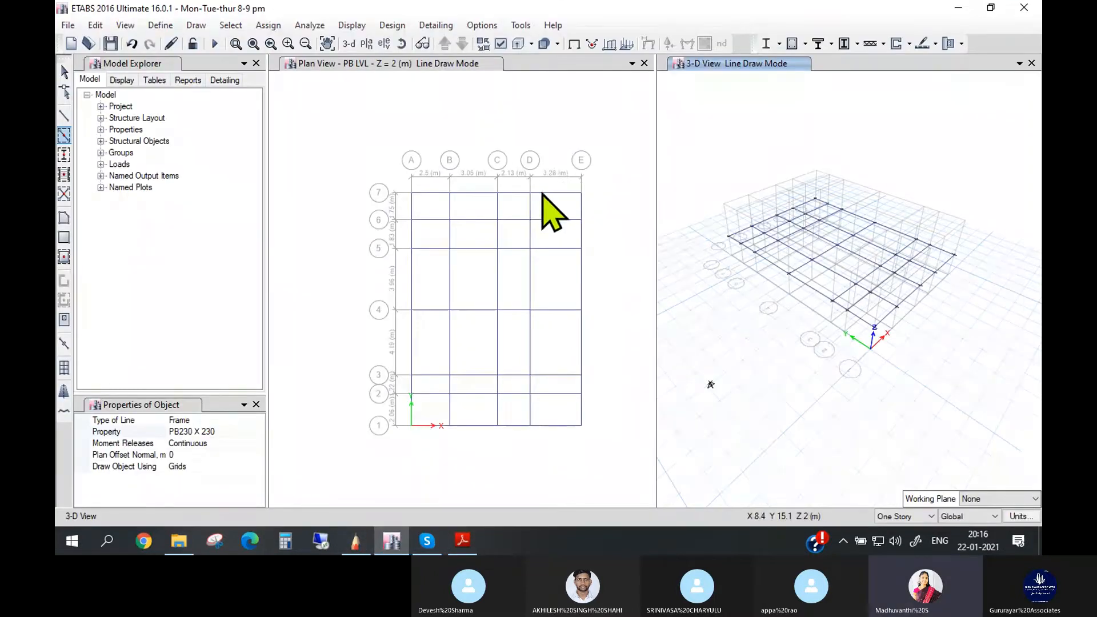
{"action": "left_click", "coordinate": [515, 206]}
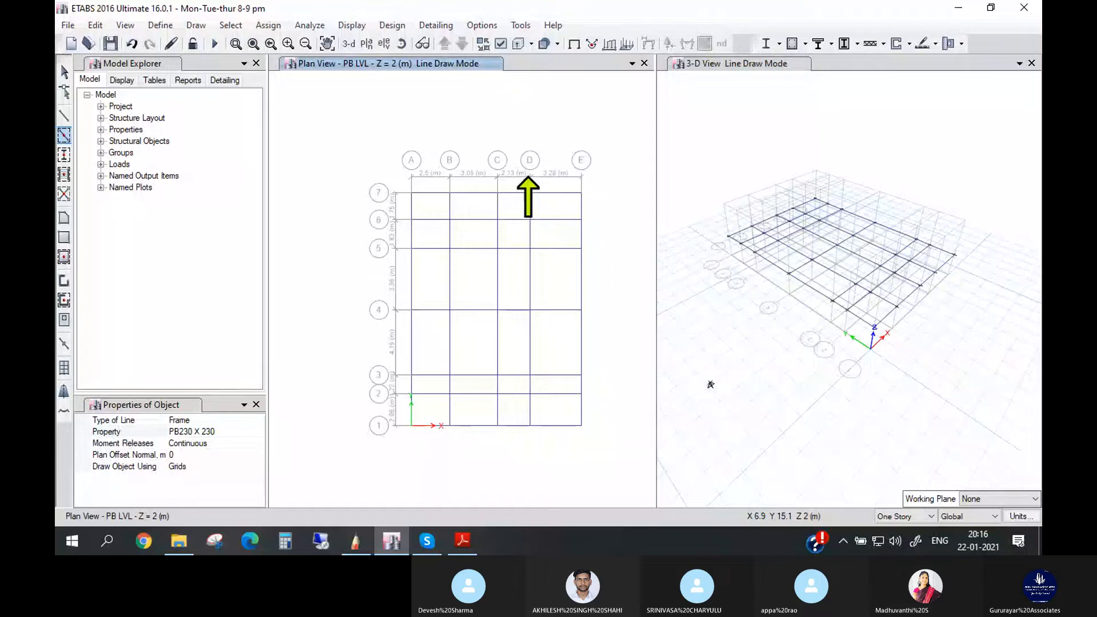
{"action": "key", "text": "Escape"}
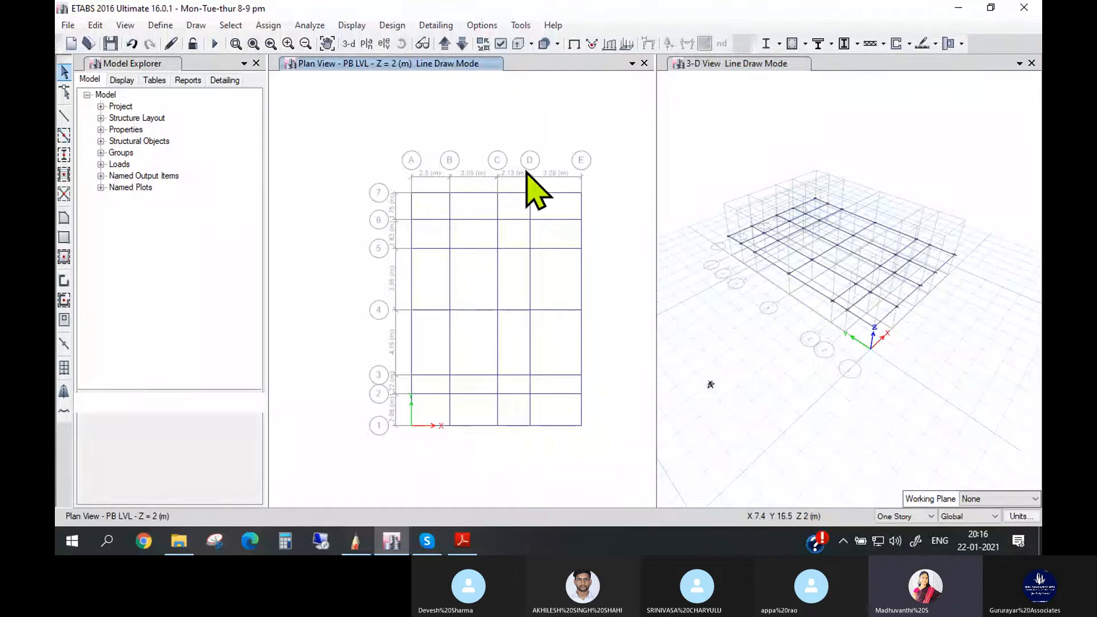
- Select the grid line 7 beams between C-D and D-E individually to check how they are divided, leaving nothing selected
{"action": "left_click", "coordinate": [516, 194]}
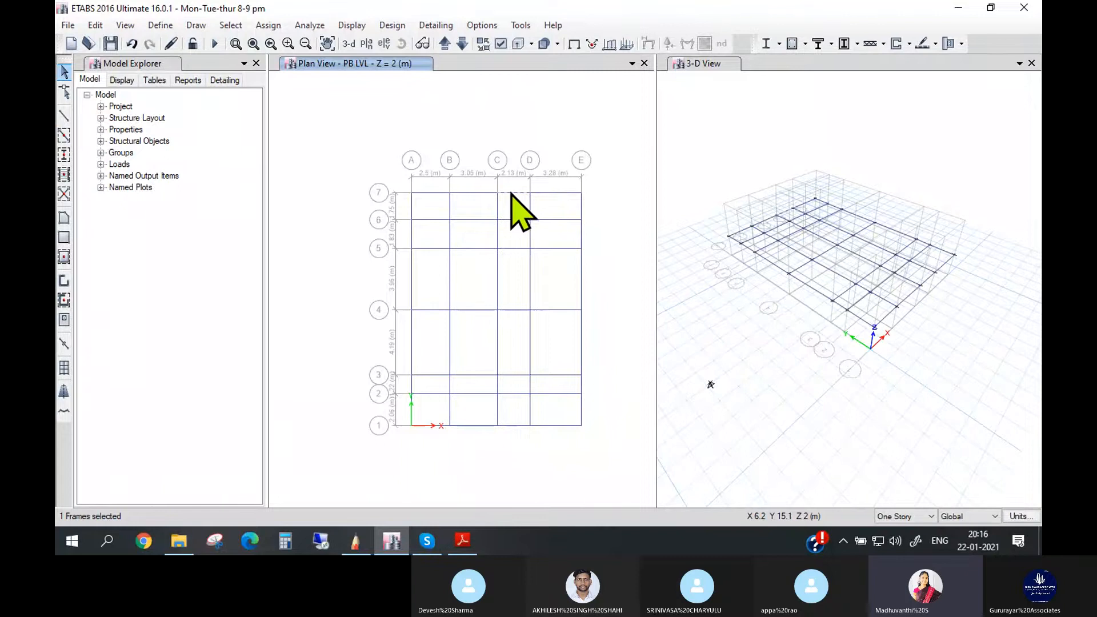
{"action": "scroll", "coordinate": [510, 195], "scroll_direction": "up", "scroll_amount": 2}
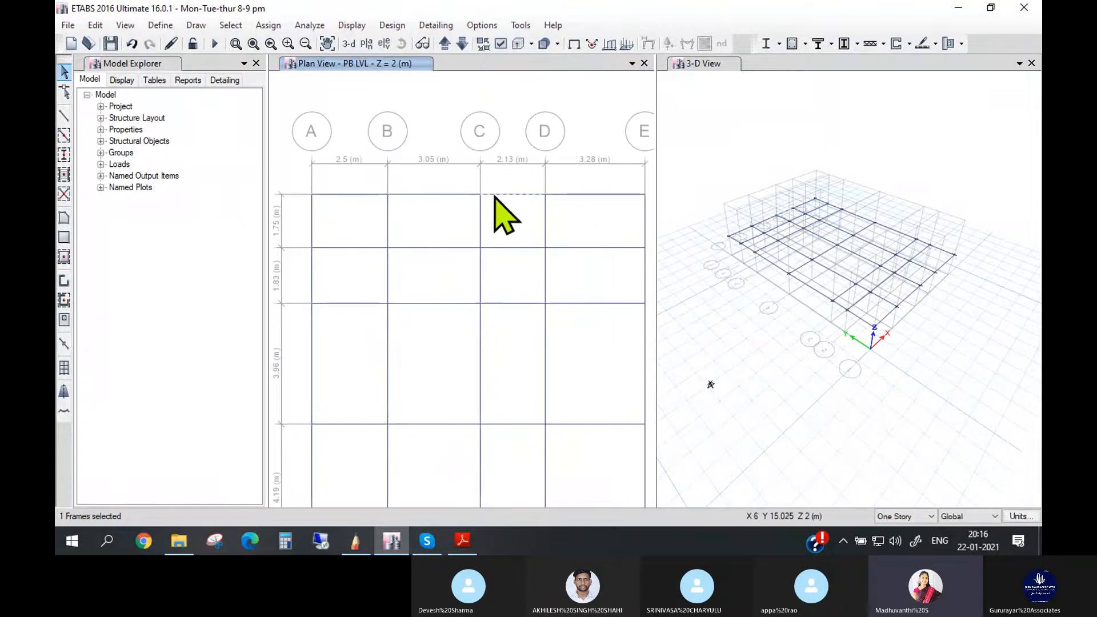
{"action": "left_click", "coordinate": [564, 194]}
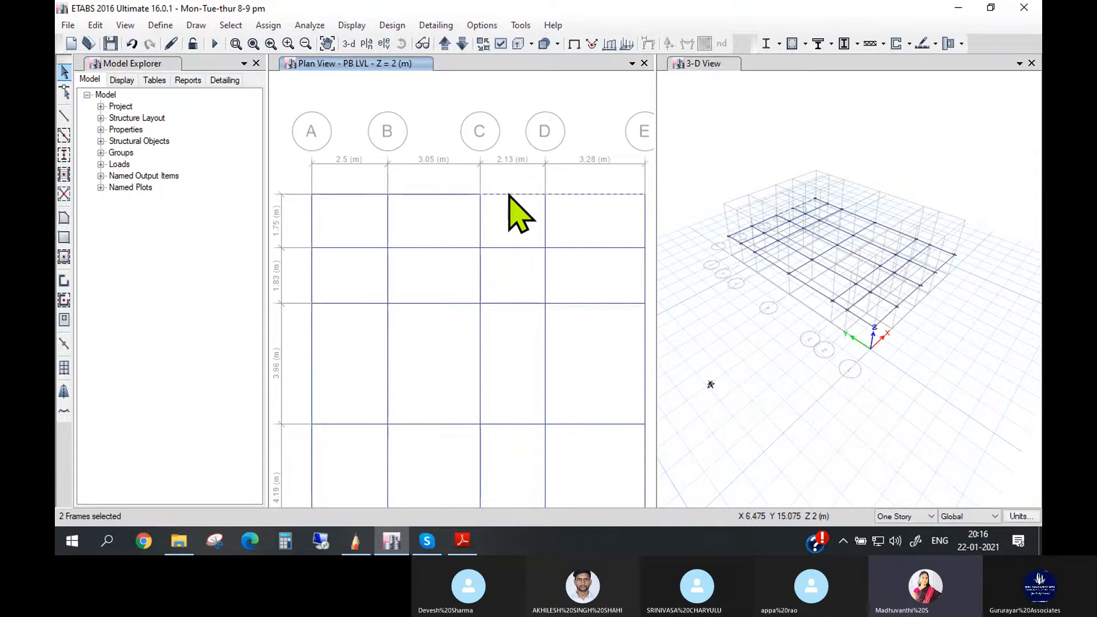
{"action": "key", "text": "ctrl+q"}
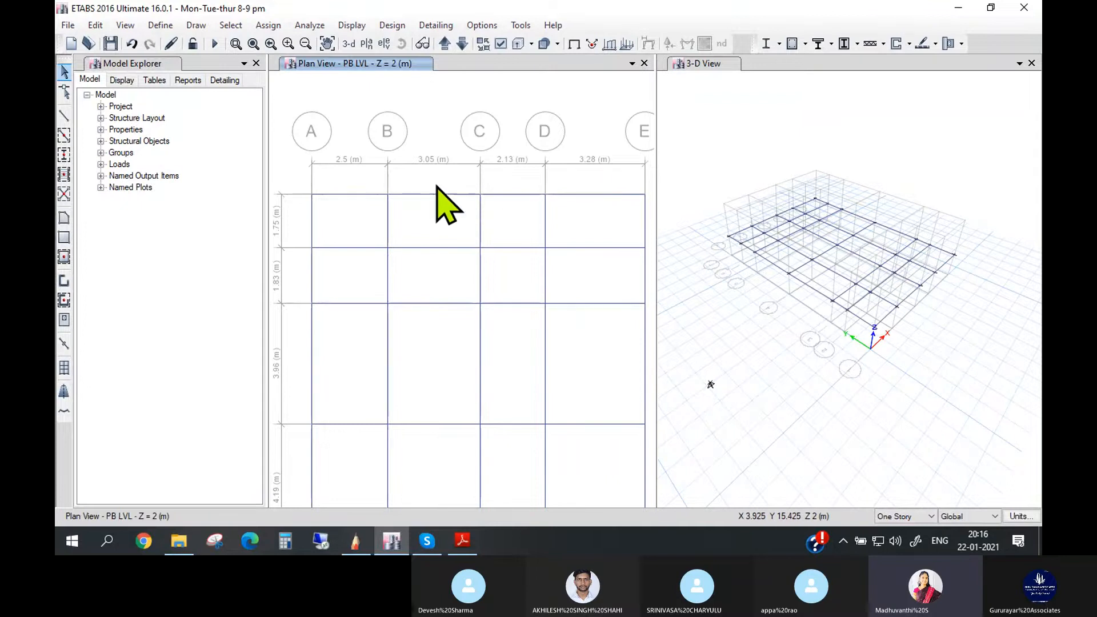
{"action": "left_click", "coordinate": [492, 194]}
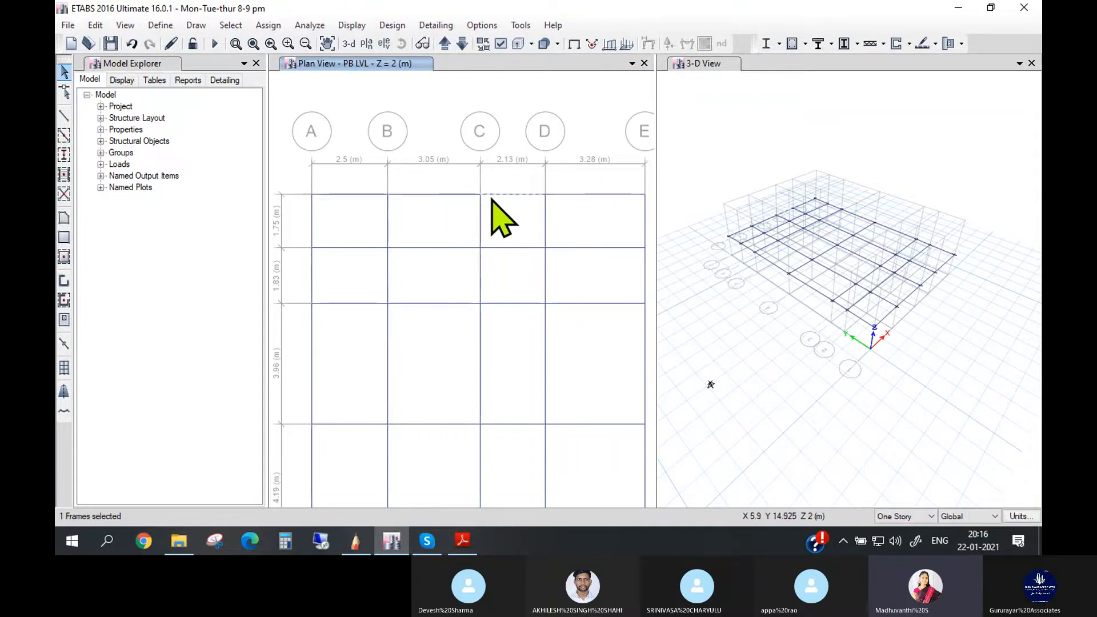
{"action": "left_click", "coordinate": [602, 196]}
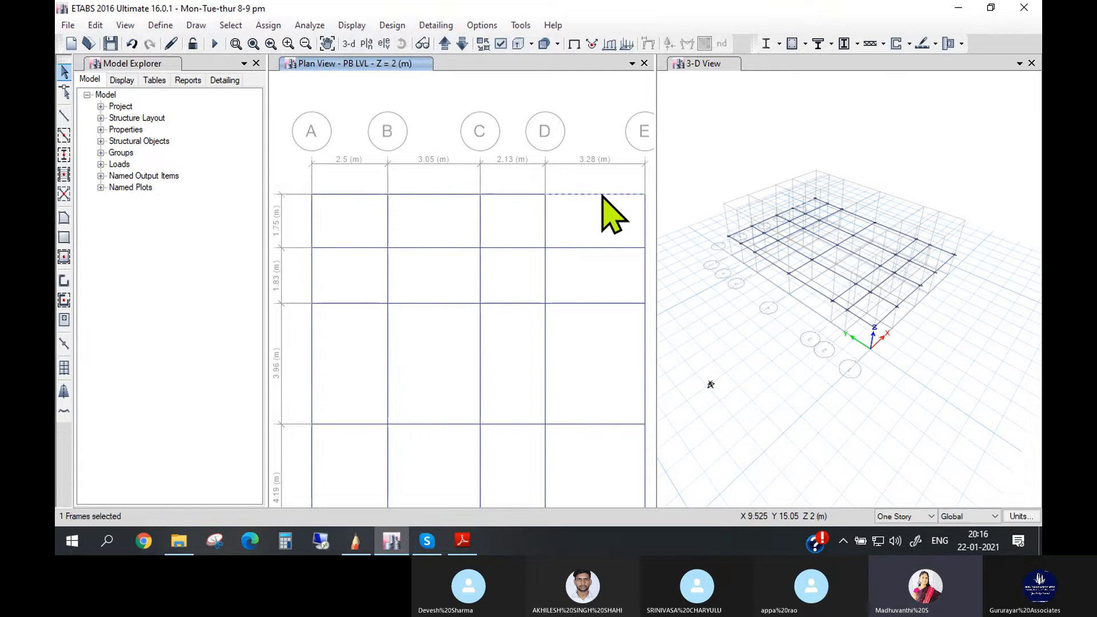
{"action": "left_click", "coordinate": [602, 195]}
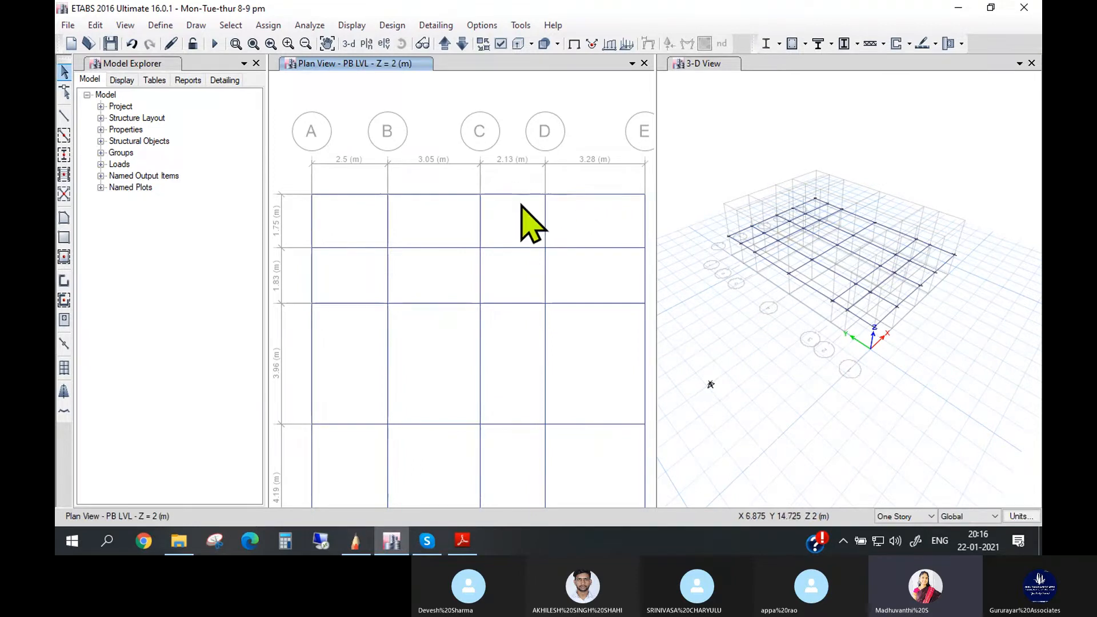
- Join the two grid line 7 beams spanning C-D and D-E into one frame and check it by selecting it
{"action": "scroll", "coordinate": [623, 216], "scroll_direction": "down", "scroll_amount": 3}
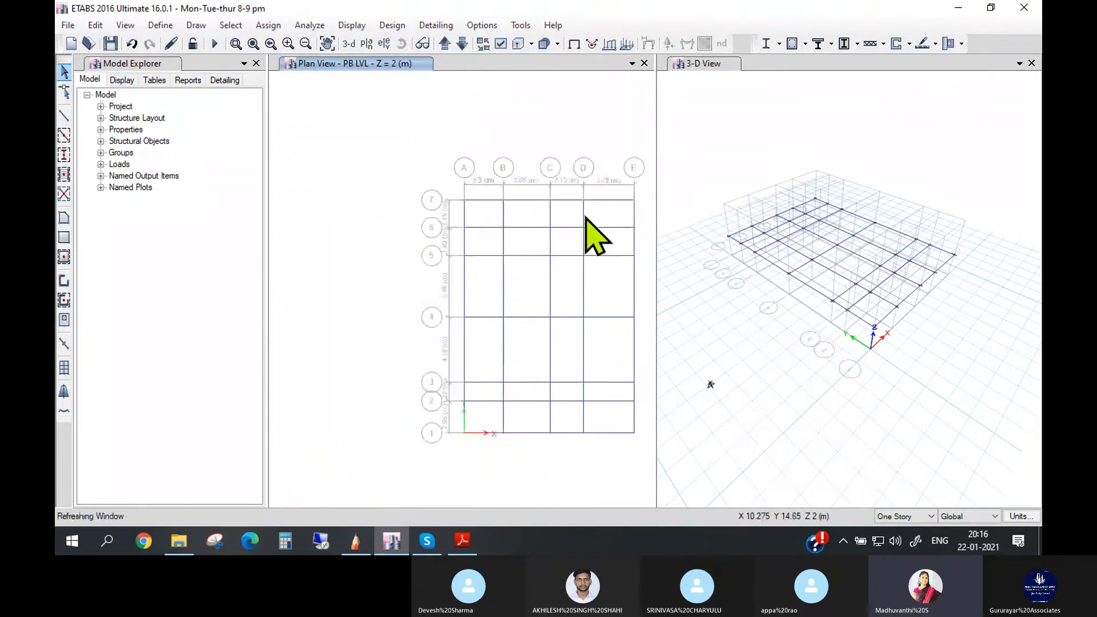
{"action": "scroll", "coordinate": [600, 206], "scroll_direction": "up", "scroll_amount": 2}
{"action": "scroll", "coordinate": [588, 183], "scroll_direction": "down", "scroll_amount": 2}
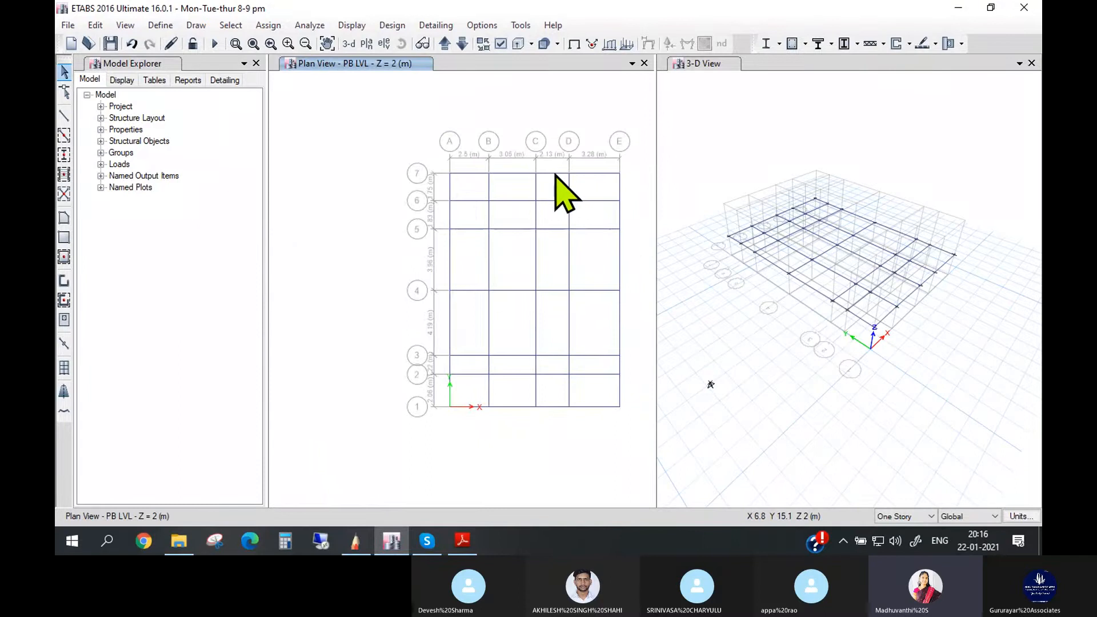
{"action": "scroll", "coordinate": [577, 180], "scroll_direction": "up", "scroll_amount": 3}
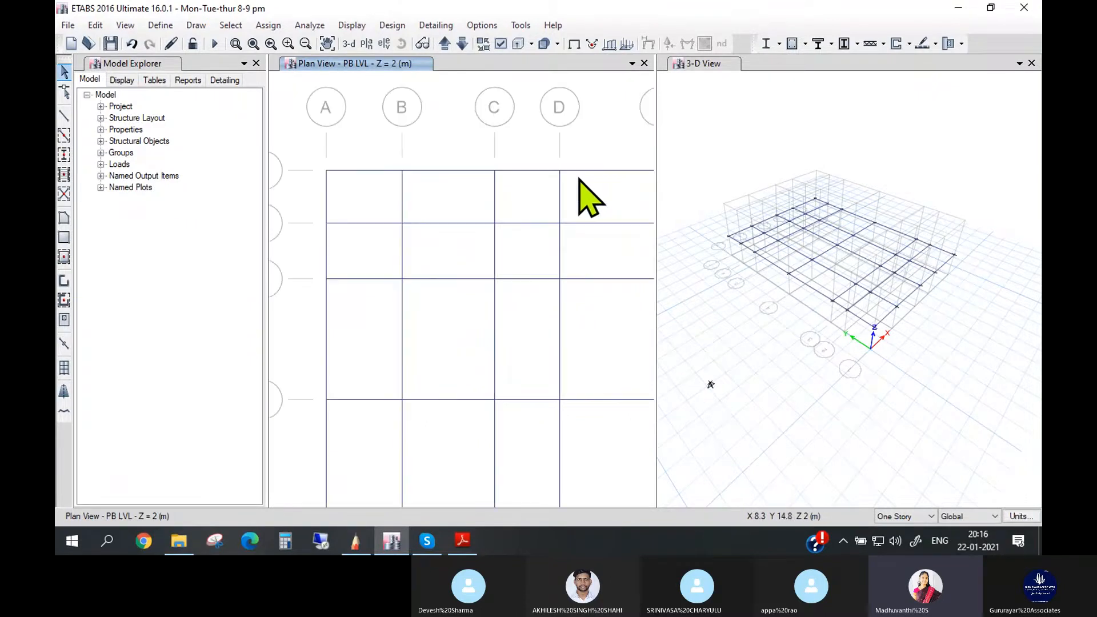
{"action": "scroll", "coordinate": [629, 197], "scroll_direction": "down", "scroll_amount": 3}
{"action": "scroll", "coordinate": [628, 197], "scroll_direction": "up", "scroll_amount": 3}
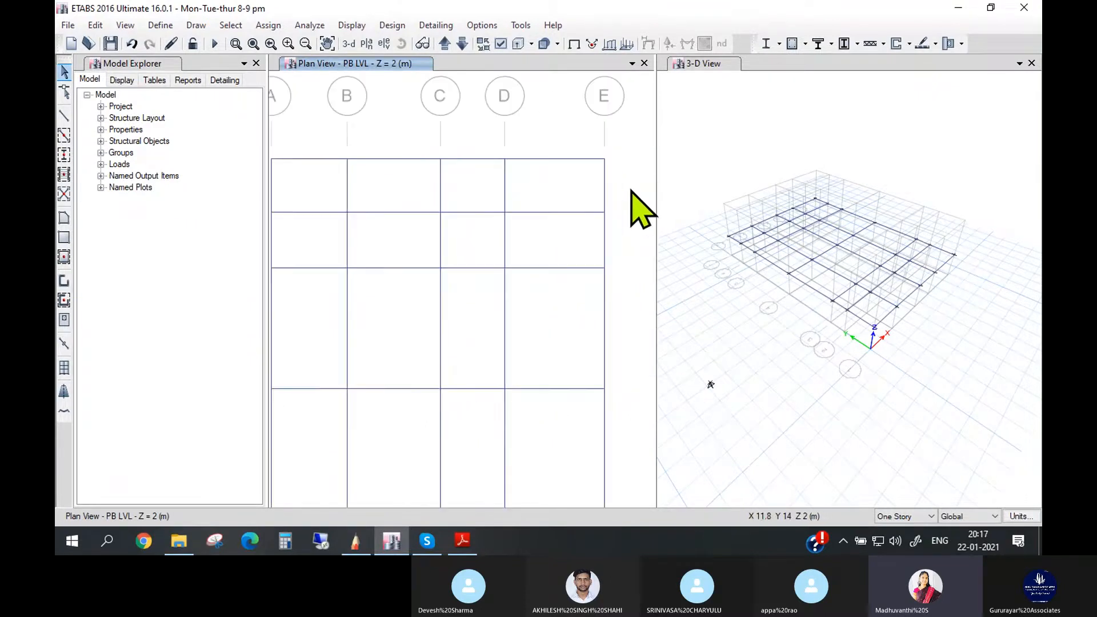
{"action": "left_click", "coordinate": [484, 158]}
{"action": "left_click", "coordinate": [532, 161]}
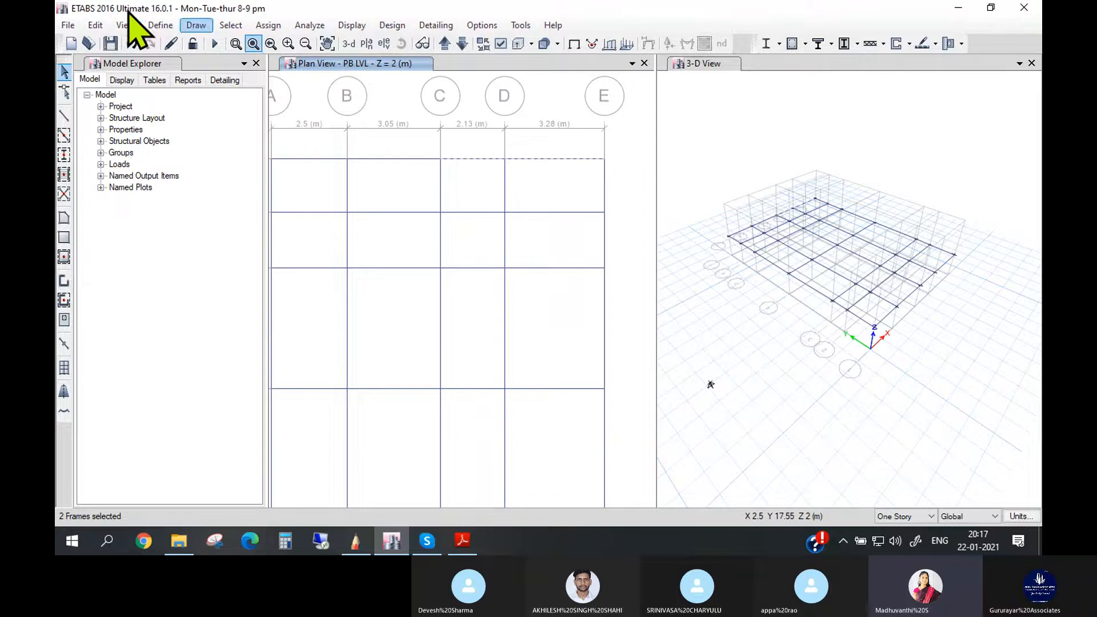
{"action": "left_click", "coordinate": [96, 26]}
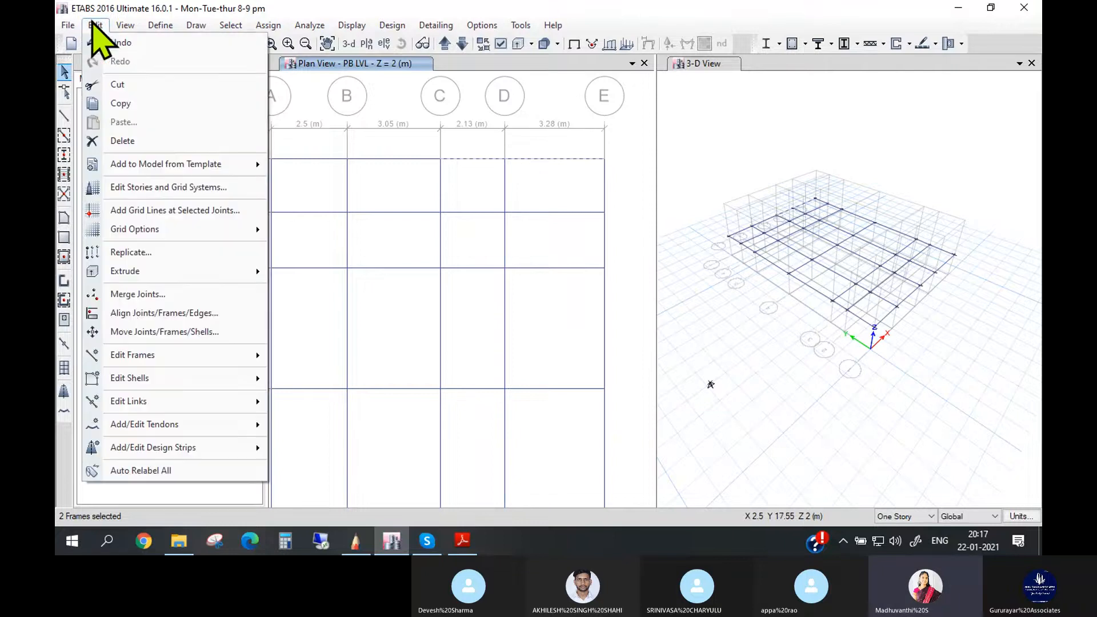
{"action": "mouse_move", "coordinate": [245, 354]}
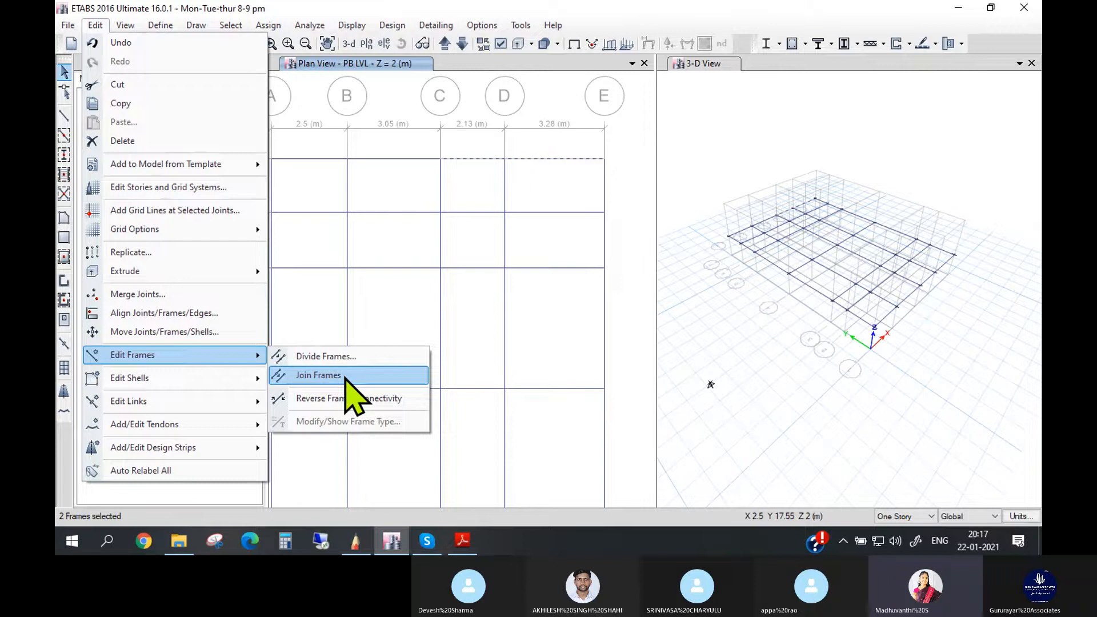
{"action": "left_click", "coordinate": [345, 376]}
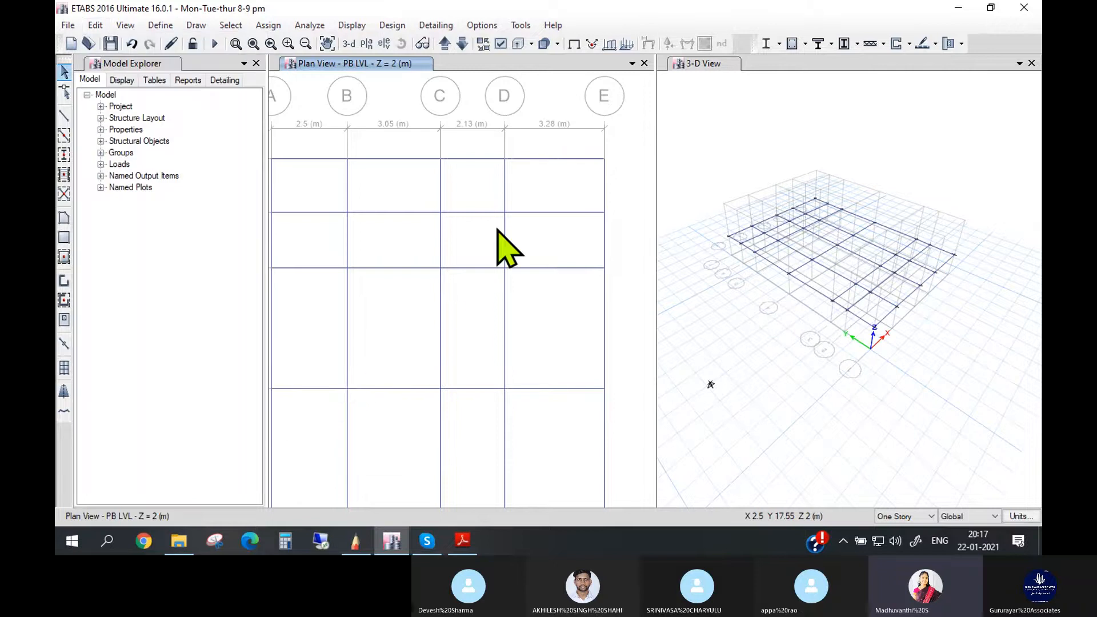
{"action": "left_click", "coordinate": [485, 159]}
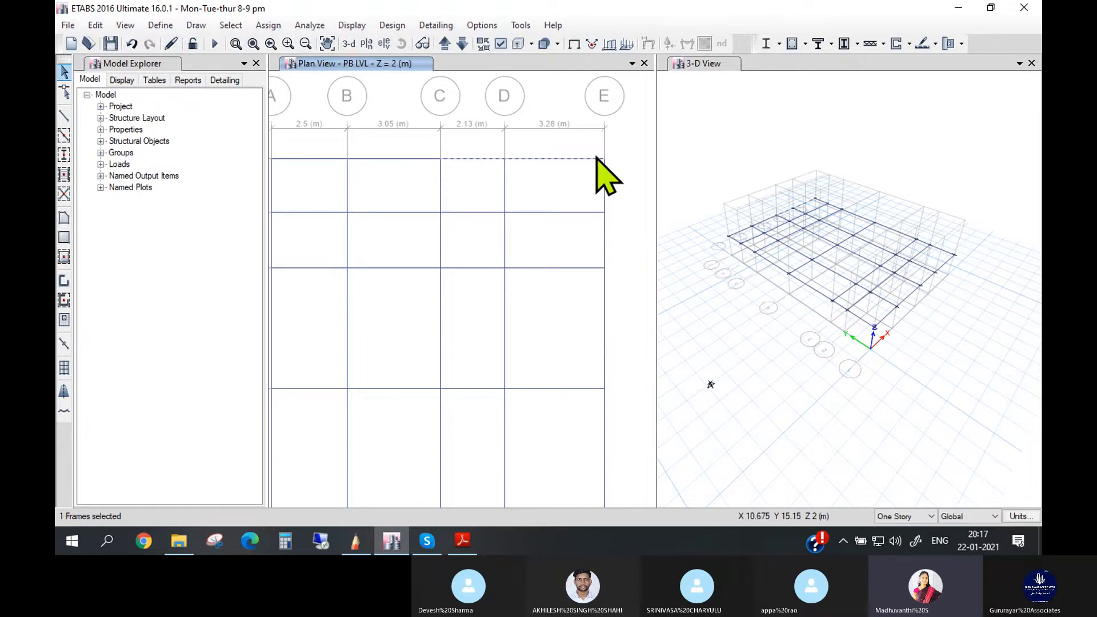
{"action": "scroll", "coordinate": [541, 186], "scroll_direction": "down", "scroll_amount": 3}
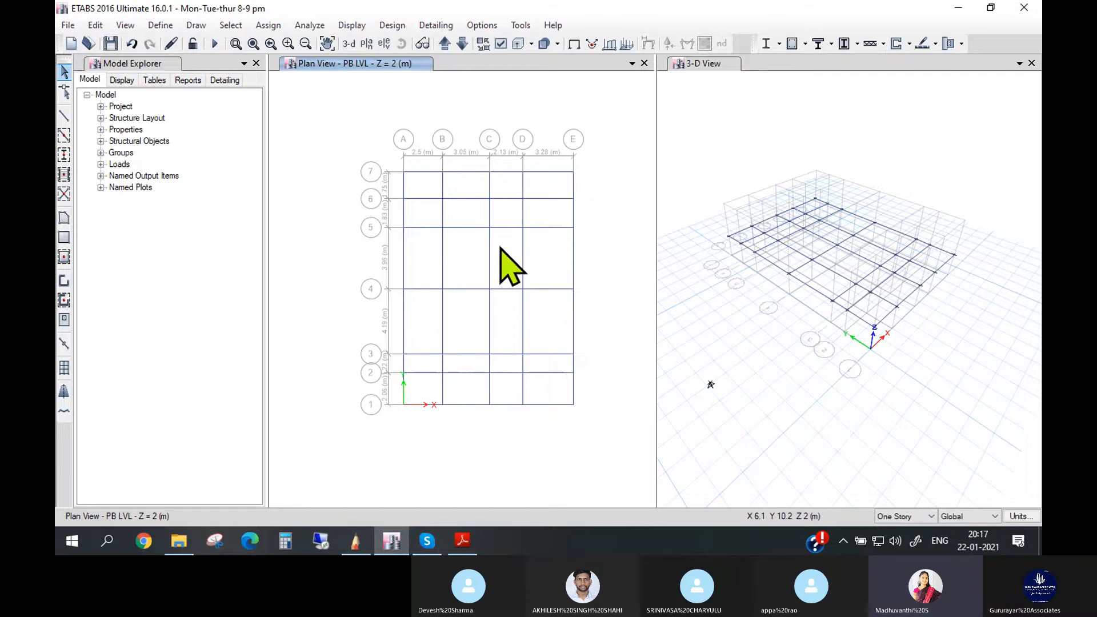
- Switch to 1.Sample Dwg.pdf to re-examine the floor plan, and return to the PB LVL plan in ETABS
{"action": "left_click", "coordinate": [369, 540]}
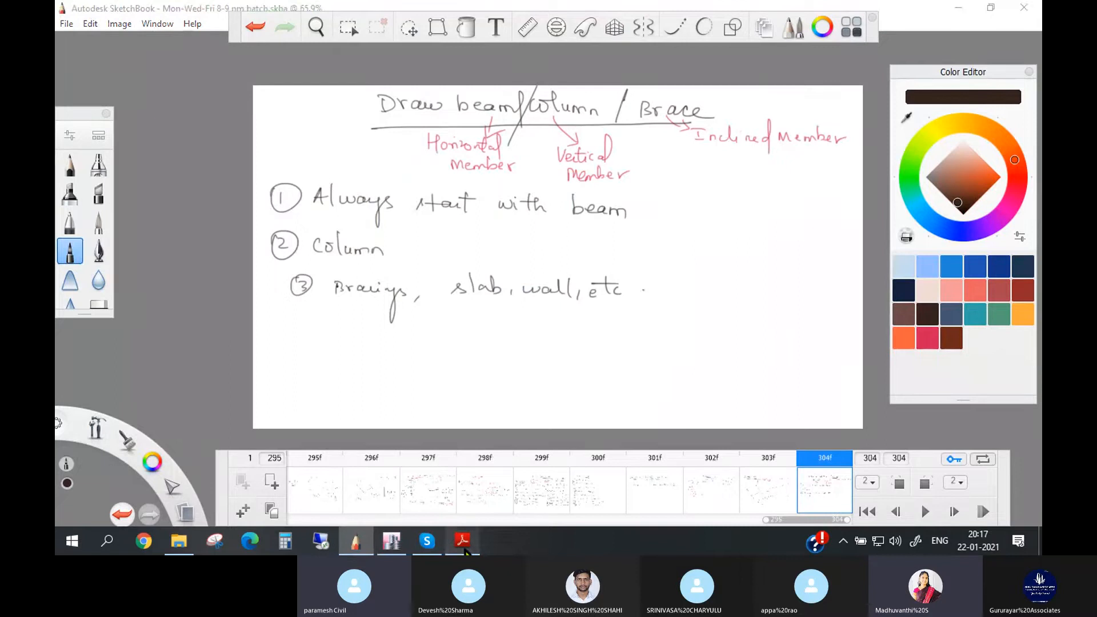
{"action": "left_click", "coordinate": [463, 541]}
{"action": "scroll", "coordinate": [465, 392], "scroll_direction": "down", "scroll_amount": 1}
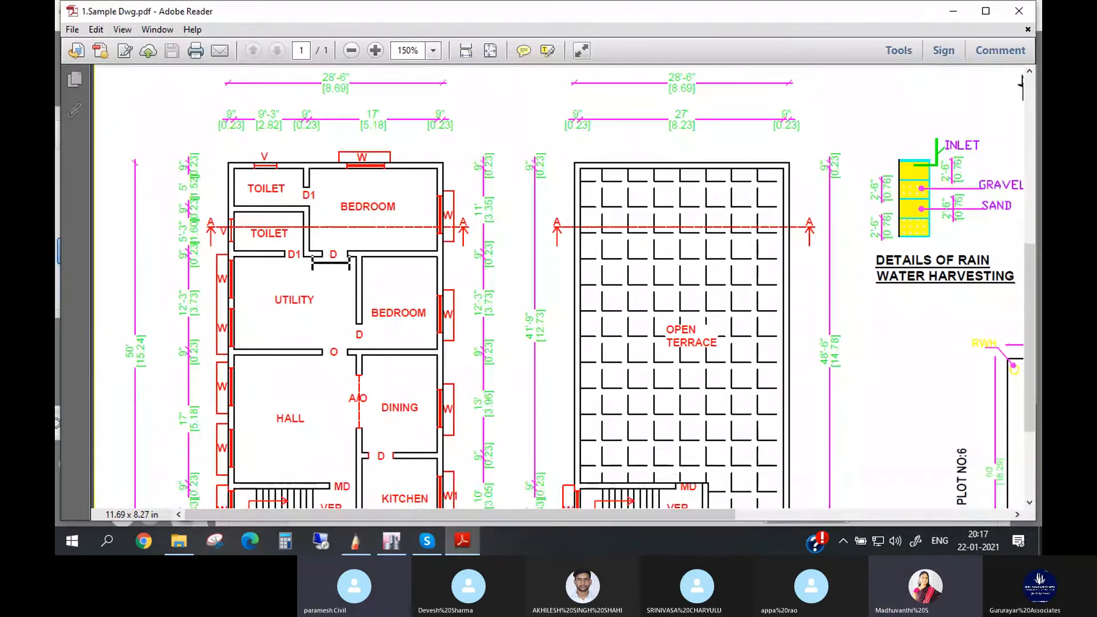
{"action": "left_click", "coordinate": [355, 541]}
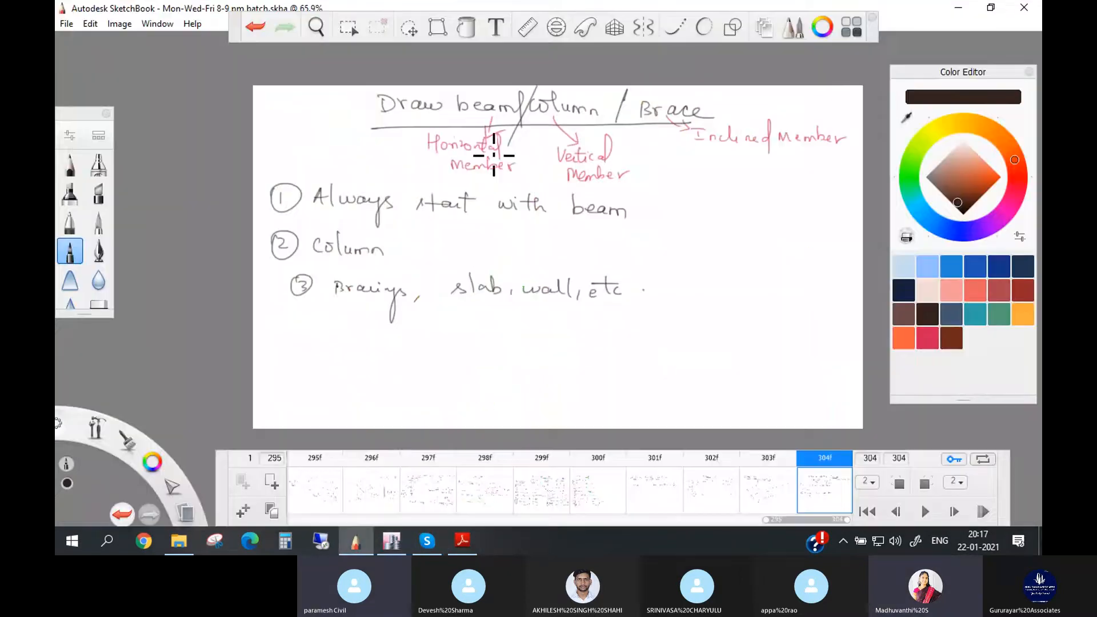
{"action": "left_click", "coordinate": [427, 540]}
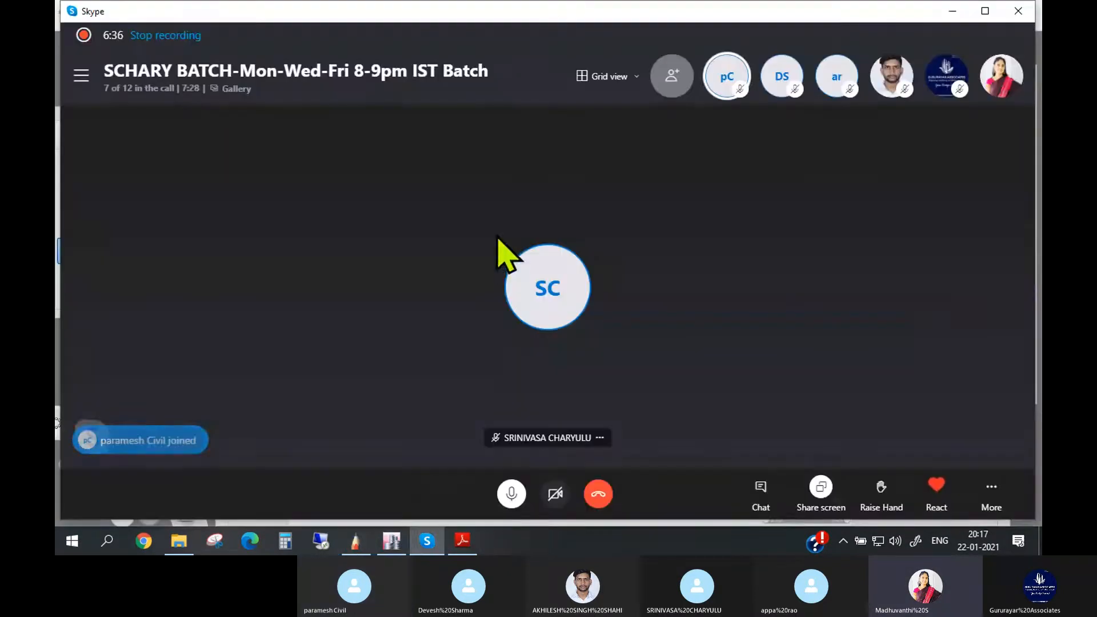
{"action": "left_click", "coordinate": [399, 540]}
{"action": "scroll", "coordinate": [517, 232], "scroll_direction": "up", "scroll_amount": 2}
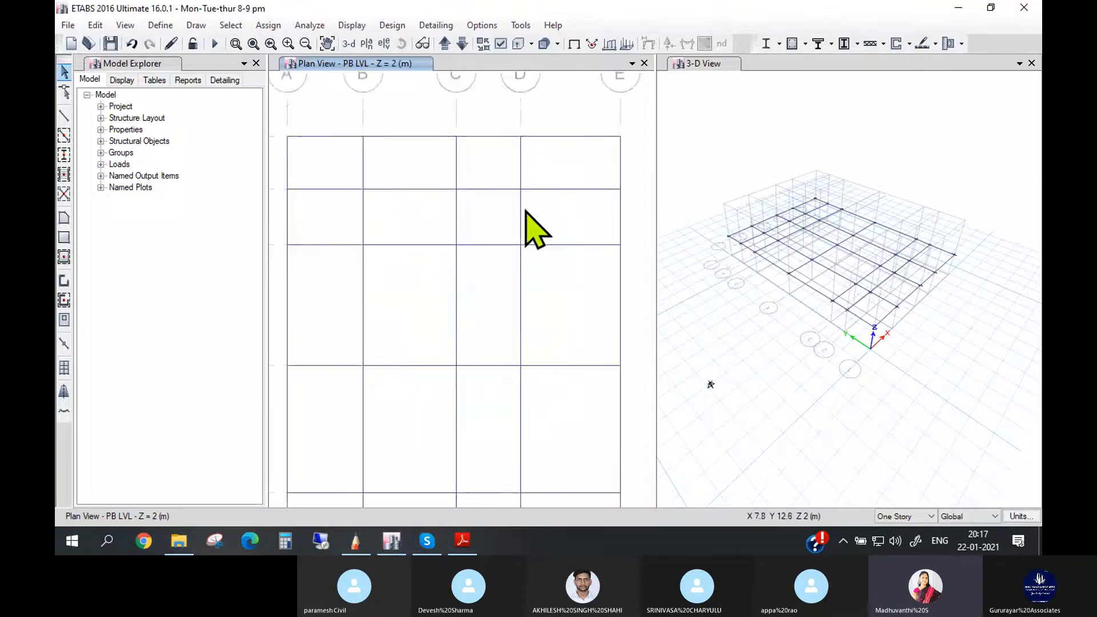
{"action": "scroll", "coordinate": [509, 204], "scroll_direction": "down", "scroll_amount": 2}
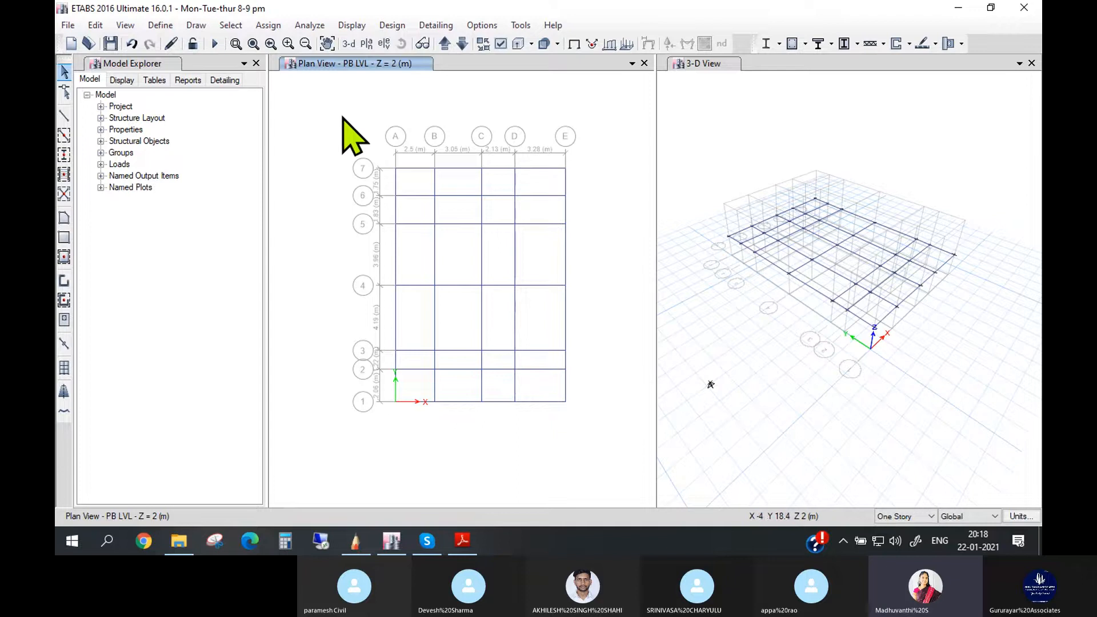
- Select every joint and frame on the PB LVL plan with a window, and clear the selection
{"action": "left_click_drag", "start_coordinate": [318, 98], "coordinate": [605, 427]}
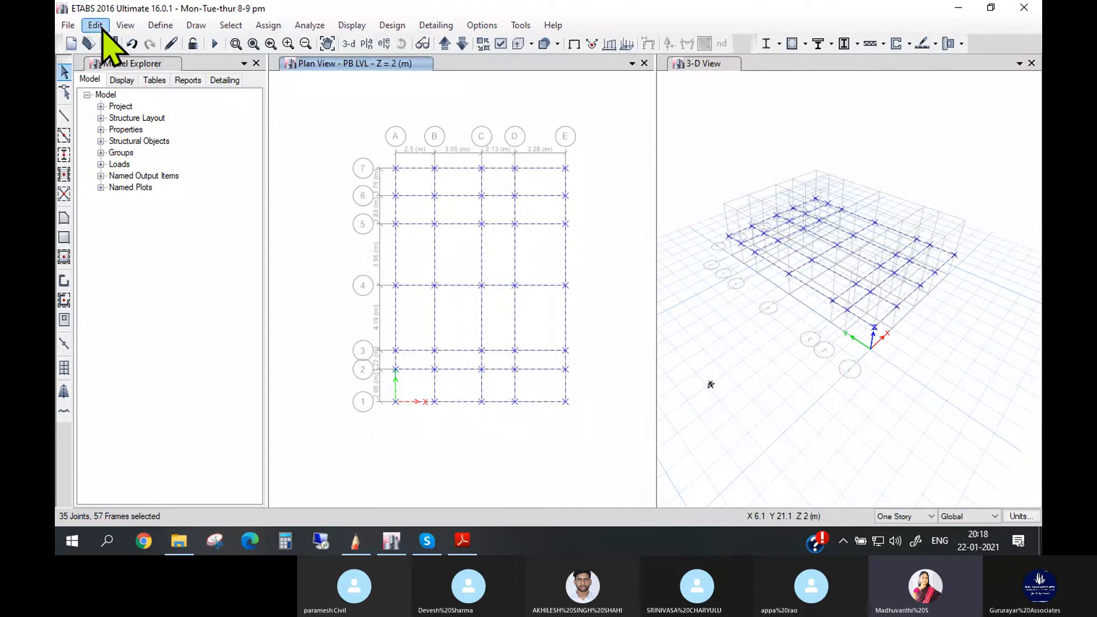
{"action": "left_click", "coordinate": [342, 119]}
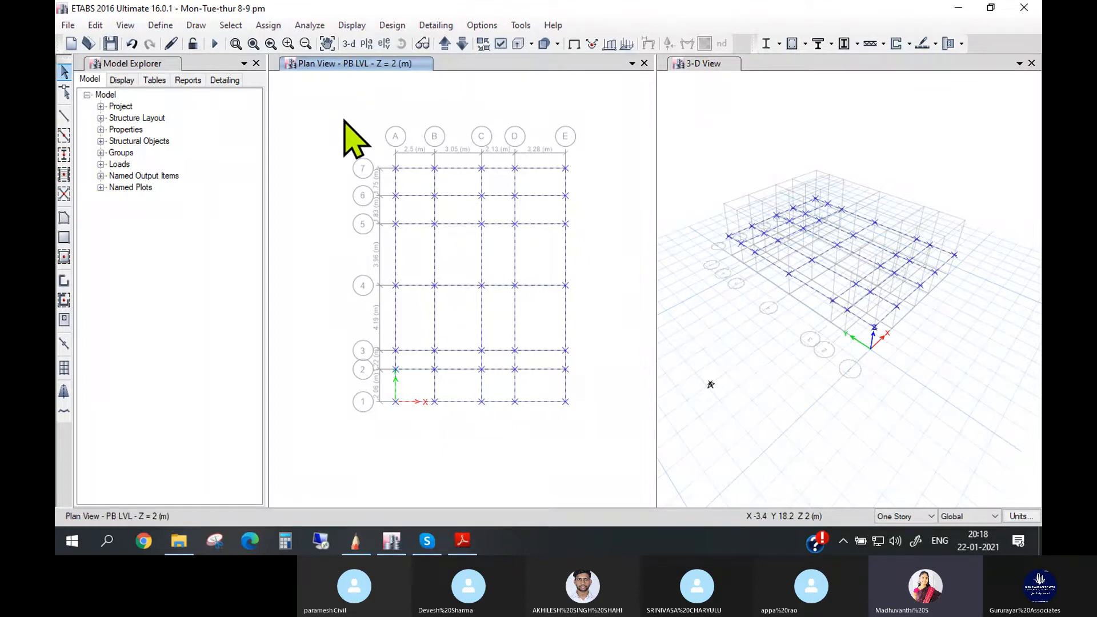
- Select all frames with the PB230 X 230 section by their frame property and delete them
{"action": "left_click", "coordinate": [231, 25]}
{"action": "mouse_move", "coordinate": [257, 42]}
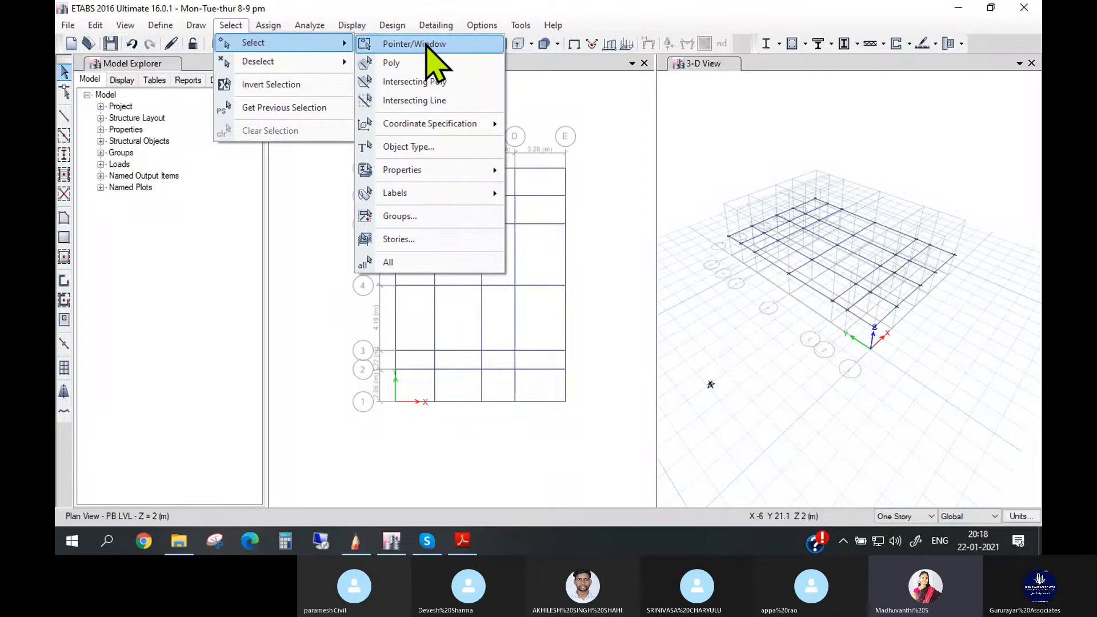
{"action": "mouse_move", "coordinate": [460, 170]}
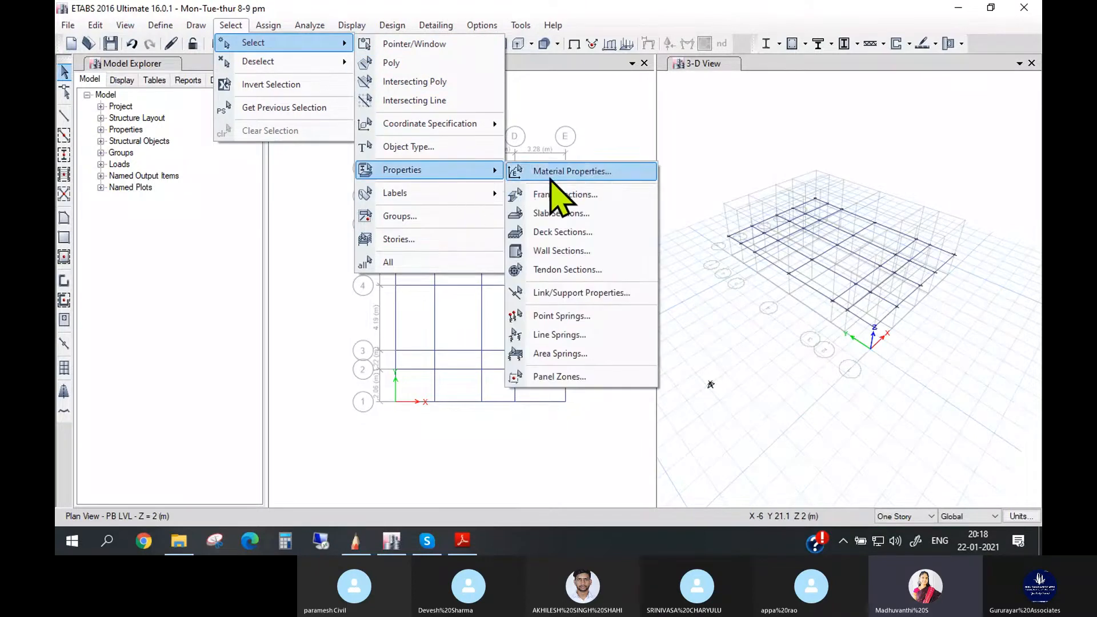
{"action": "left_click", "coordinate": [566, 196]}
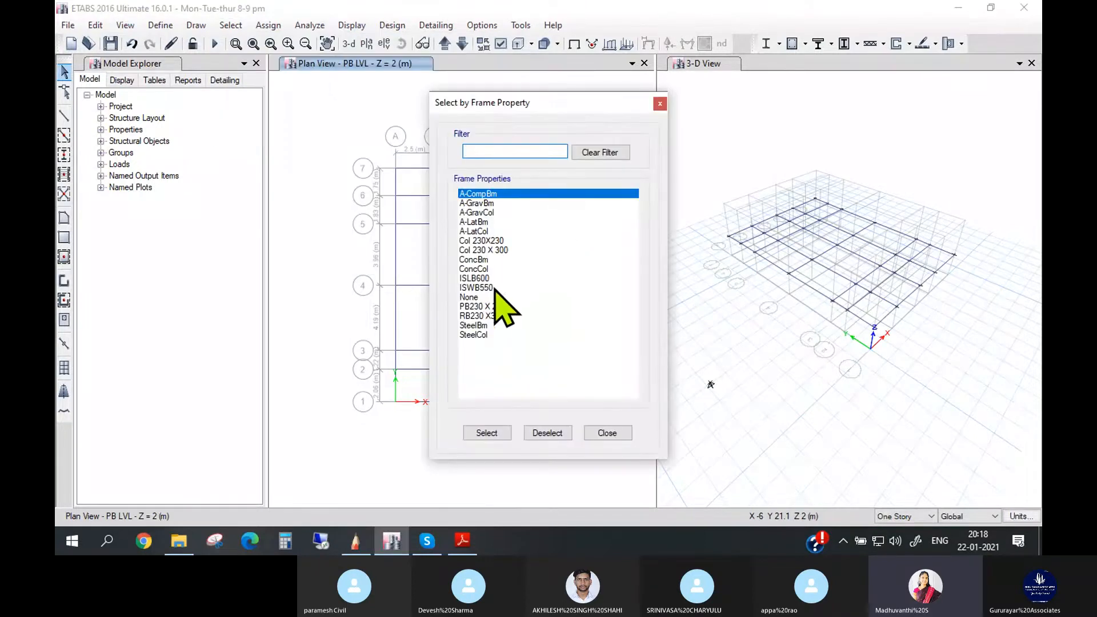
{"action": "left_click", "coordinate": [492, 307]}
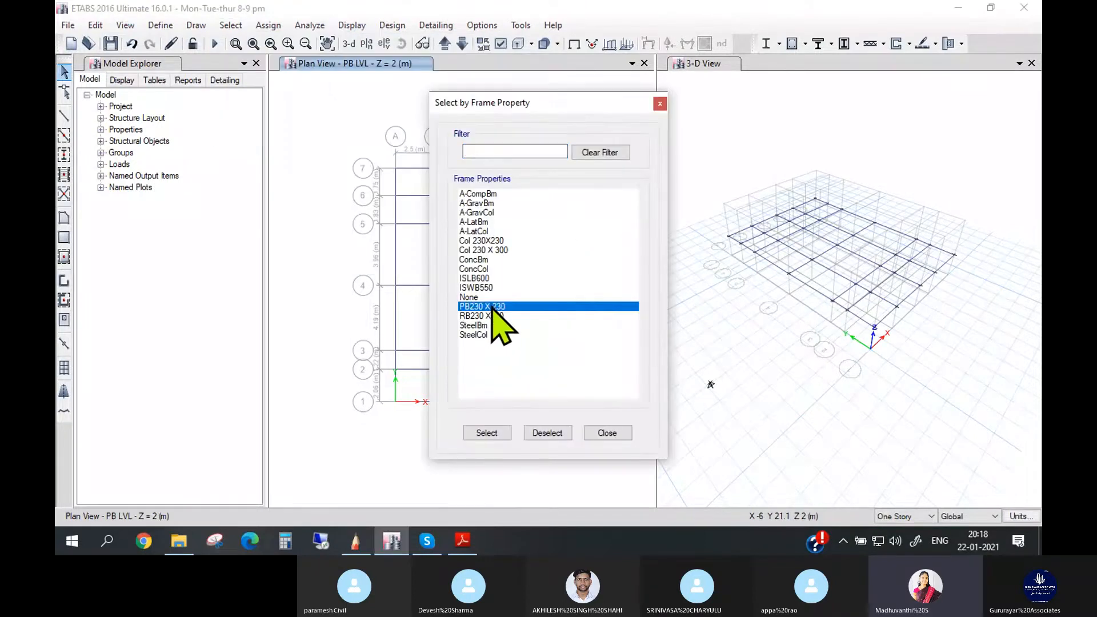
{"action": "left_click", "coordinate": [492, 433]}
{"action": "left_click", "coordinate": [606, 434]}
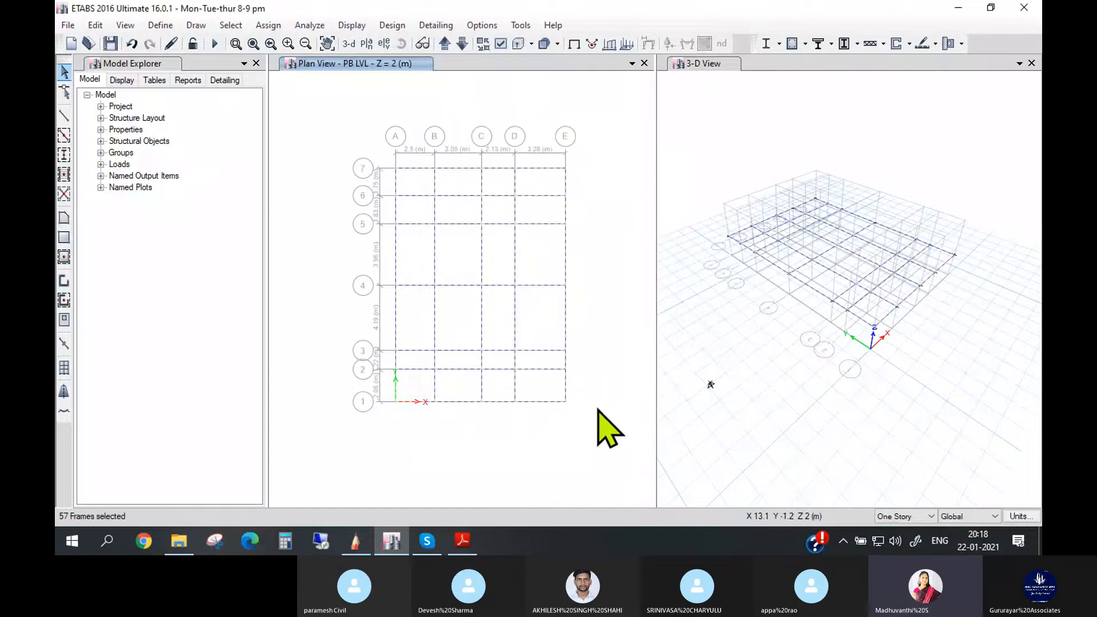
{"action": "left_click", "coordinate": [98, 25]}
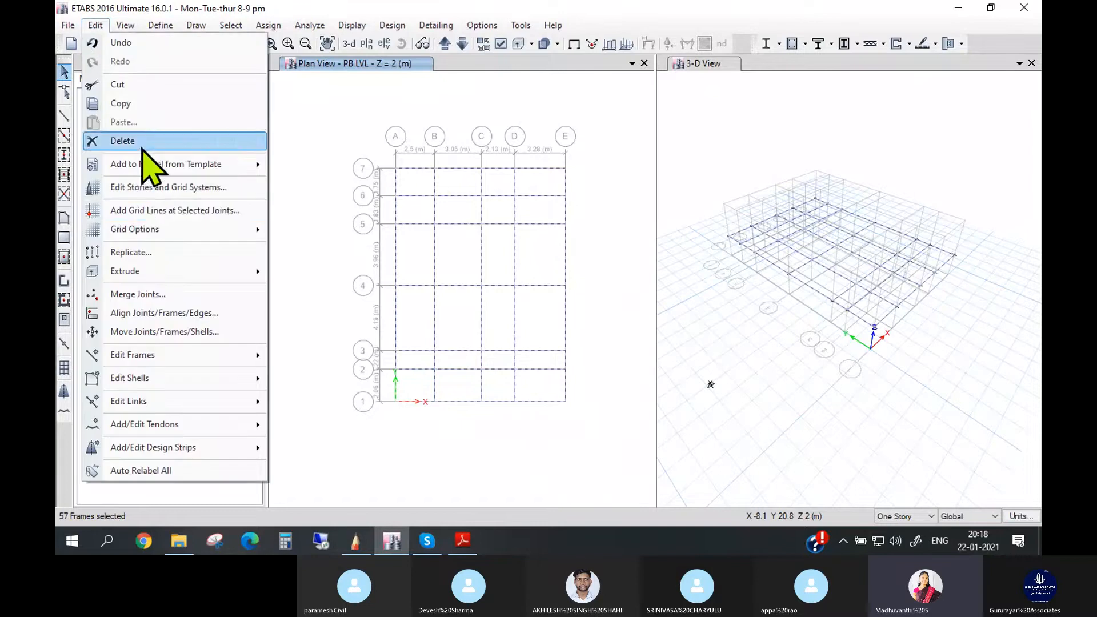
{"action": "left_click", "coordinate": [140, 142]}
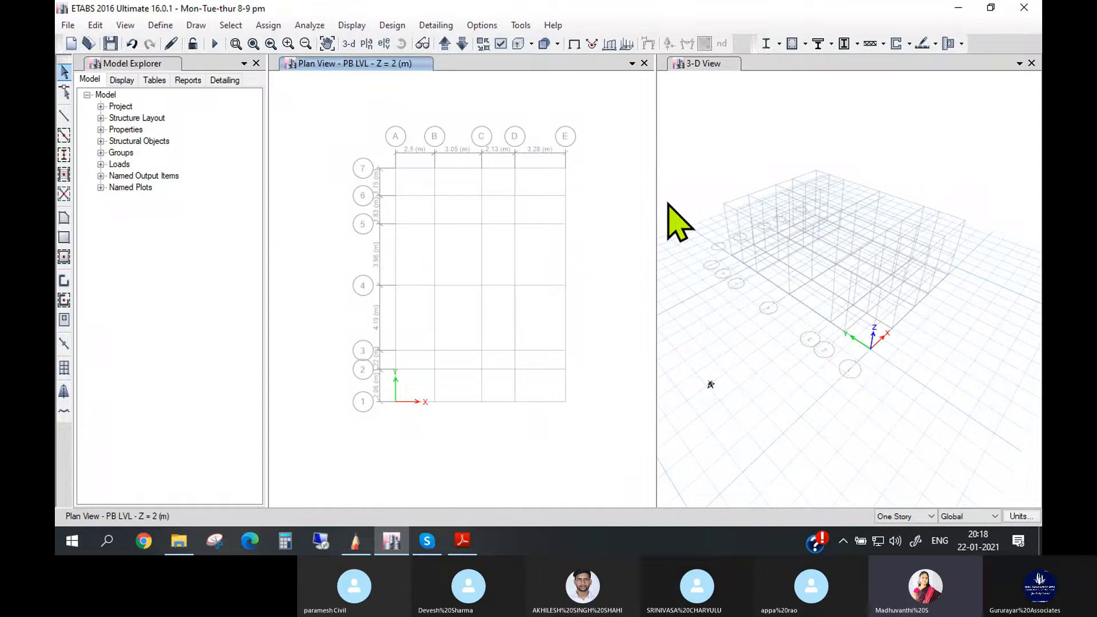
- Start the Draw Beam/Column/Brace command and step the plan view up to GFS LVL and back to PB LVL
{"action": "left_click", "coordinate": [194, 25]}
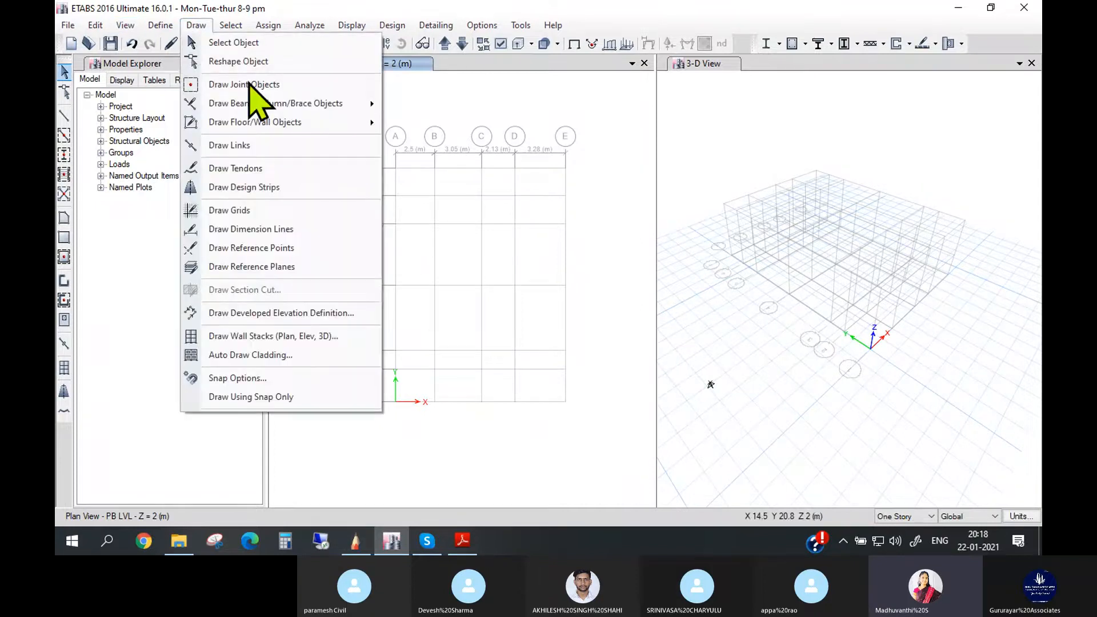
{"action": "mouse_move", "coordinate": [331, 104]}
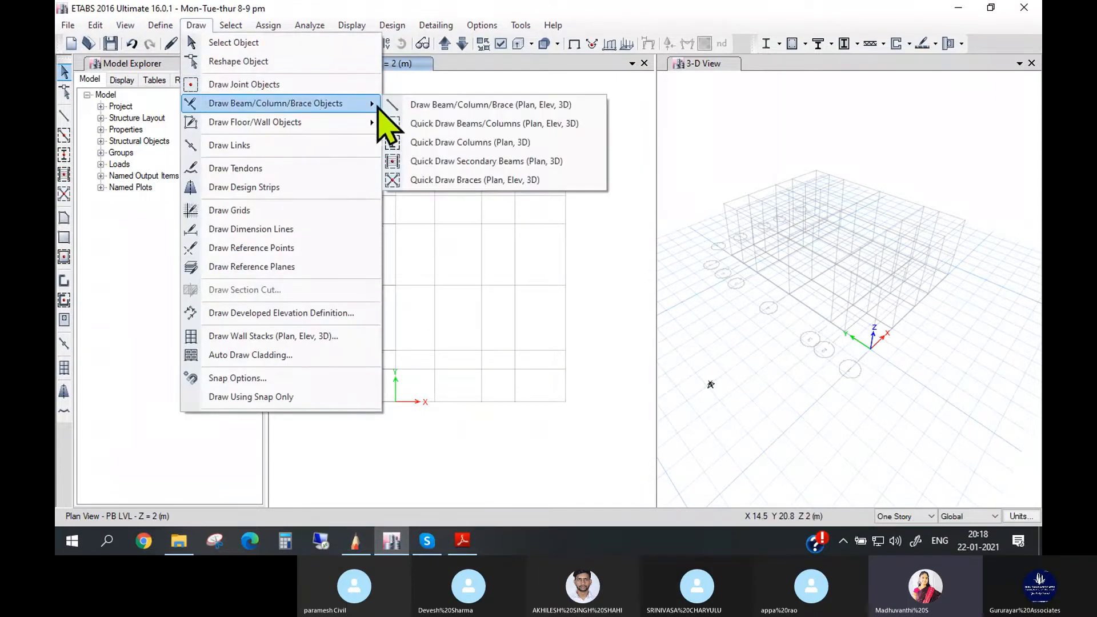
{"action": "left_click", "coordinate": [429, 105]}
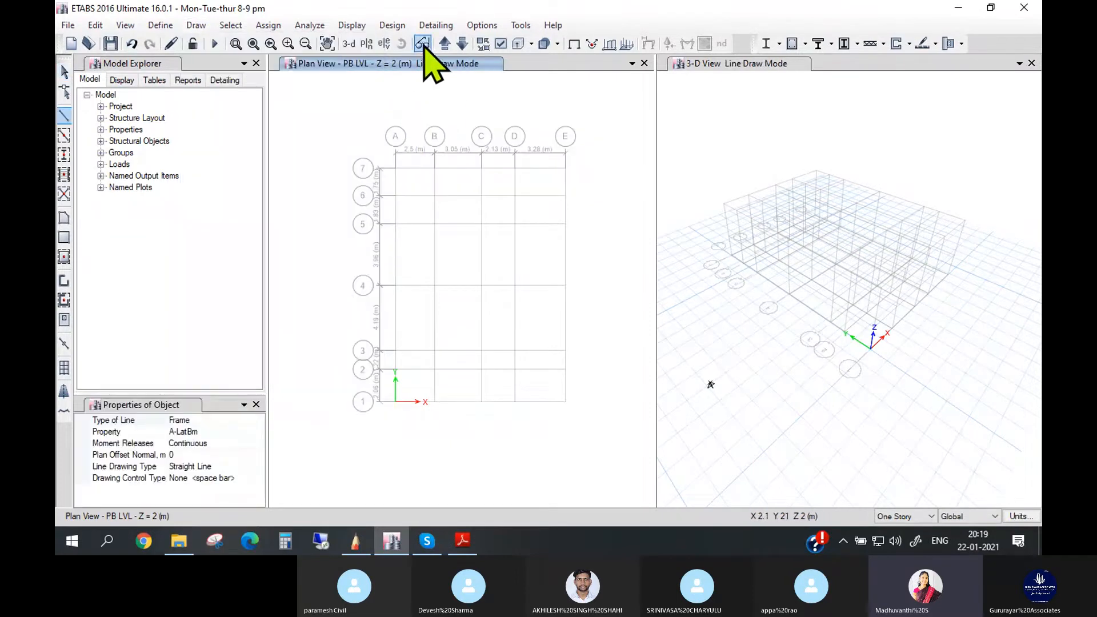
{"action": "left_click", "coordinate": [446, 46]}
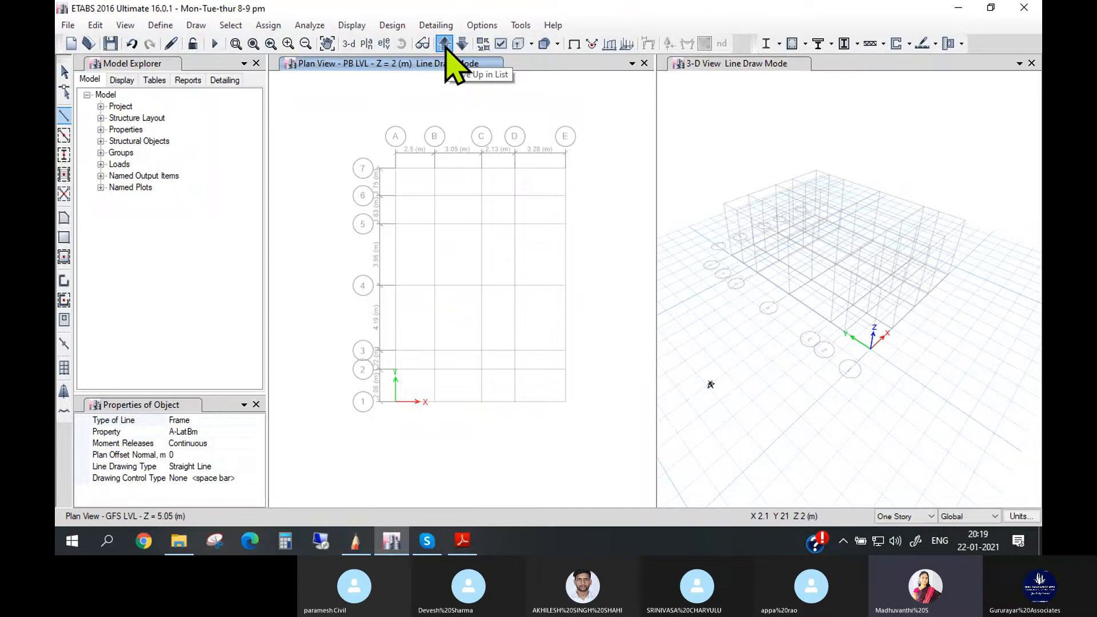
{"action": "left_click", "coordinate": [464, 44]}
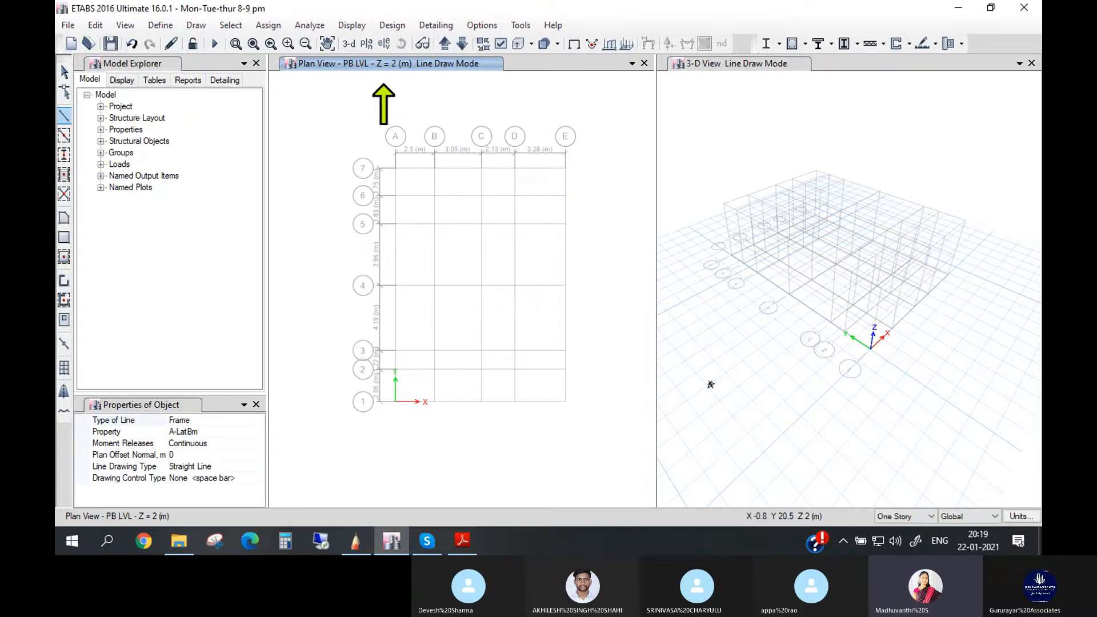
- Look through the frame sections available as the property of the line to draw, without choosing one
{"action": "left_click", "coordinate": [255, 435]}
{"action": "left_click", "coordinate": [258, 433]}
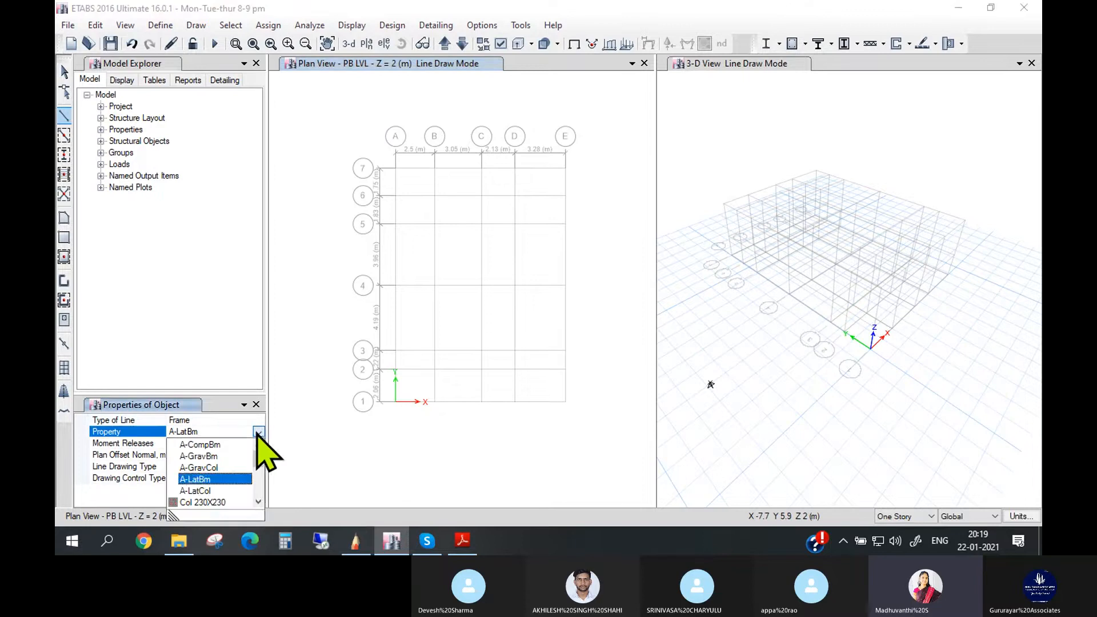
{"action": "scroll", "coordinate": [251, 494], "scroll_direction": "down", "scroll_amount": 2}
{"action": "left_click", "coordinate": [259, 503]}
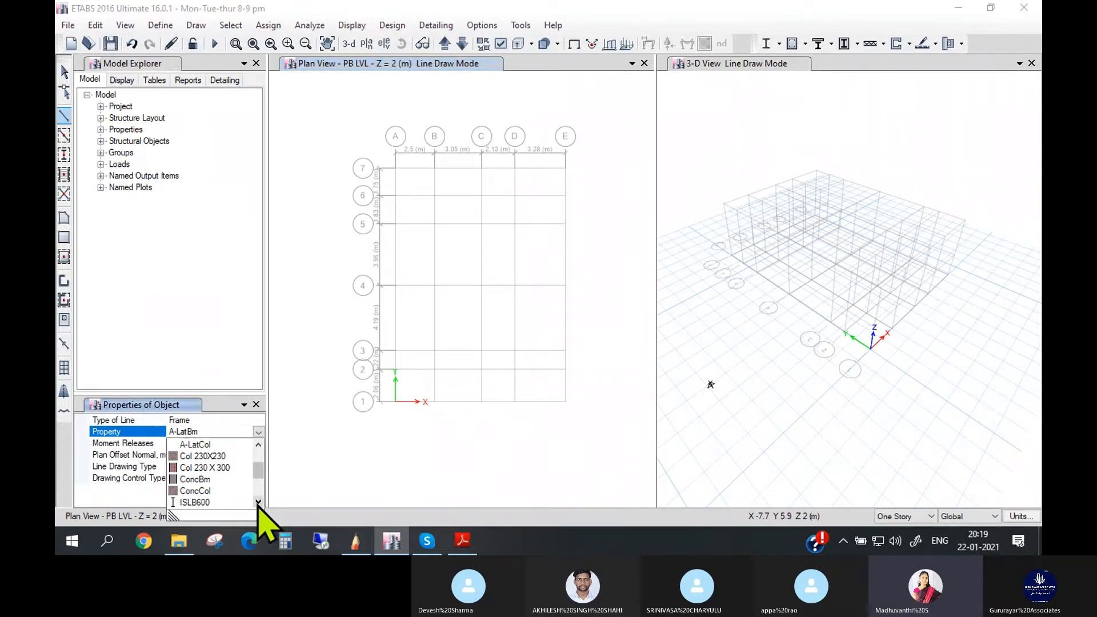
{"action": "left_click", "coordinate": [260, 503]}
{"action": "left_click", "coordinate": [260, 504]}
{"action": "left_click", "coordinate": [261, 504]}
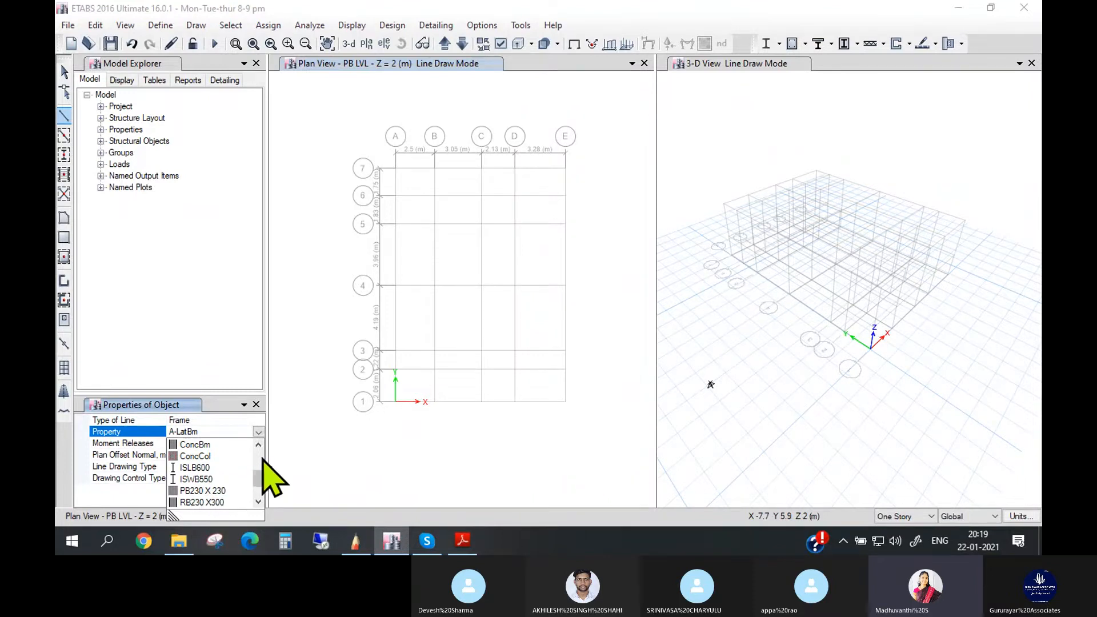
{"action": "left_click", "coordinate": [255, 430]}
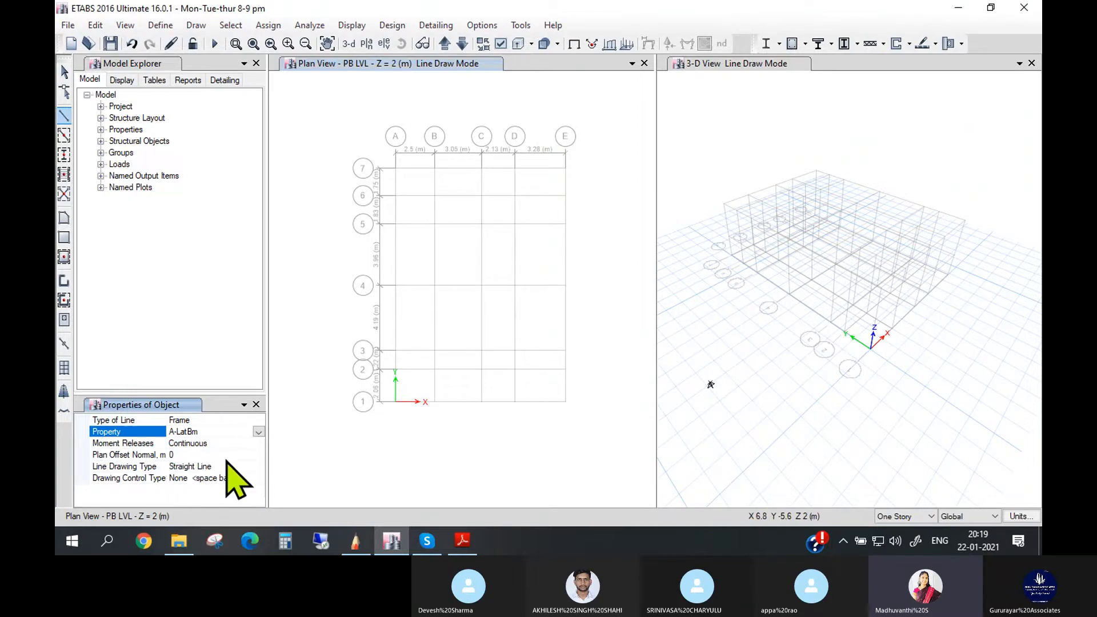
- Check the available line types for the object to draw and choose Frame
{"action": "left_click", "coordinate": [206, 420]}
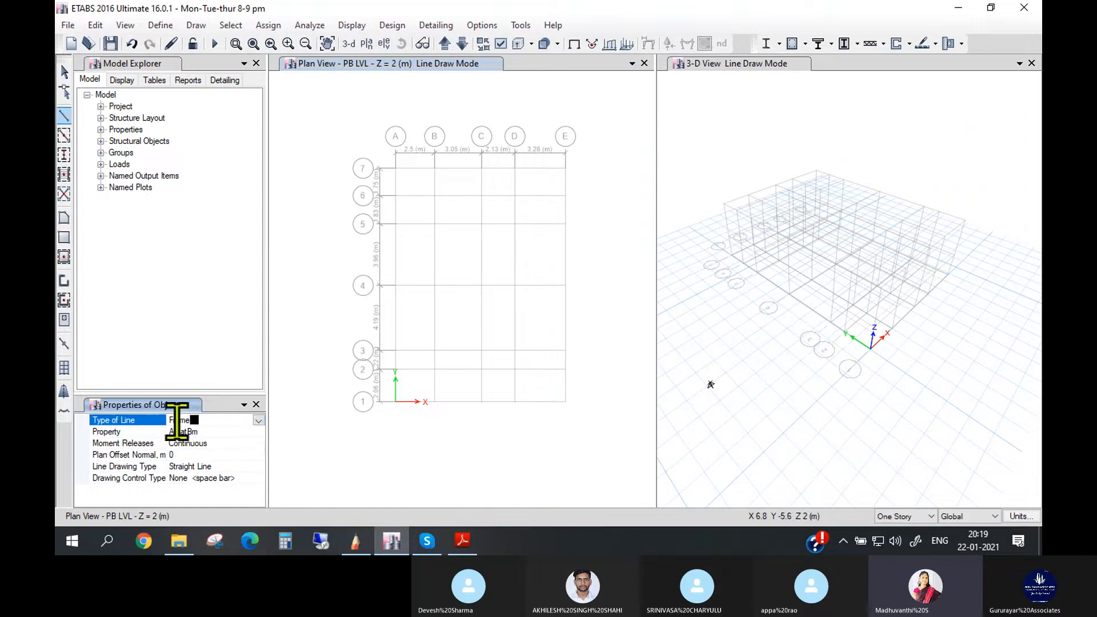
{"action": "left_click", "coordinate": [258, 421]}
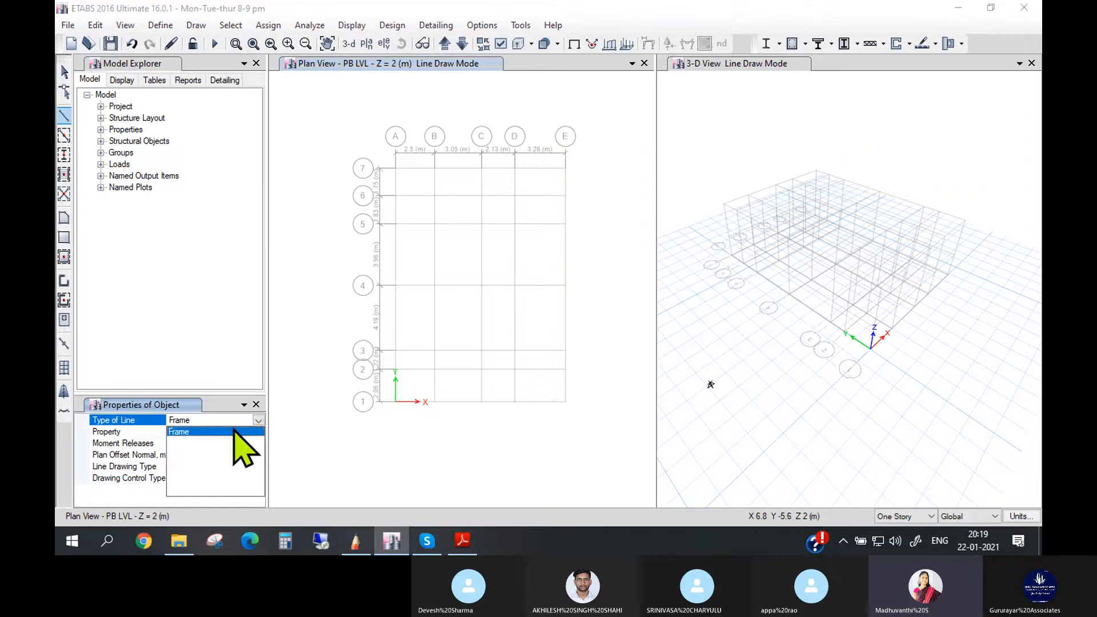
{"action": "left_click", "coordinate": [234, 431]}
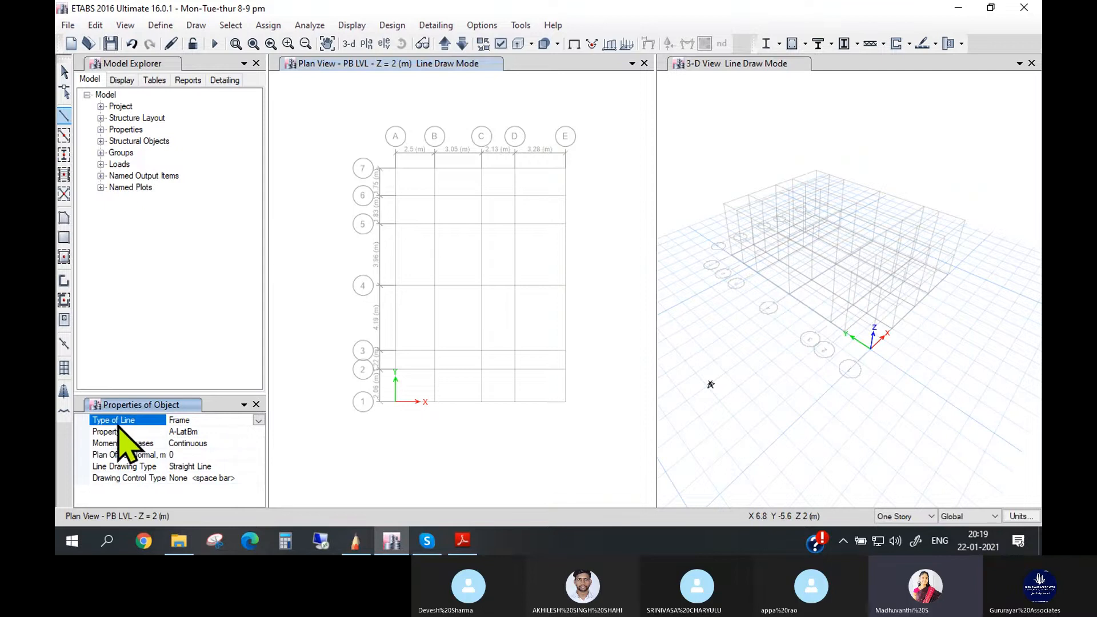
{"action": "left_click", "coordinate": [258, 421]}
{"action": "left_click", "coordinate": [243, 433]}
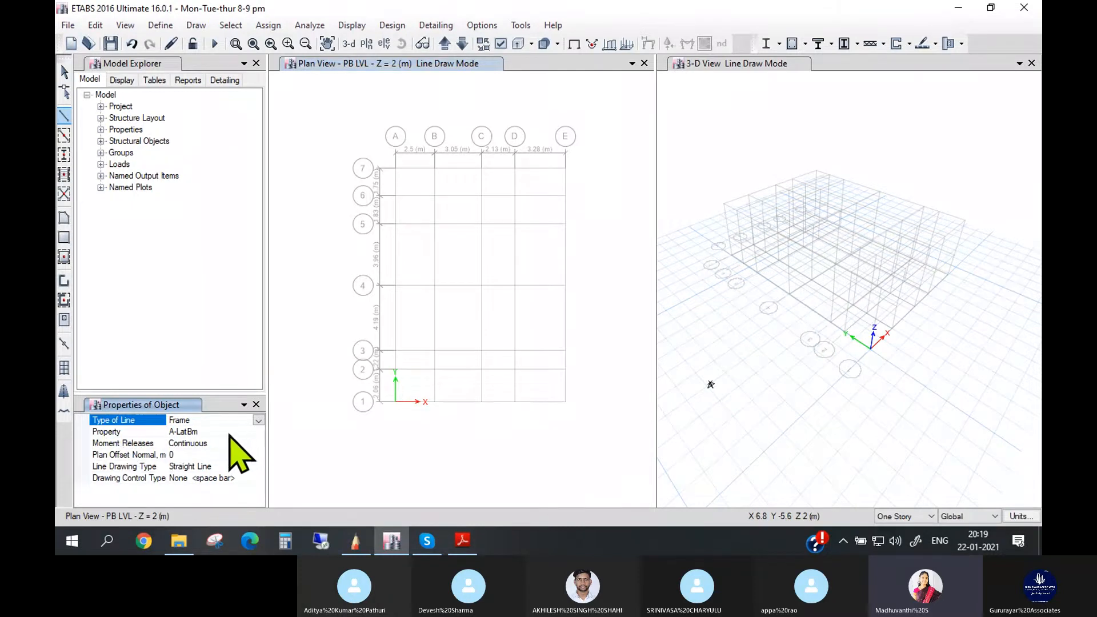
- Set the section property of the line to draw to PB230 X 230
{"action": "left_click", "coordinate": [247, 432]}
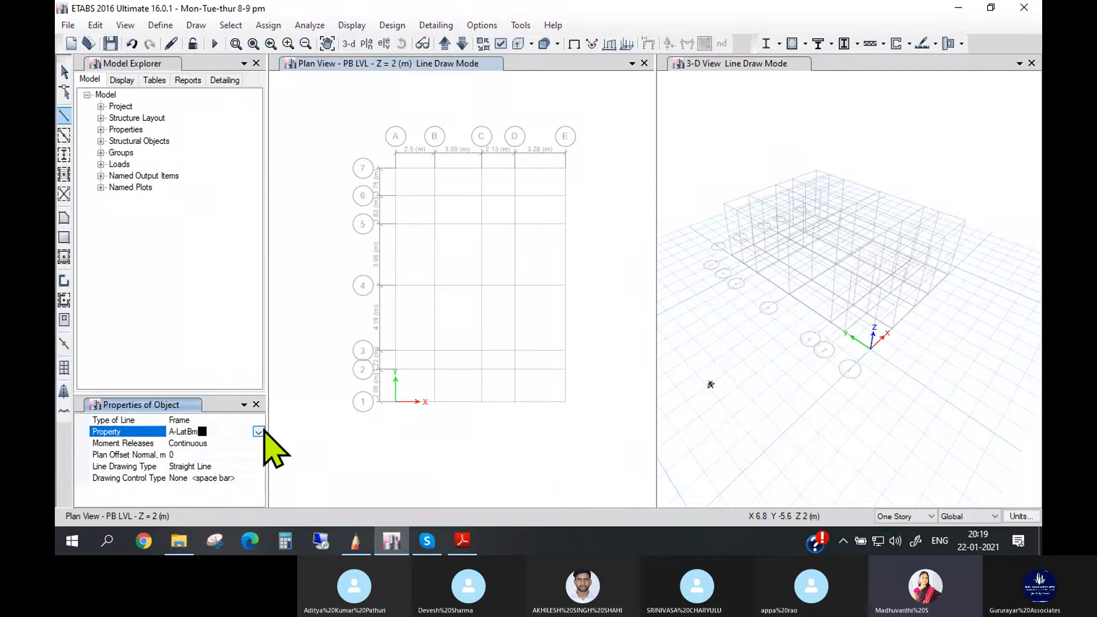
{"action": "left_click", "coordinate": [258, 433]}
{"action": "left_click", "coordinate": [258, 502]}
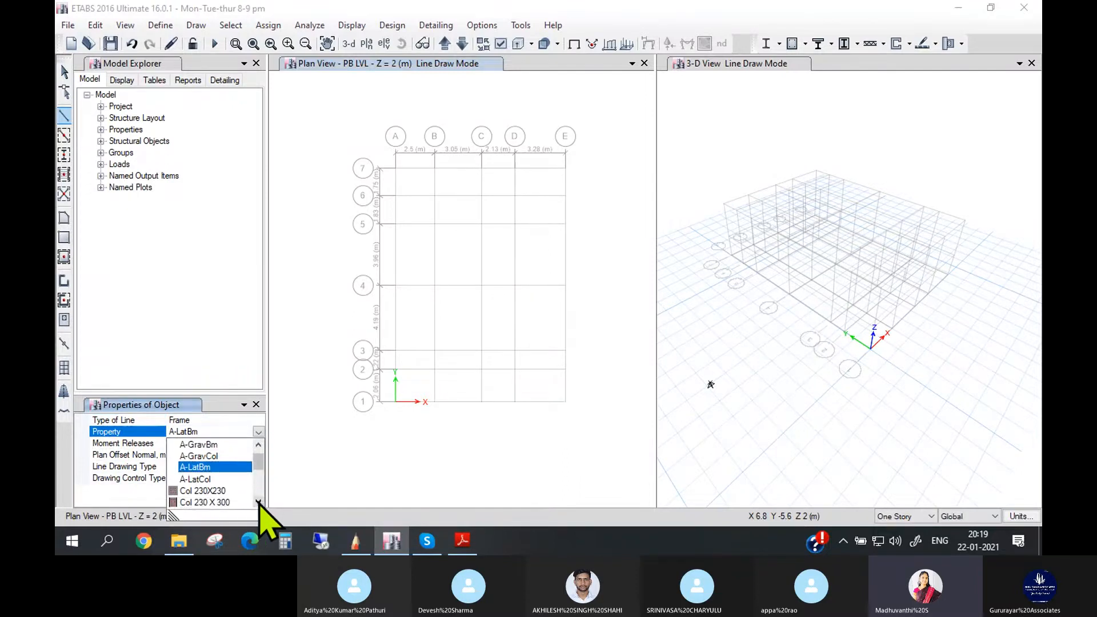
{"action": "left_click", "coordinate": [259, 502]}
{"action": "left_click", "coordinate": [259, 503]}
{"action": "left_click", "coordinate": [259, 502]}
{"action": "left_click", "coordinate": [259, 502]}
{"action": "left_click", "coordinate": [259, 502]}
{"action": "left_click", "coordinate": [259, 502]}
{"action": "left_click", "coordinate": [259, 502]}
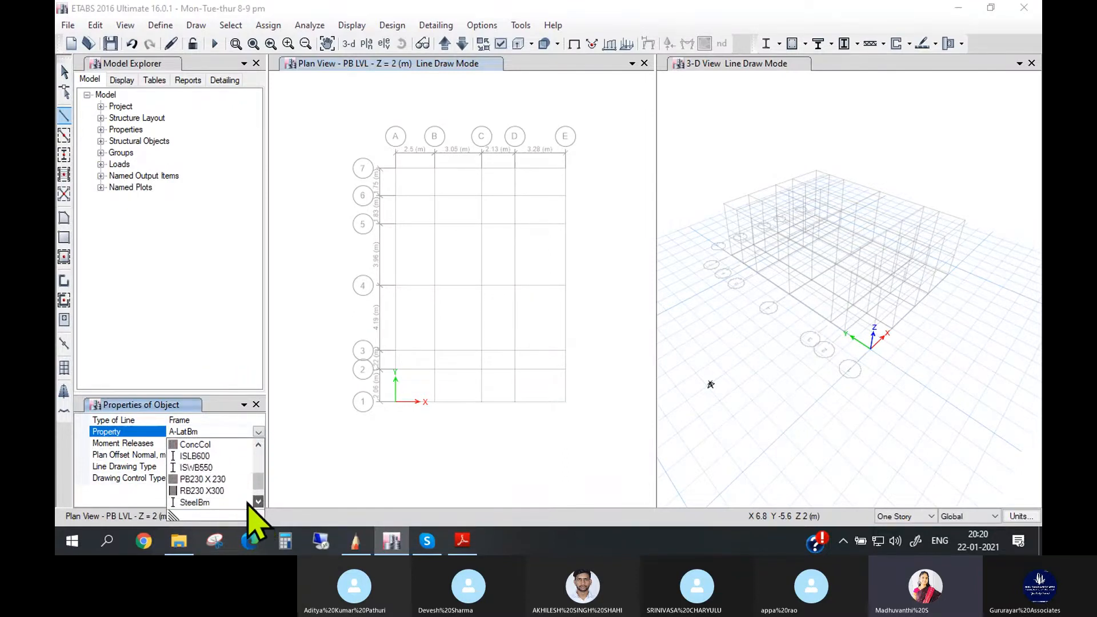
{"action": "left_click", "coordinate": [200, 479]}
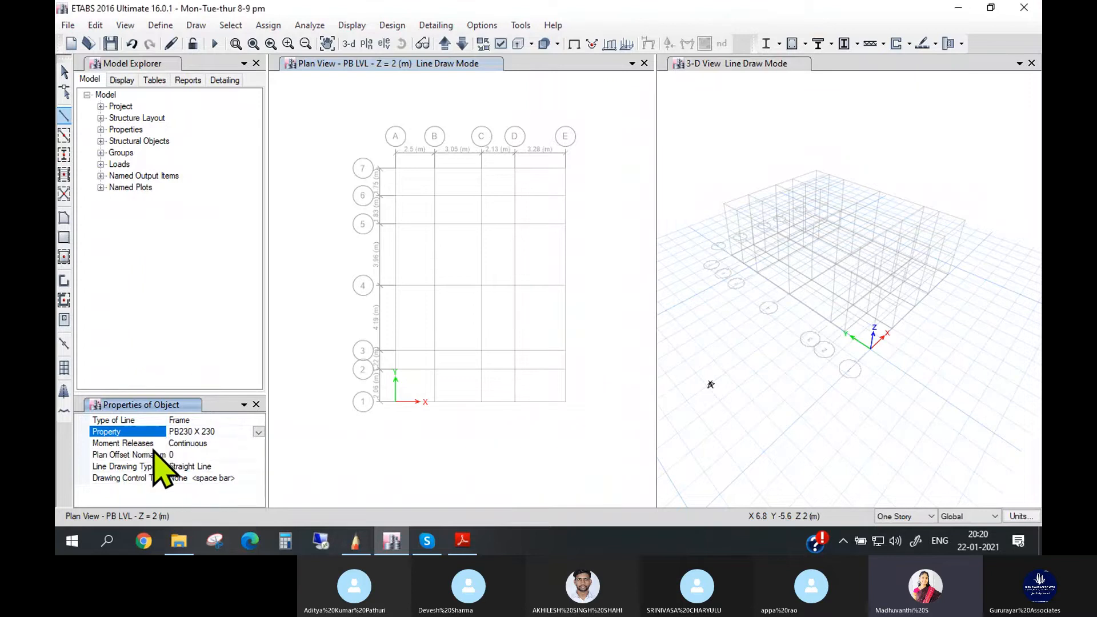
- Review the moment release options for the beam to draw and choose Continuous
{"action": "left_click", "coordinate": [220, 444]}
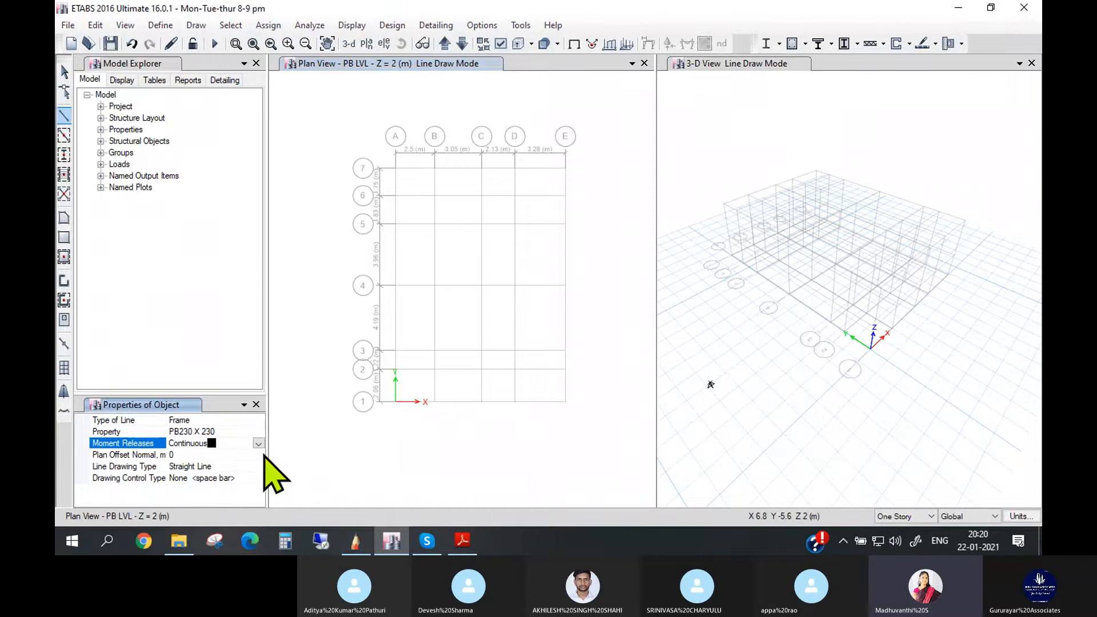
{"action": "left_click", "coordinate": [258, 444]}
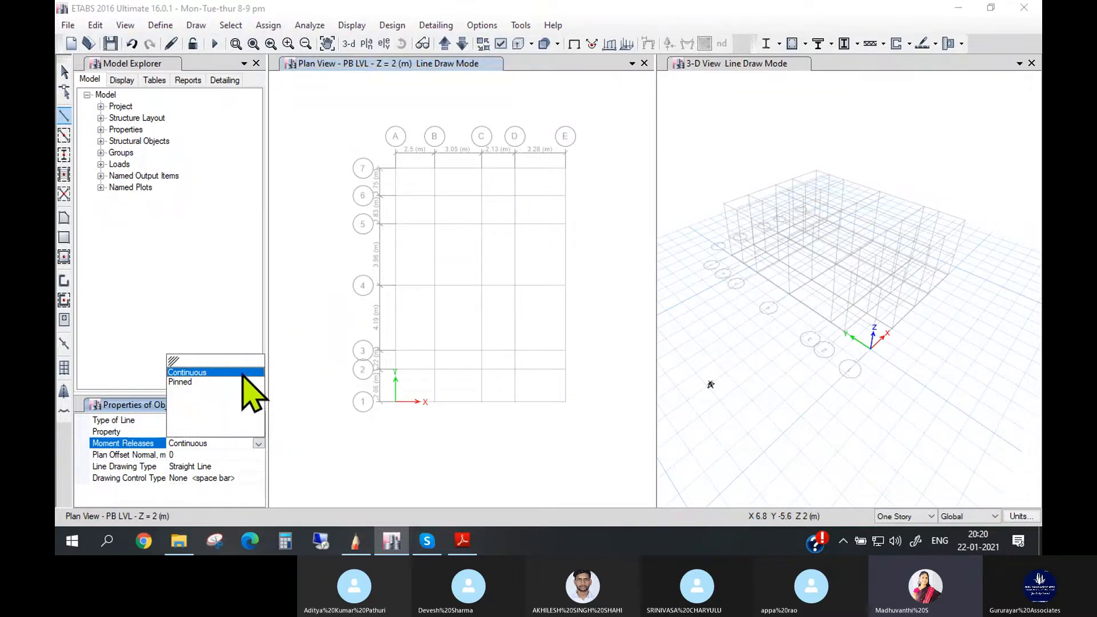
{"action": "left_click", "coordinate": [243, 372]}
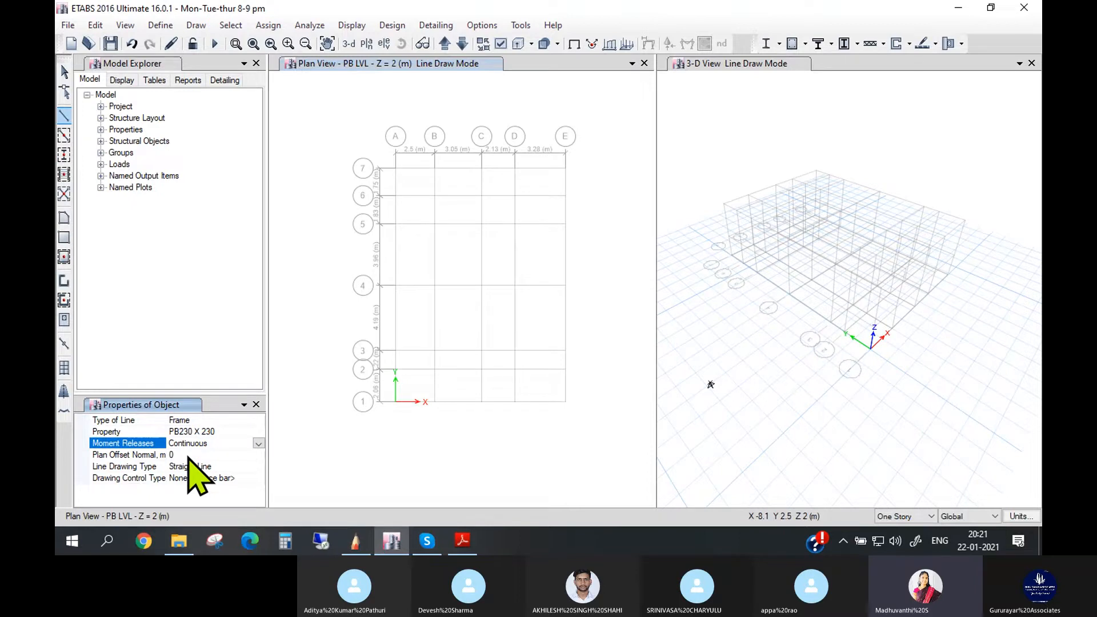
- Review the line drawing types for the beam and set the type to Straight Line
{"action": "left_click", "coordinate": [213, 466]}
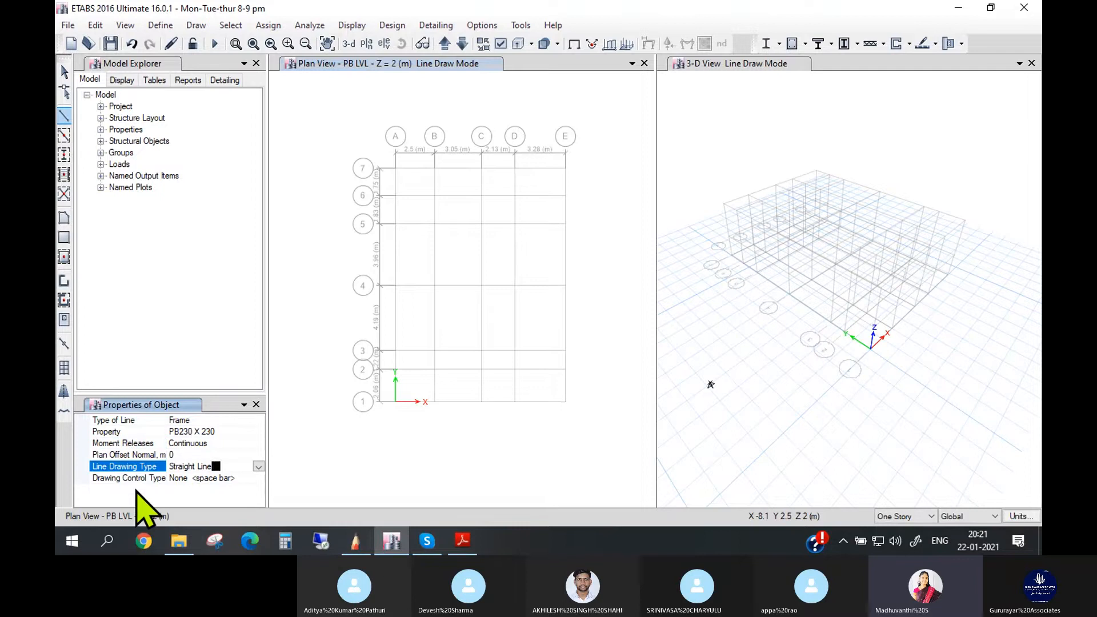
{"action": "left_click", "coordinate": [258, 466]}
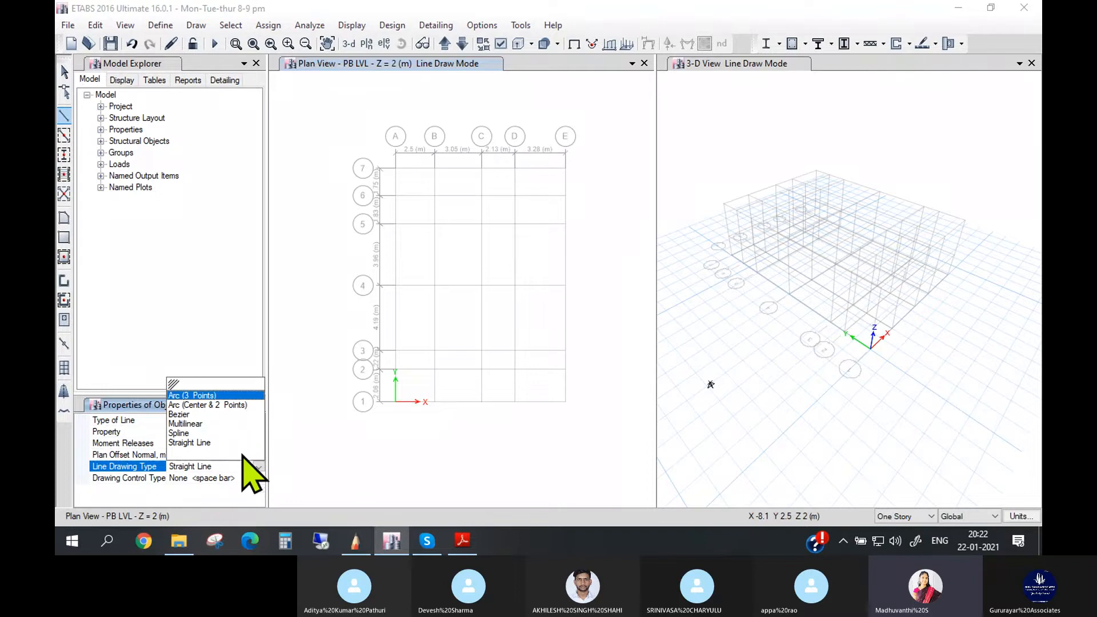
{"action": "left_click", "coordinate": [243, 464]}
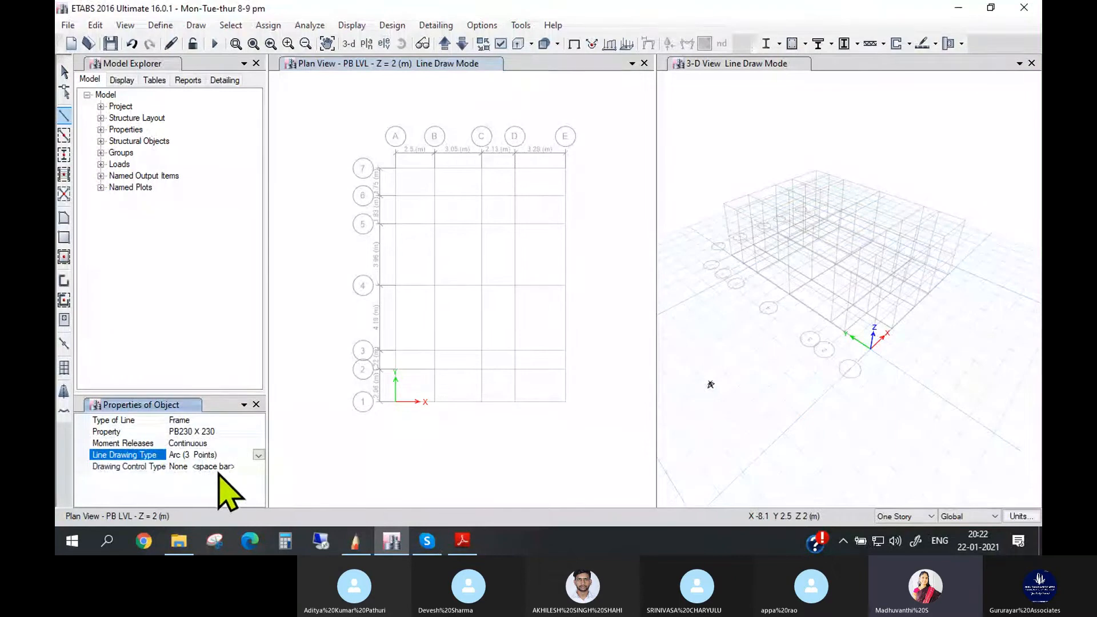
{"action": "left_click", "coordinate": [259, 455]}
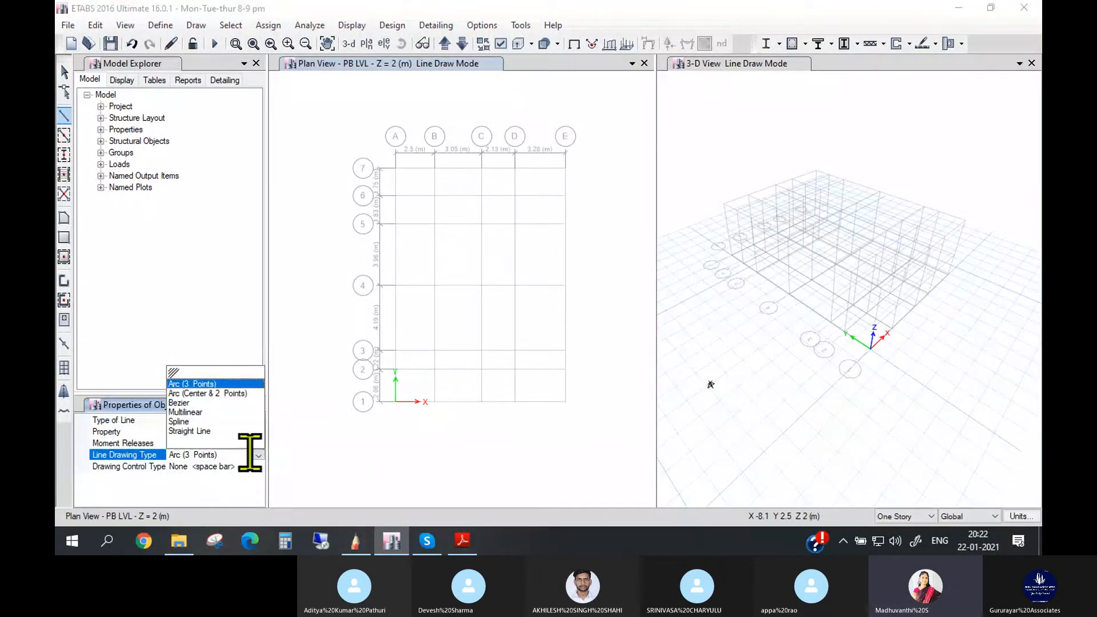
{"action": "left_click", "coordinate": [202, 432]}
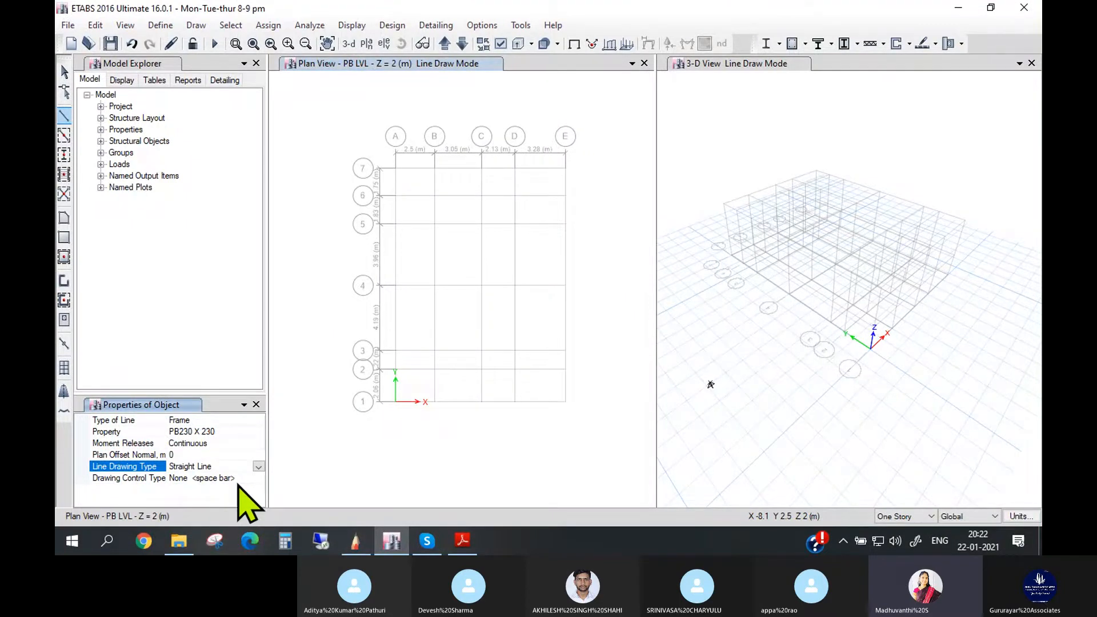
- Compare the ground-floor room layout in the 1.Sample Dwg.pdf drawing with the grid lines of the PB LVL plan view in ETABS
{"action": "left_click", "coordinate": [355, 541]}
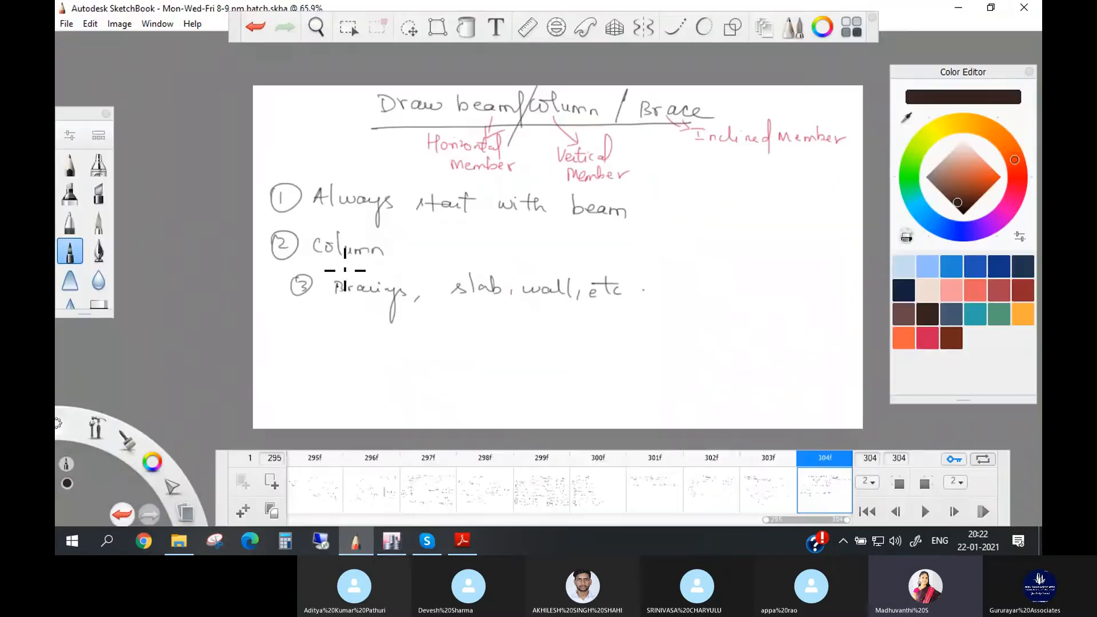
{"action": "left_click", "coordinate": [462, 541]}
{"action": "scroll", "coordinate": [465, 453], "scroll_direction": "down", "scroll_amount": 1}
{"action": "left_click", "coordinate": [391, 541]}
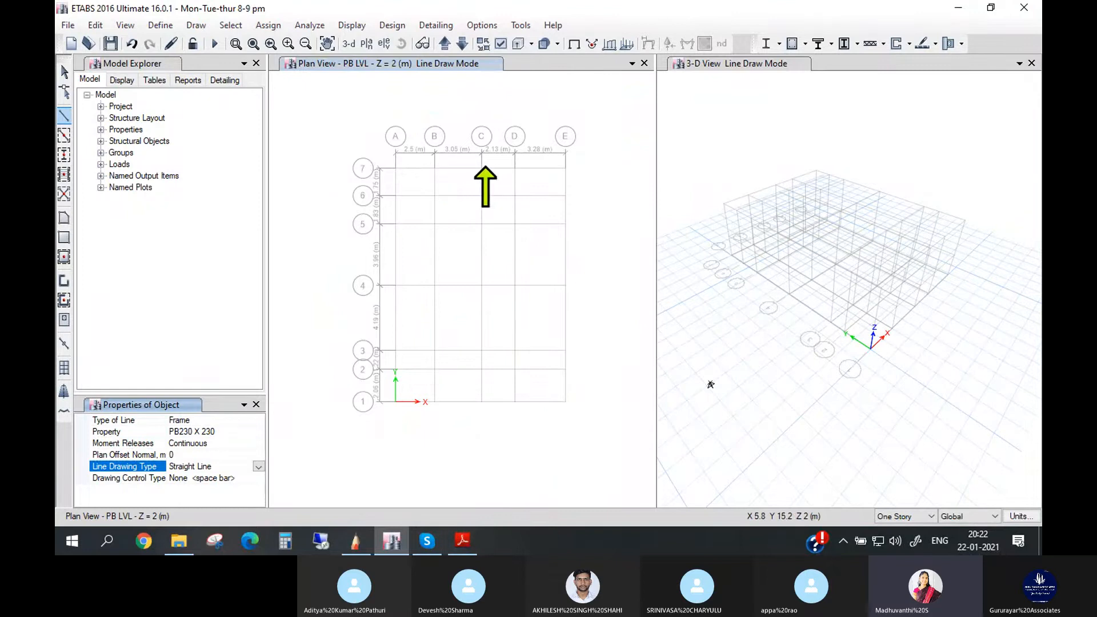
{"action": "scroll", "coordinate": [592, 177], "scroll_direction": "up", "scroll_amount": 2}
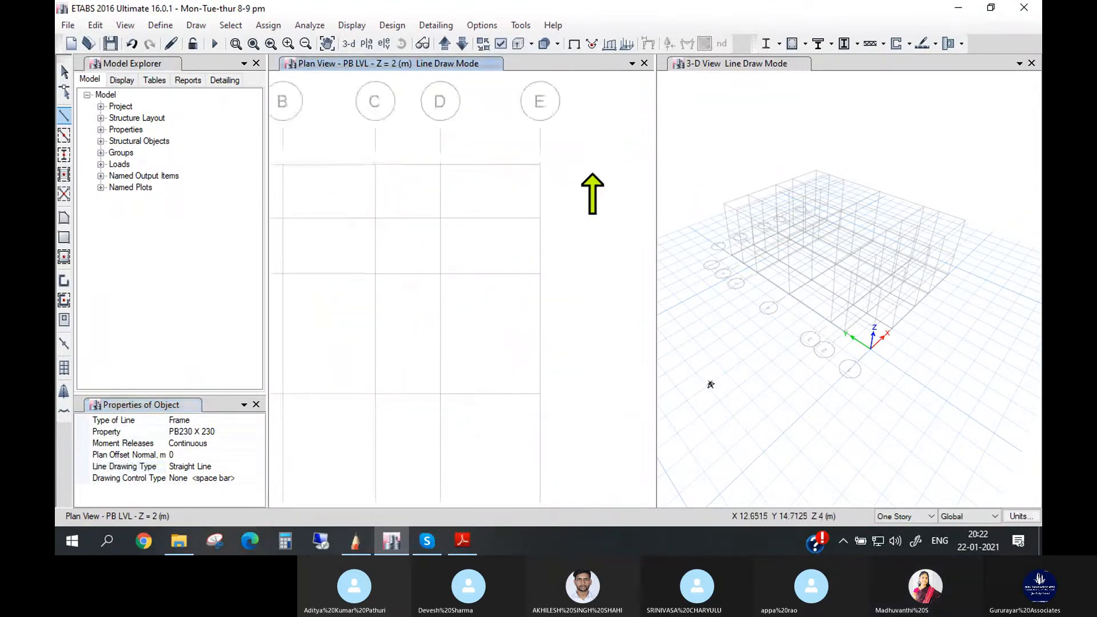
{"action": "scroll", "coordinate": [592, 177], "scroll_direction": "down", "scroll_amount": 2}
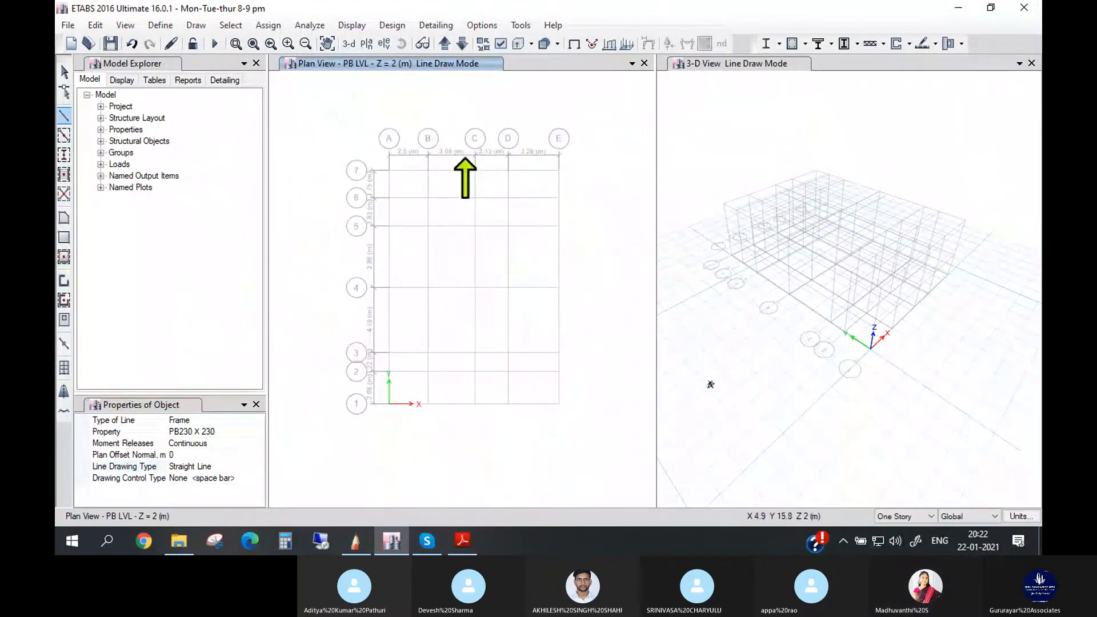
{"action": "scroll", "coordinate": [461, 171], "scroll_direction": "up", "scroll_amount": 2}
{"action": "scroll", "coordinate": [466, 163], "scroll_direction": "down", "scroll_amount": 2}
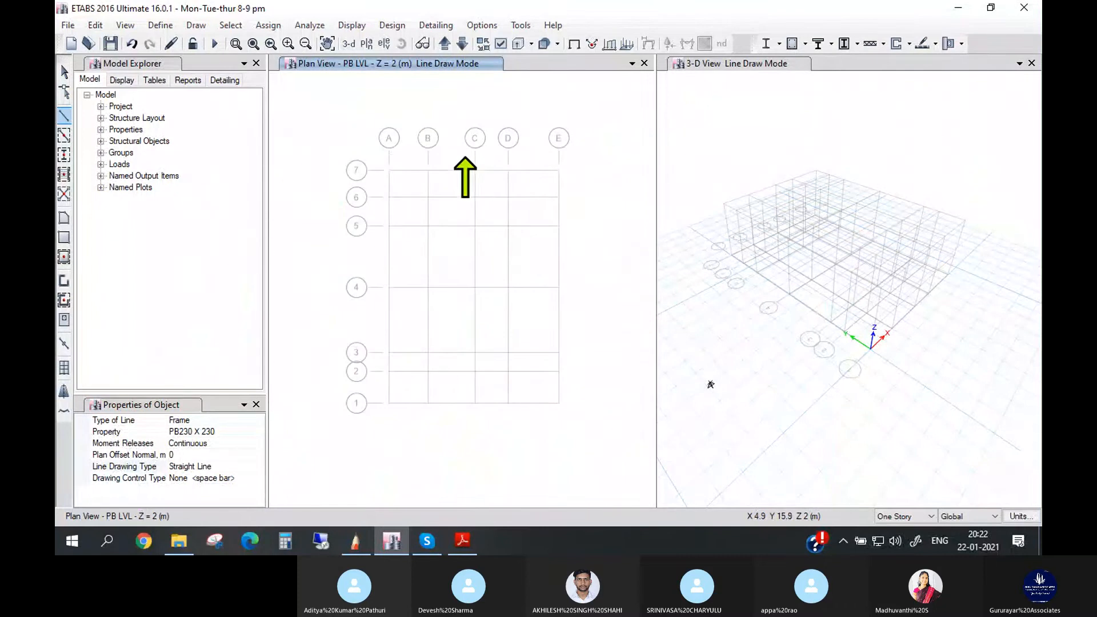
{"action": "left_click", "coordinate": [463, 540]}
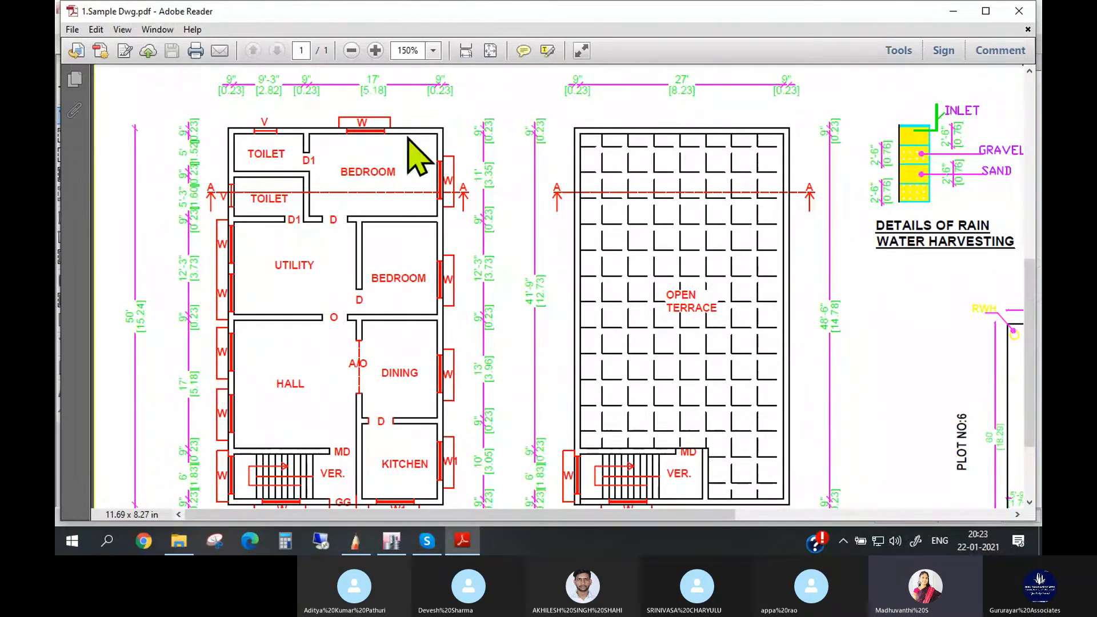
{"action": "scroll", "coordinate": [406, 264], "scroll_direction": "down", "scroll_amount": 1}
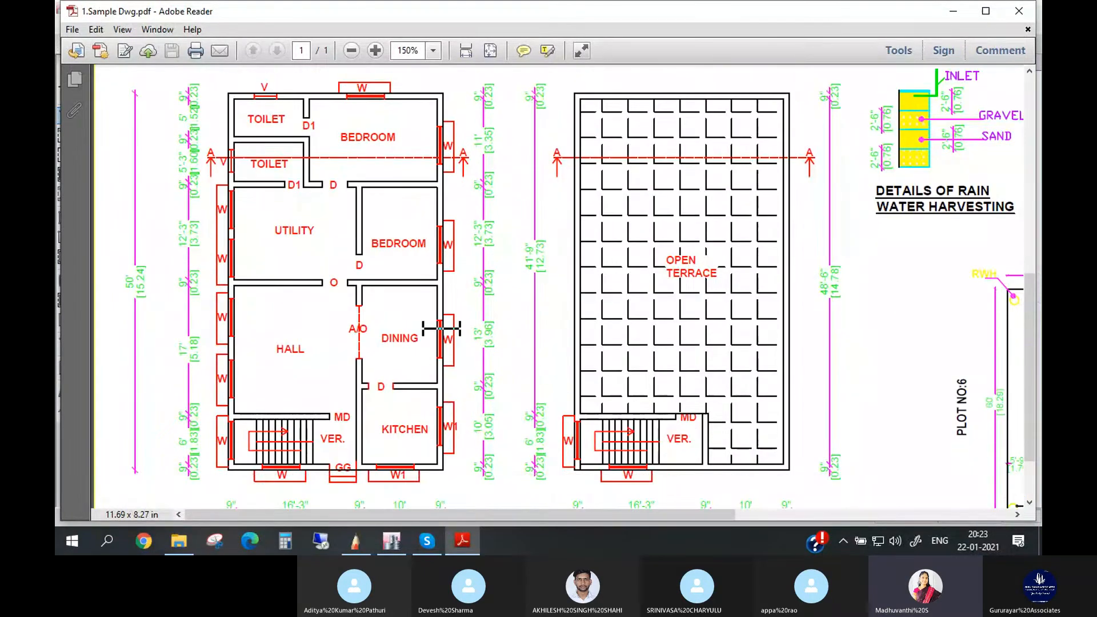
{"action": "left_click", "coordinate": [391, 540]}
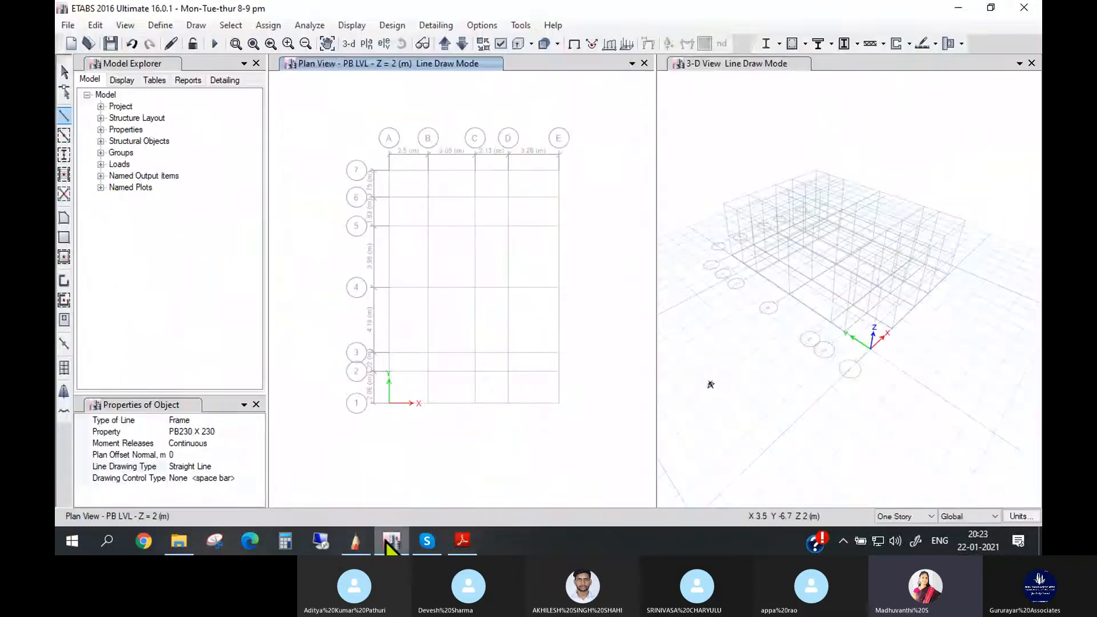
{"action": "scroll", "coordinate": [489, 153], "scroll_direction": "up", "scroll_amount": 2}
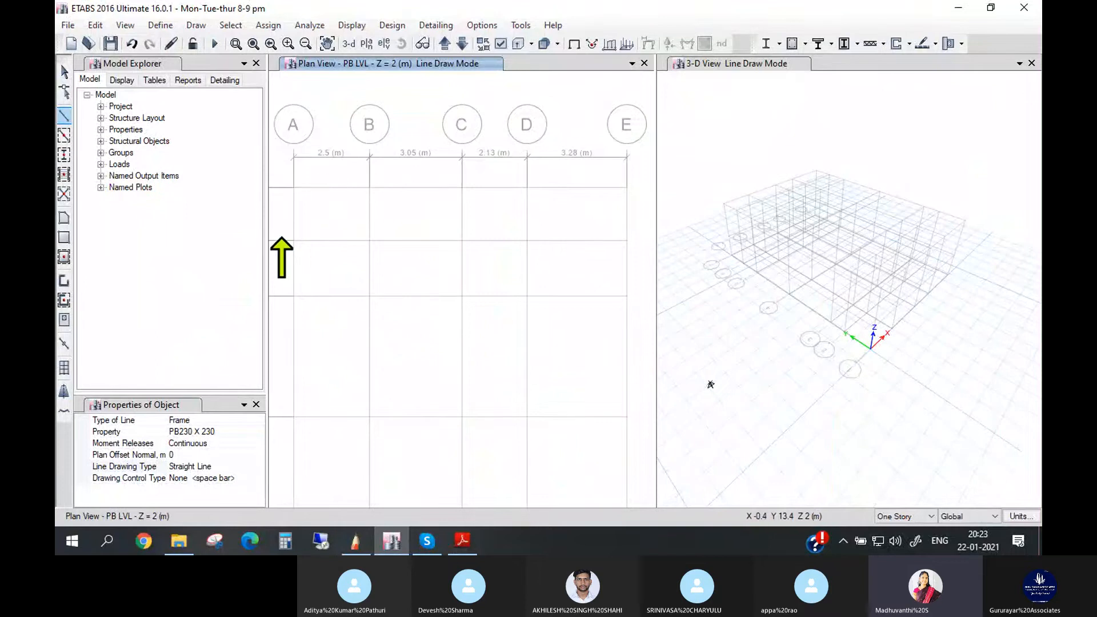
{"action": "scroll", "coordinate": [281, 252], "scroll_direction": "down", "scroll_amount": 2}
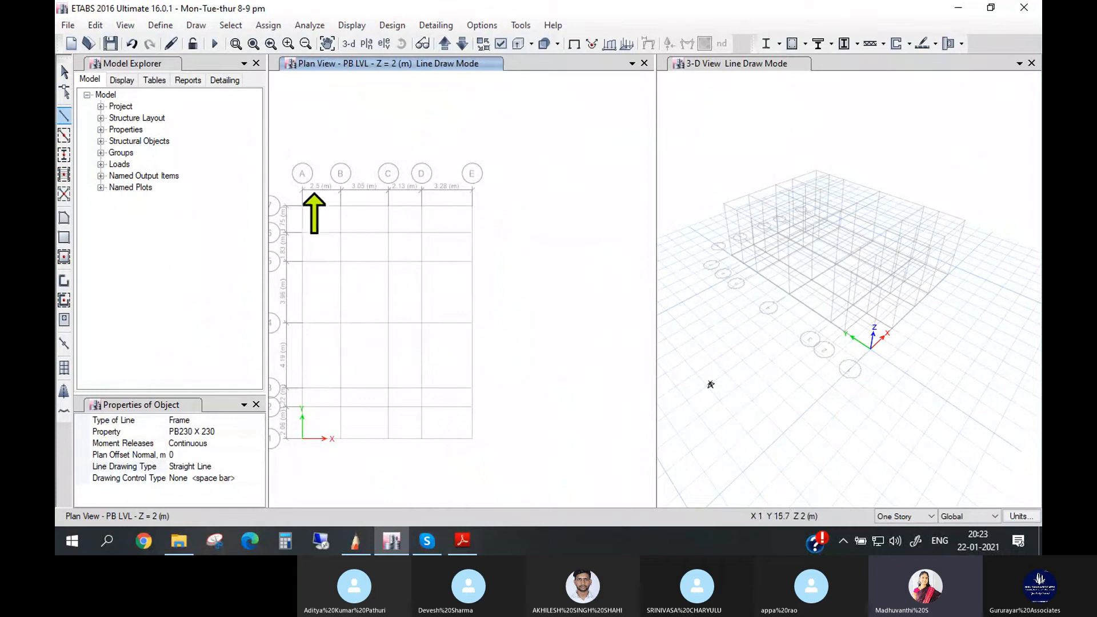
{"action": "scroll", "coordinate": [399, 200], "scroll_direction": "down", "scroll_amount": 2}
{"action": "scroll", "coordinate": [372, 222], "scroll_direction": "up", "scroll_amount": 2}
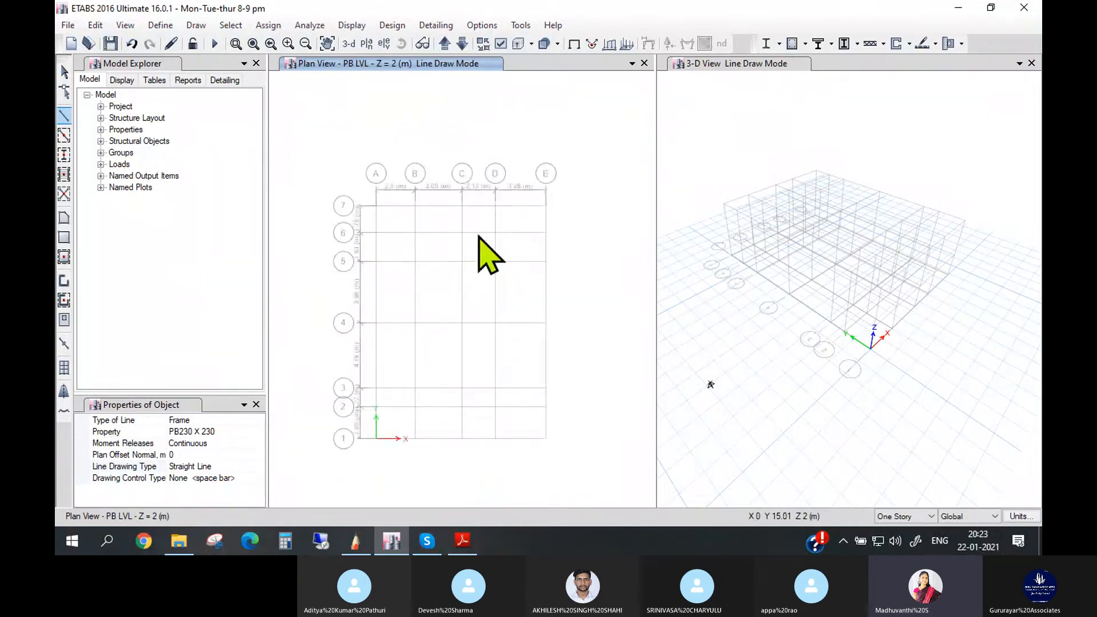
- Draw the toilet block's plinth beams along grid 7 from B to C and along grid C through C6 to C5
{"action": "scroll", "coordinate": [455, 257], "scroll_direction": "up", "scroll_amount": 2}
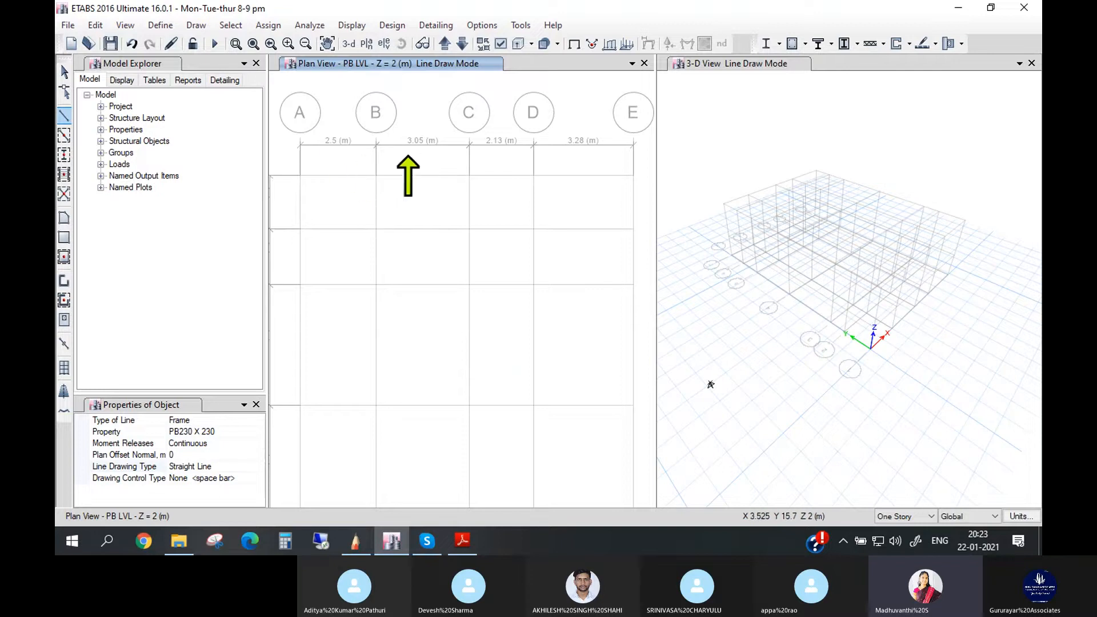
{"action": "left_click", "coordinate": [376, 176]}
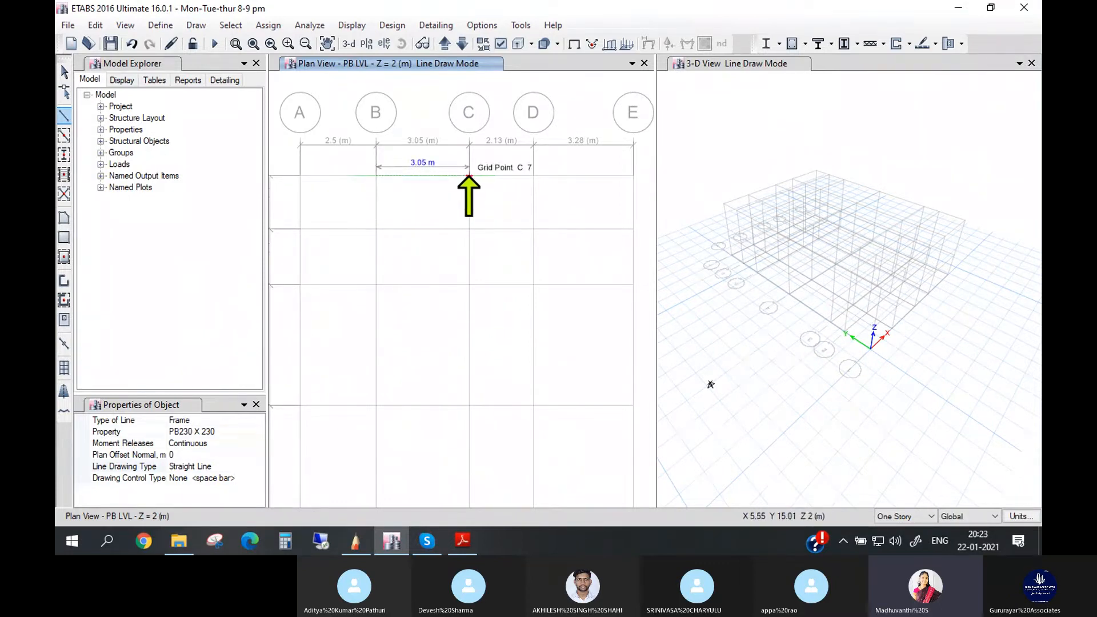
{"action": "left_click", "coordinate": [469, 176]}
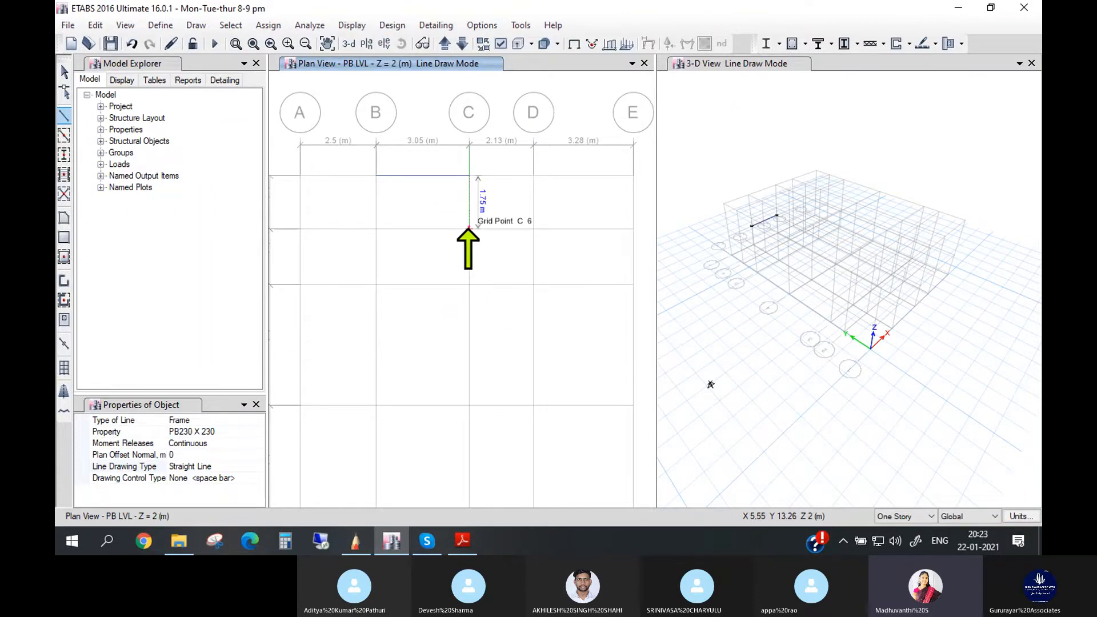
{"action": "left_click", "coordinate": [468, 229]}
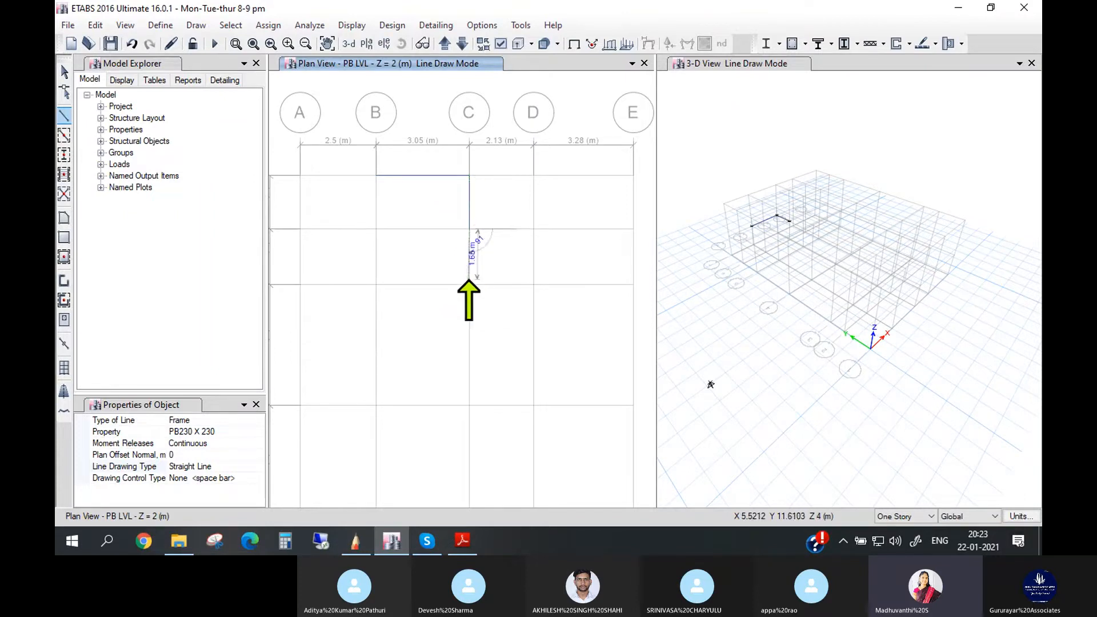
{"action": "left_click", "coordinate": [469, 284]}
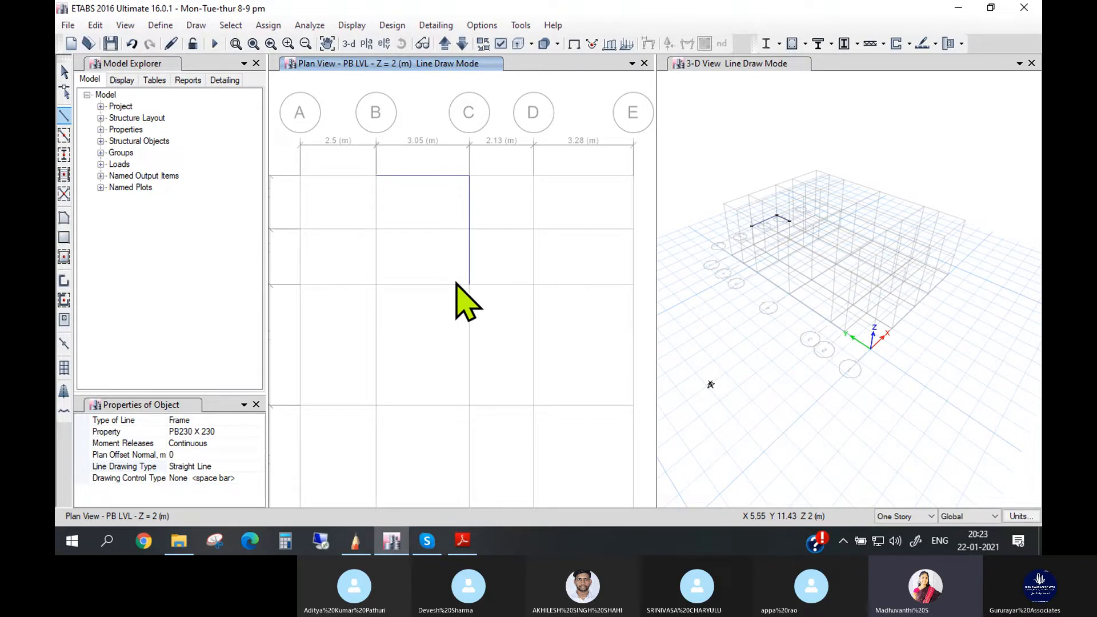
- Close the toilet block with plinth beams from C5 to B5 and along grid B through B6 to B7, ending the line
{"action": "double_click", "coordinate": [376, 284]}
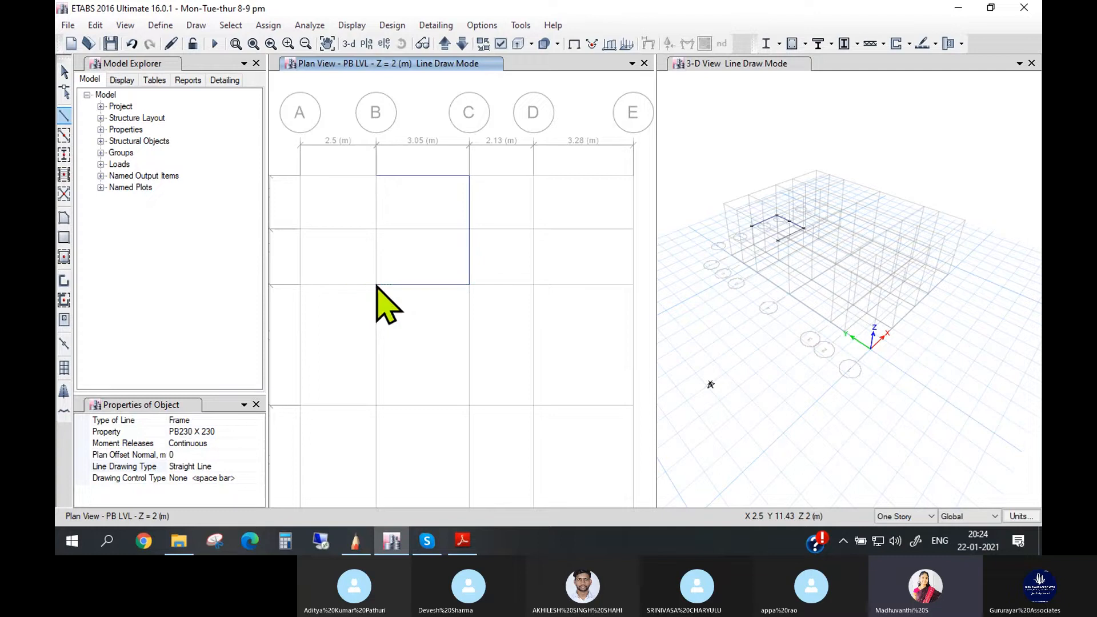
{"action": "left_click", "coordinate": [376, 284]}
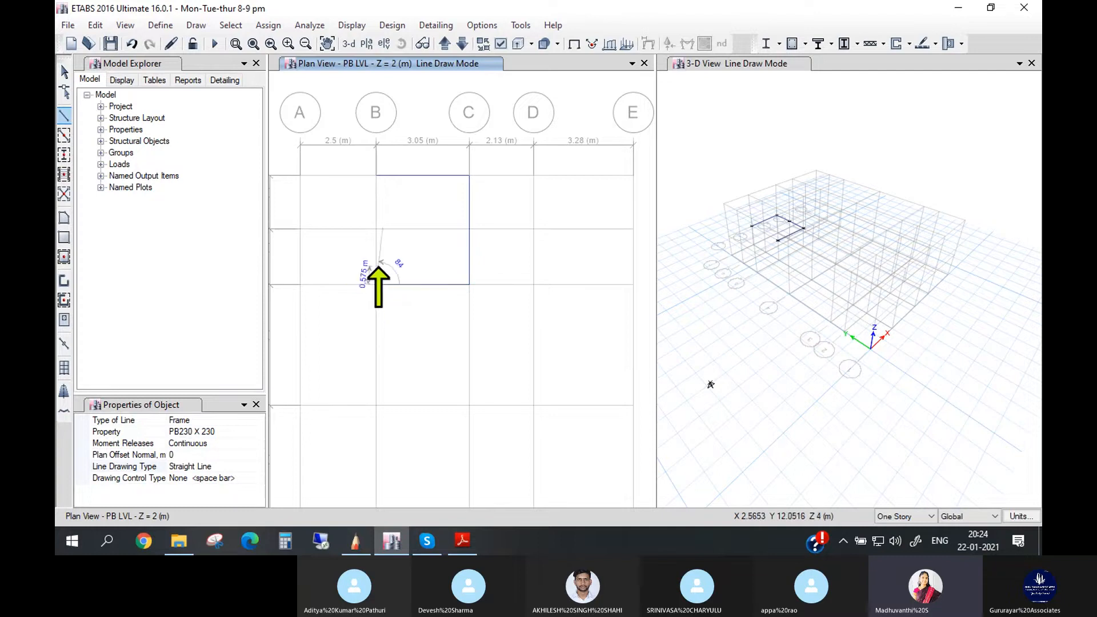
{"action": "left_click", "coordinate": [376, 229]}
{"action": "left_click", "coordinate": [377, 175]}
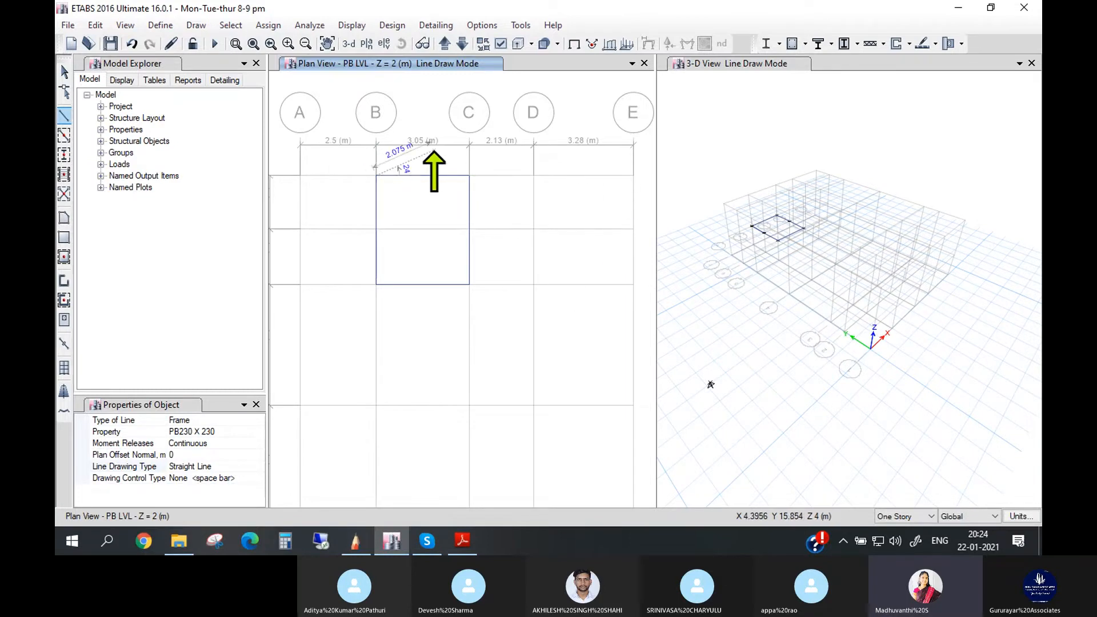
{"action": "key", "text": "Escape"}
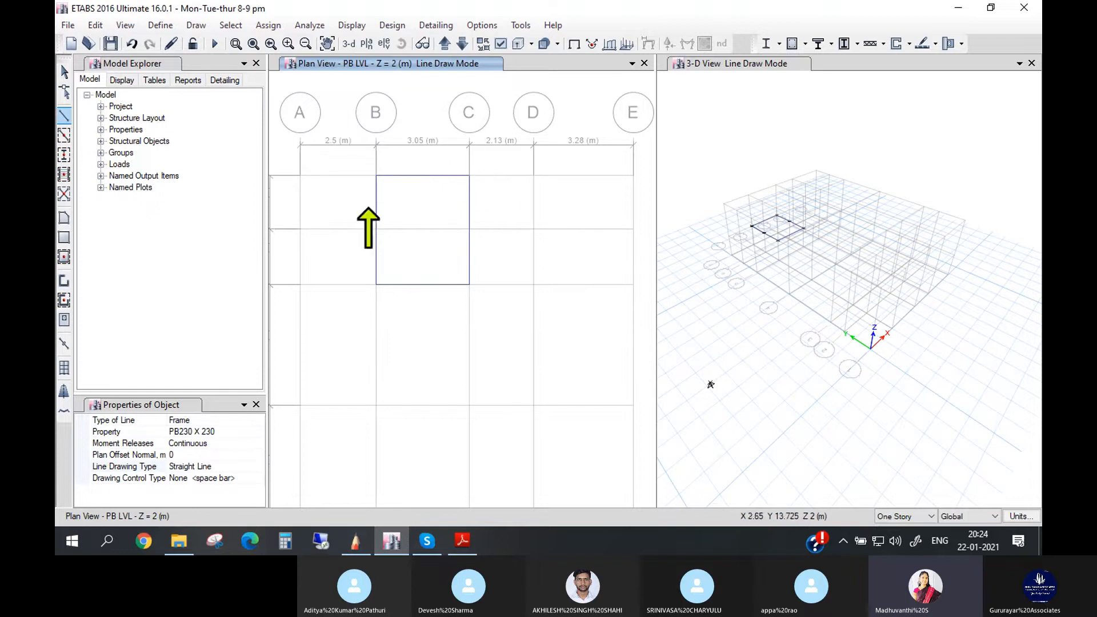
- Check the top bedroom in the sample drawing PDF and draw its plinth beams in ETABS from C7 through E7 and E5 to C5
{"action": "left_click", "coordinate": [461, 542]}
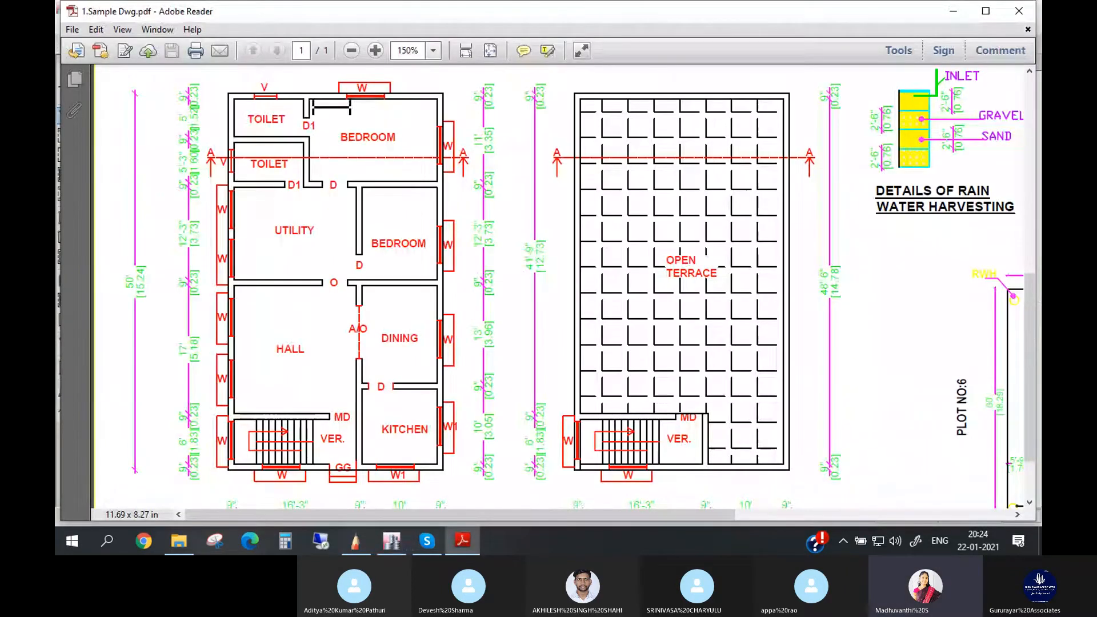
{"action": "left_click", "coordinate": [404, 529]}
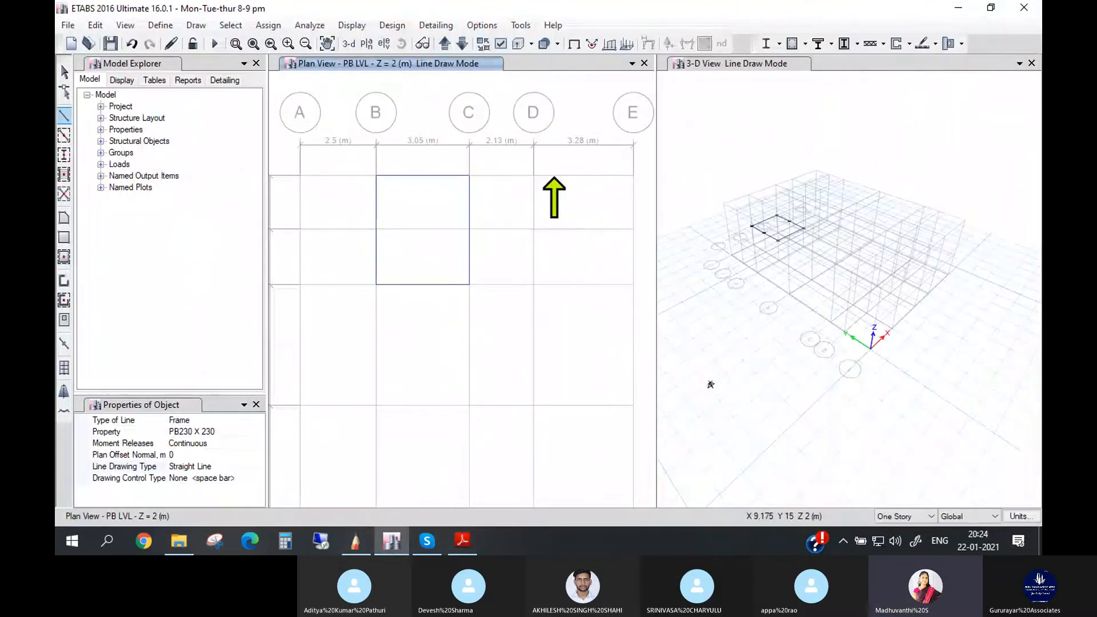
{"action": "left_click", "coordinate": [469, 175]}
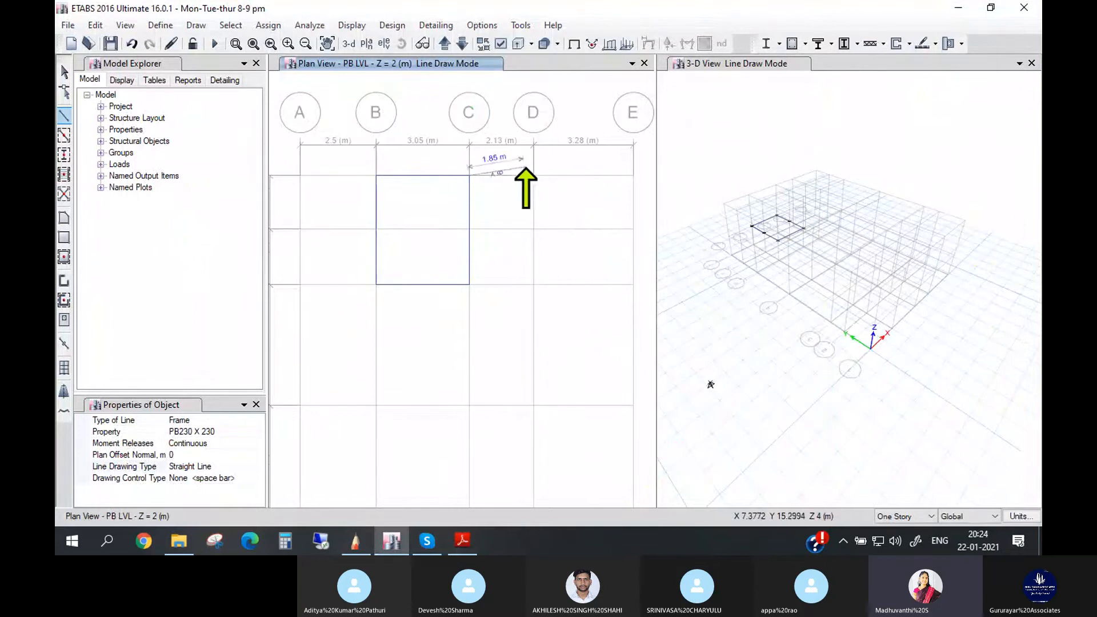
{"action": "left_click", "coordinate": [633, 175]}
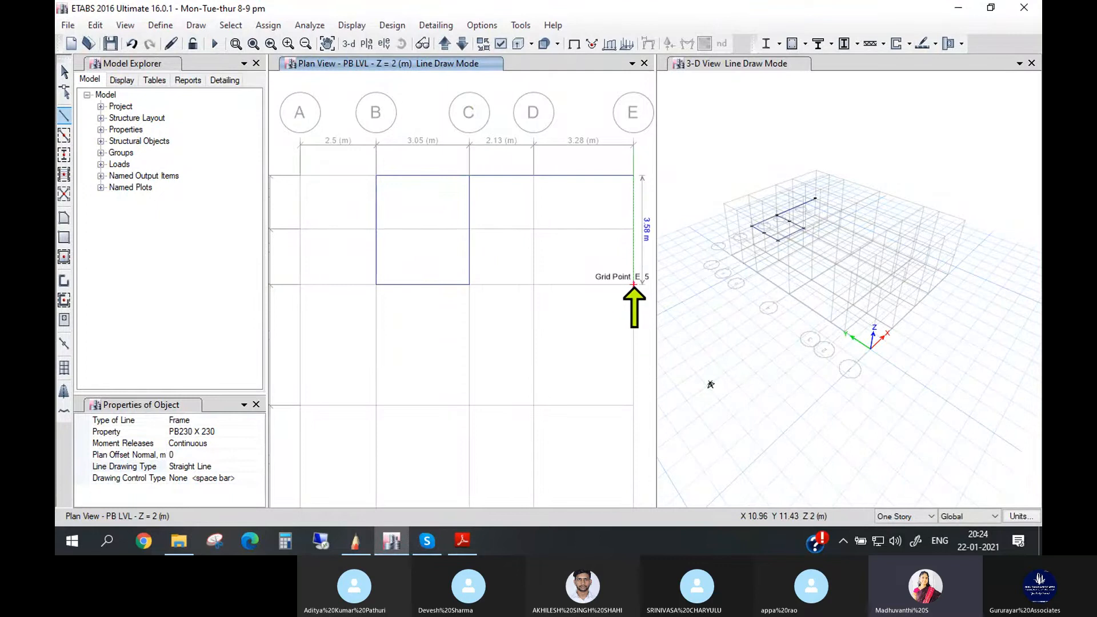
{"action": "left_click", "coordinate": [633, 284]}
{"action": "left_click", "coordinate": [469, 284]}
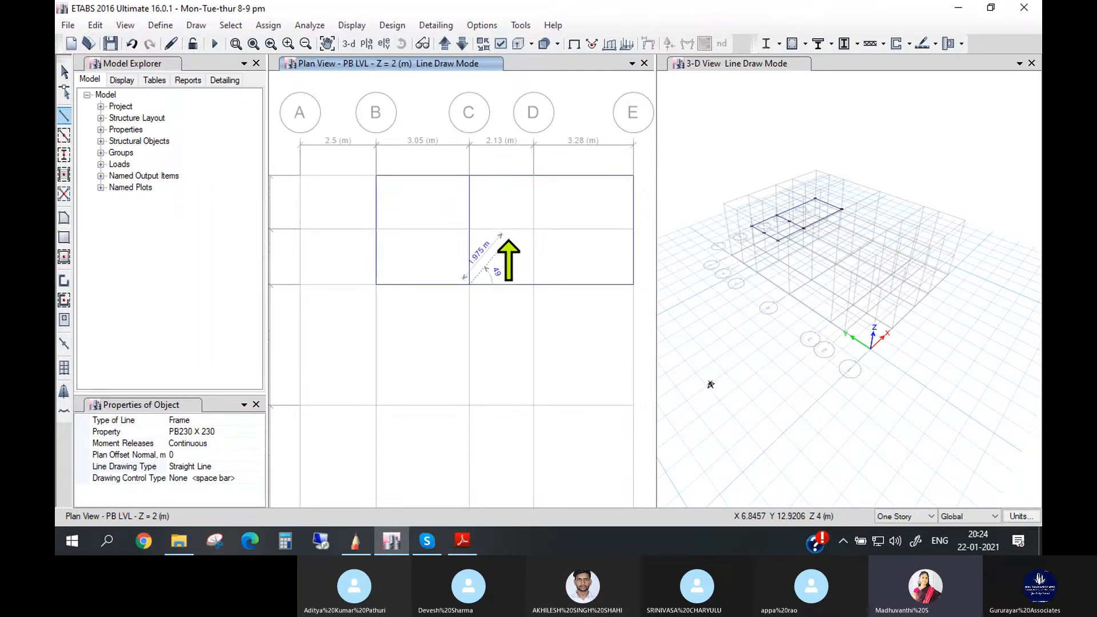
{"action": "scroll", "coordinate": [542, 251], "scroll_direction": "down", "scroll_amount": 3}
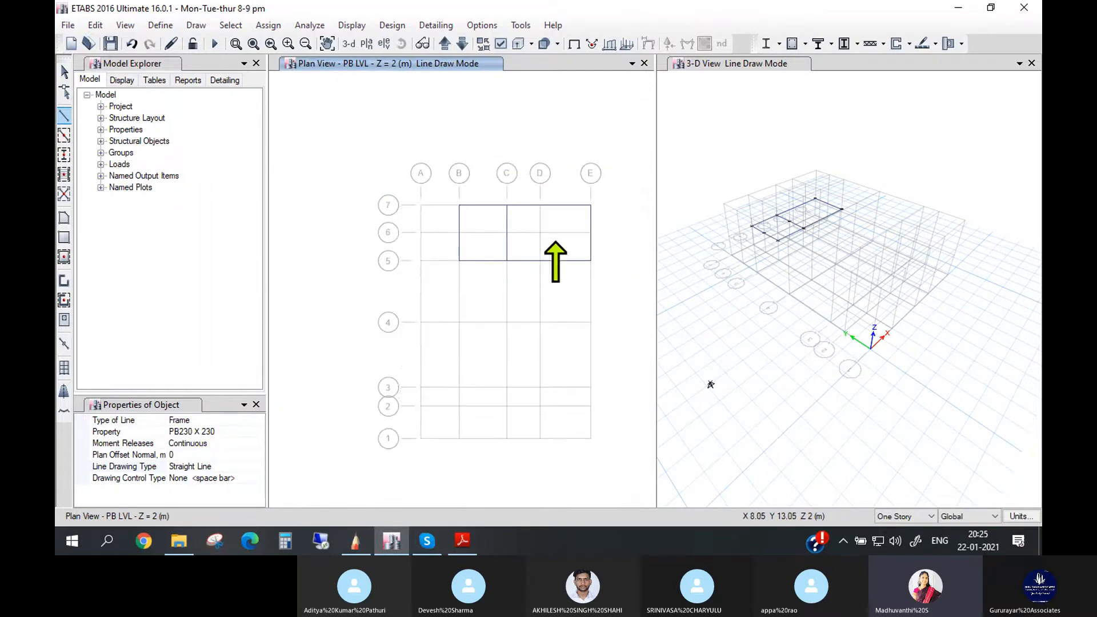
{"action": "scroll", "coordinate": [542, 258], "scroll_direction": "up", "scroll_amount": 3}
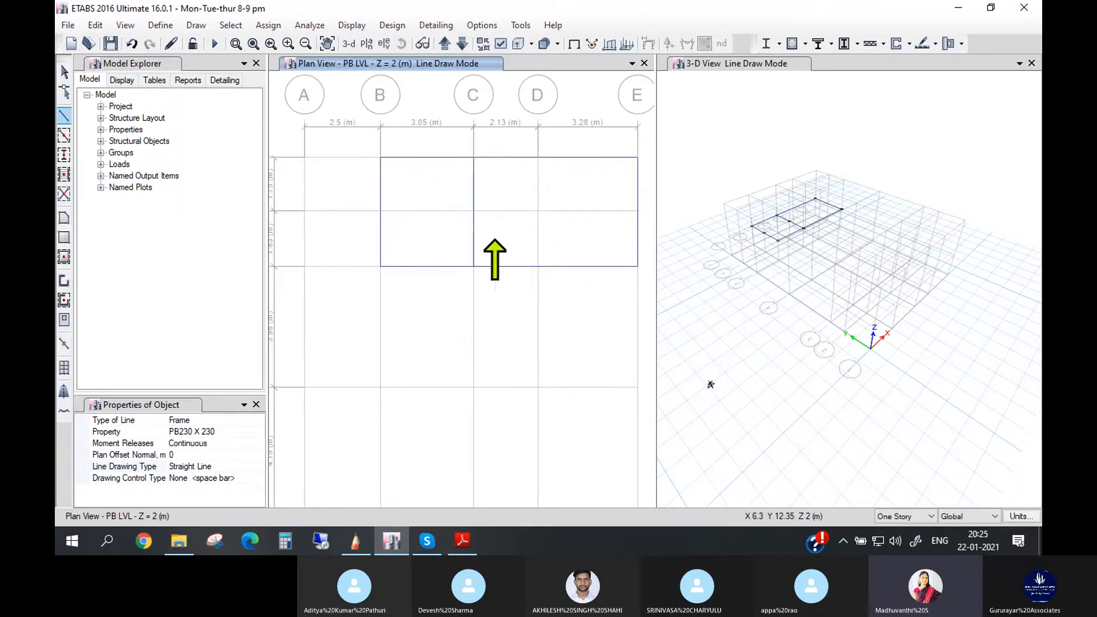
- Check the utility room in the sample drawing PDF and draw its plinth beams in ETABS from B5 through B4 and D4 to D5
{"action": "left_click", "coordinate": [472, 548]}
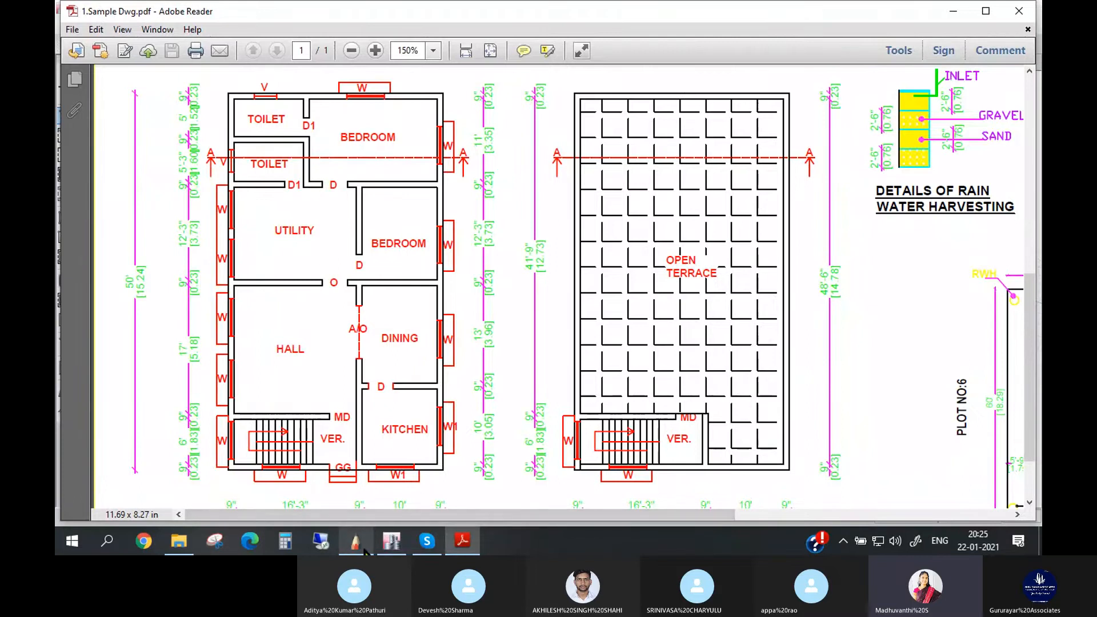
{"action": "left_click", "coordinate": [392, 541]}
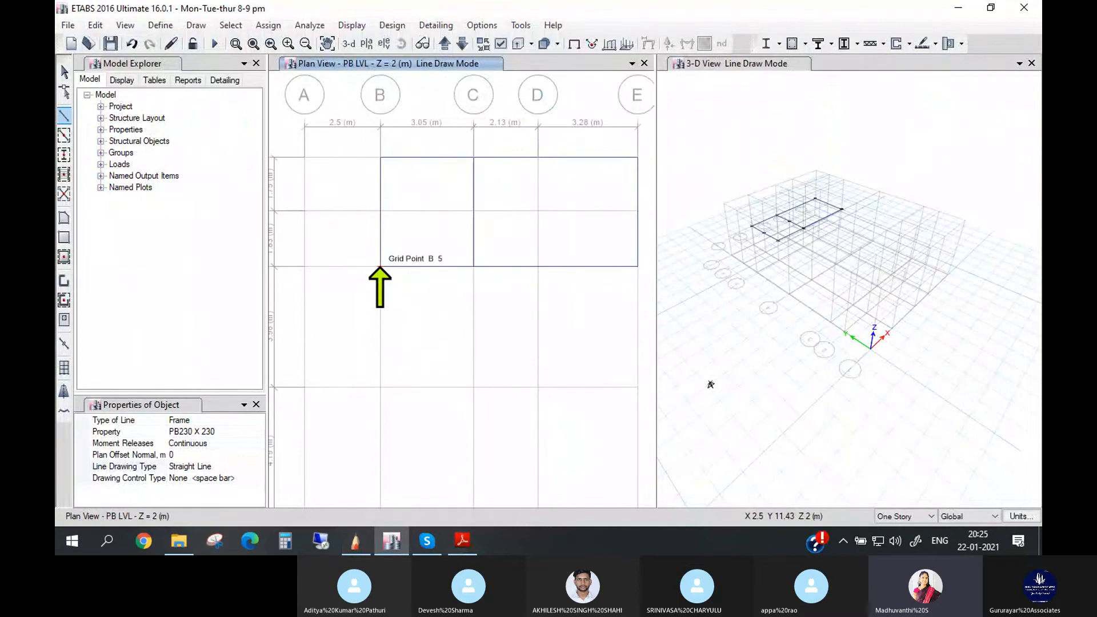
{"action": "left_click", "coordinate": [380, 267]}
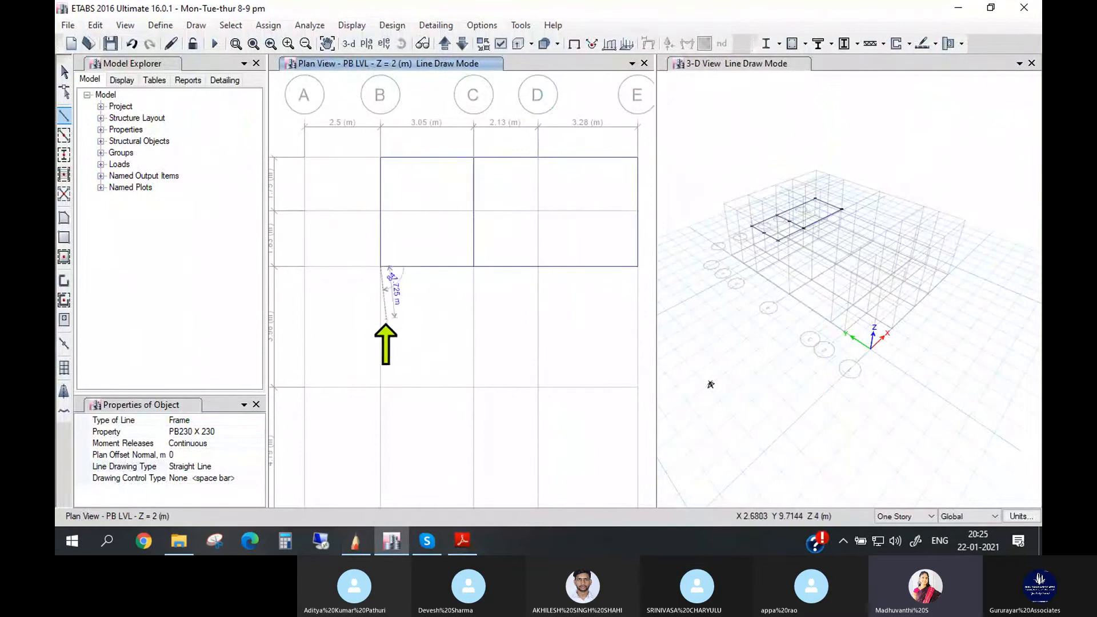
{"action": "left_click", "coordinate": [380, 387]}
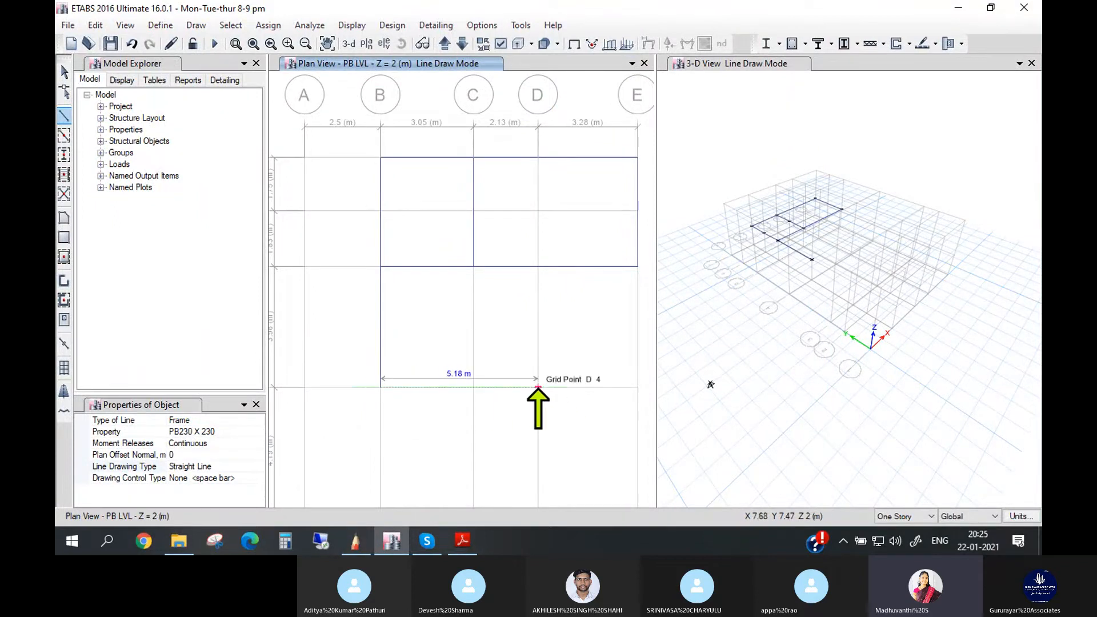
{"action": "left_click", "coordinate": [538, 387]}
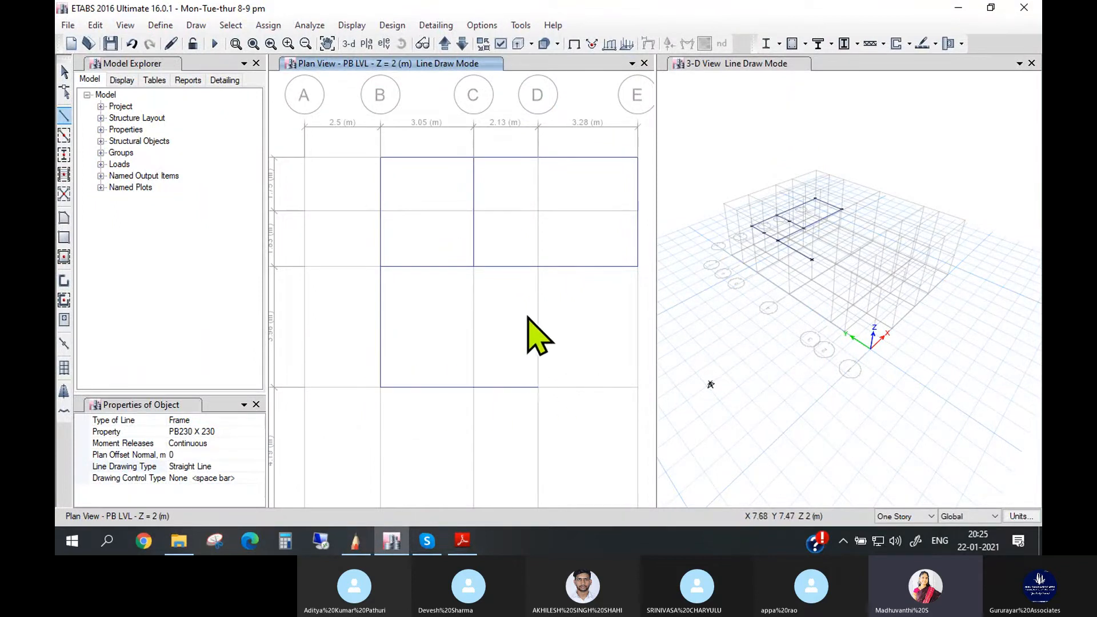
{"action": "left_click", "coordinate": [540, 268]}
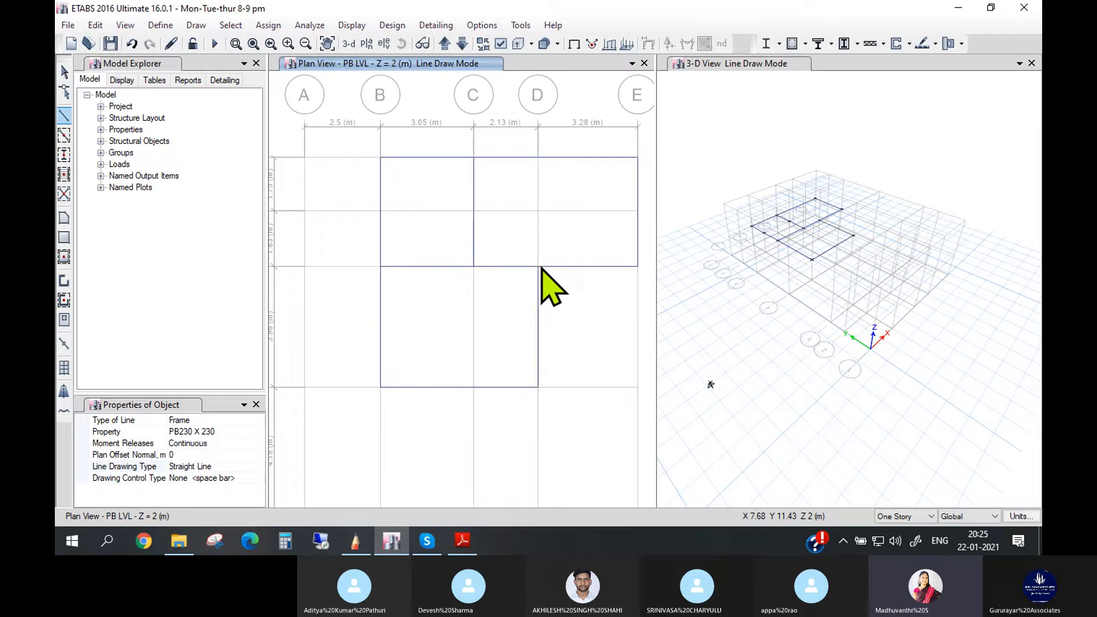
{"action": "left_click", "coordinate": [463, 541]}
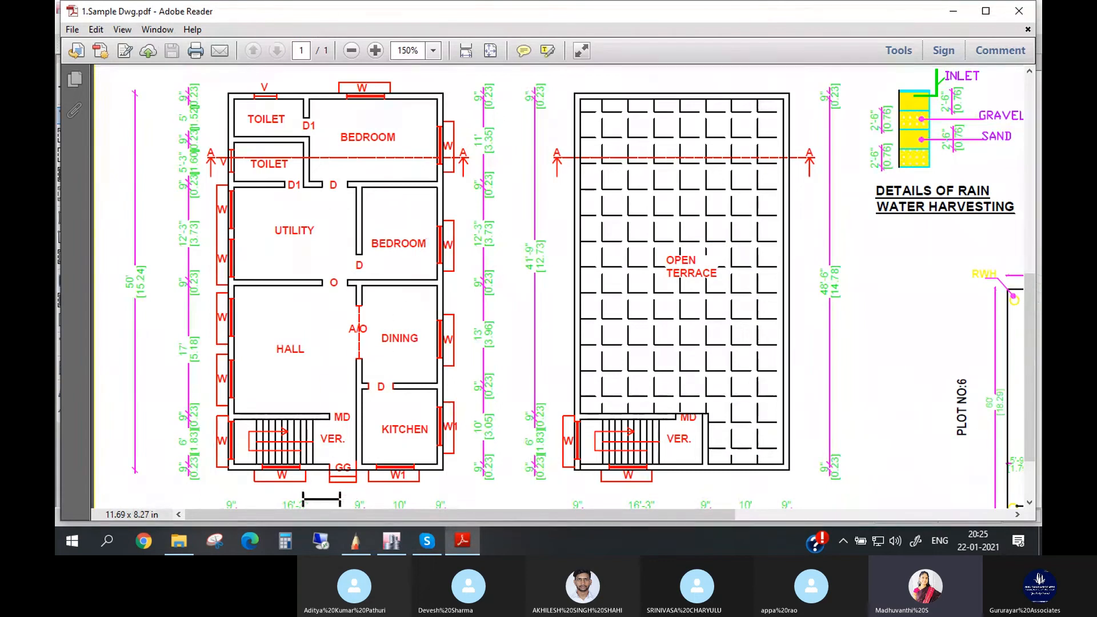
{"action": "left_click", "coordinate": [392, 540]}
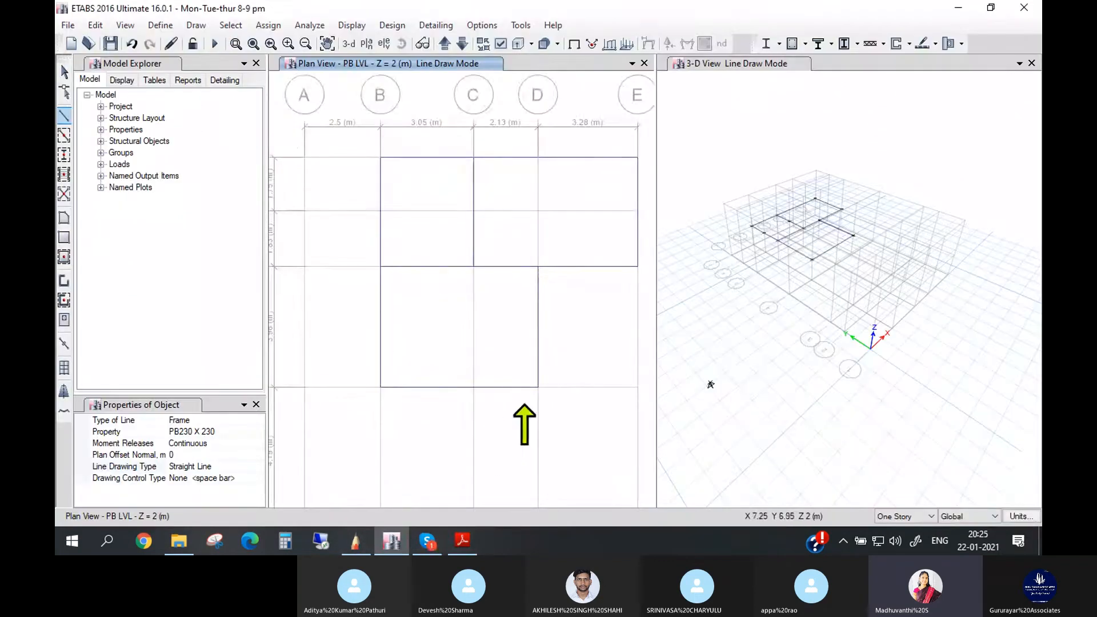
- Draw the second bedroom's PB230 X 230 plinth beams from D4 along grid 4 to E4 and up grid E to E5
{"action": "left_click", "coordinate": [538, 387]}
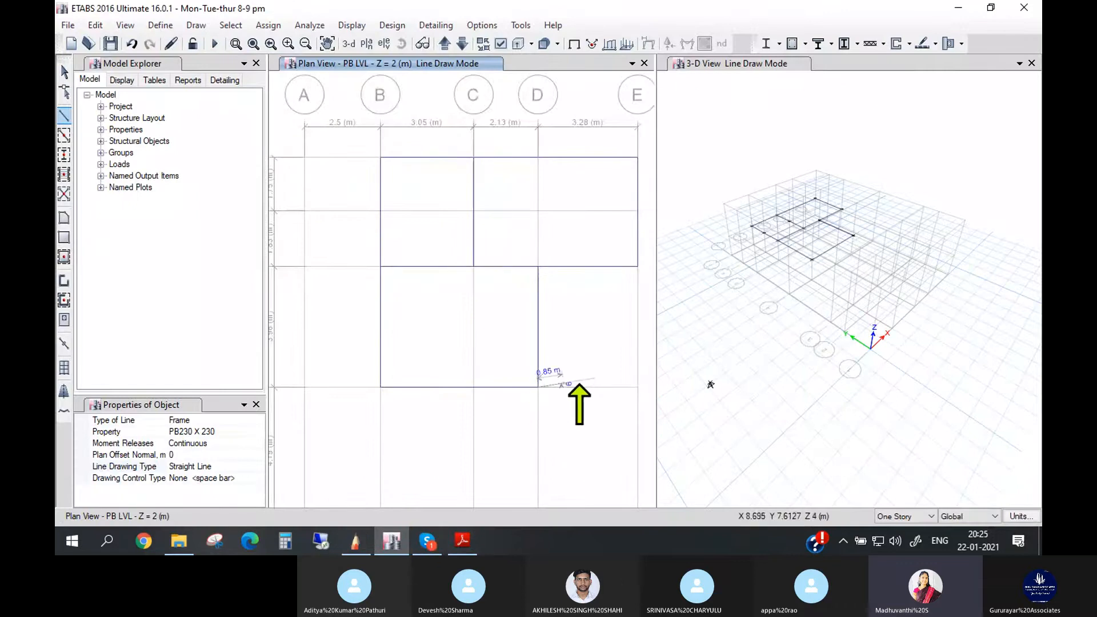
{"action": "left_click", "coordinate": [638, 387]}
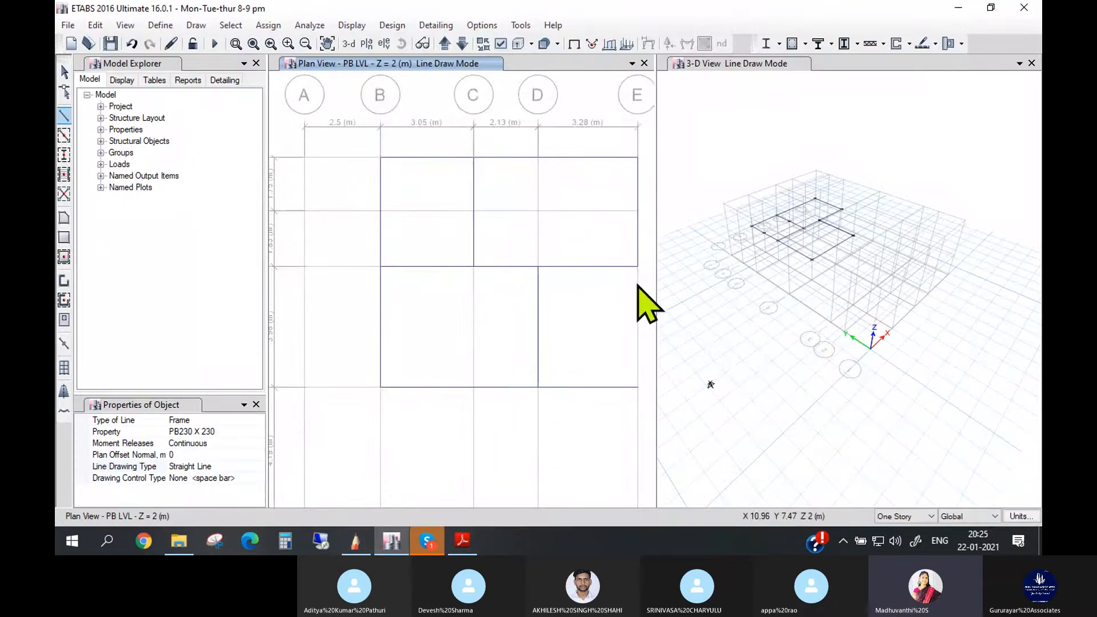
{"action": "left_click", "coordinate": [638, 265]}
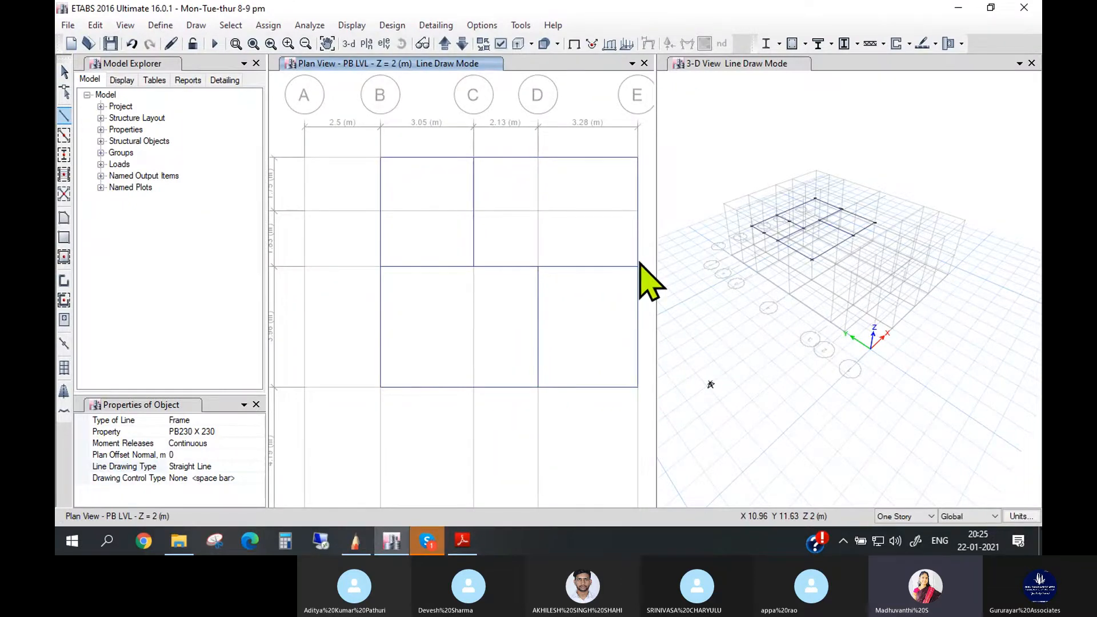
- Check the hall in the sample drawing PDF and draw its plinth beams in ETABS from B4 through B2 and D2 to D4
{"action": "scroll", "coordinate": [572, 368], "scroll_direction": "down", "scroll_amount": 3}
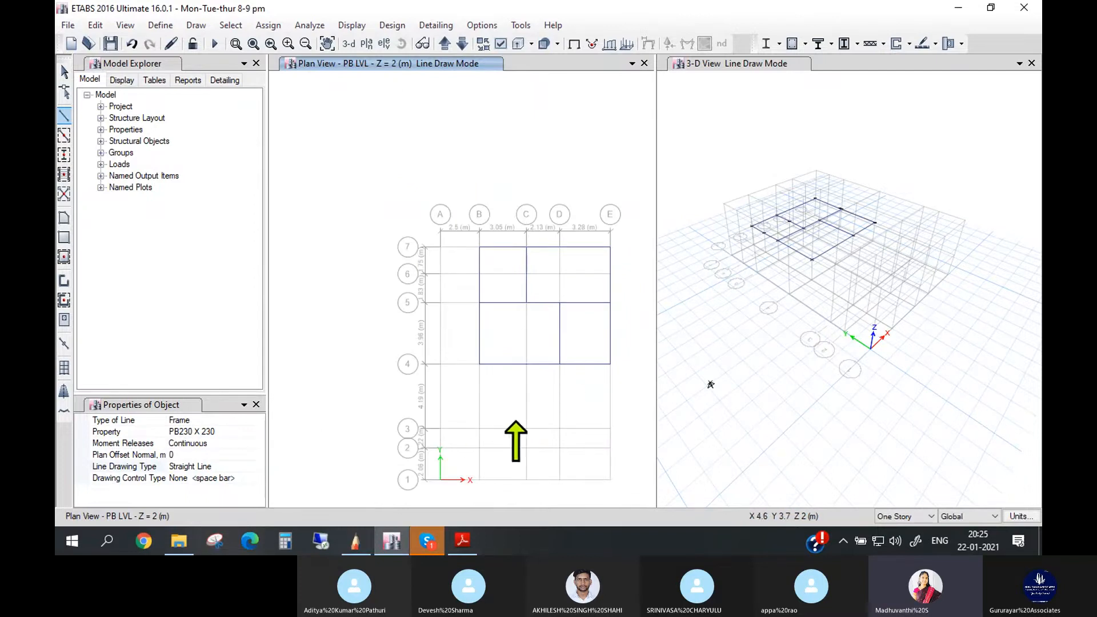
{"action": "left_click", "coordinate": [463, 542]}
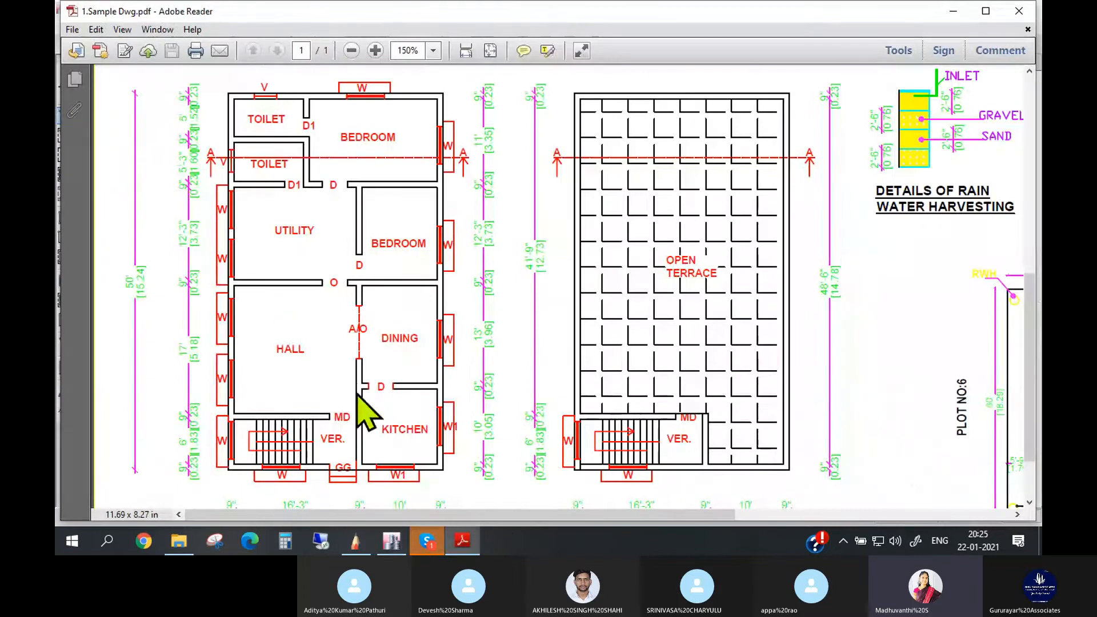
{"action": "left_click", "coordinate": [391, 542]}
{"action": "scroll", "coordinate": [509, 400], "scroll_direction": "up", "scroll_amount": 2}
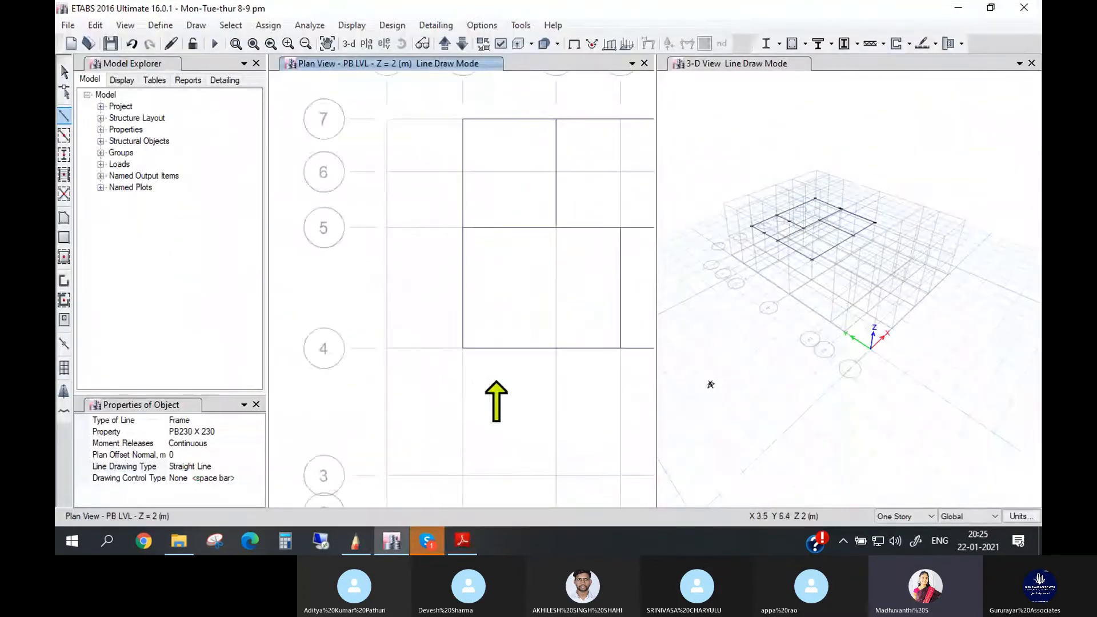
{"action": "scroll", "coordinate": [520, 400], "scroll_direction": "down", "scroll_amount": 3}
{"action": "scroll", "coordinate": [523, 406], "scroll_direction": "up", "scroll_amount": 2}
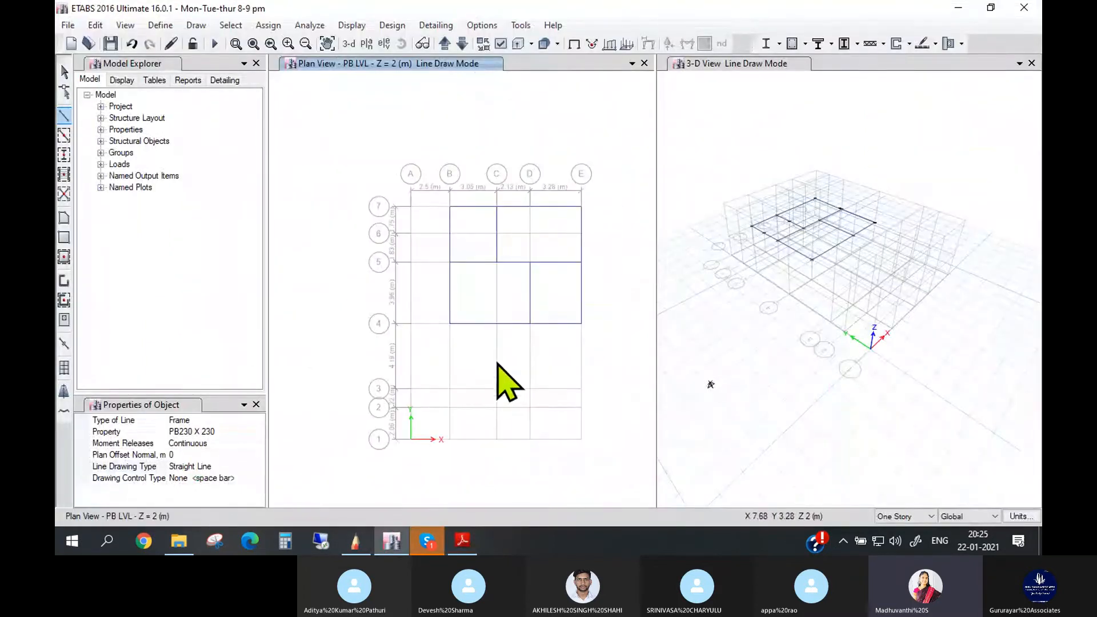
{"action": "scroll", "coordinate": [496, 366], "scroll_direction": "up", "scroll_amount": 2}
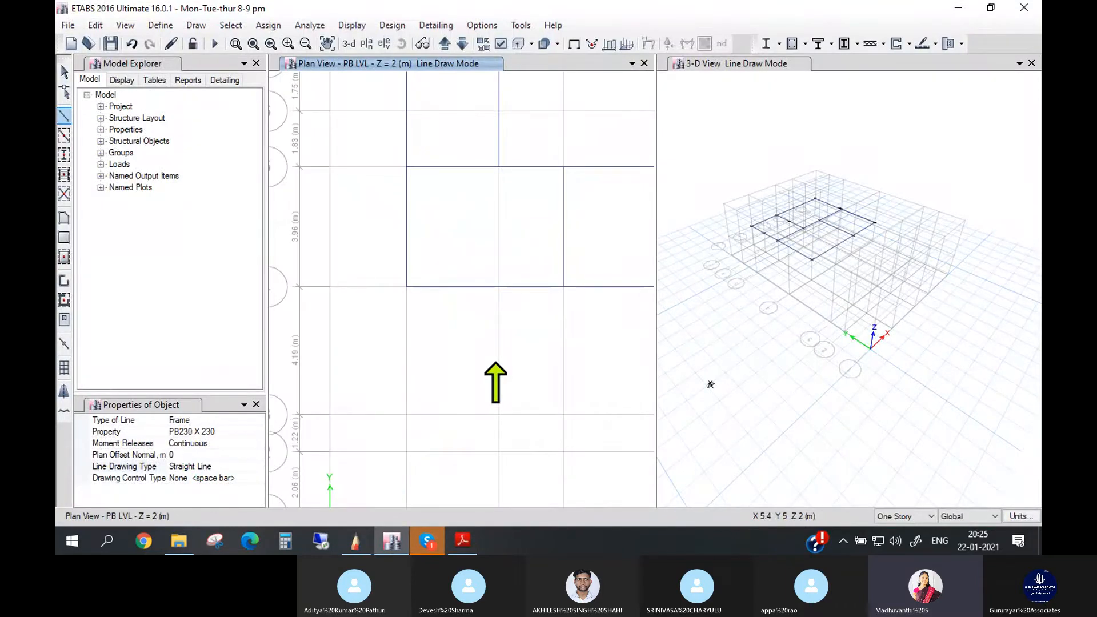
{"action": "scroll", "coordinate": [495, 364], "scroll_direction": "down", "scroll_amount": 2}
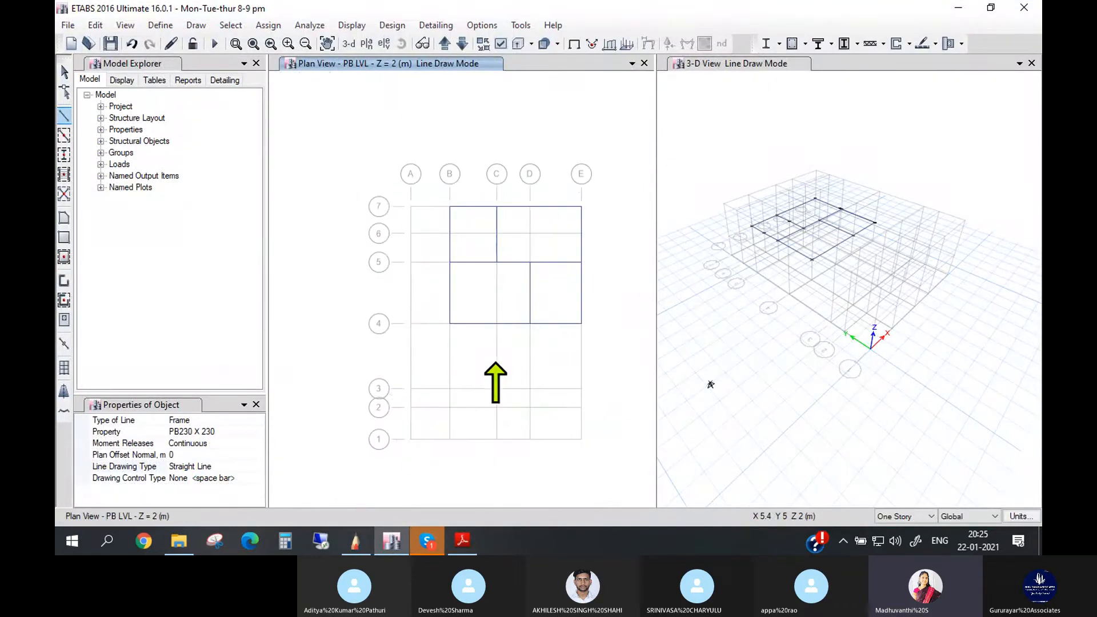
{"action": "left_click", "coordinate": [448, 324]}
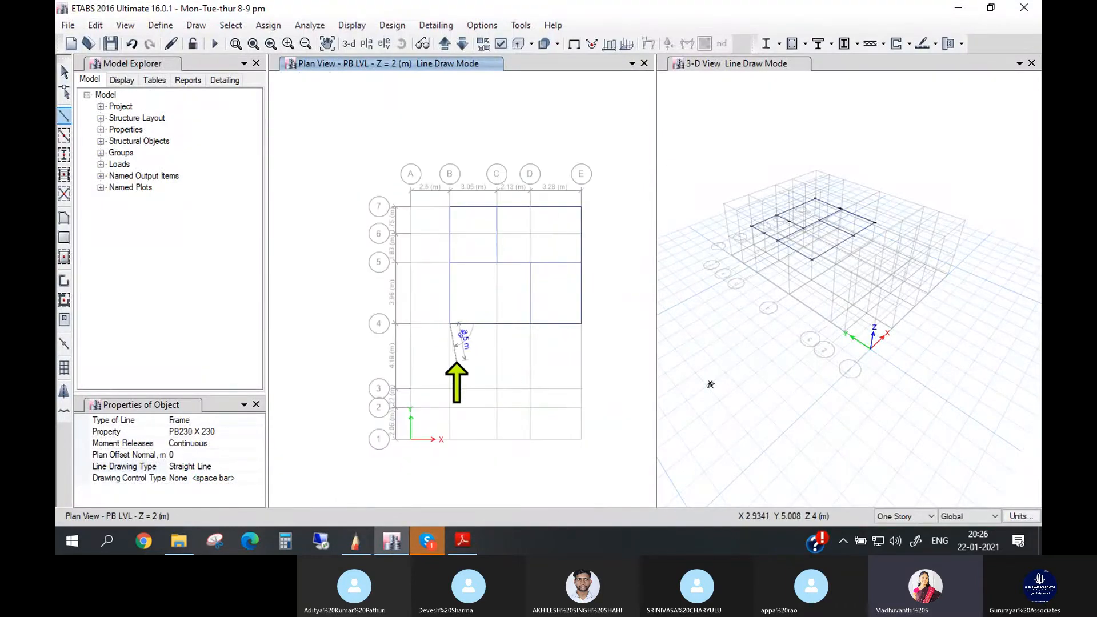
{"action": "left_click", "coordinate": [450, 408]}
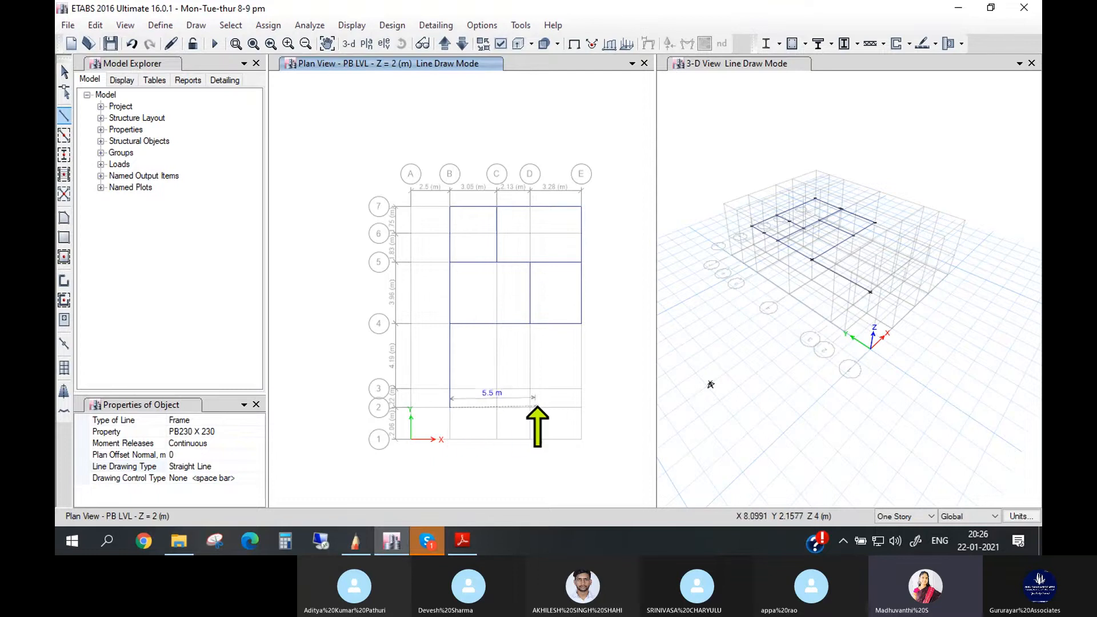
{"action": "left_click", "coordinate": [530, 407]}
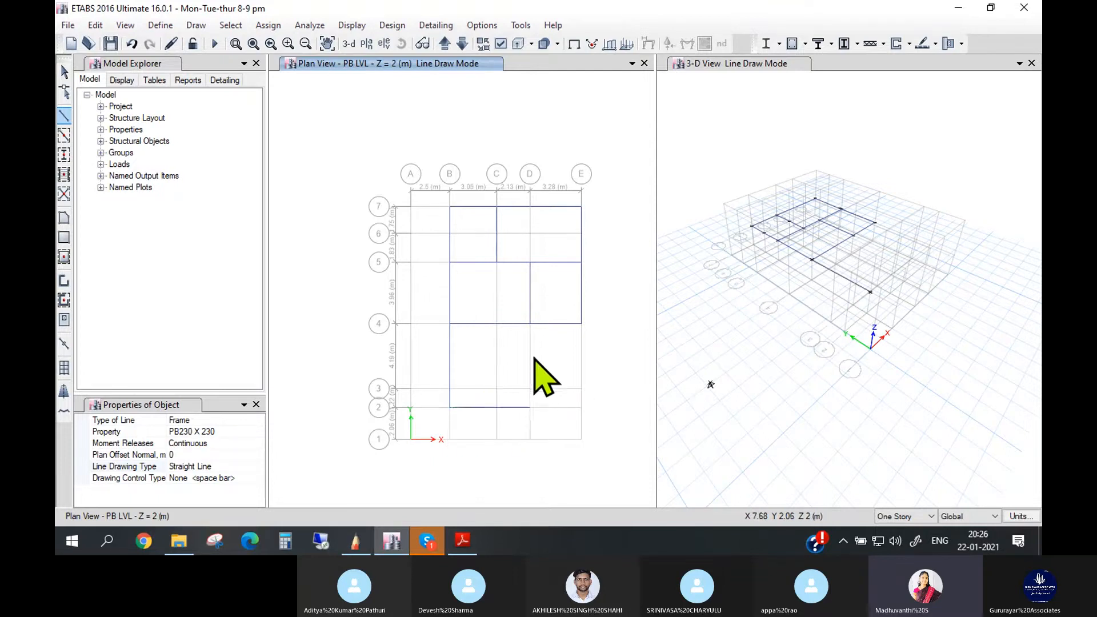
{"action": "double_click", "coordinate": [531, 323]}
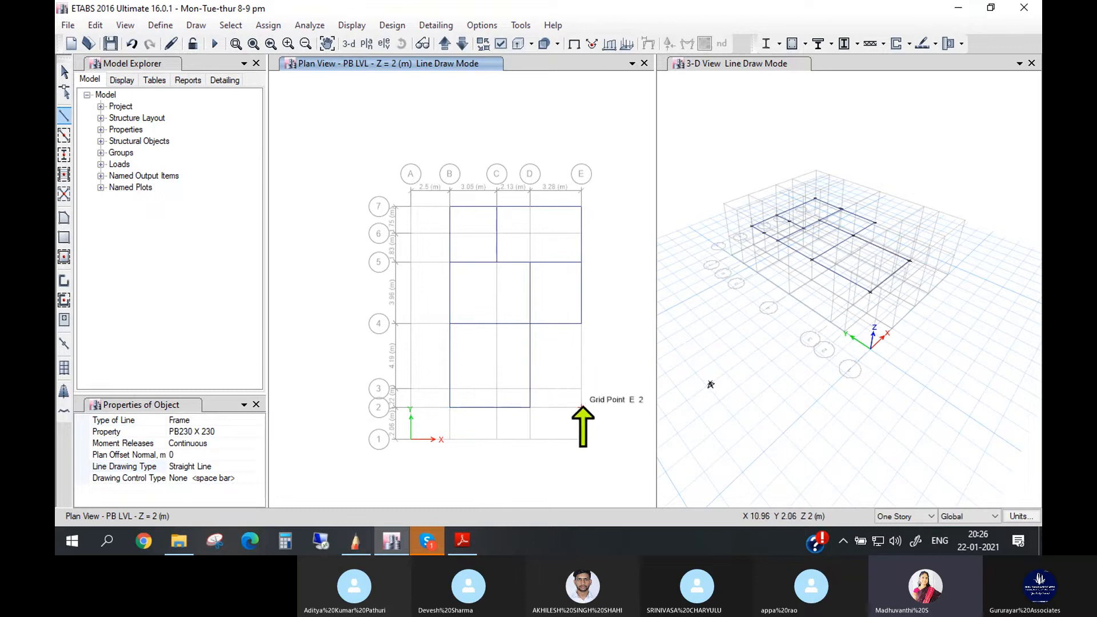
- Check the dining room in the sample drawing PDF and draw its plinth beams in ETABS from D3 through E3 to E4
{"action": "left_click", "coordinate": [464, 540]}
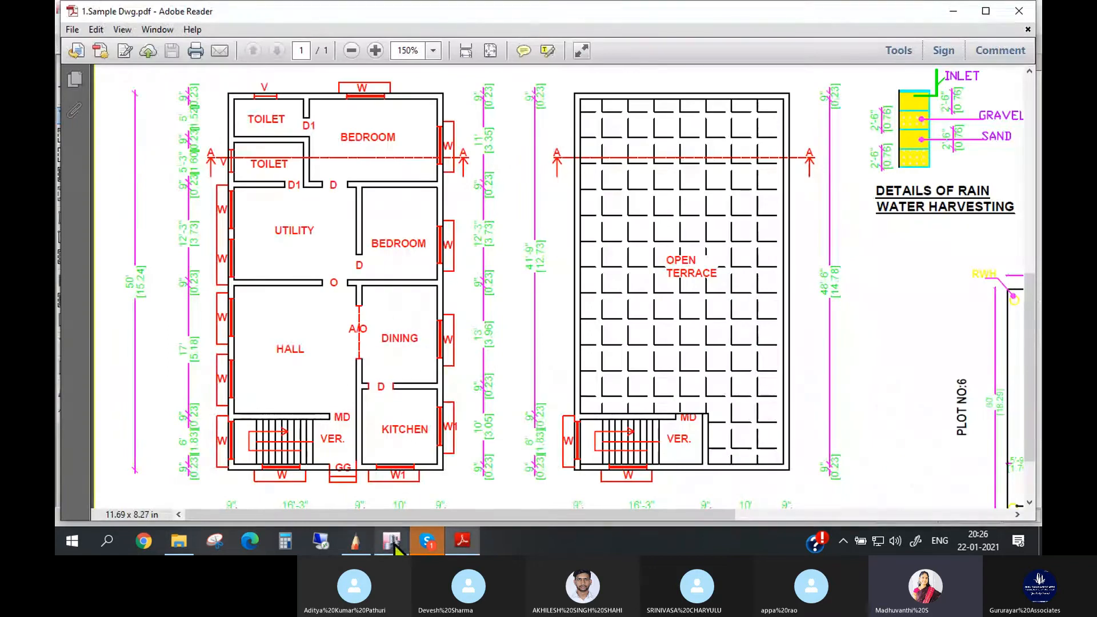
{"action": "left_click", "coordinate": [355, 540]}
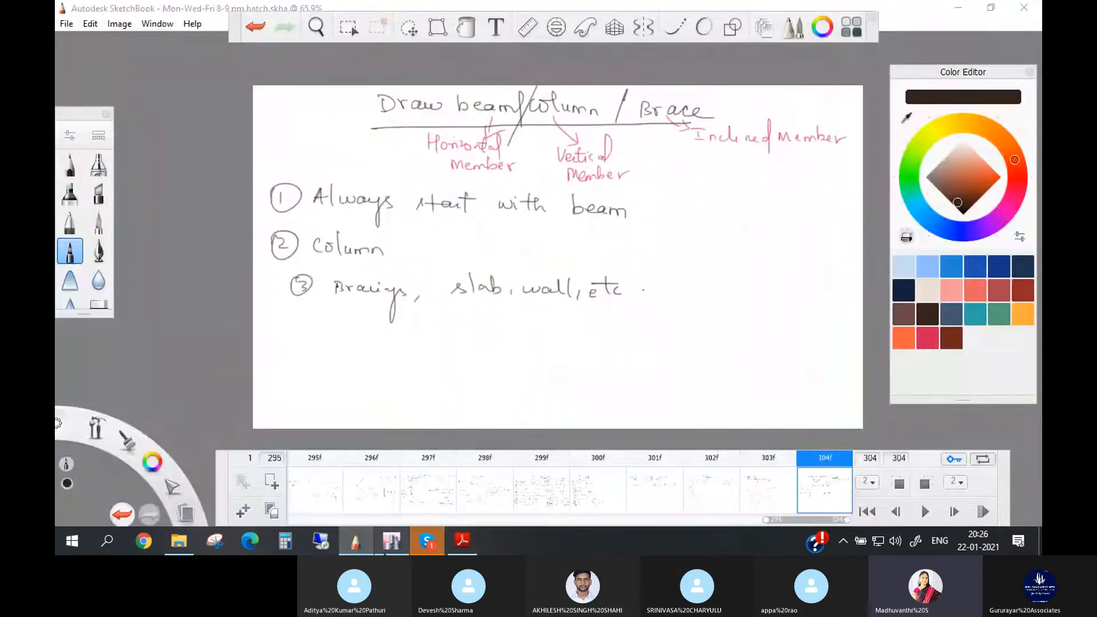
{"action": "left_click", "coordinate": [391, 540]}
{"action": "left_click", "coordinate": [530, 390]}
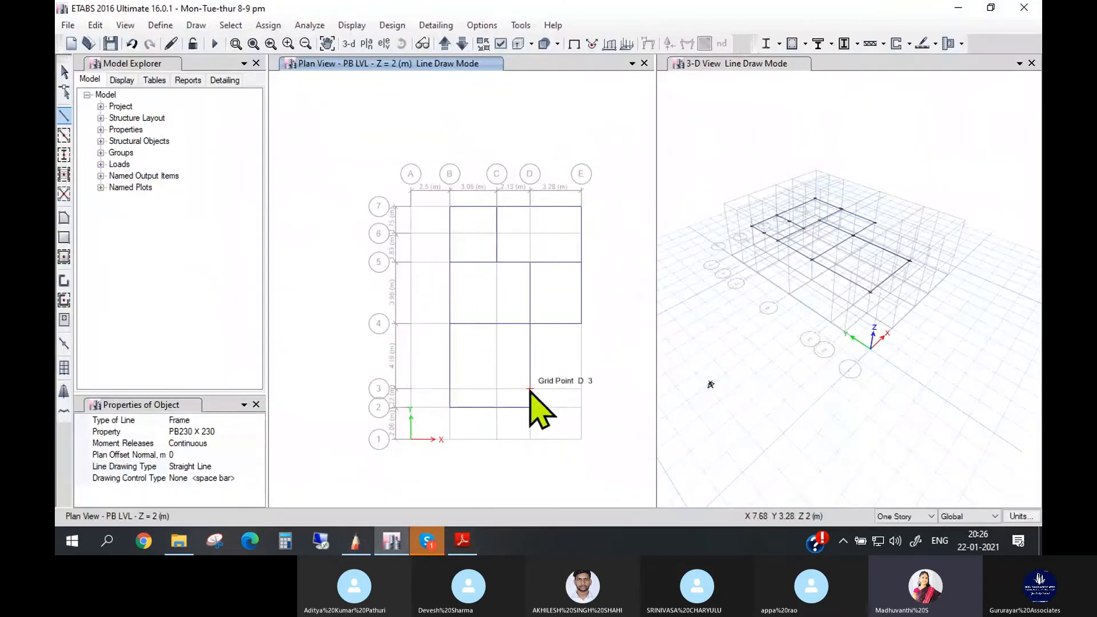
{"action": "left_click", "coordinate": [582, 390]}
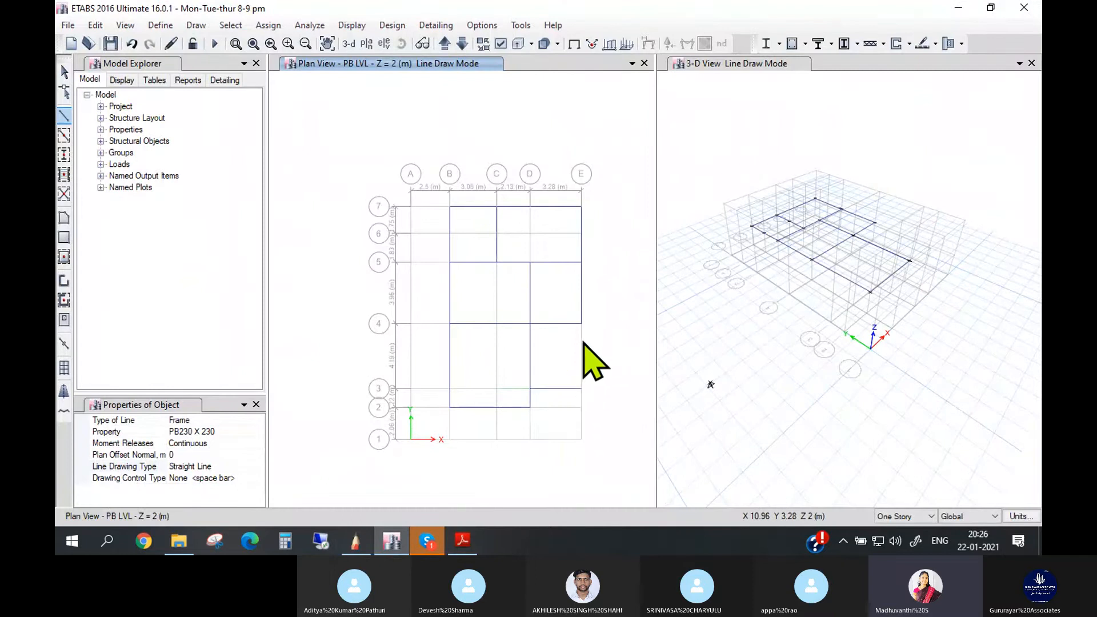
{"action": "scroll", "coordinate": [592, 348], "scroll_direction": "up", "scroll_amount": 2}
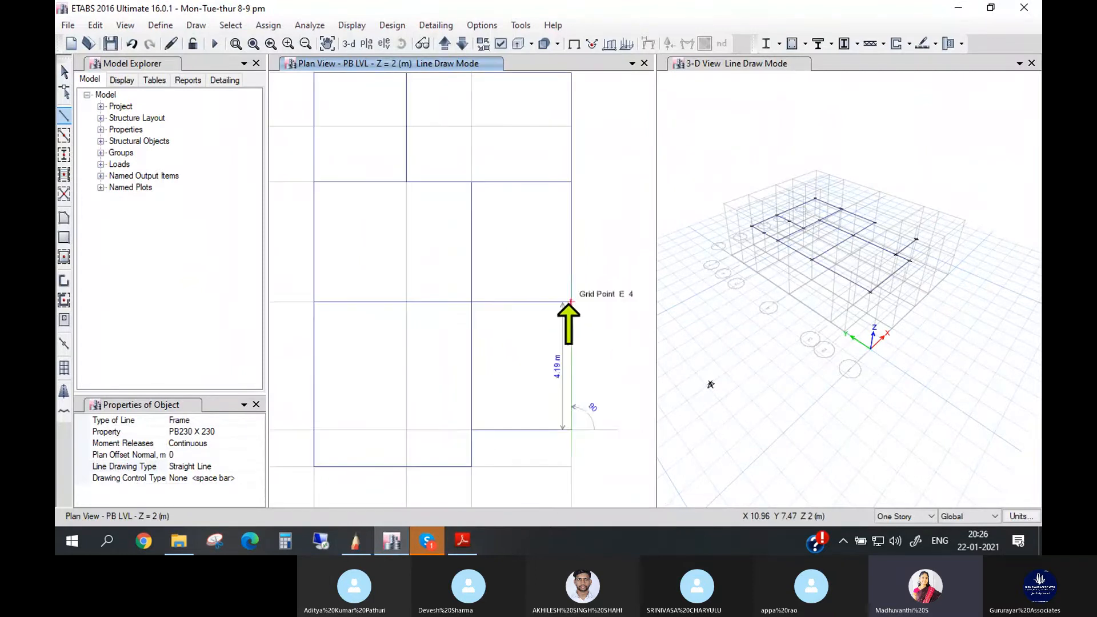
{"action": "left_click", "coordinate": [571, 302]}
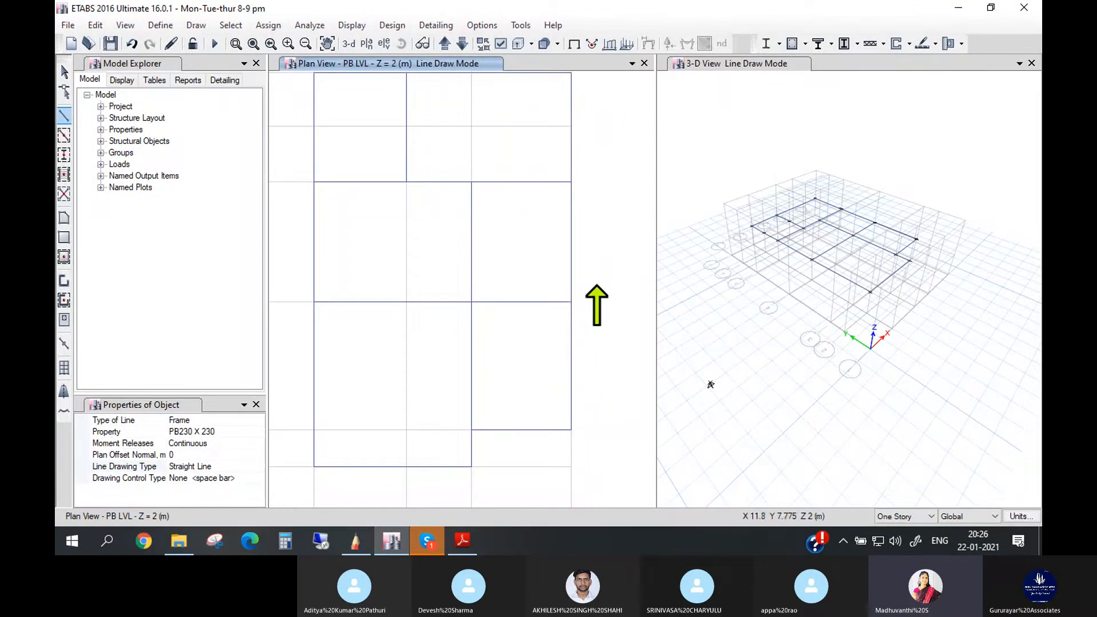
- Draw the kitchen's plinth beams from D2 through D1 and E1 to E3, ending the line
{"action": "scroll", "coordinate": [586, 312], "scroll_direction": "down", "scroll_amount": 3}
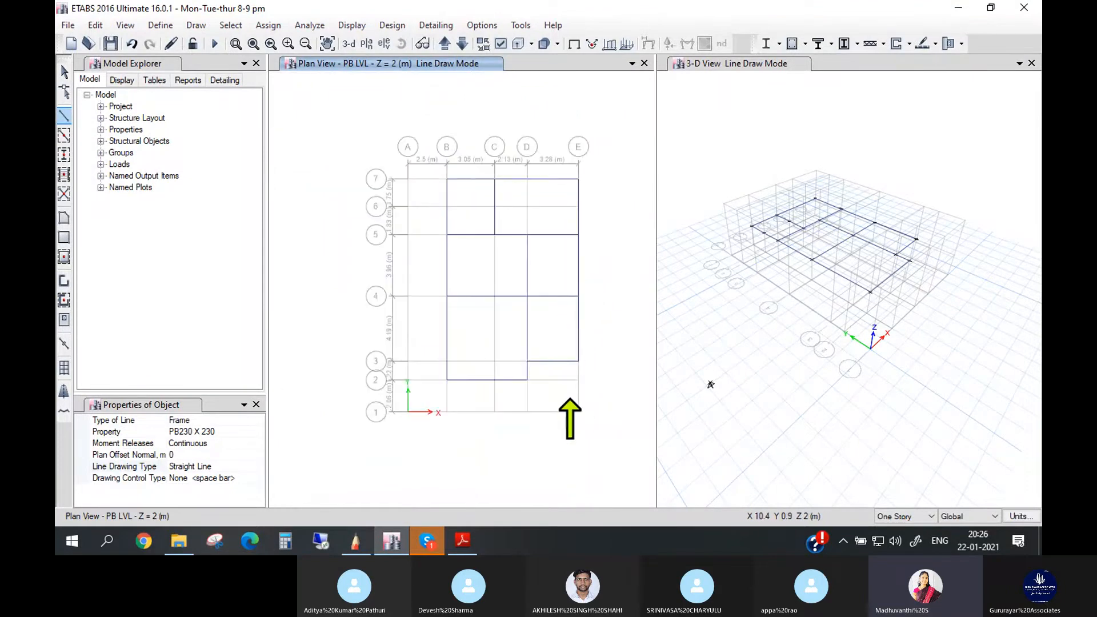
{"action": "left_click", "coordinate": [527, 380]}
{"action": "double_click", "coordinate": [527, 411]}
{"action": "left_click", "coordinate": [578, 411]}
{"action": "double_click", "coordinate": [579, 361]}
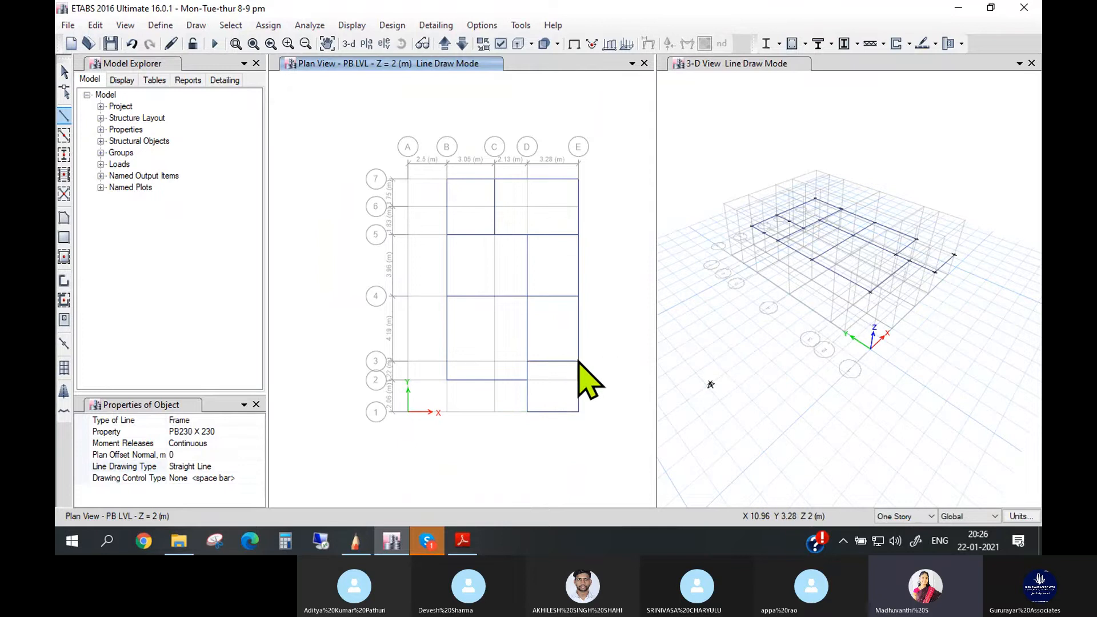
- Draw the staircase and verandah plinth beams from B2 through B1 to D1, ending the line
{"action": "left_click", "coordinate": [445, 380]}
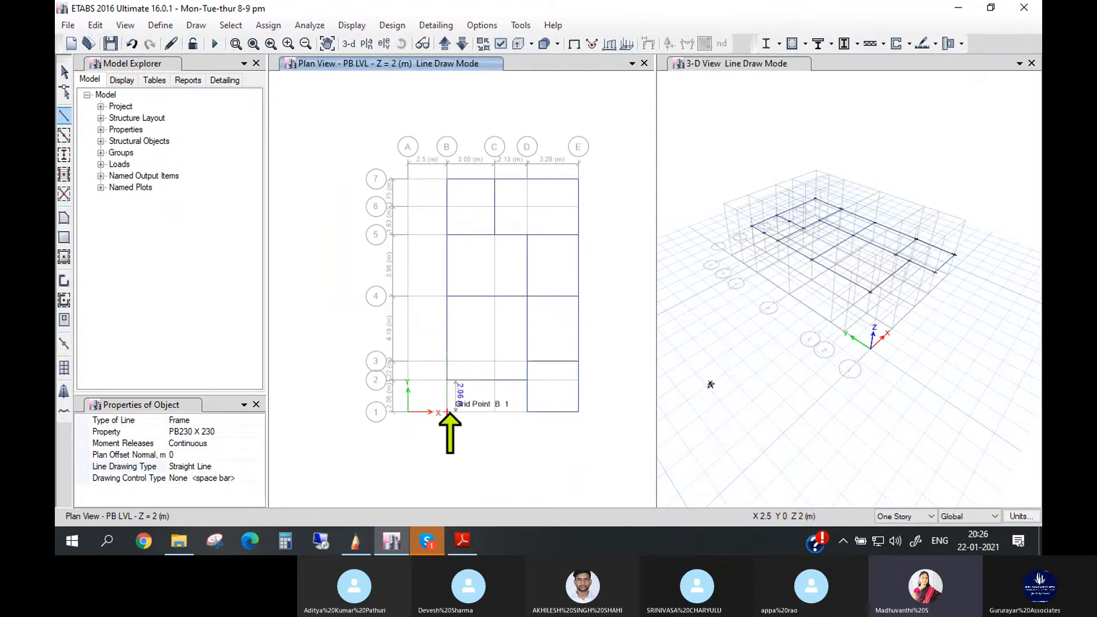
{"action": "scroll", "coordinate": [447, 411], "scroll_direction": "up", "scroll_amount": 3}
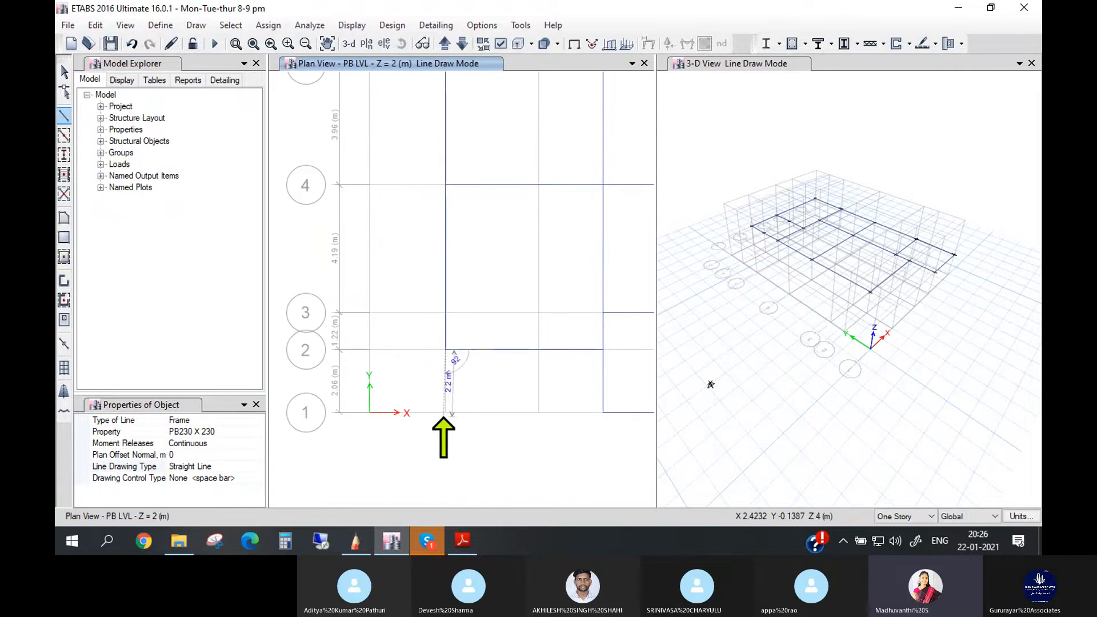
{"action": "left_click", "coordinate": [445, 412]}
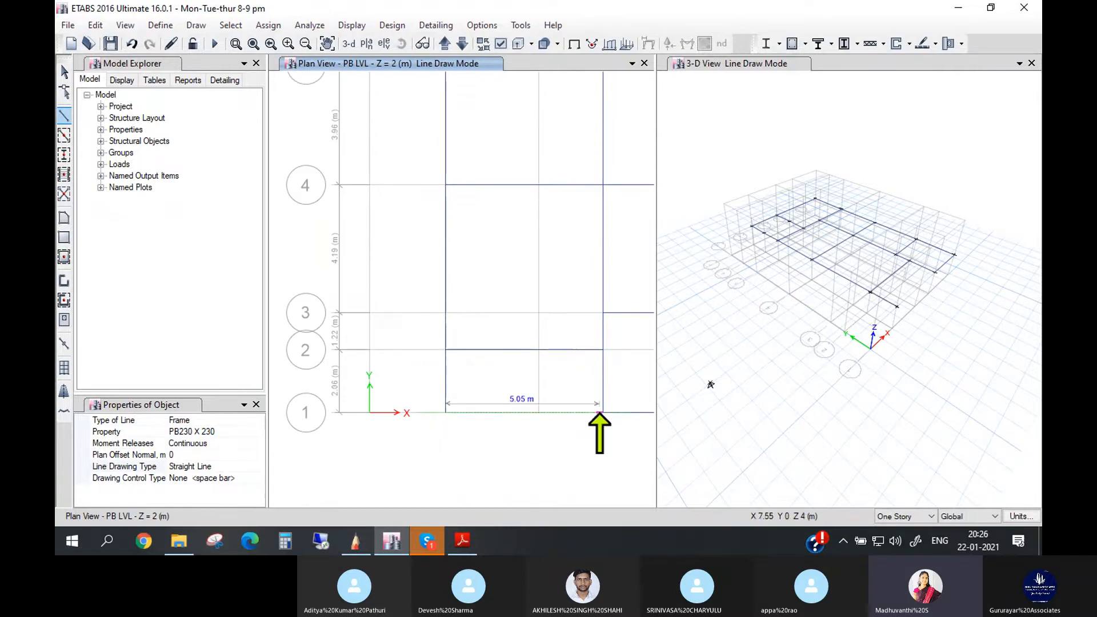
{"action": "double_click", "coordinate": [602, 413]}
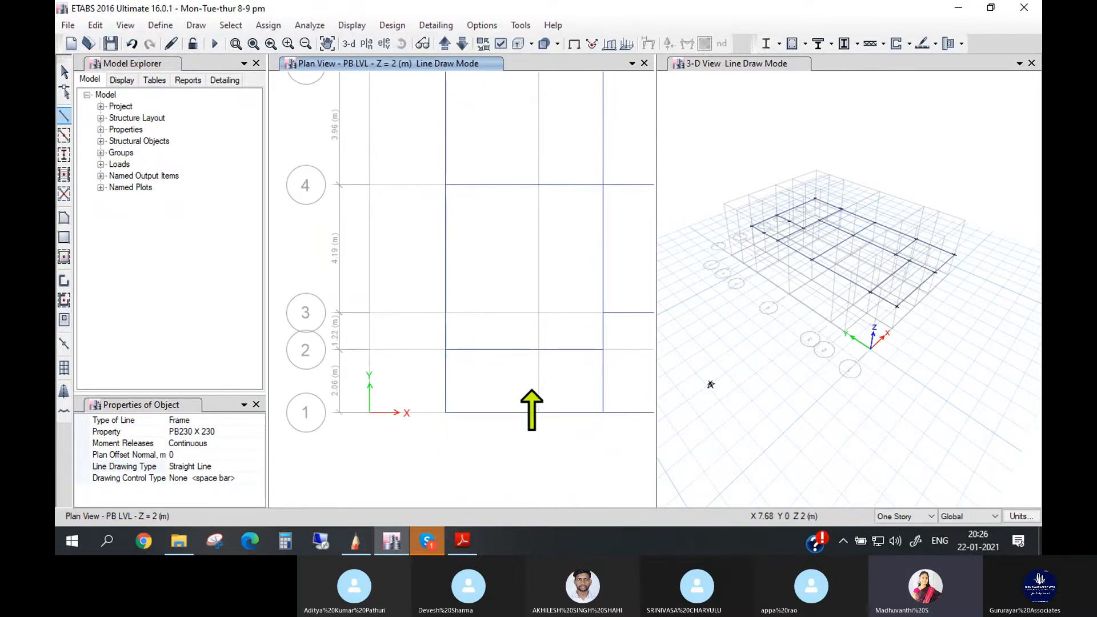
- Leave line drawing mode and save the model with the completed plinth beam layout
{"action": "scroll", "coordinate": [526, 400], "scroll_direction": "down", "scroll_amount": 3}
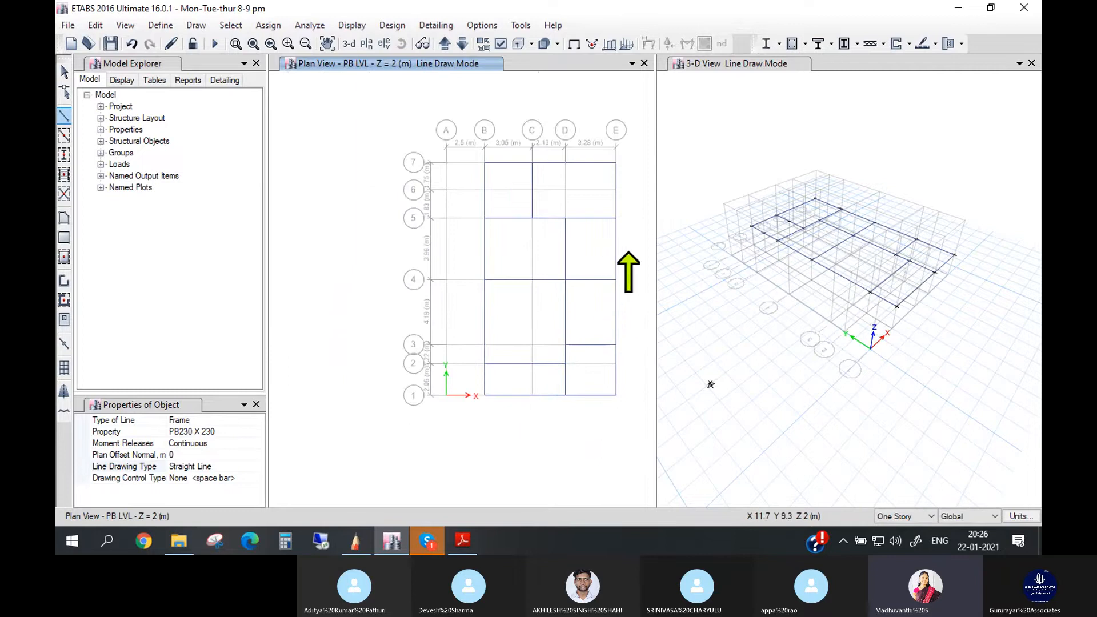
{"action": "scroll", "coordinate": [634, 274], "scroll_direction": "down", "scroll_amount": 1}
{"action": "scroll", "coordinate": [634, 268], "scroll_direction": "up", "scroll_amount": 1}
{"action": "scroll", "coordinate": [632, 243], "scroll_direction": "up", "scroll_amount": 1}
{"action": "scroll", "coordinate": [637, 243], "scroll_direction": "down", "scroll_amount": 1}
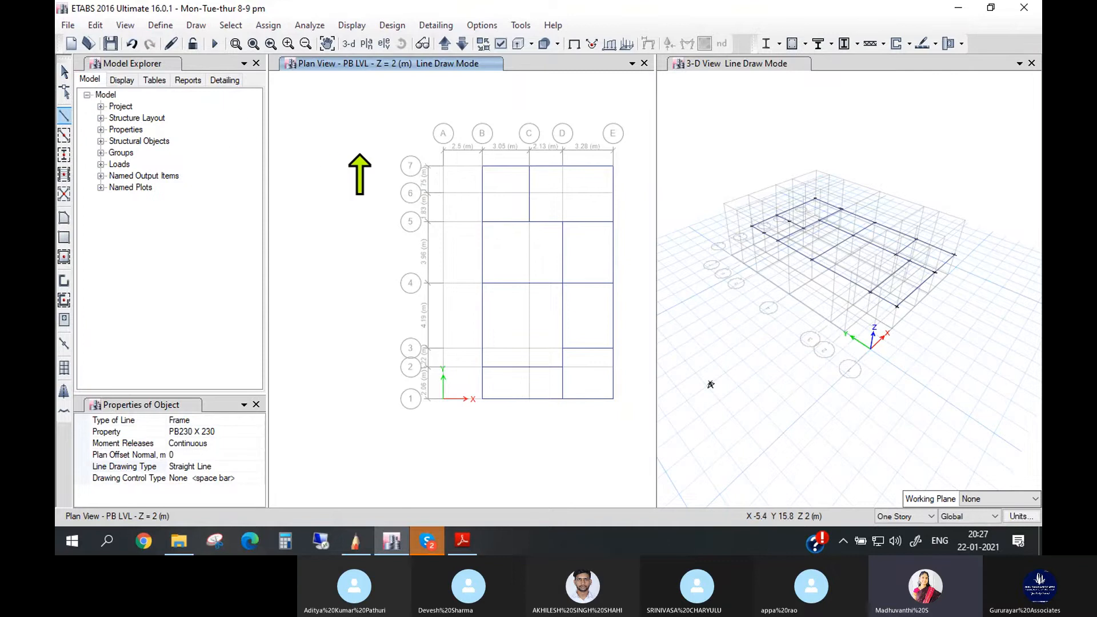
{"action": "left_click", "coordinate": [64, 71]}
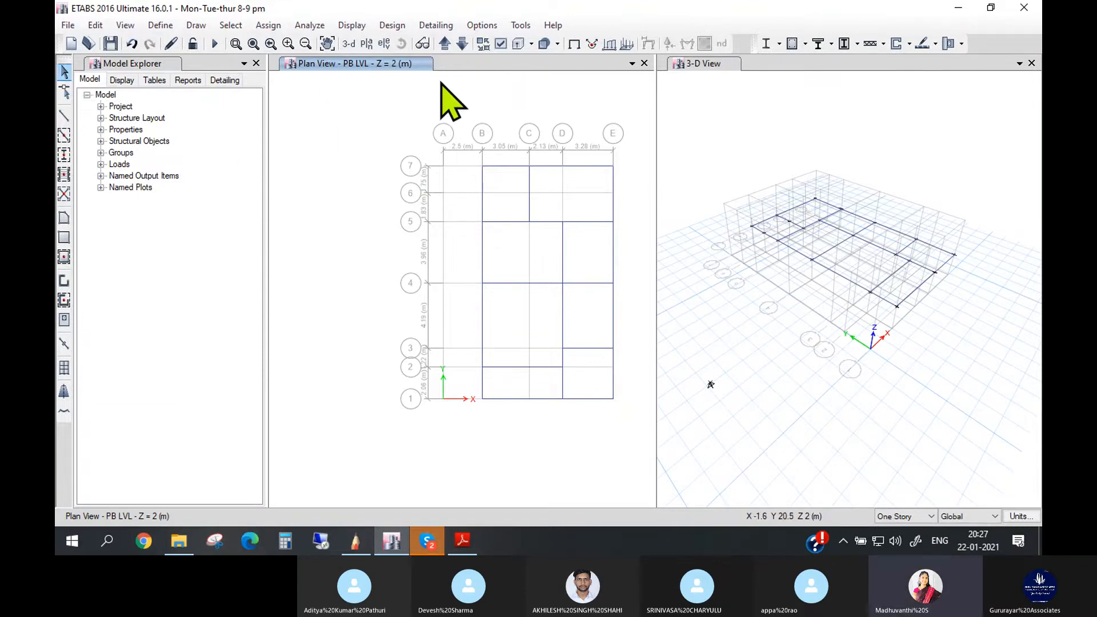
{"action": "left_click", "coordinate": [111, 44]}
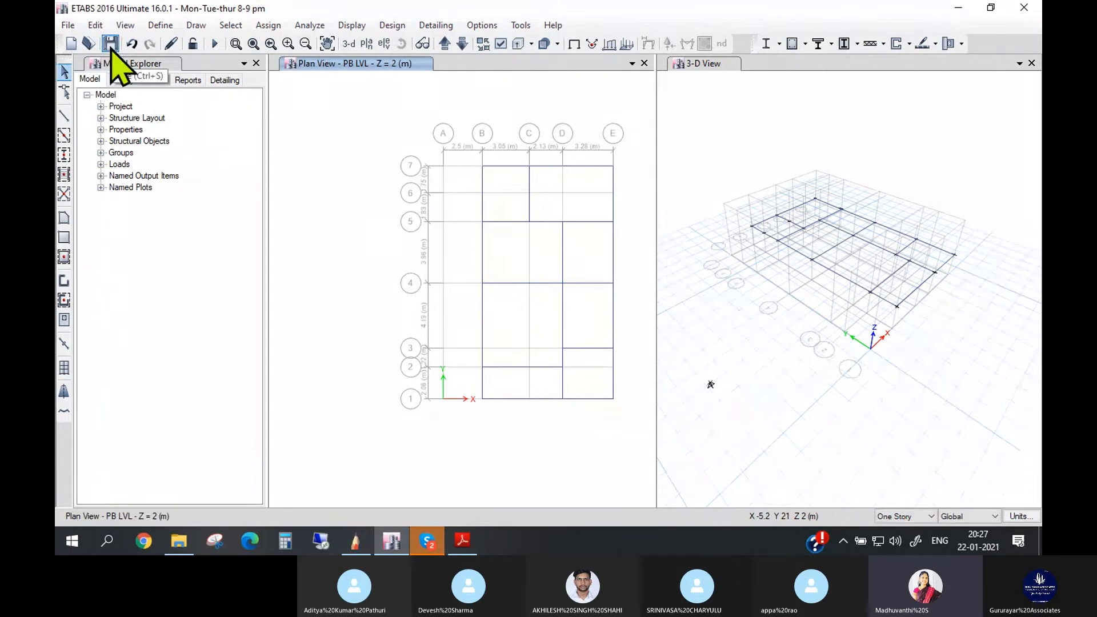
- Show the 3D rendered view and examine the plinth beam layout up close
{"action": "scroll", "coordinate": [640, 207], "scroll_direction": "up", "scroll_amount": 3}
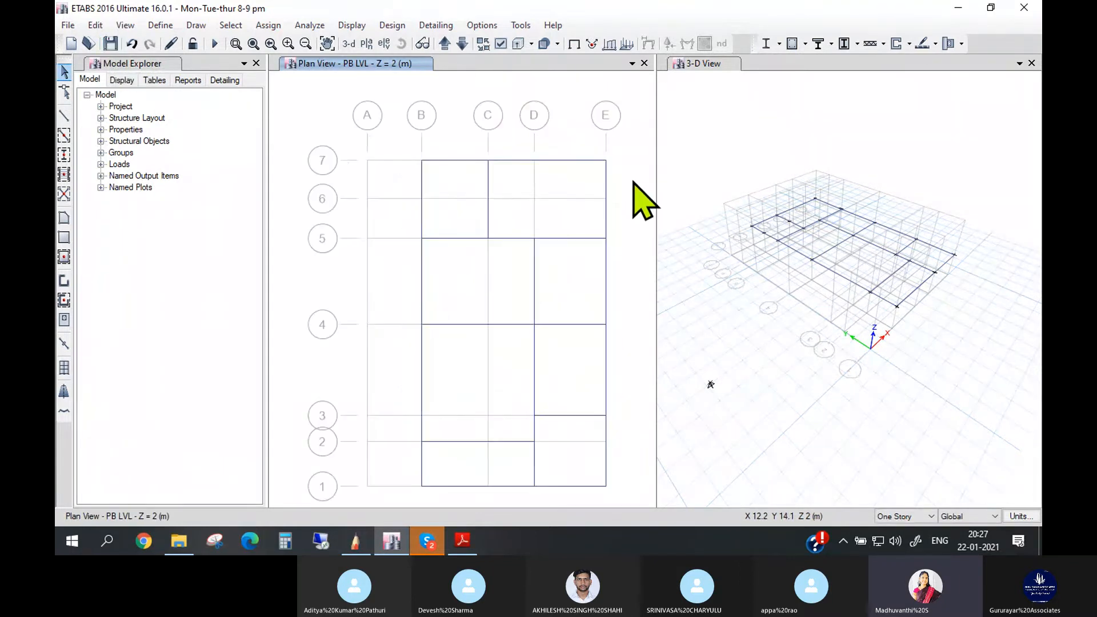
{"action": "left_click", "coordinate": [712, 143]}
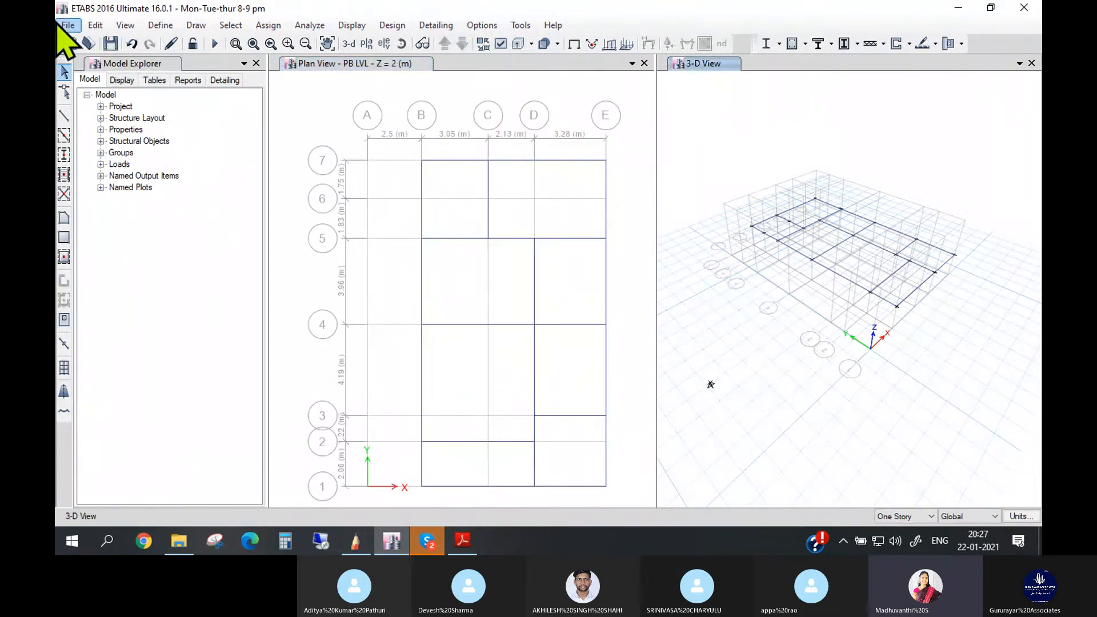
{"action": "left_click", "coordinate": [125, 26]}
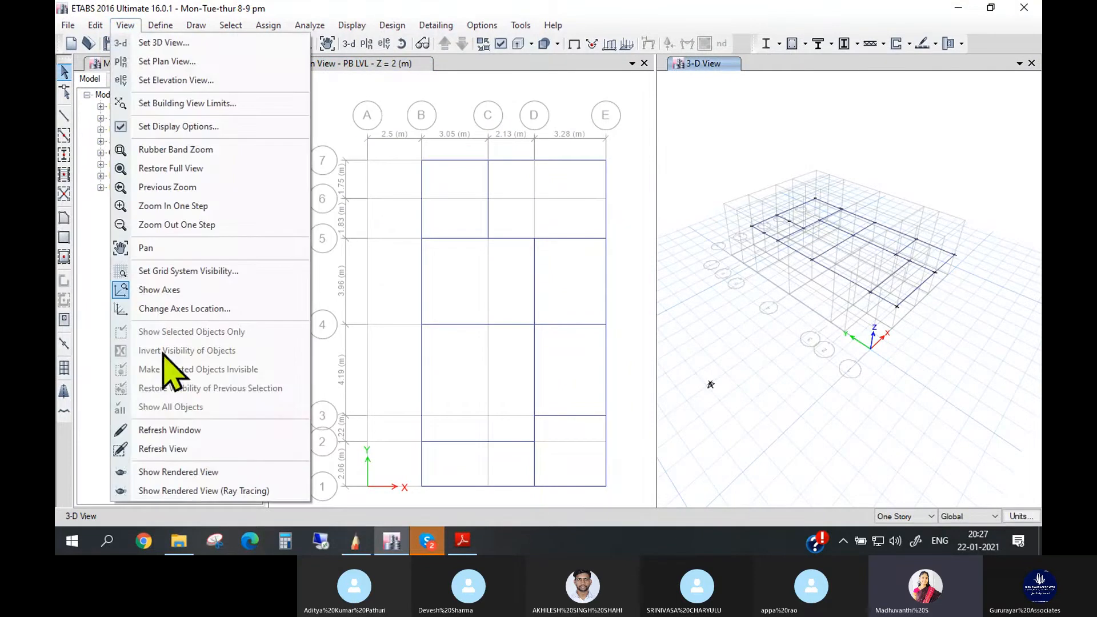
{"action": "left_click", "coordinate": [223, 473]}
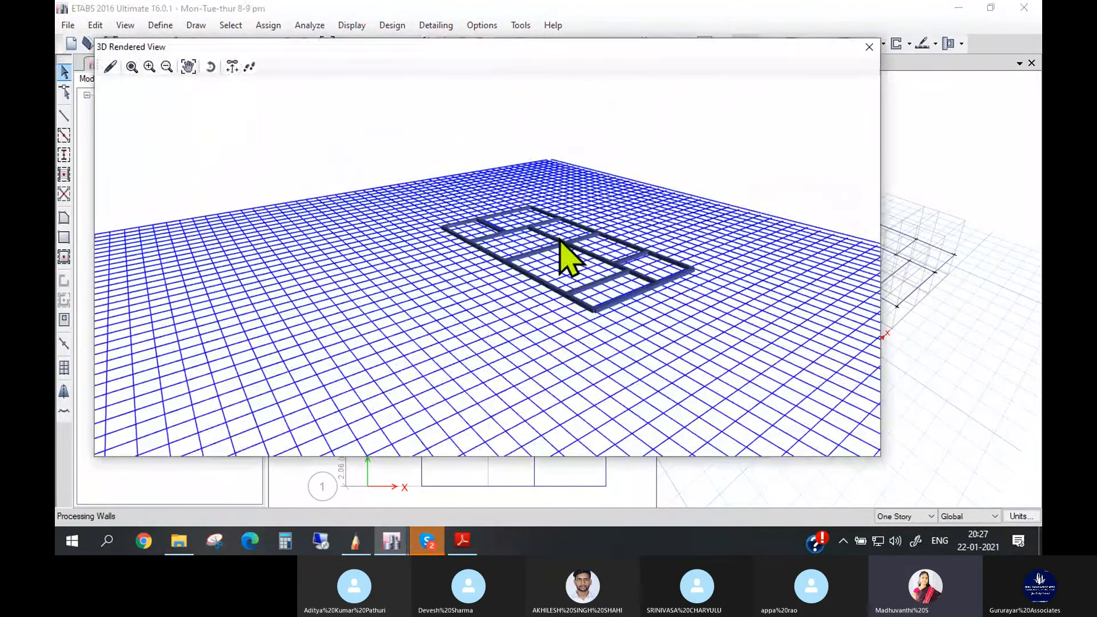
{"action": "scroll", "coordinate": [560, 240], "scroll_direction": "up", "scroll_amount": 5}
{"action": "scroll", "coordinate": [800, 277], "scroll_direction": "down", "scroll_amount": 1}
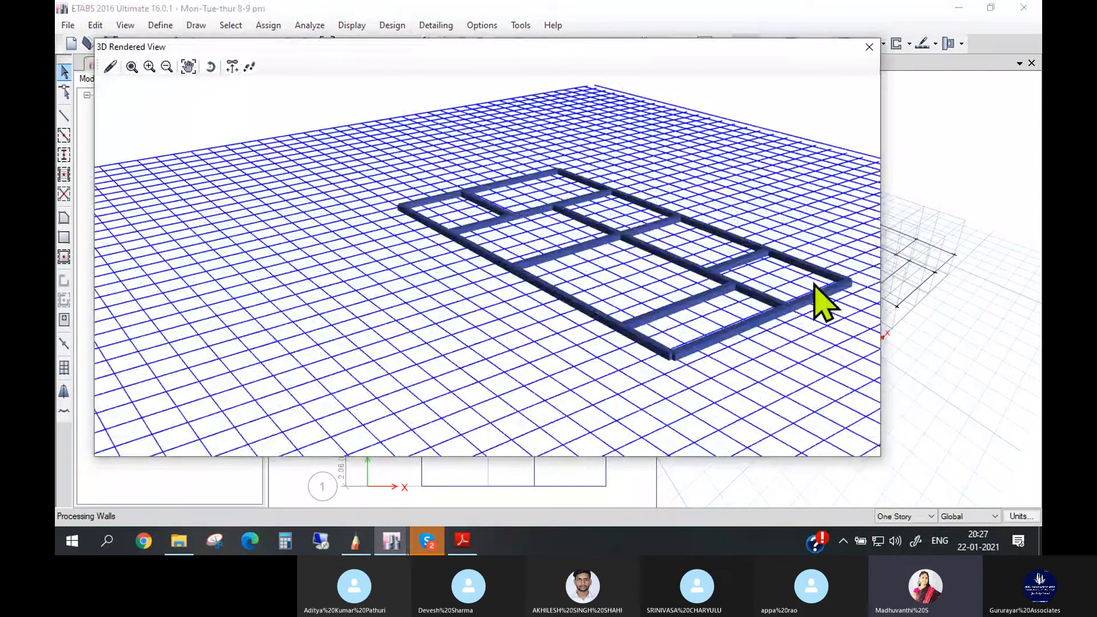
{"action": "scroll", "coordinate": [834, 303], "scroll_direction": "up", "scroll_amount": 1}
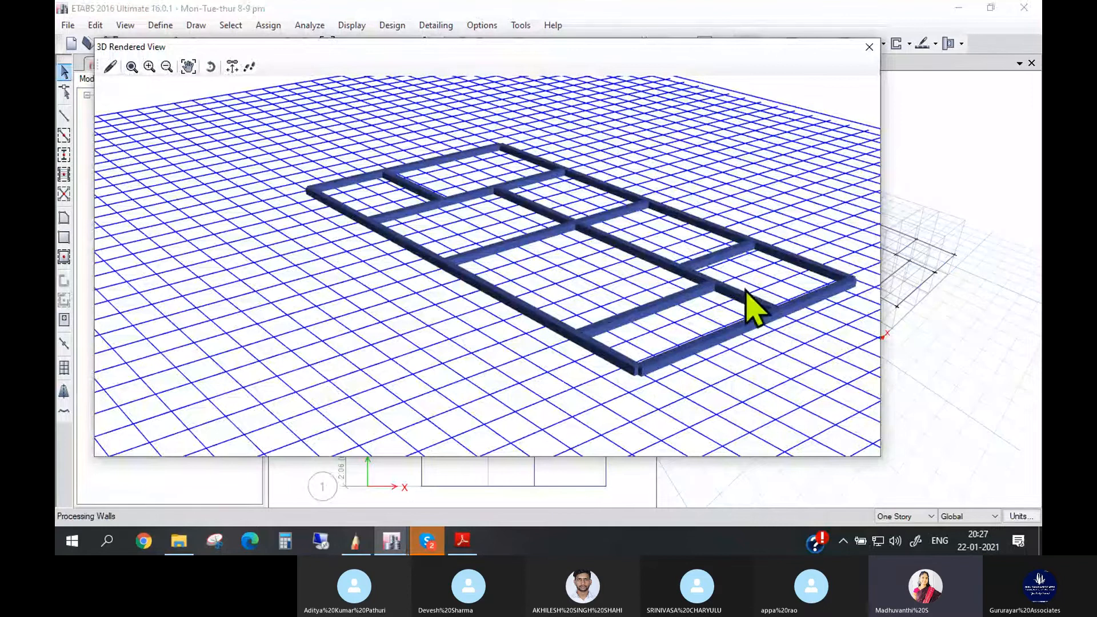
- Close the 3D rendered view and move the plan view up to the GFS LVL story
{"action": "left_click", "coordinate": [869, 47]}
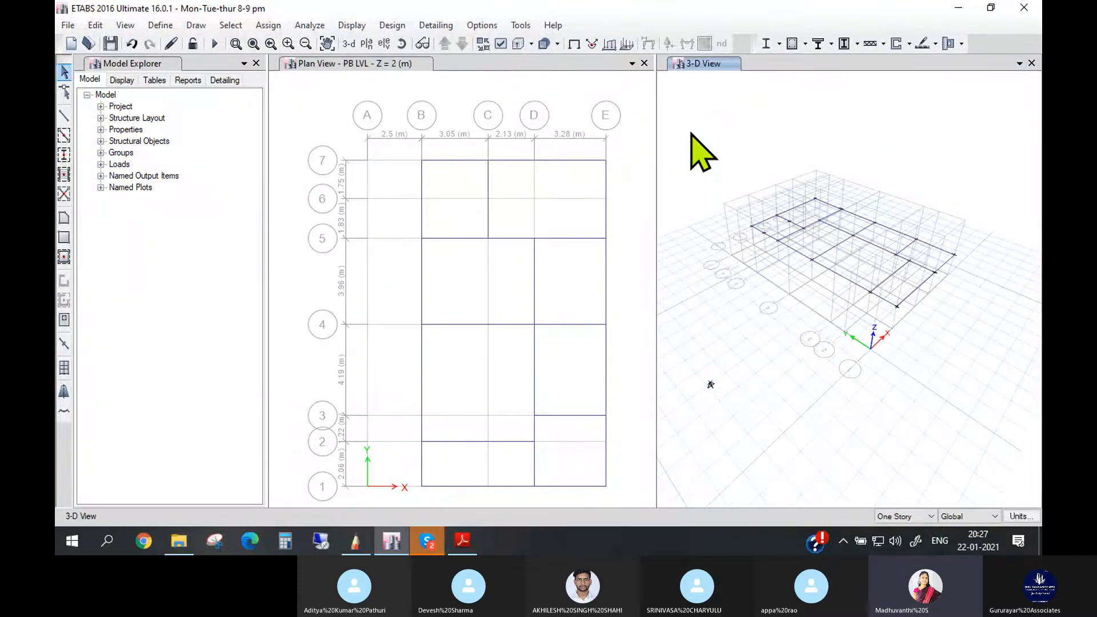
{"action": "left_click", "coordinate": [450, 86]}
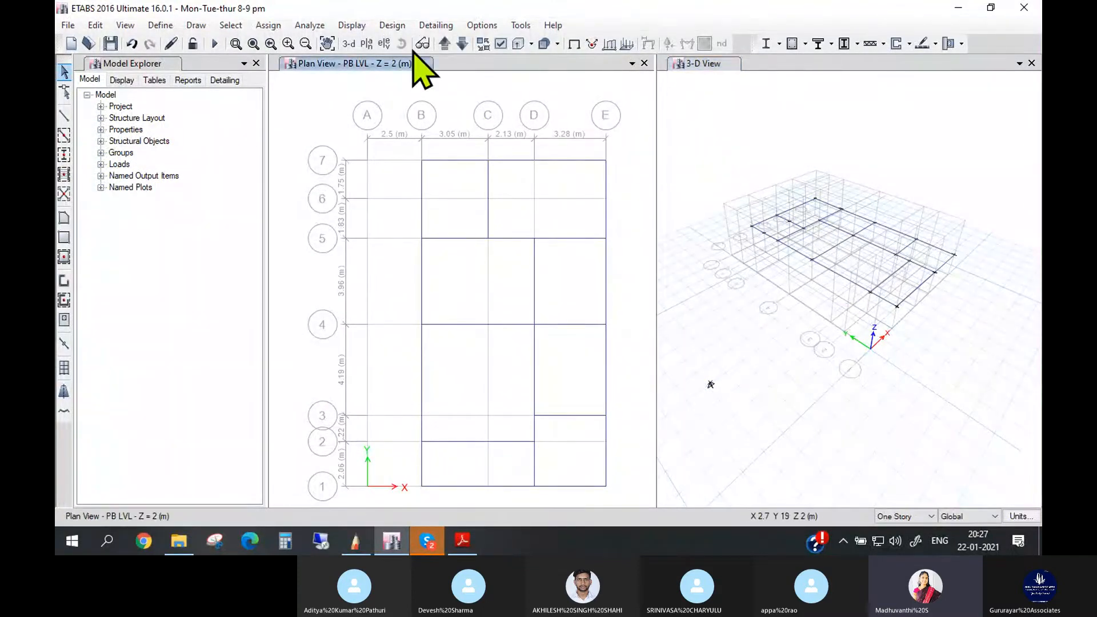
{"action": "left_click", "coordinate": [444, 44]}
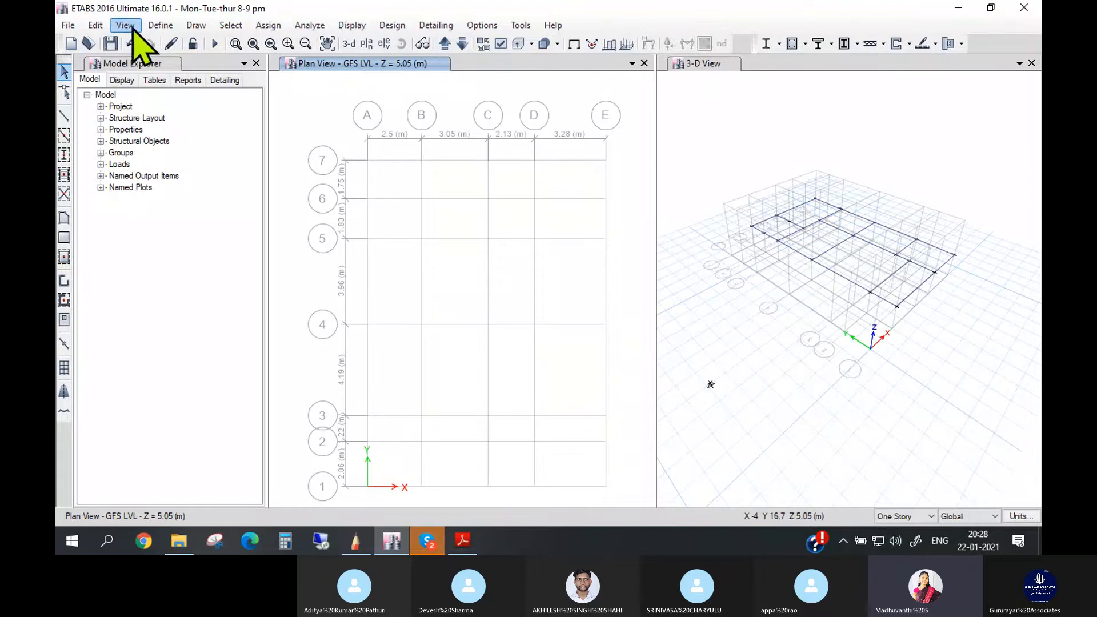
- Draw a beam from B7 to C7 at GFS LVL using the RB230 X300 section
{"action": "left_click", "coordinate": [196, 26]}
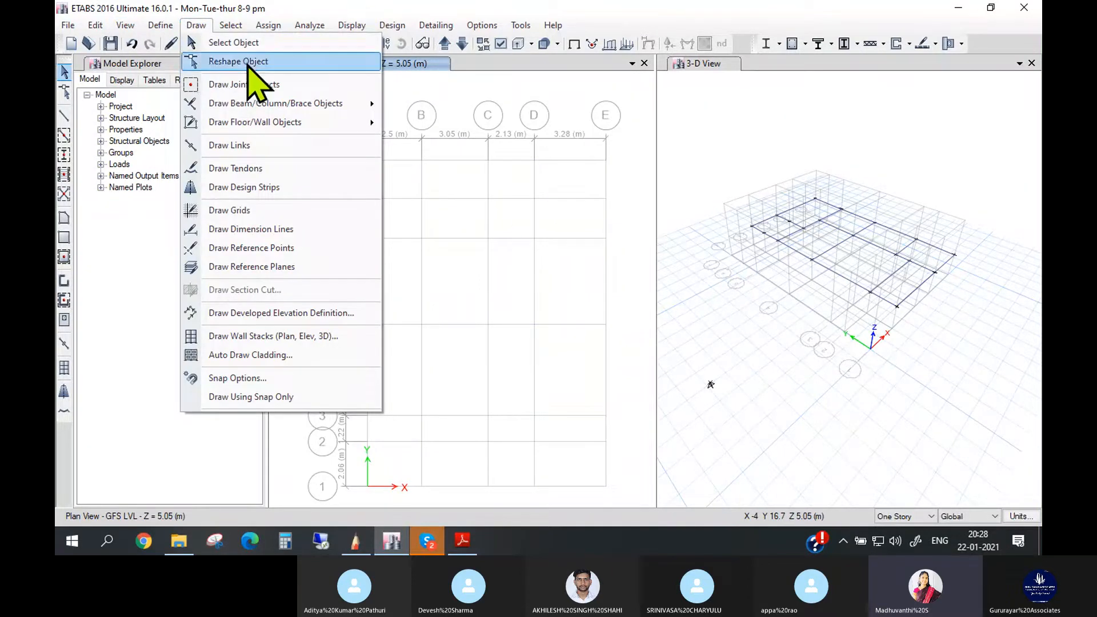
{"action": "mouse_move", "coordinate": [368, 104]}
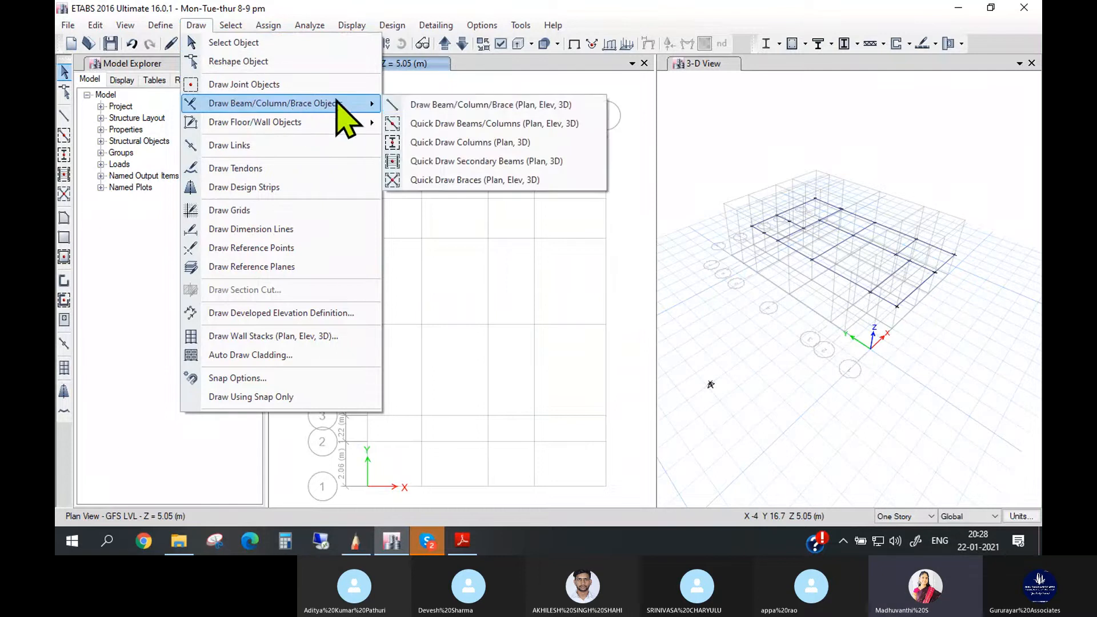
{"action": "left_click", "coordinate": [440, 106]}
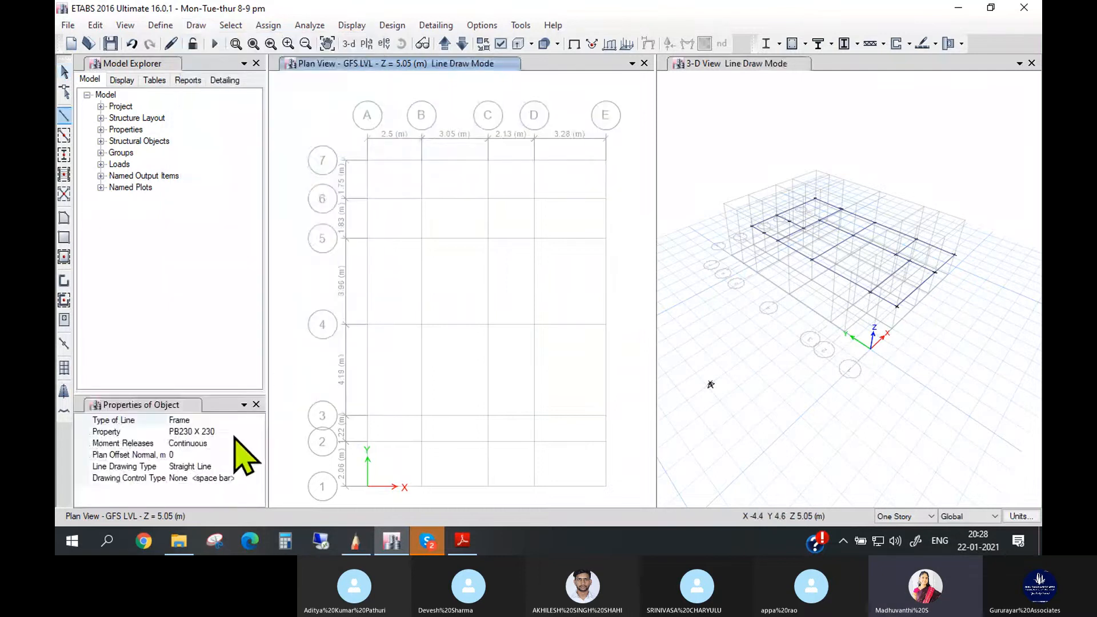
{"action": "left_click", "coordinate": [234, 433]}
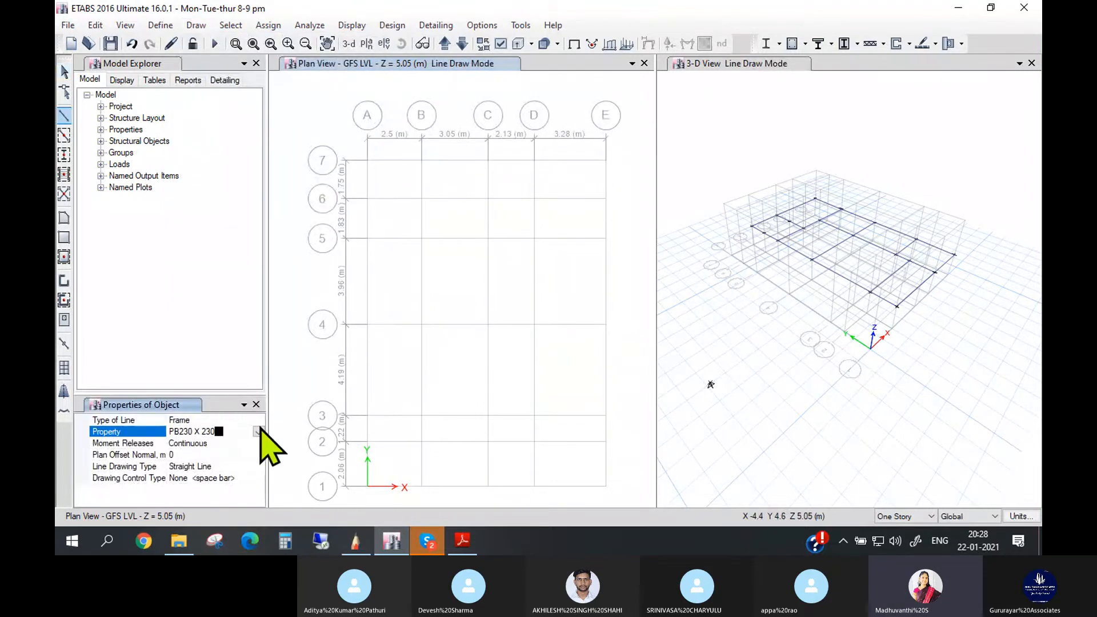
{"action": "left_click", "coordinate": [259, 432]}
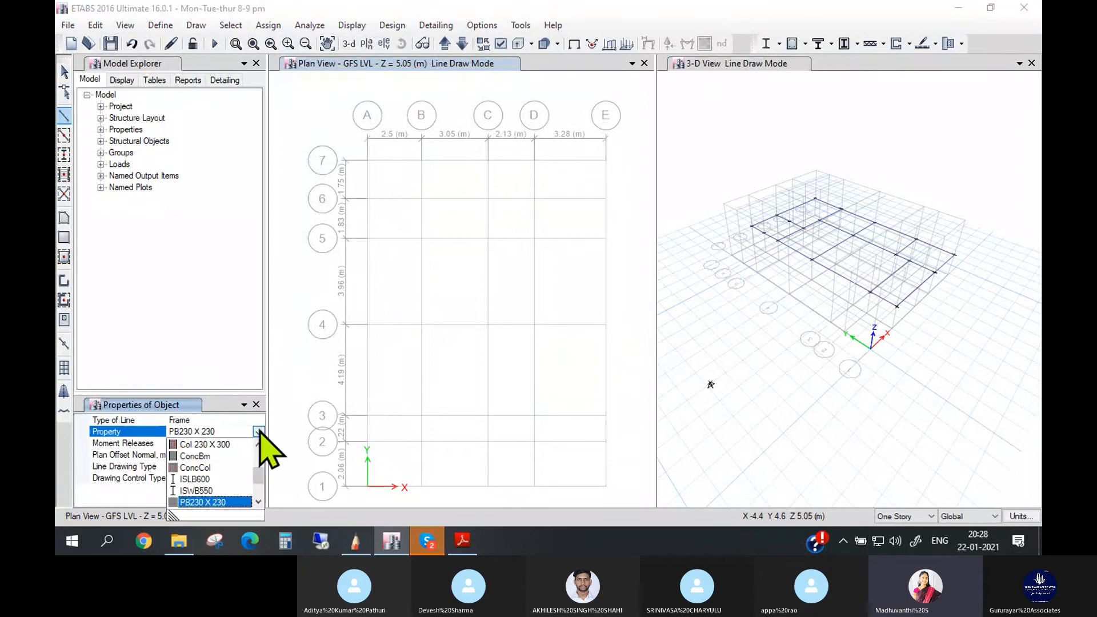
{"action": "scroll", "coordinate": [250, 502], "scroll_direction": "down", "scroll_amount": 1}
{"action": "left_click", "coordinate": [224, 501]}
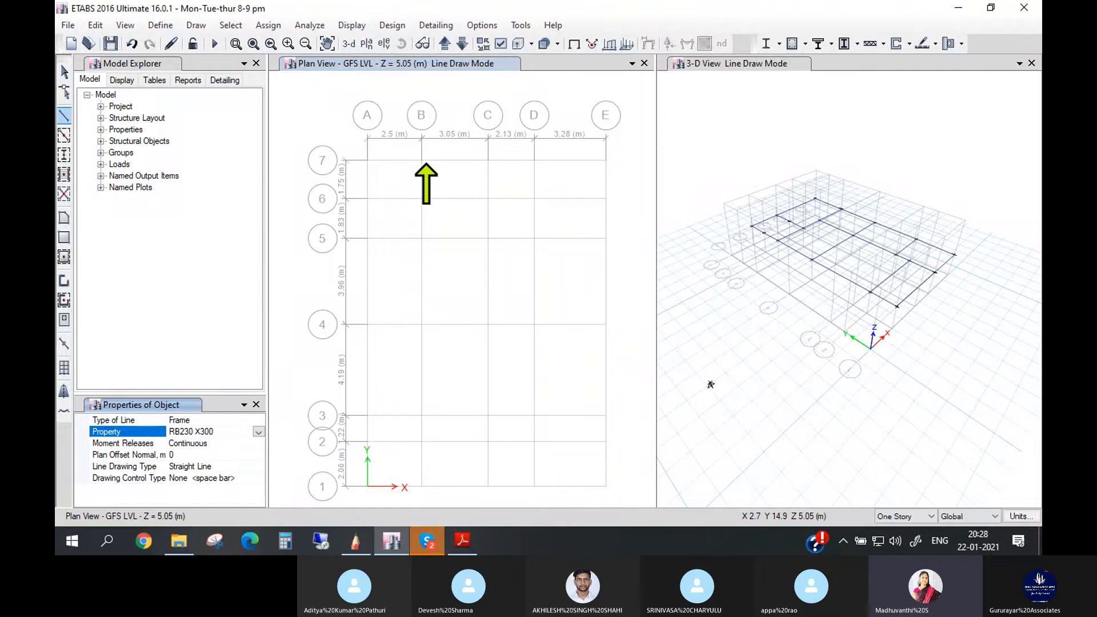
{"action": "left_click", "coordinate": [421, 160]}
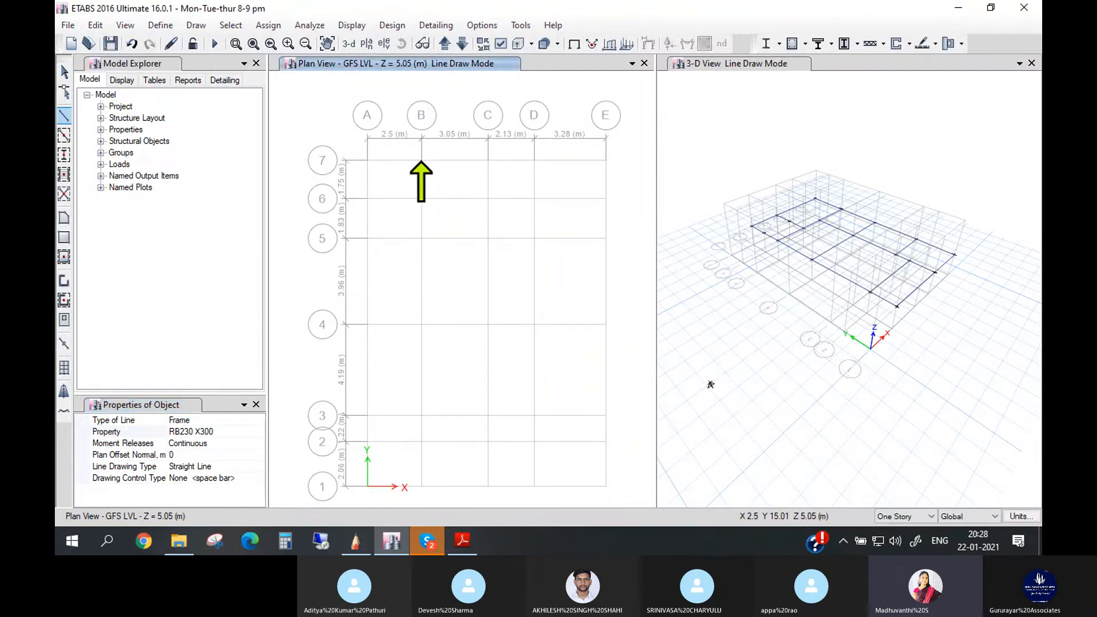
{"action": "left_click", "coordinate": [488, 160]}
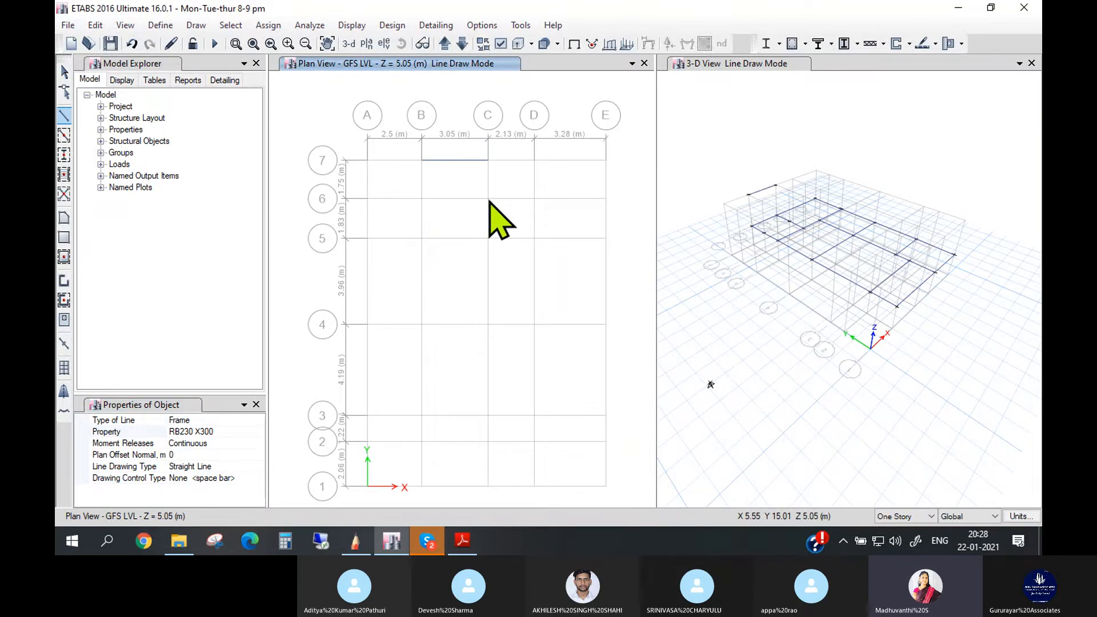
{"action": "left_click", "coordinate": [487, 198]}
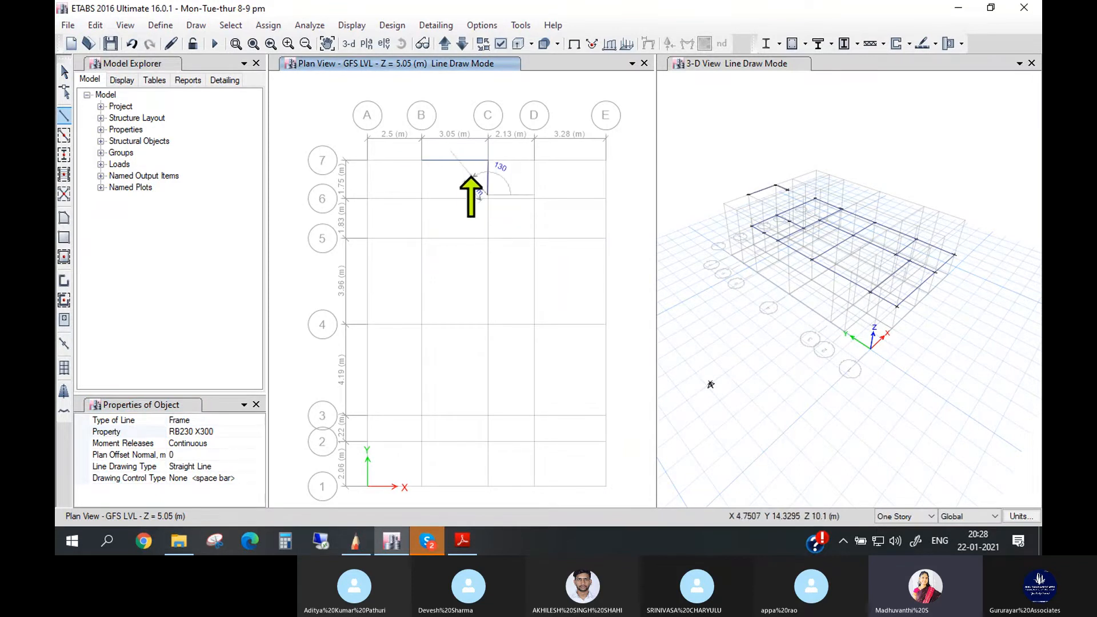
{"action": "key", "text": "Escape"}
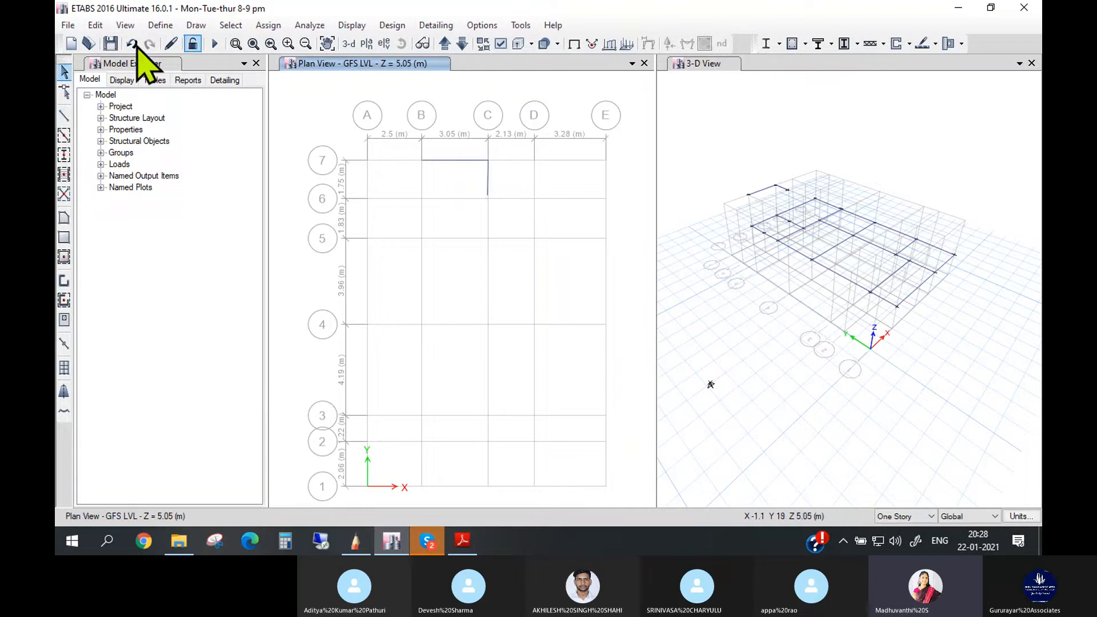
{"action": "left_click", "coordinate": [128, 45]}
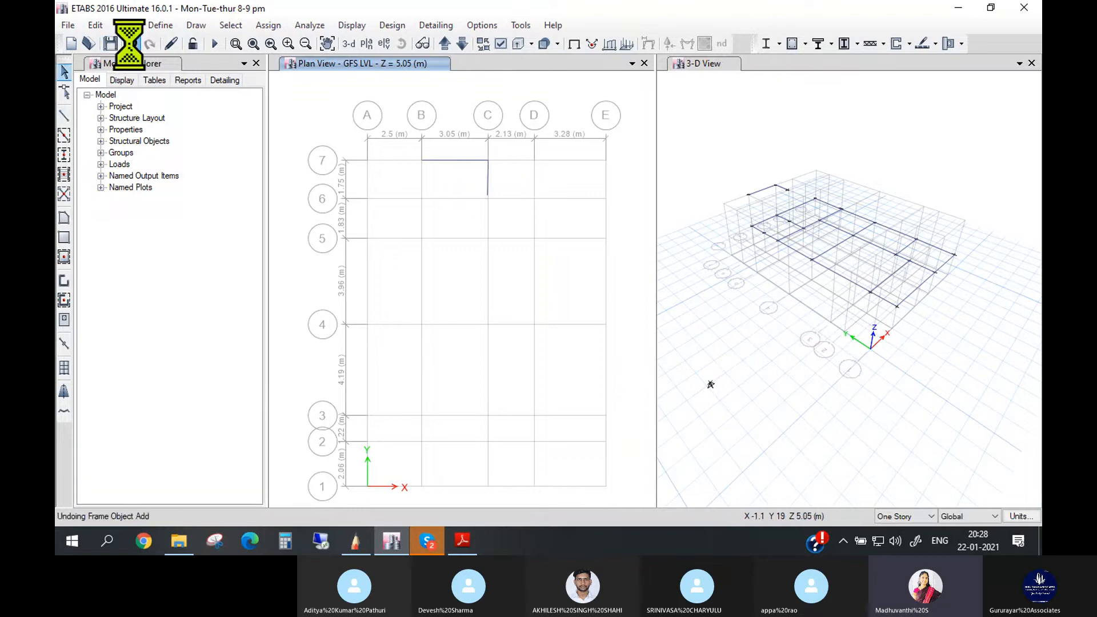
{"action": "left_click", "coordinate": [488, 161]}
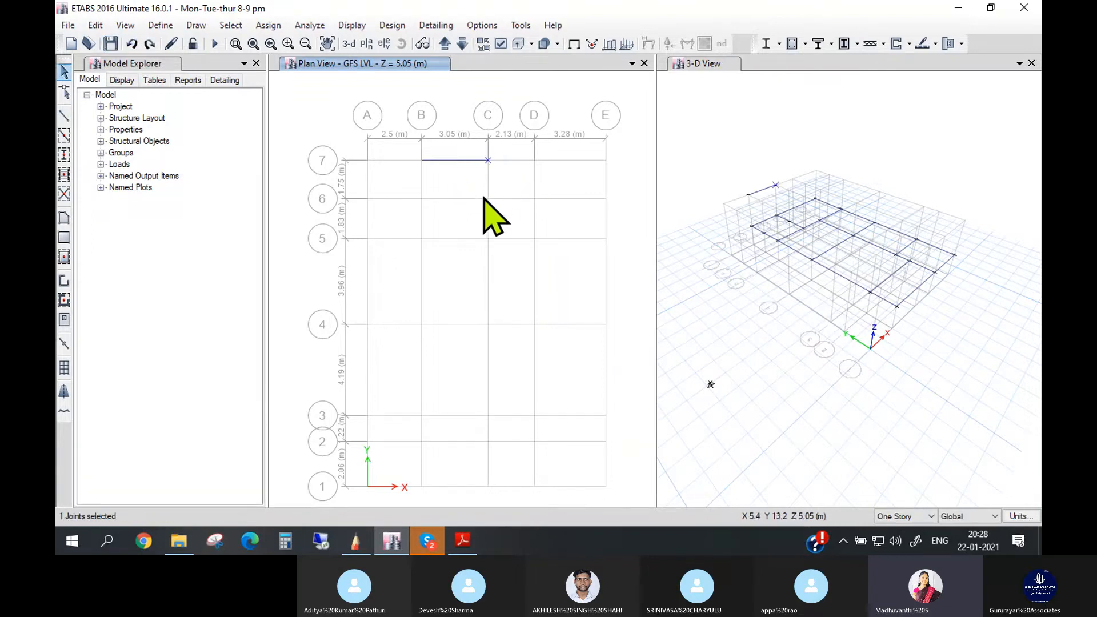
- Draw RB230 X300 beams from C7 through C5 and B5 to B7, closing the room between grids B and C
{"action": "left_click", "coordinate": [196, 25]}
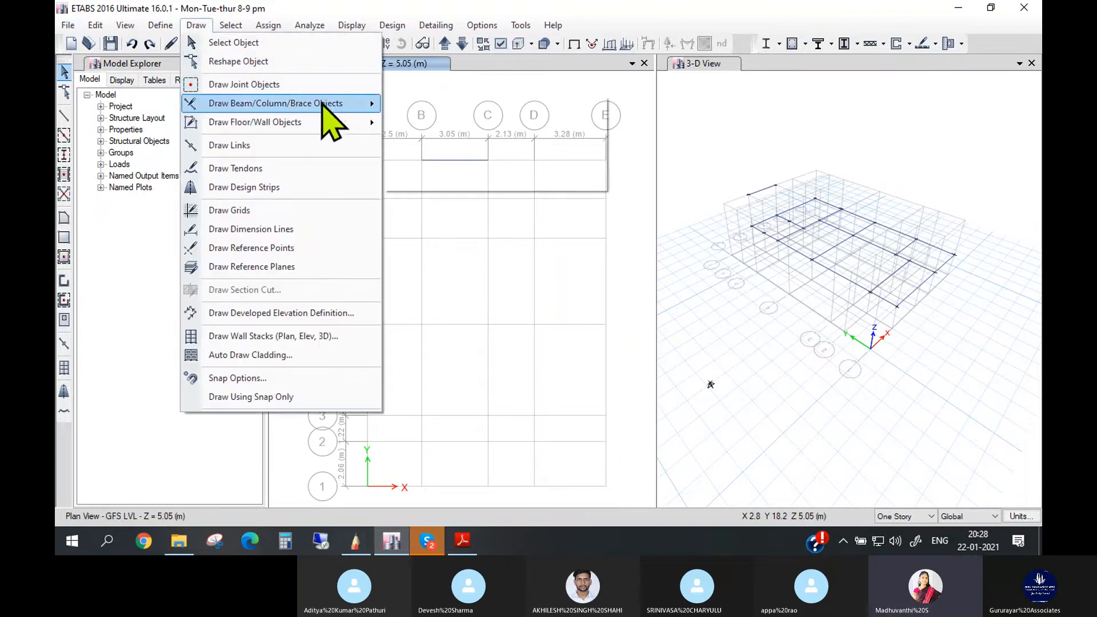
{"action": "mouse_move", "coordinate": [375, 104]}
{"action": "left_click", "coordinate": [490, 108]}
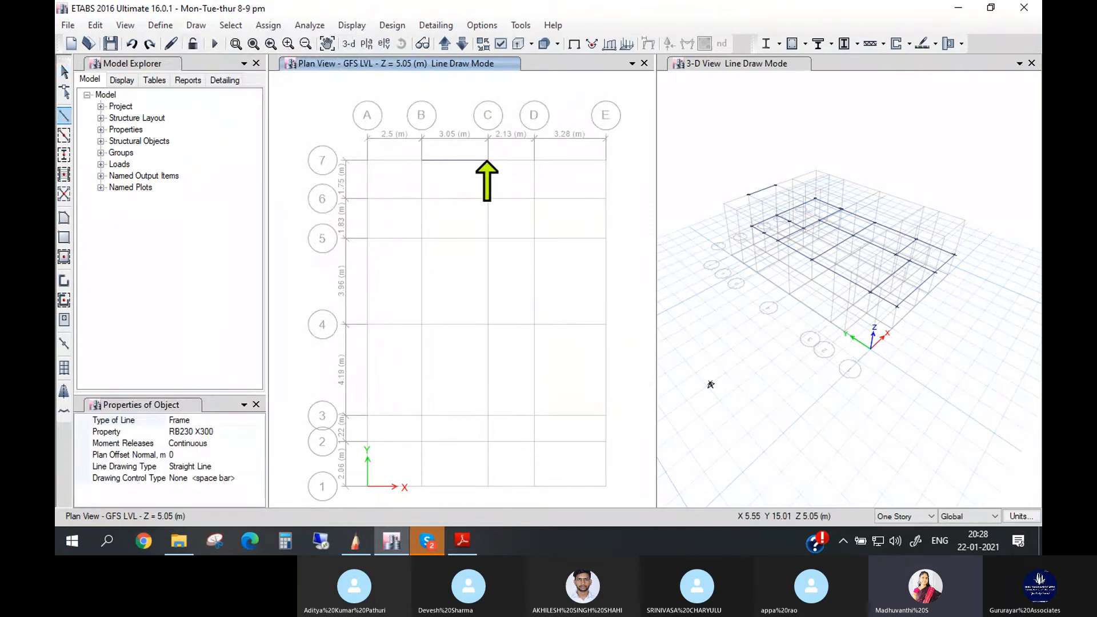
{"action": "left_click", "coordinate": [487, 160]}
{"action": "left_click", "coordinate": [488, 198]}
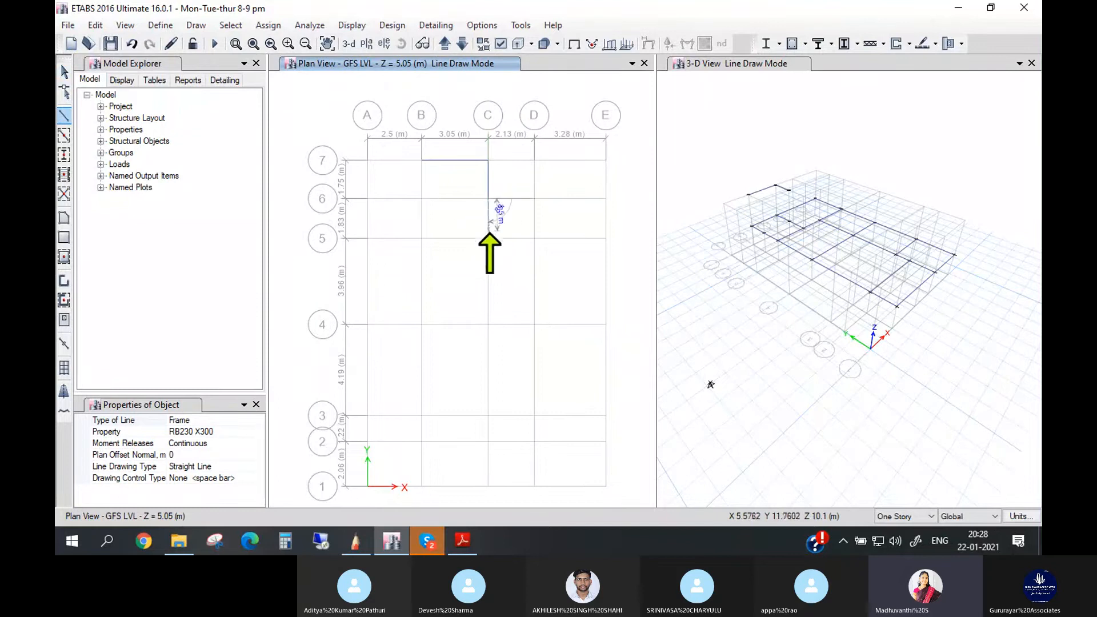
{"action": "left_click", "coordinate": [489, 237]}
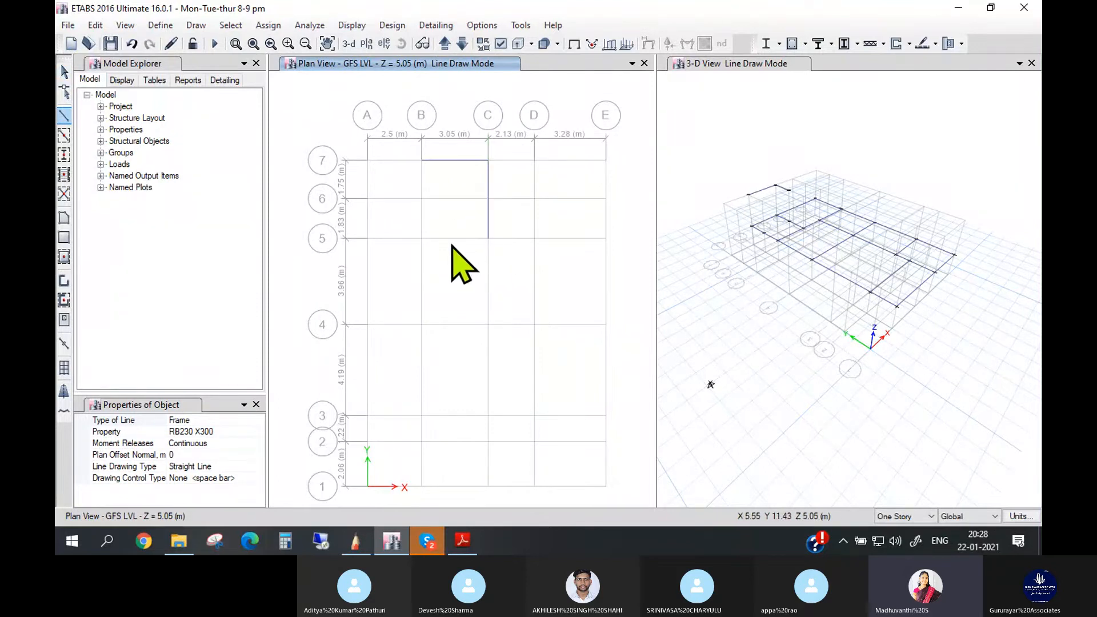
{"action": "left_click", "coordinate": [421, 238]}
{"action": "left_click", "coordinate": [421, 197]}
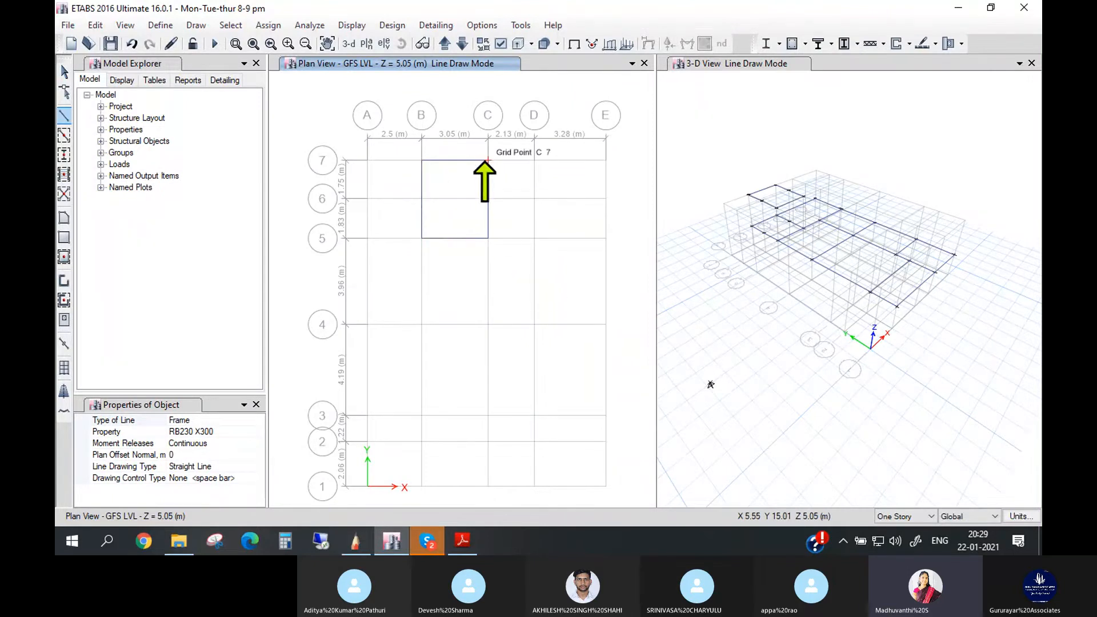
- Draw RB230 X300 beams from C7 through E7 and E5 to C5, ending the line
{"action": "left_click", "coordinate": [487, 161]}
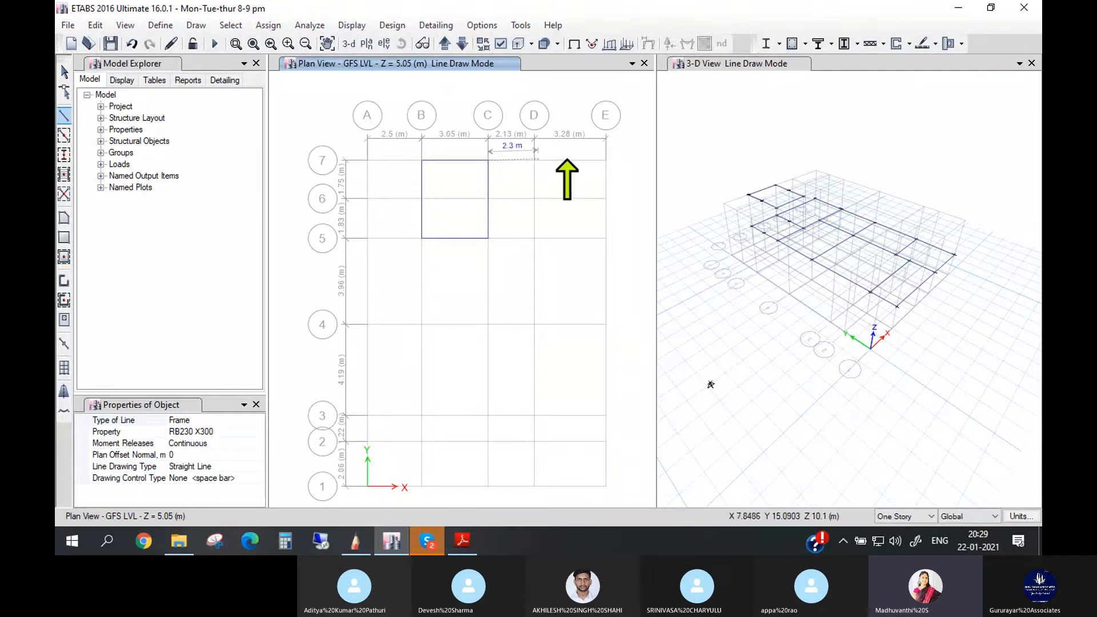
{"action": "left_click", "coordinate": [604, 161]}
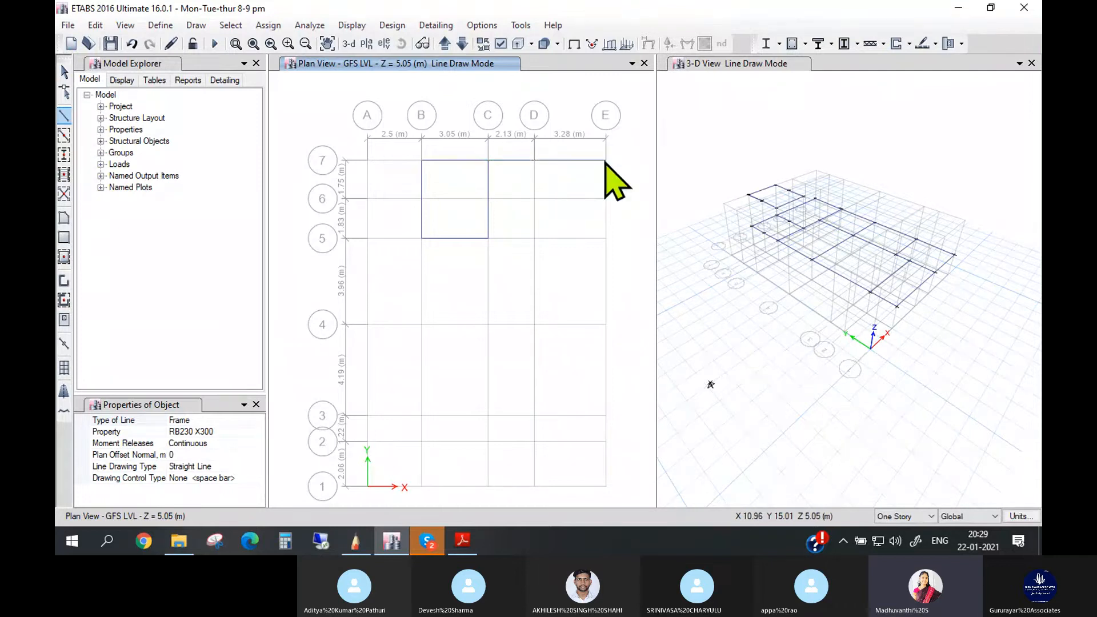
{"action": "left_click", "coordinate": [605, 239]}
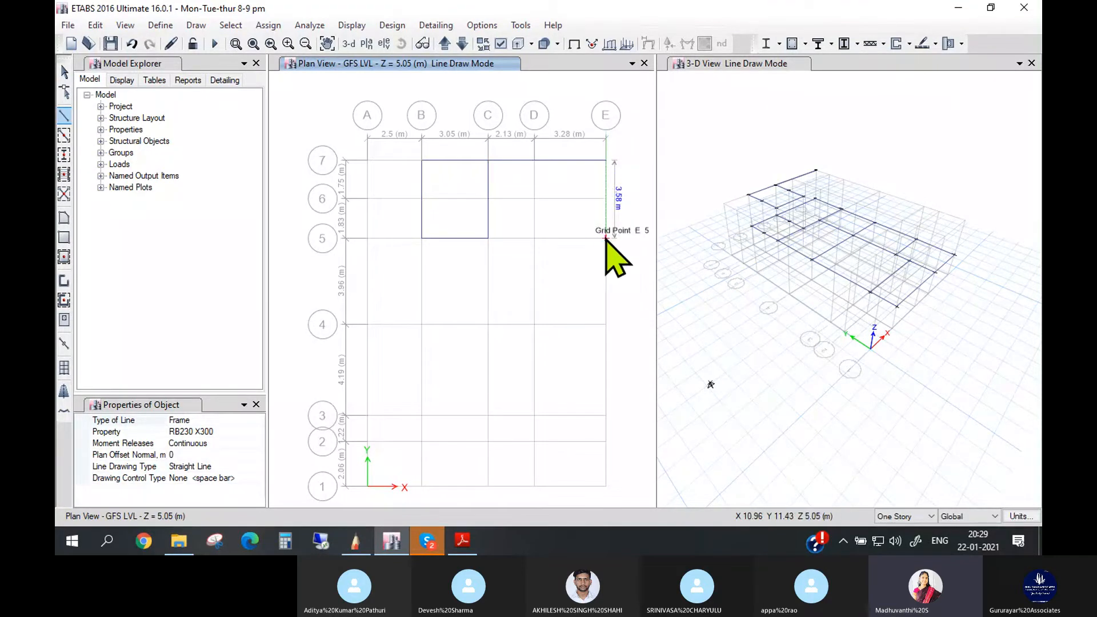
{"action": "double_click", "coordinate": [488, 238]}
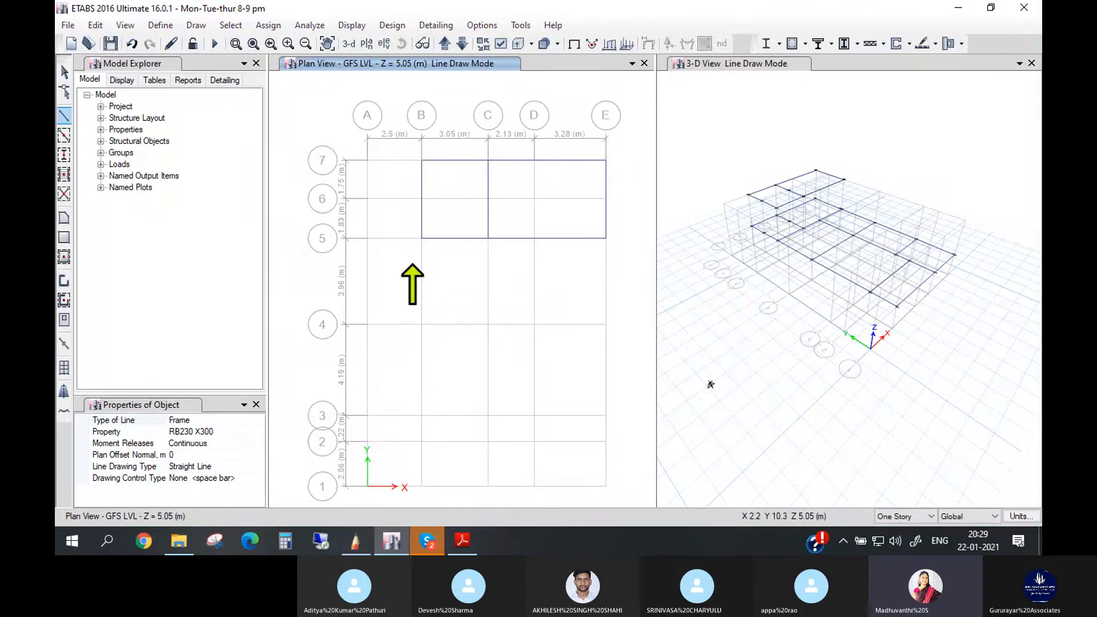
- Draw RB230 X300 beams from B5 through B4 and D4 to D5, ending the line
{"action": "left_click", "coordinate": [422, 238]}
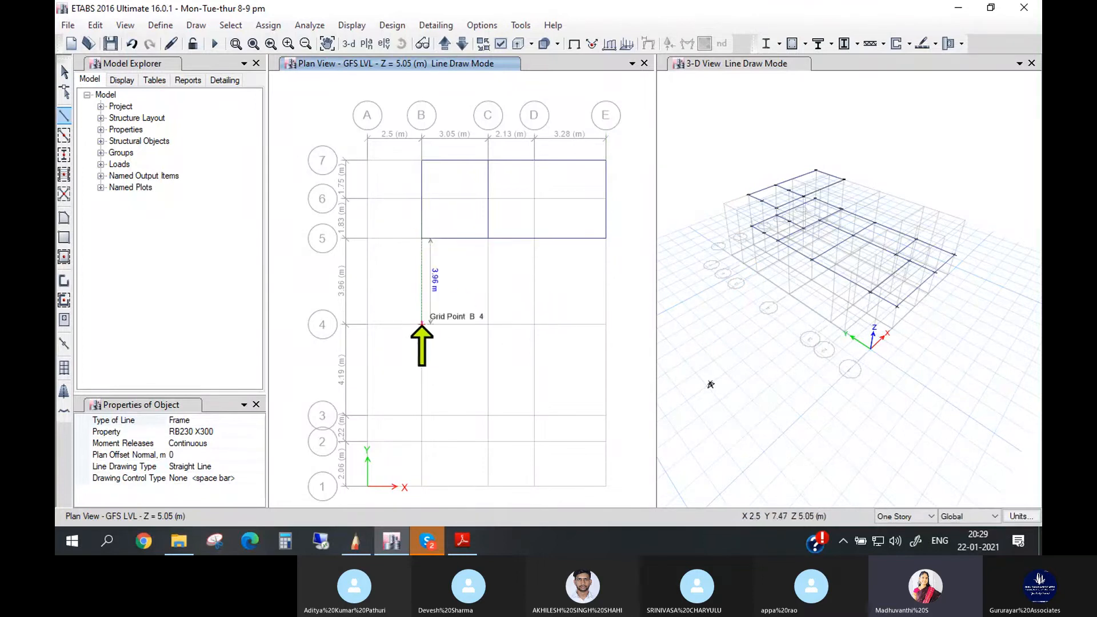
{"action": "left_click", "coordinate": [422, 324]}
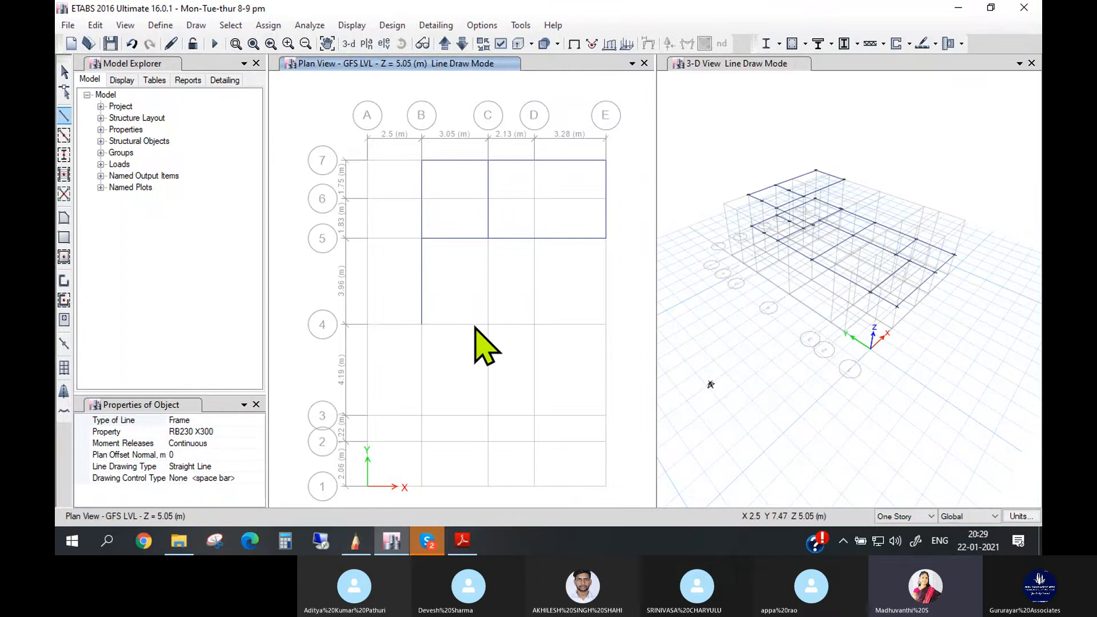
{"action": "double_click", "coordinate": [534, 324]}
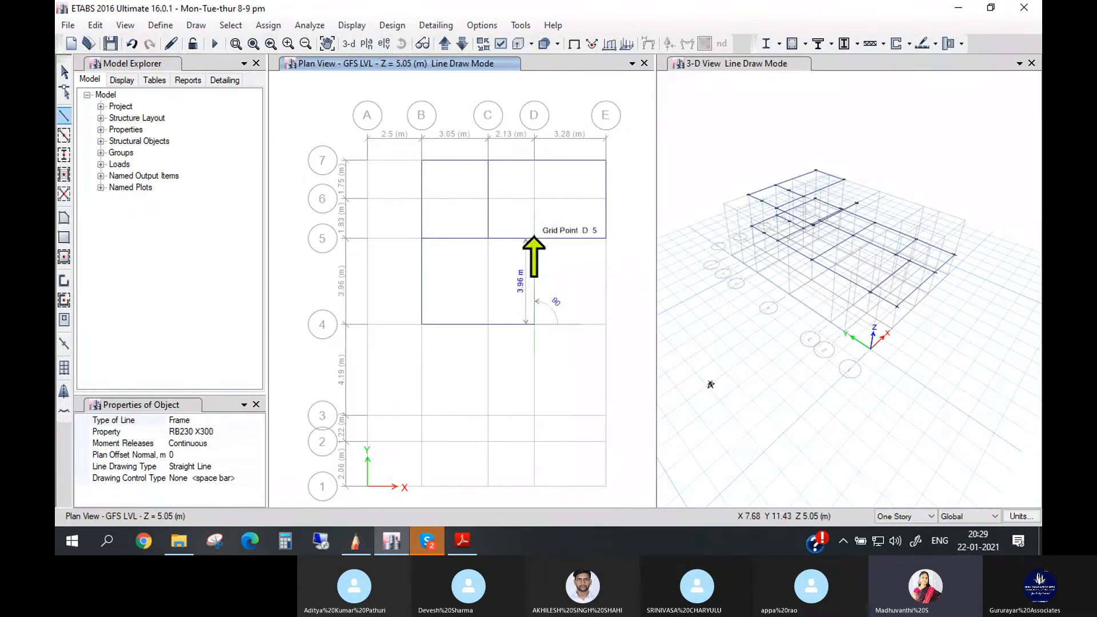
{"action": "double_click", "coordinate": [534, 238]}
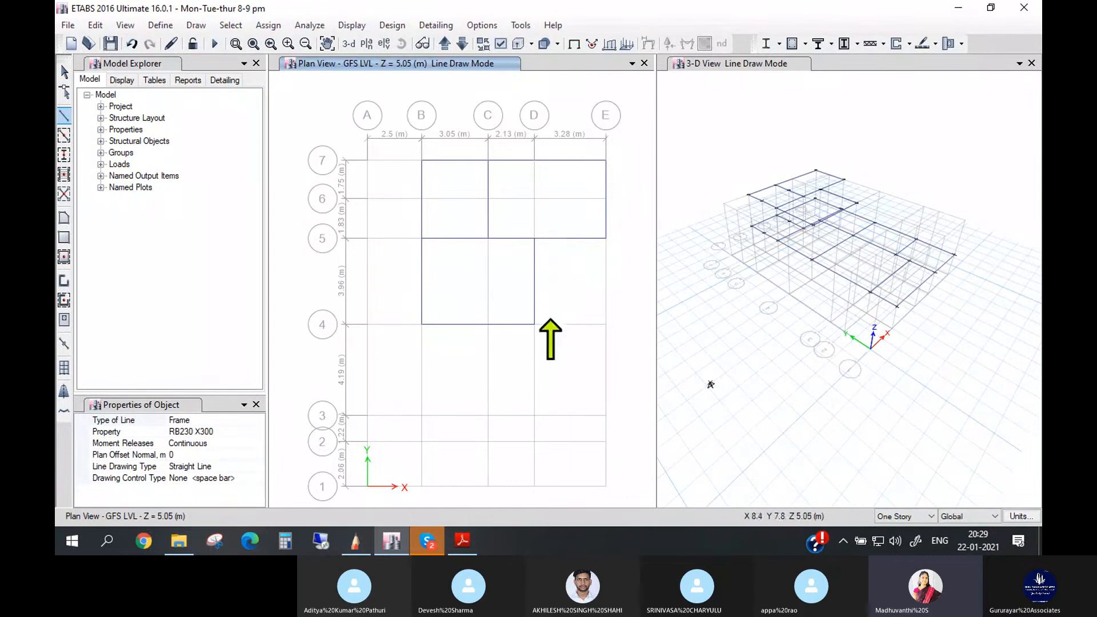
- Draw RB230 X300 beams from D4 to E4 and from E4 to E5, ending the line
{"action": "left_click", "coordinate": [534, 325]}
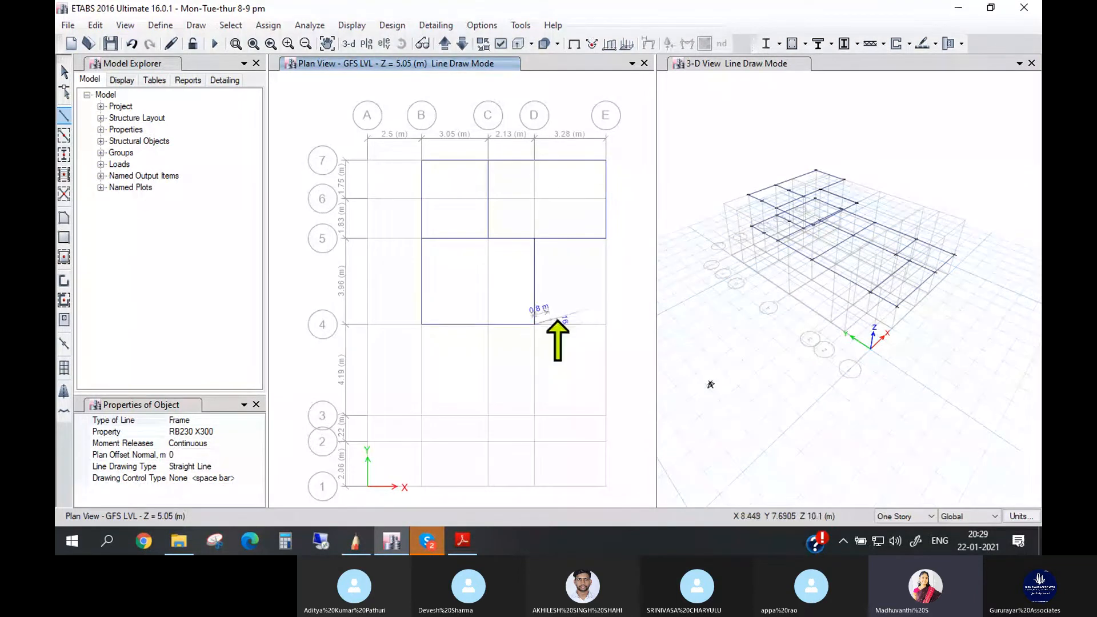
{"action": "double_click", "coordinate": [606, 324]}
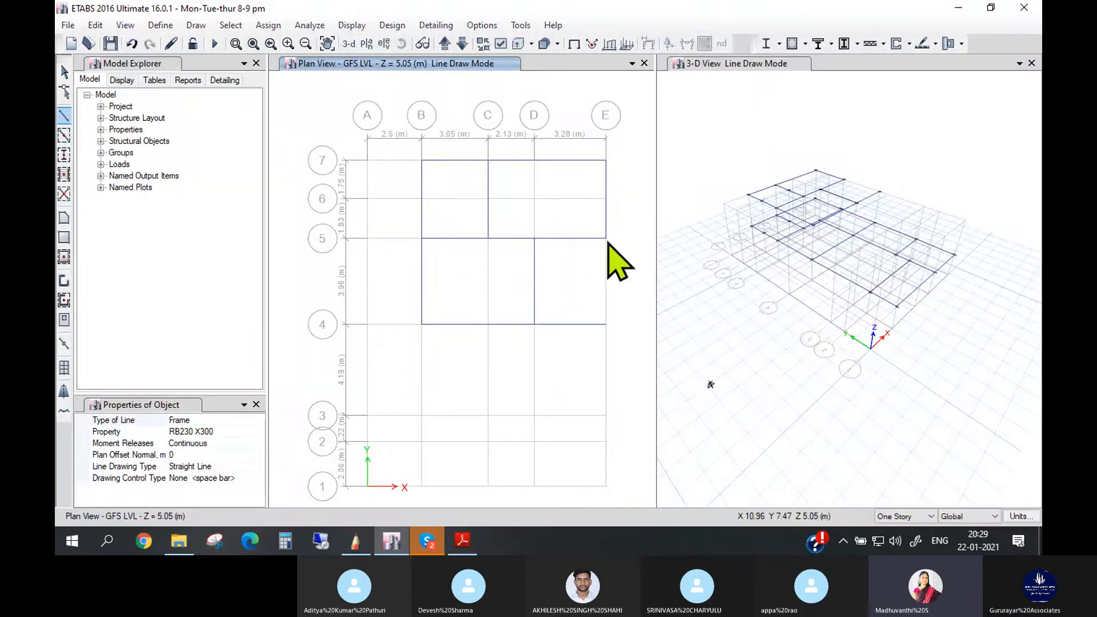
{"action": "left_click", "coordinate": [605, 324]}
{"action": "double_click", "coordinate": [605, 239]}
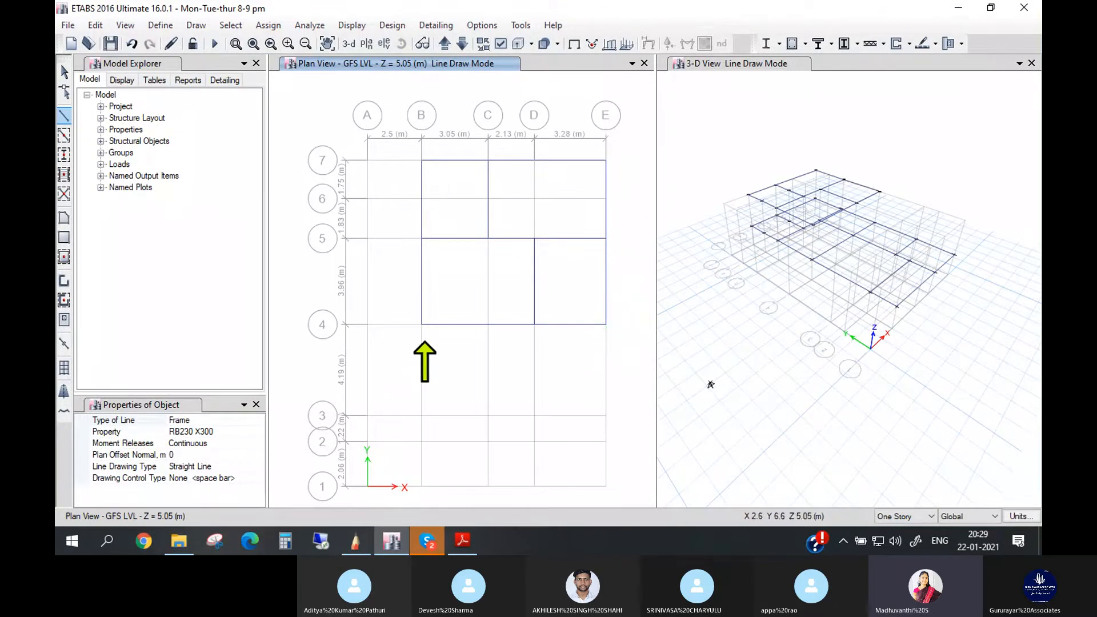
- Draw RB230 X300 beams from B4 through B2 and D2 to D4, ending the line
{"action": "left_click", "coordinate": [422, 324]}
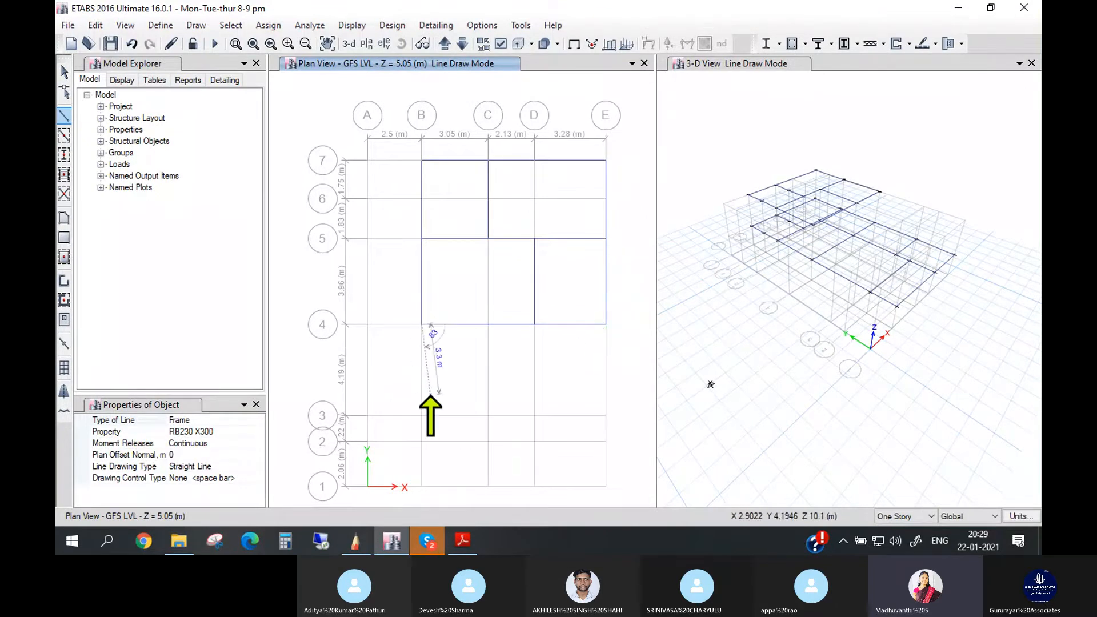
{"action": "left_click", "coordinate": [422, 441]}
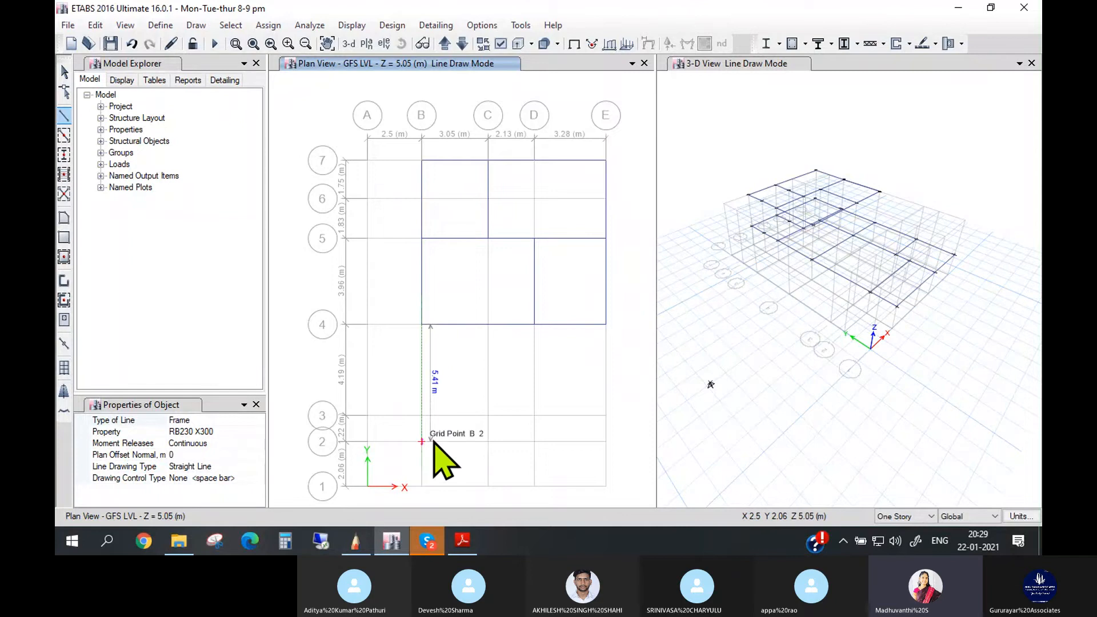
{"action": "left_click", "coordinate": [535, 441]}
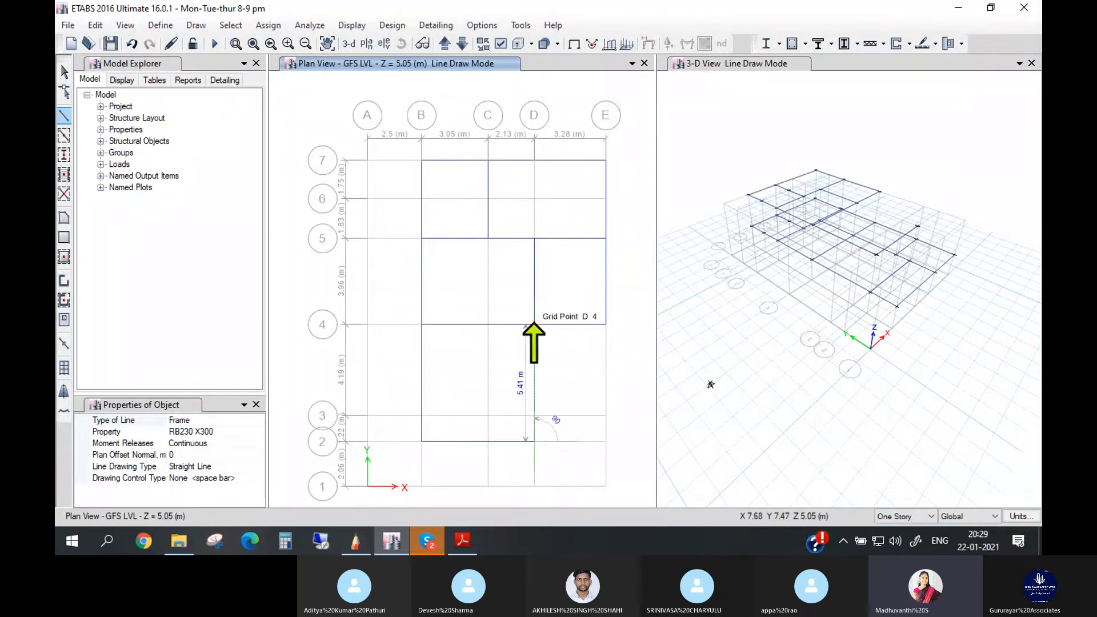
{"action": "left_click", "coordinate": [535, 324]}
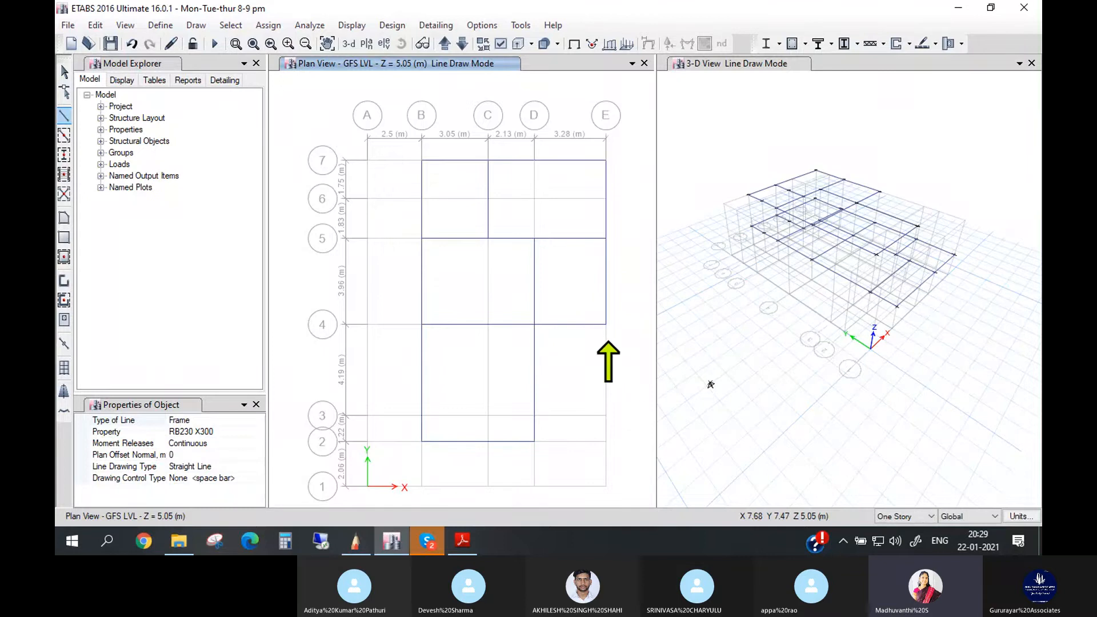
- Draw RB230 X300 beams from E4 through E3 to D3, and from D2 through D1 and E1 to E3
{"action": "left_click", "coordinate": [606, 415]}
{"action": "left_click", "coordinate": [535, 416]}
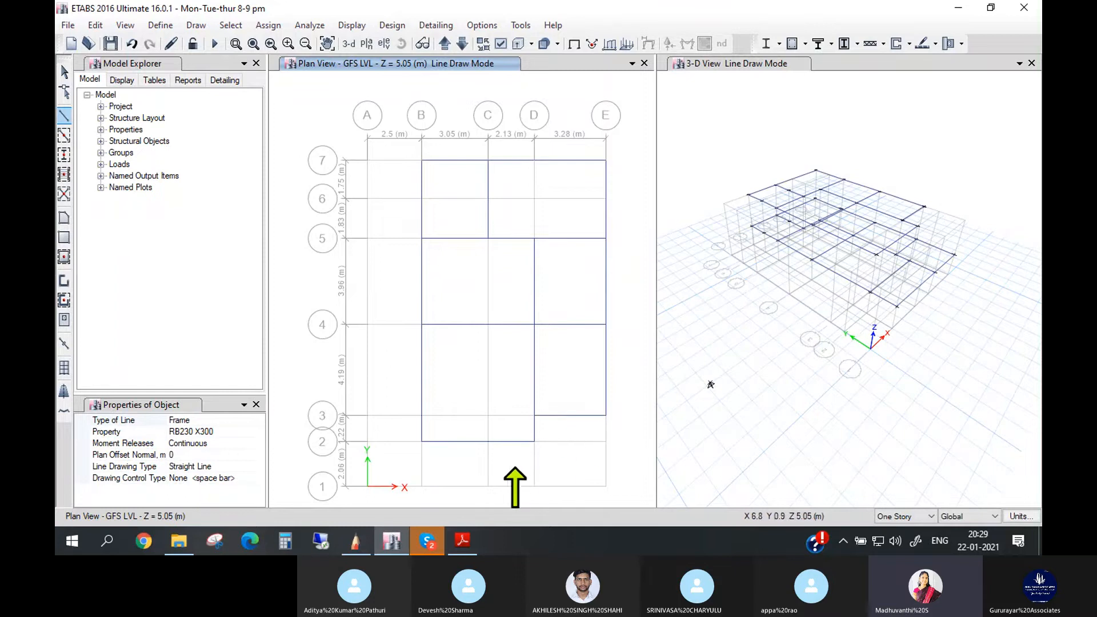
{"action": "left_click", "coordinate": [535, 441]}
{"action": "left_click", "coordinate": [534, 487]}
{"action": "left_click", "coordinate": [606, 487]}
{"action": "left_click", "coordinate": [606, 416]}
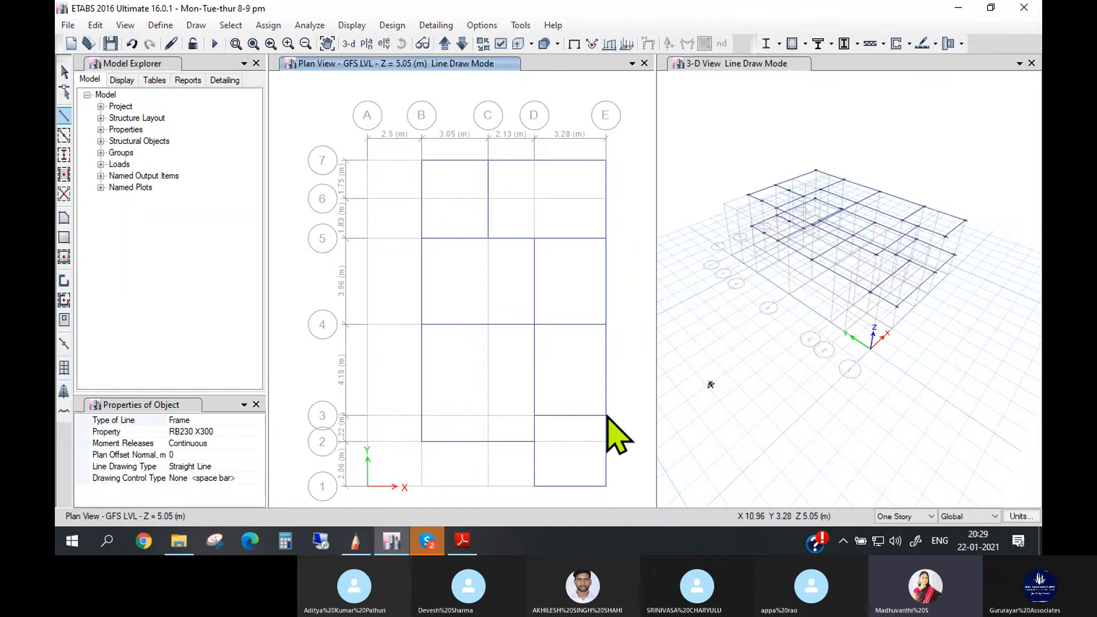
- Draw RB230 X300 beams from B2 through B1 to D1, end the line drawing, and save the model
{"action": "left_click", "coordinate": [422, 442]}
{"action": "left_click", "coordinate": [421, 486]}
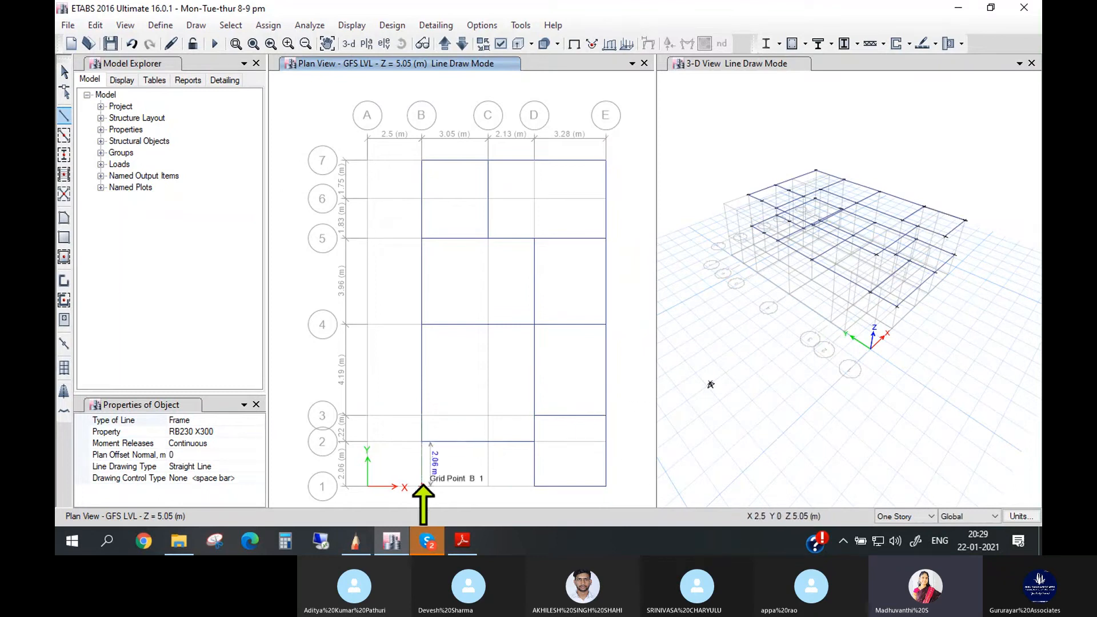
{"action": "left_click", "coordinate": [534, 485]}
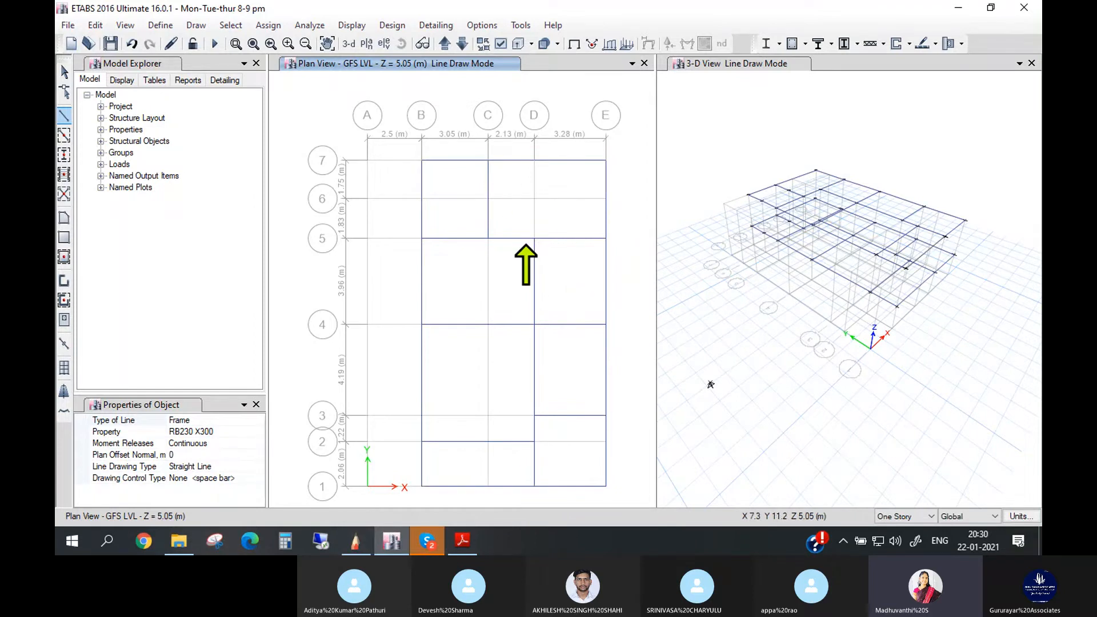
{"action": "key", "text": "Escape"}
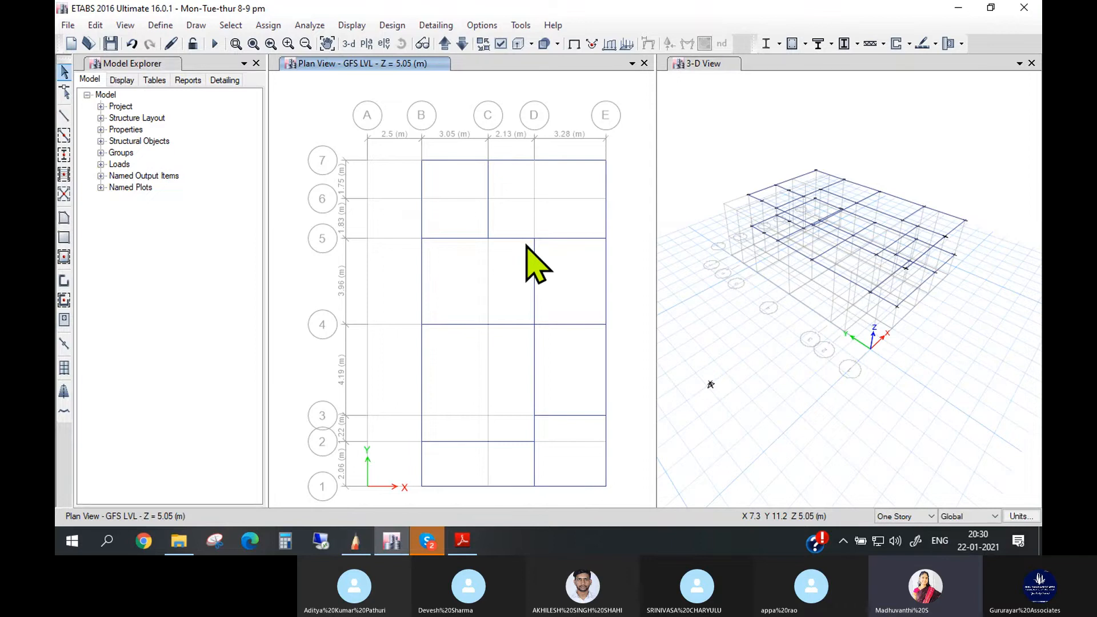
{"action": "left_click", "coordinate": [115, 40]}
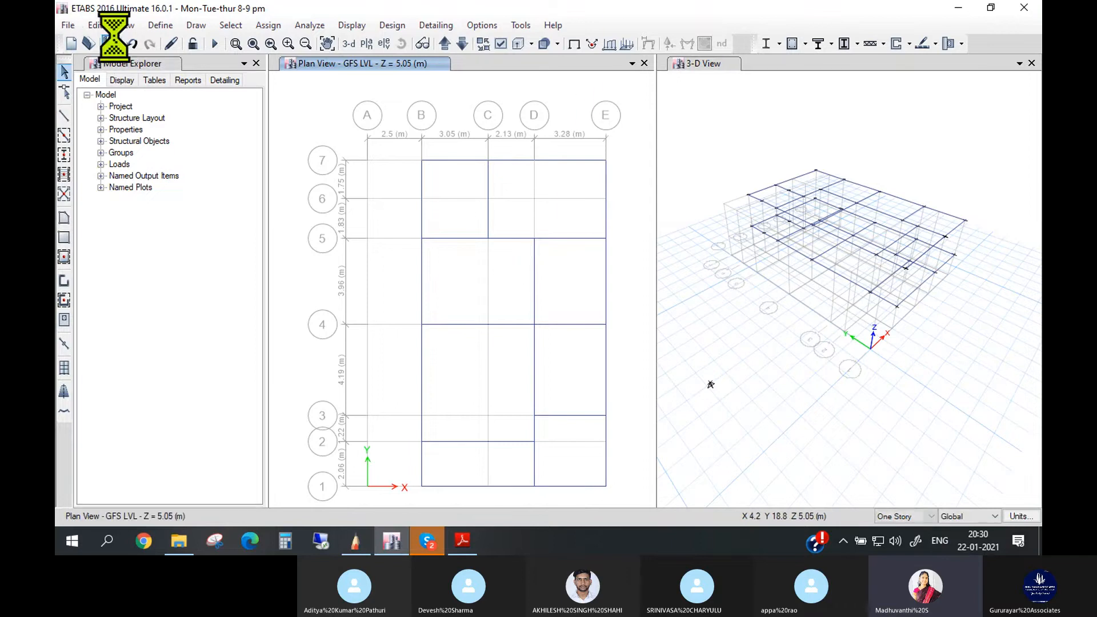
- Inspect the two beam levels in a rendered view of the 3D model, and close that view
{"action": "left_click", "coordinate": [809, 116]}
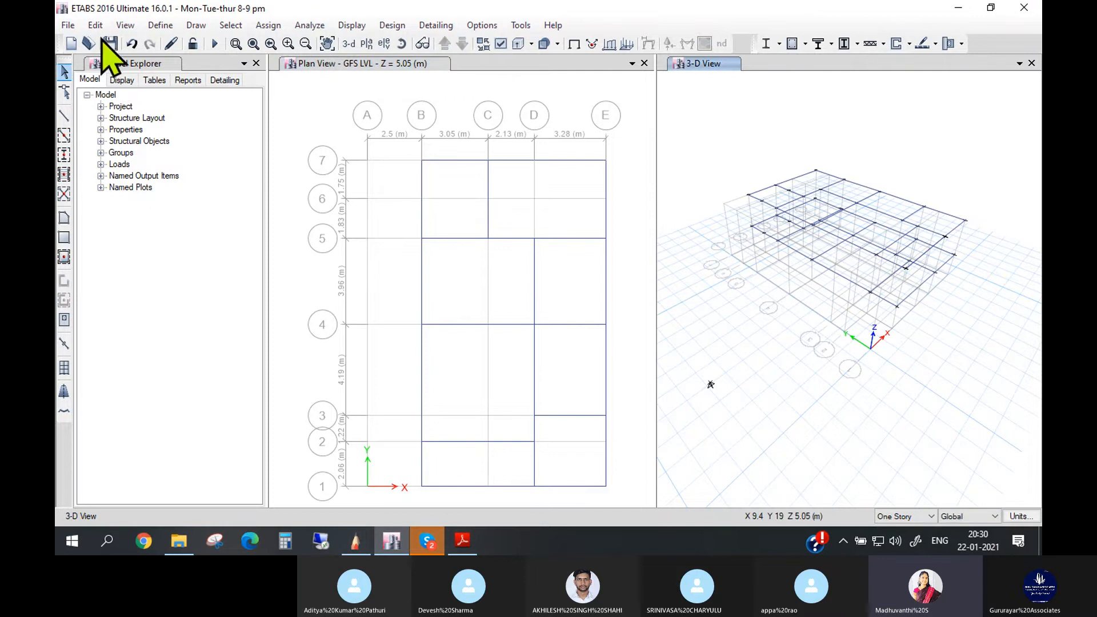
{"action": "left_click", "coordinate": [124, 25]}
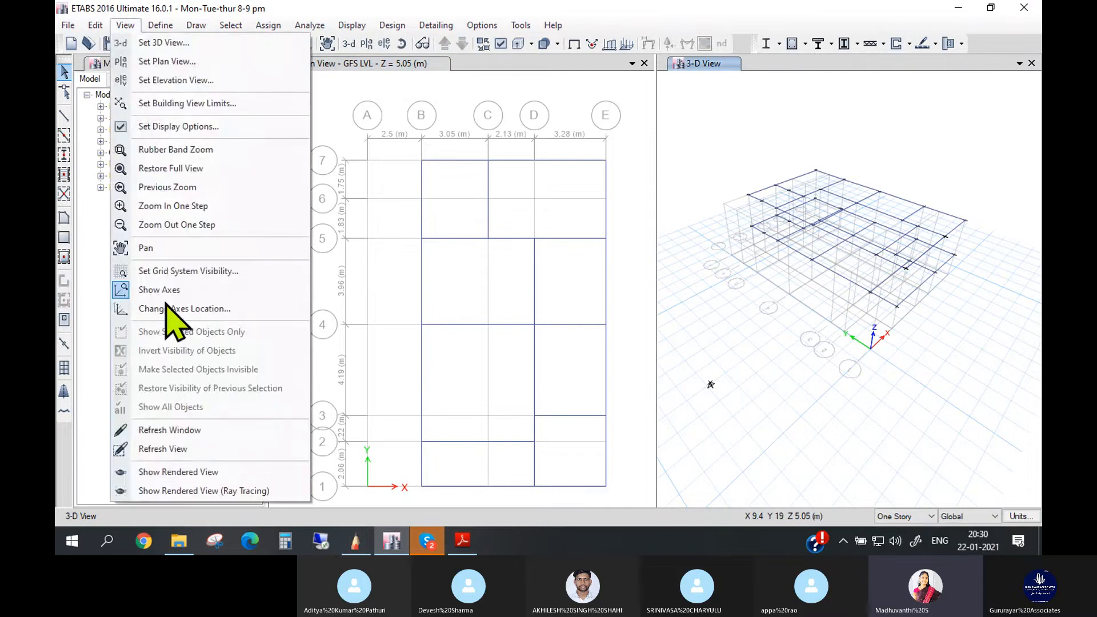
{"action": "left_click", "coordinate": [204, 472]}
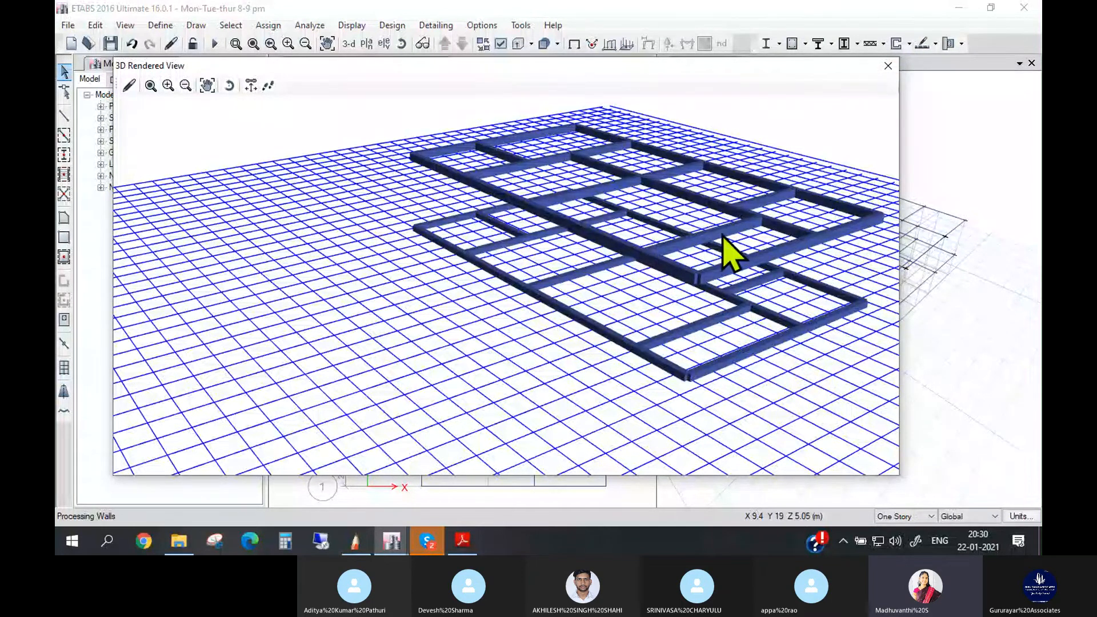
{"action": "scroll", "coordinate": [732, 254], "scroll_direction": "up", "scroll_amount": 2}
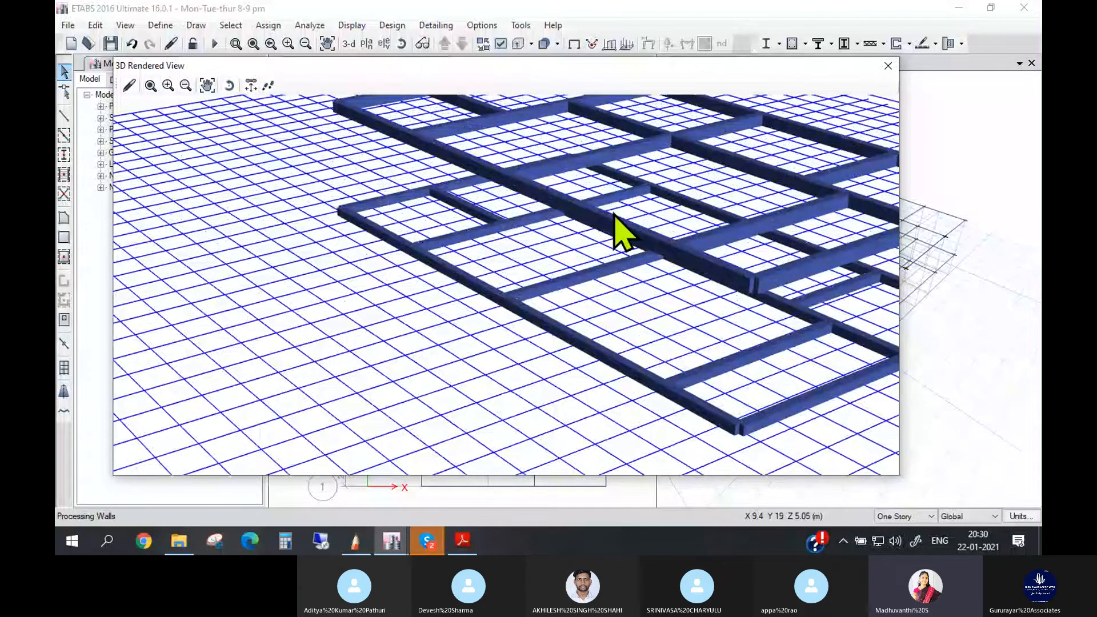
{"action": "scroll", "coordinate": [822, 214], "scroll_direction": "down", "scroll_amount": 3}
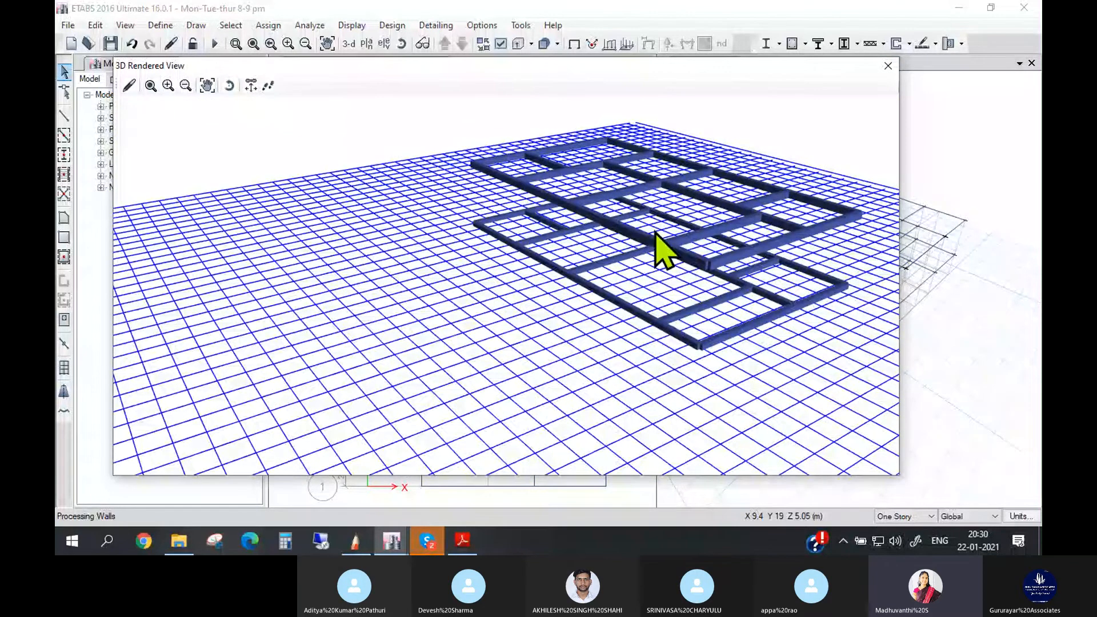
{"action": "scroll", "coordinate": [759, 308], "scroll_direction": "up", "scroll_amount": 1}
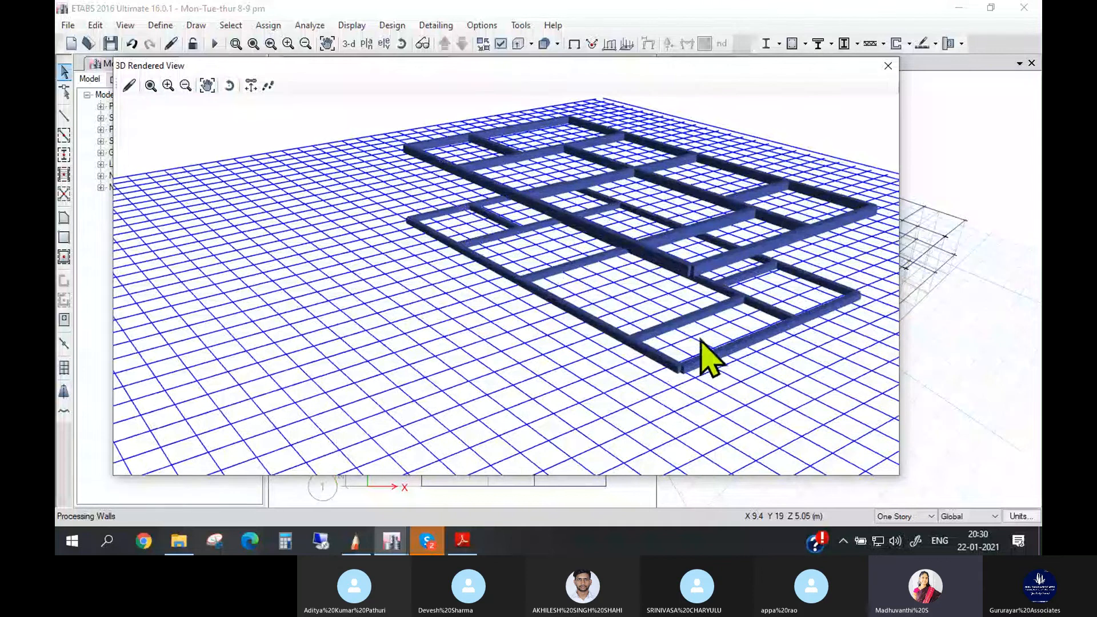
{"action": "scroll", "coordinate": [793, 374], "scroll_direction": "up", "scroll_amount": 1}
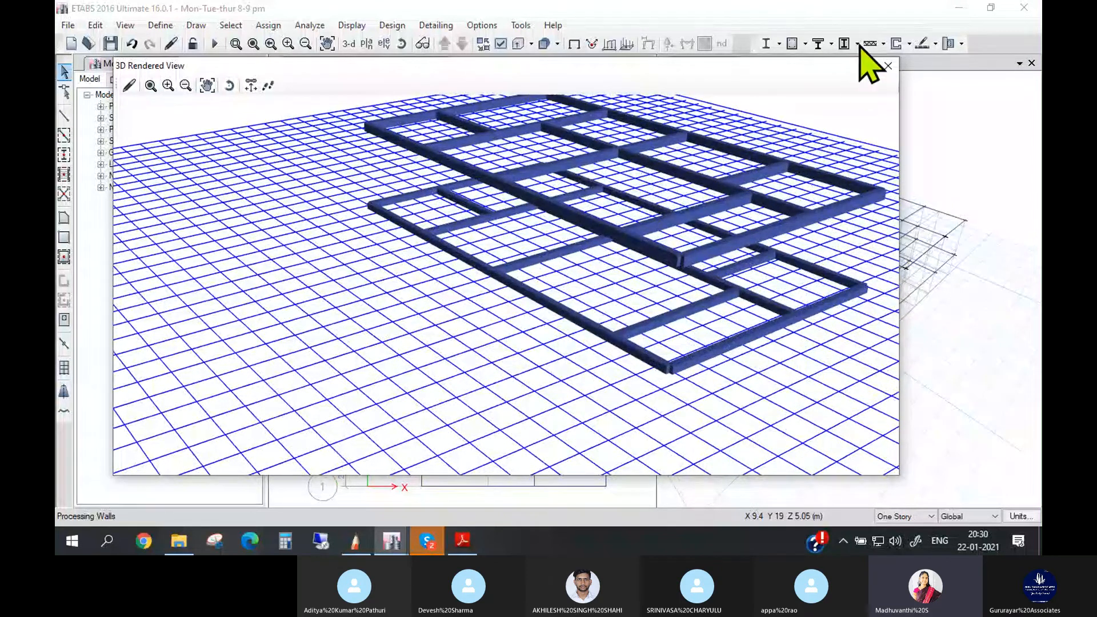
{"action": "left_click", "coordinate": [888, 65]}
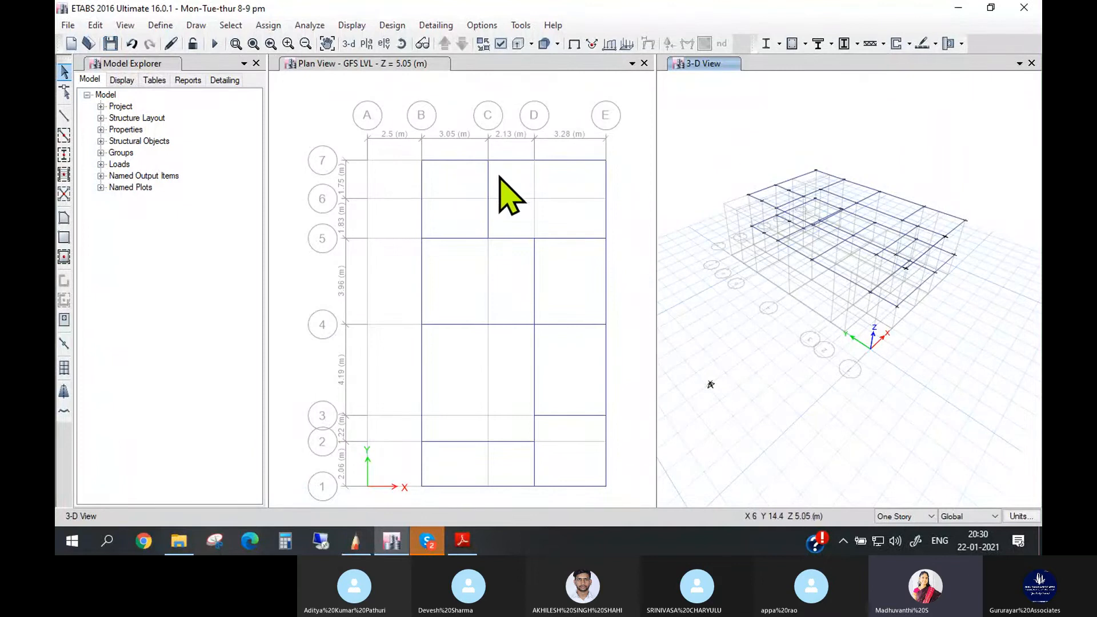
- Review the geometry, assignments, loads and design information of the GFS LVL beam between C7 and E7
{"action": "left_click", "coordinate": [565, 161]}
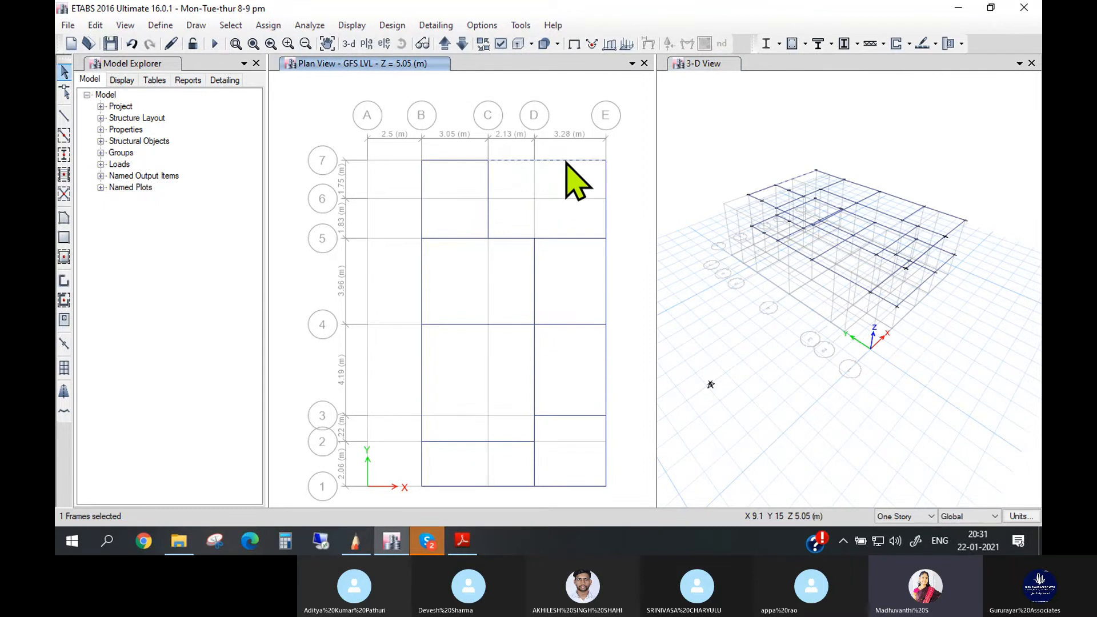
{"action": "right_click", "coordinate": [566, 161]}
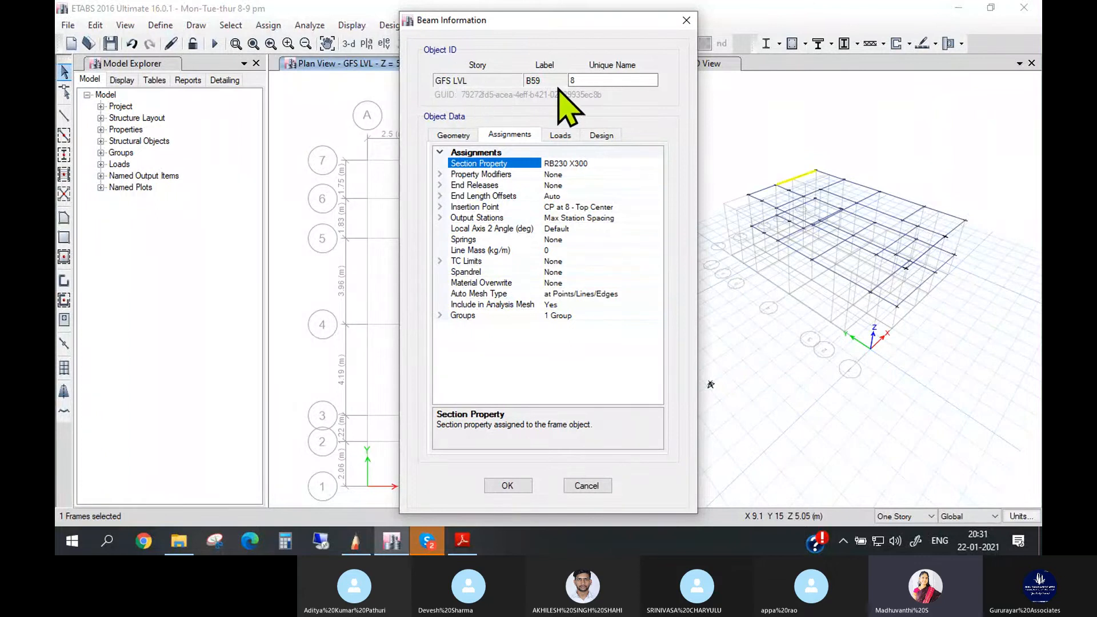
{"action": "left_click", "coordinate": [446, 134]}
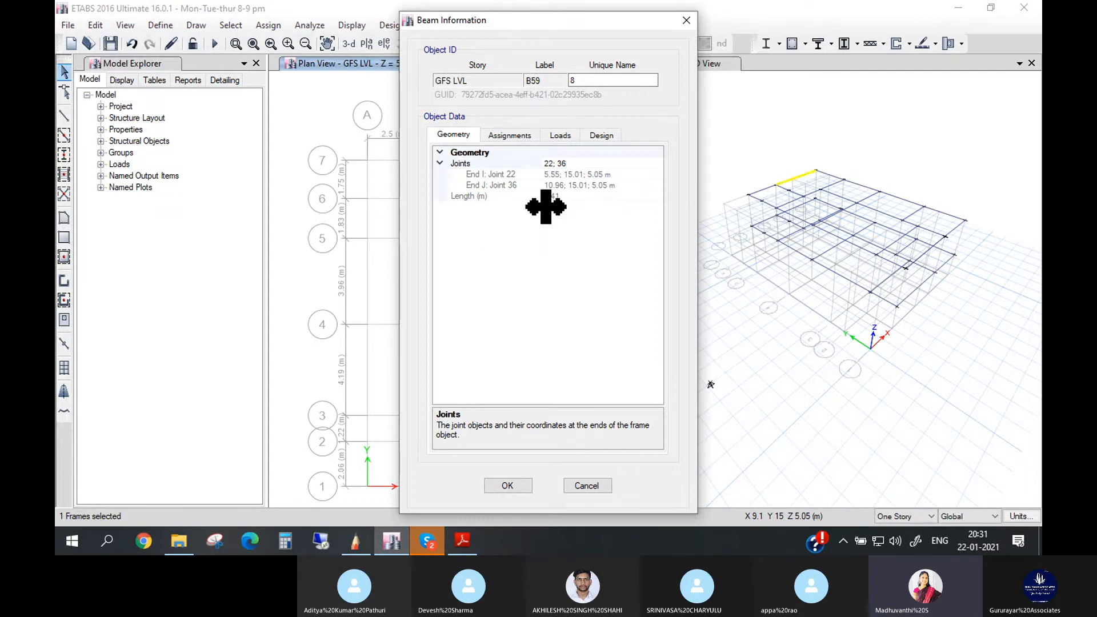
{"action": "left_click", "coordinate": [514, 137]}
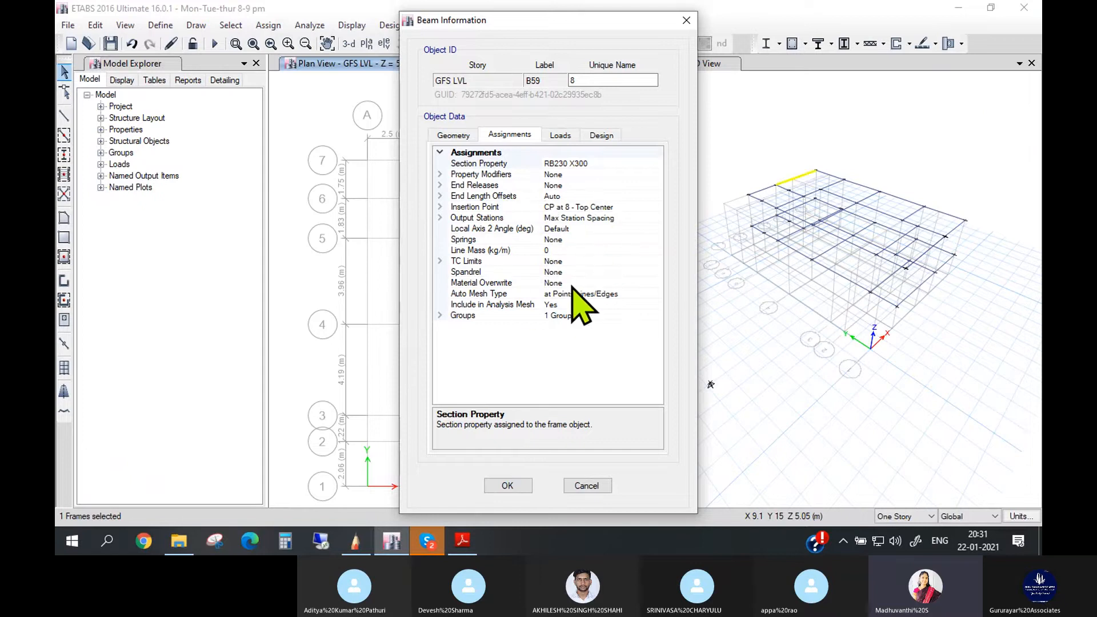
{"action": "left_click", "coordinate": [568, 136]}
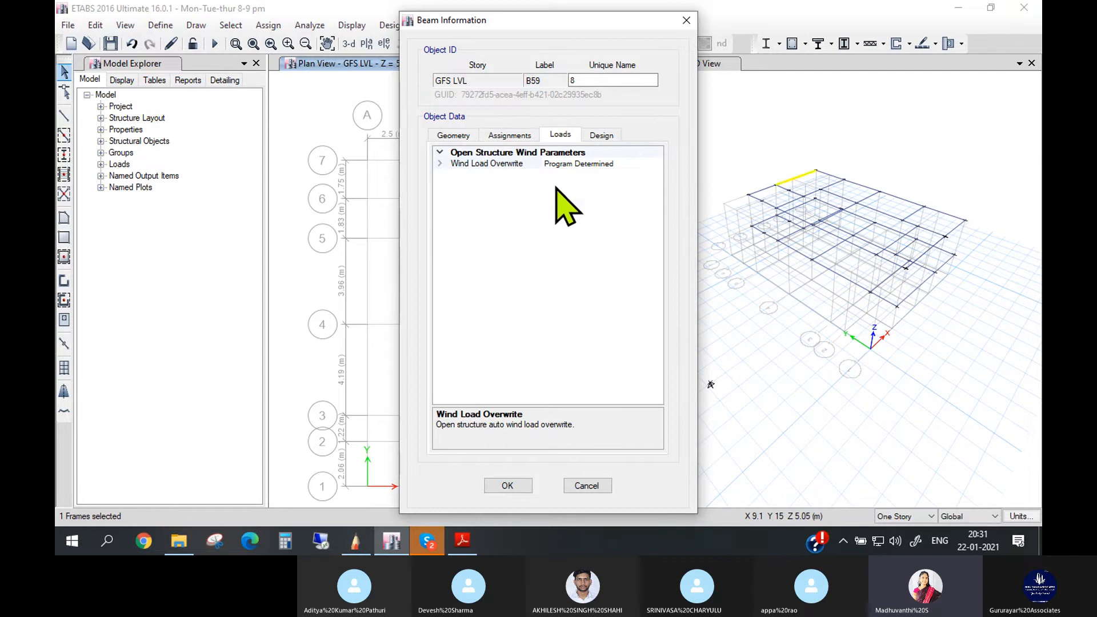
{"action": "left_click", "coordinate": [605, 139]}
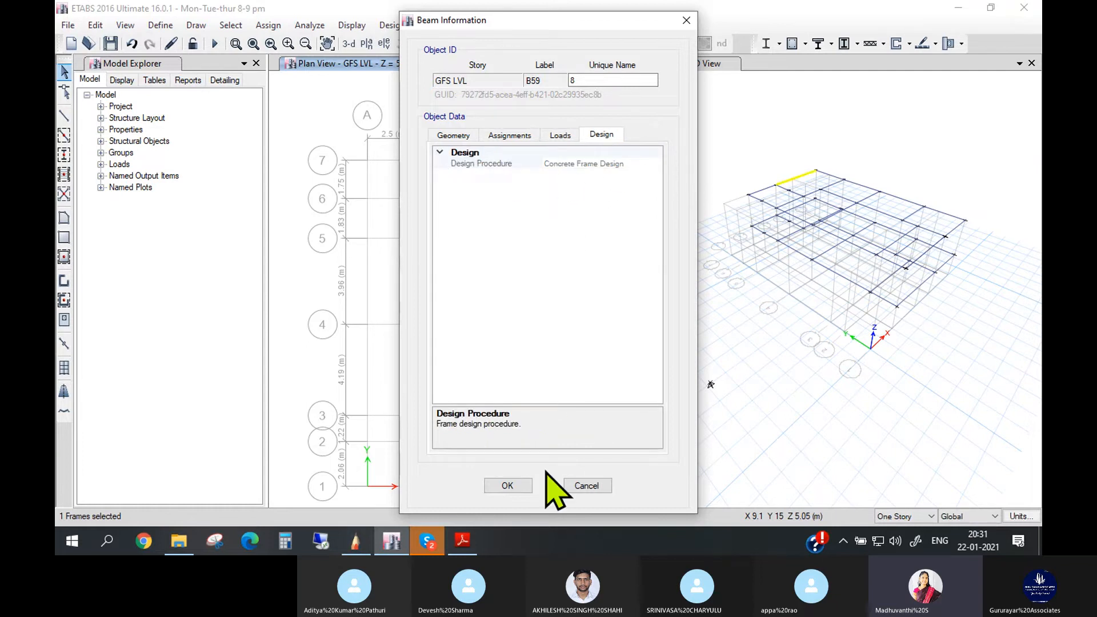
{"action": "left_click", "coordinate": [508, 485]}
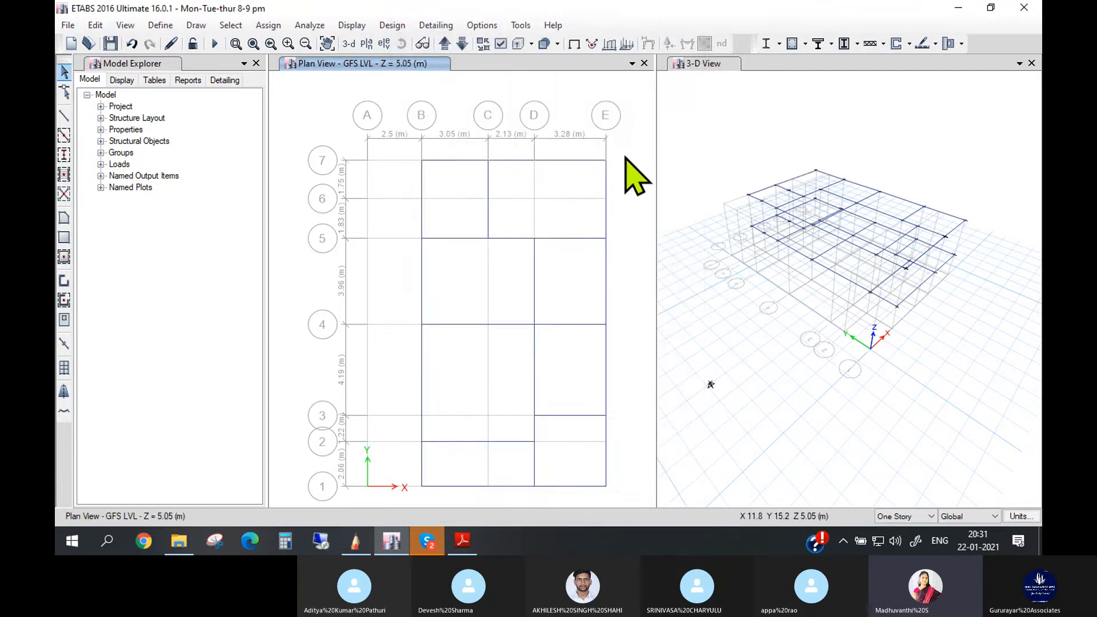
- Review the geometry, assignments and loads of the GFS LVL joint at E7 in the 3D view
{"action": "scroll", "coordinate": [822, 191], "scroll_direction": "up", "scroll_amount": 3}
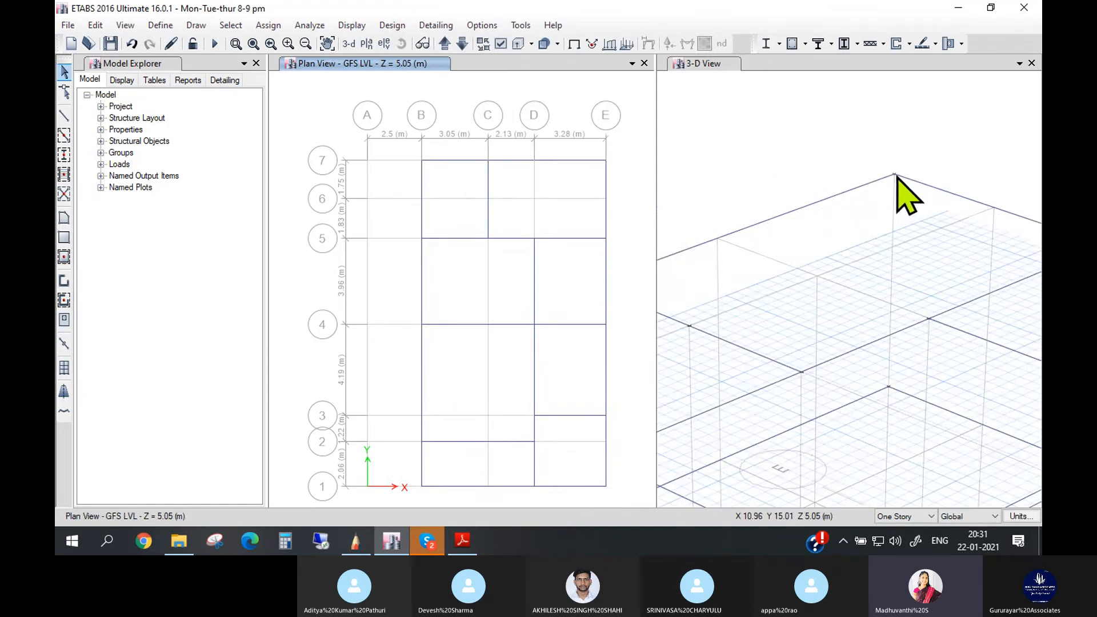
{"action": "left_click_drag", "start_coordinate": [905, 160], "coordinate": [887, 188]}
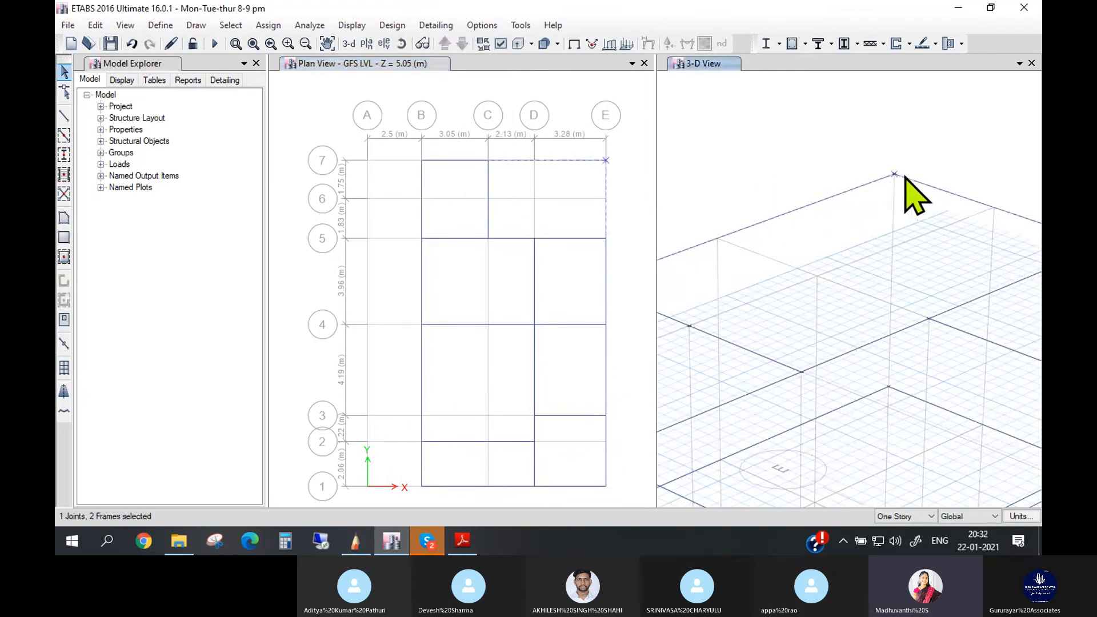
{"action": "right_click", "coordinate": [895, 173]}
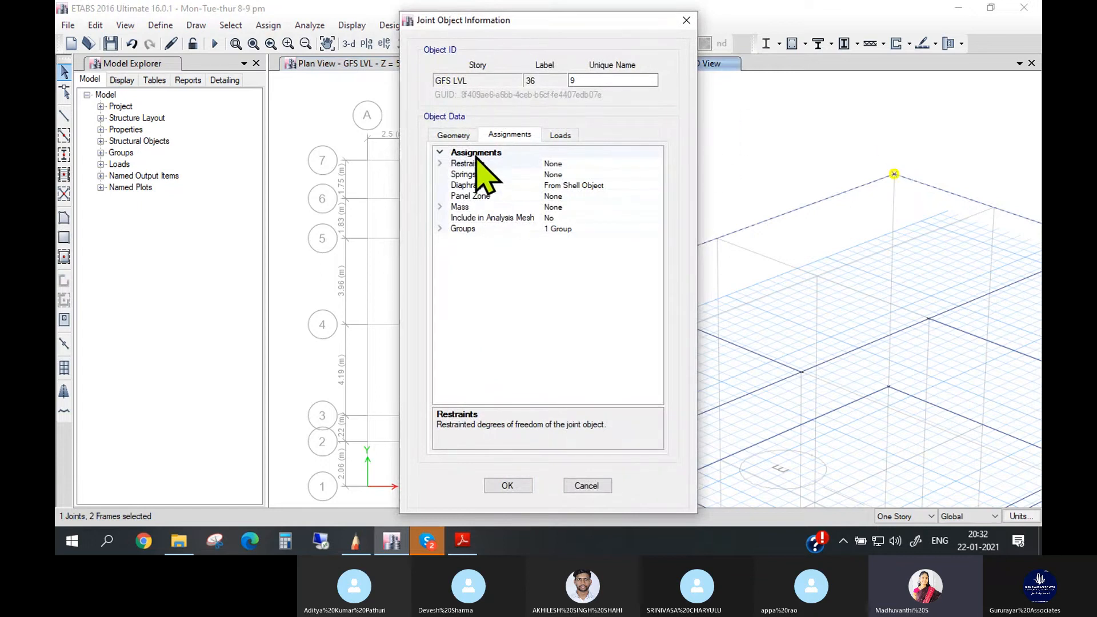
{"action": "left_click", "coordinate": [451, 136]}
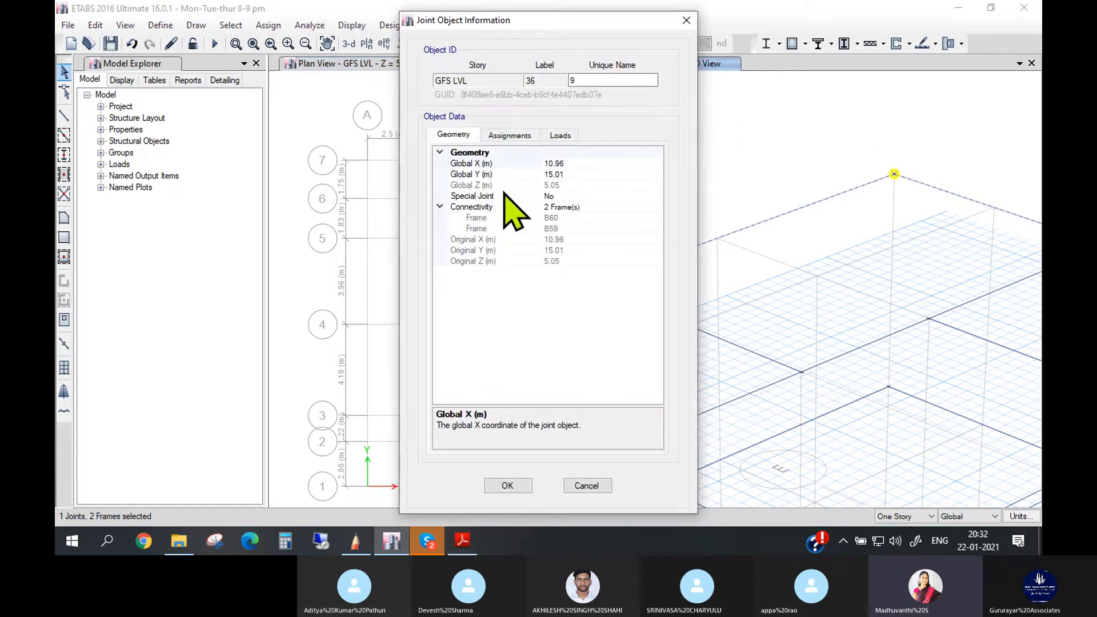
{"action": "left_click", "coordinate": [512, 136]}
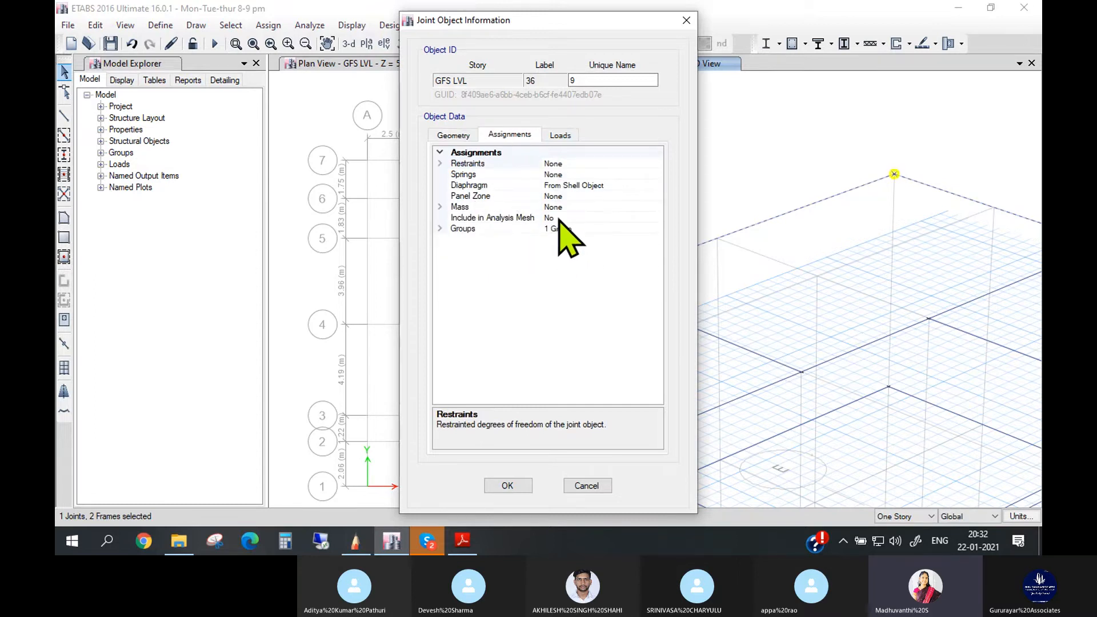
{"action": "left_click", "coordinate": [561, 137]}
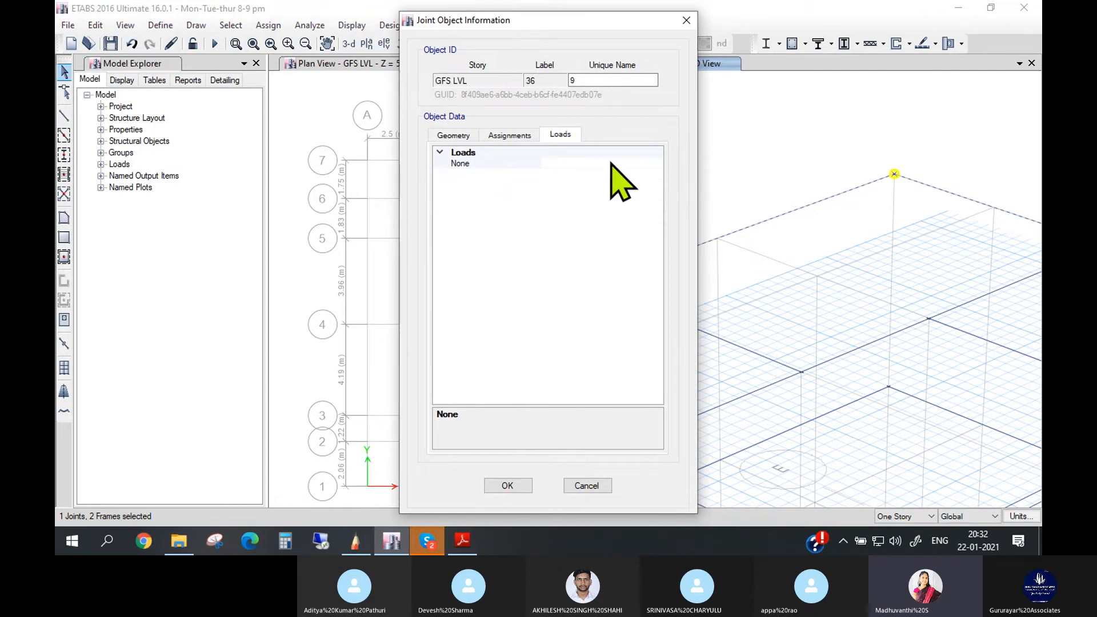
{"action": "left_click", "coordinate": [507, 486]}
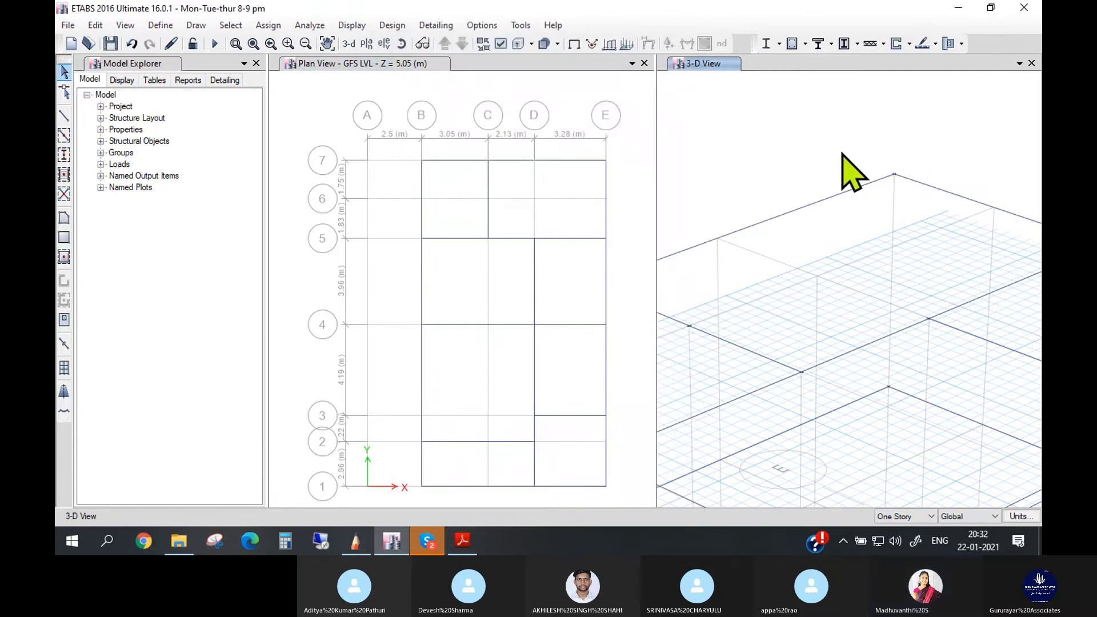
{"action": "scroll", "coordinate": [846, 165], "scroll_direction": "down", "scroll_amount": 5}
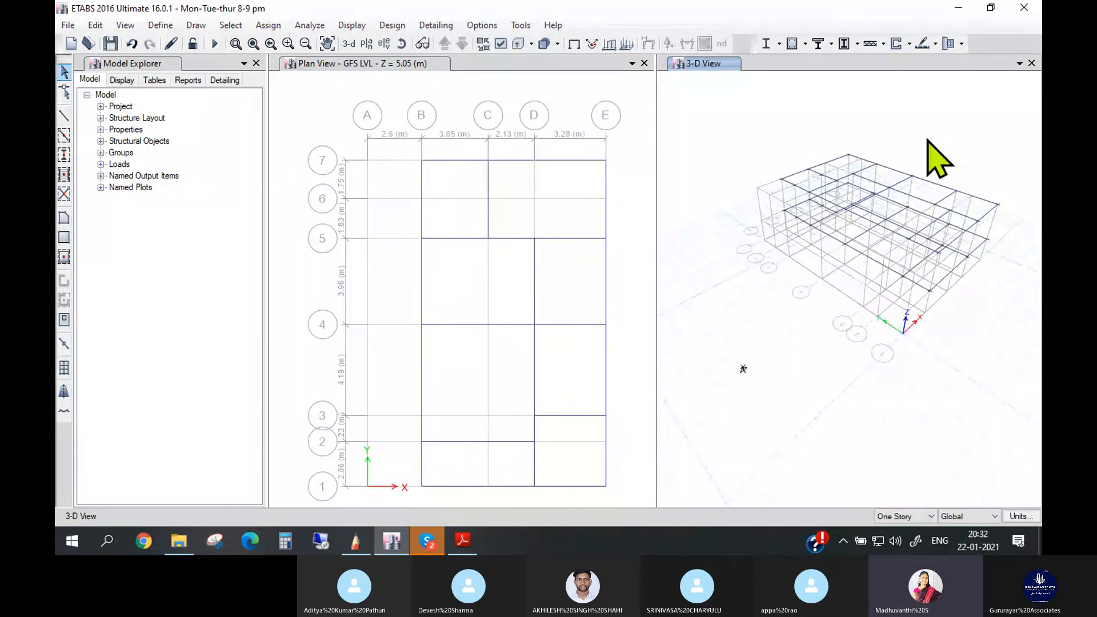
{"action": "scroll", "coordinate": [927, 141], "scroll_direction": "up", "scroll_amount": 3}
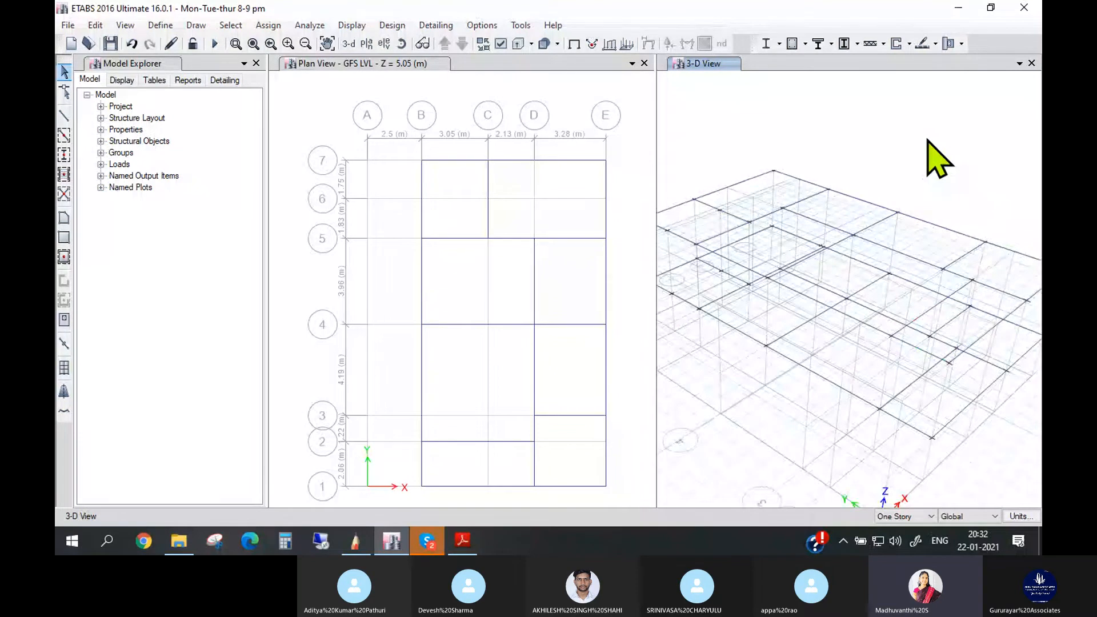
{"action": "left_click", "coordinate": [201, 26]}
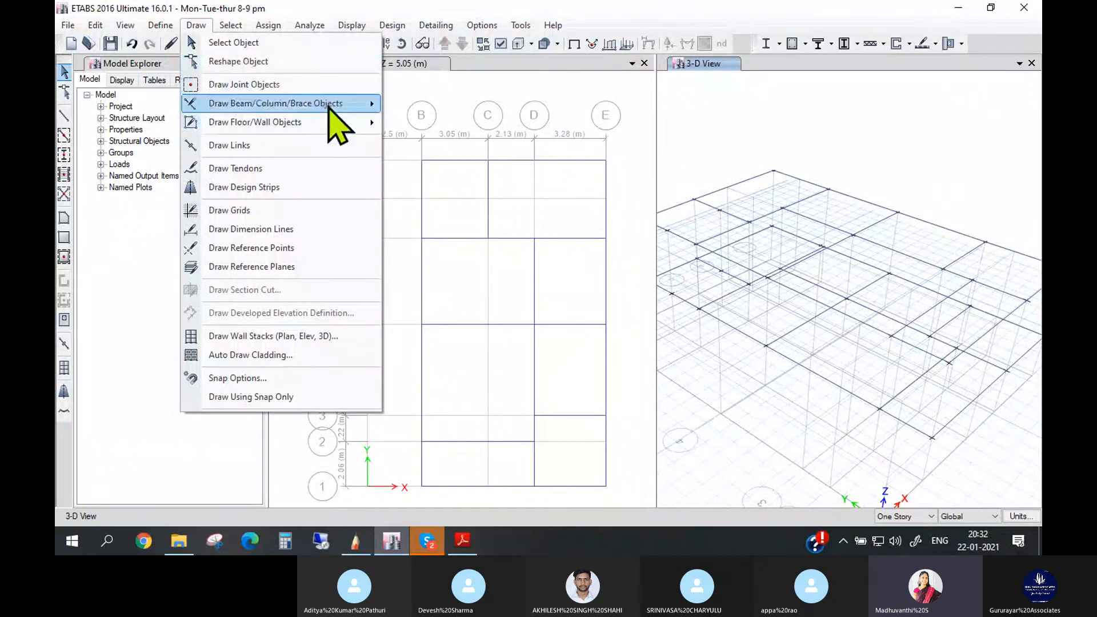
{"action": "mouse_move", "coordinate": [366, 104]}
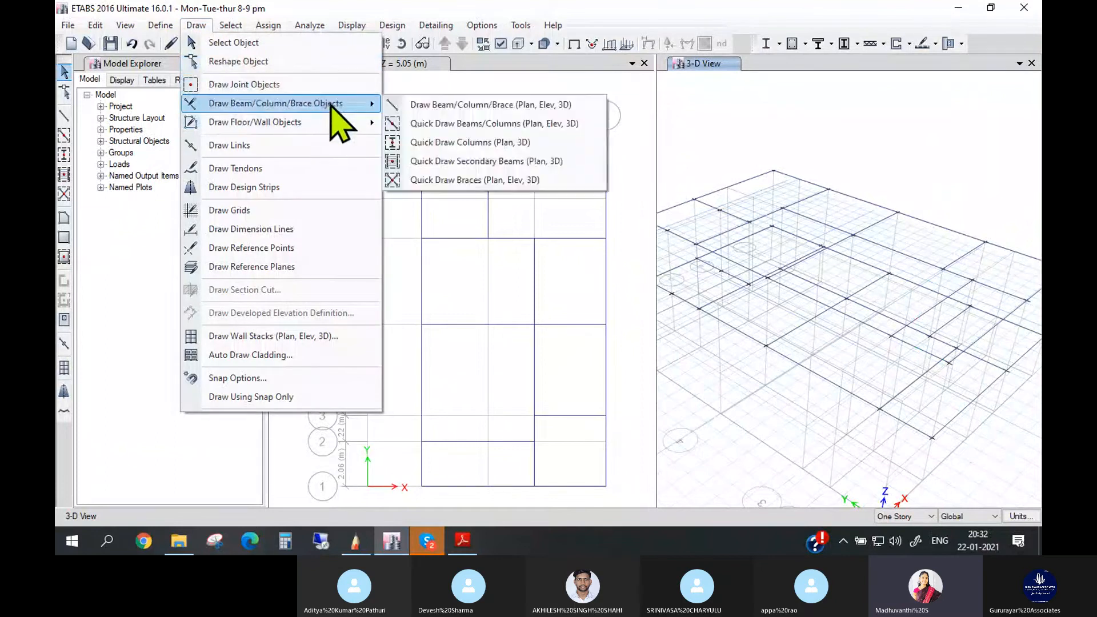
{"action": "left_click", "coordinate": [479, 106]}
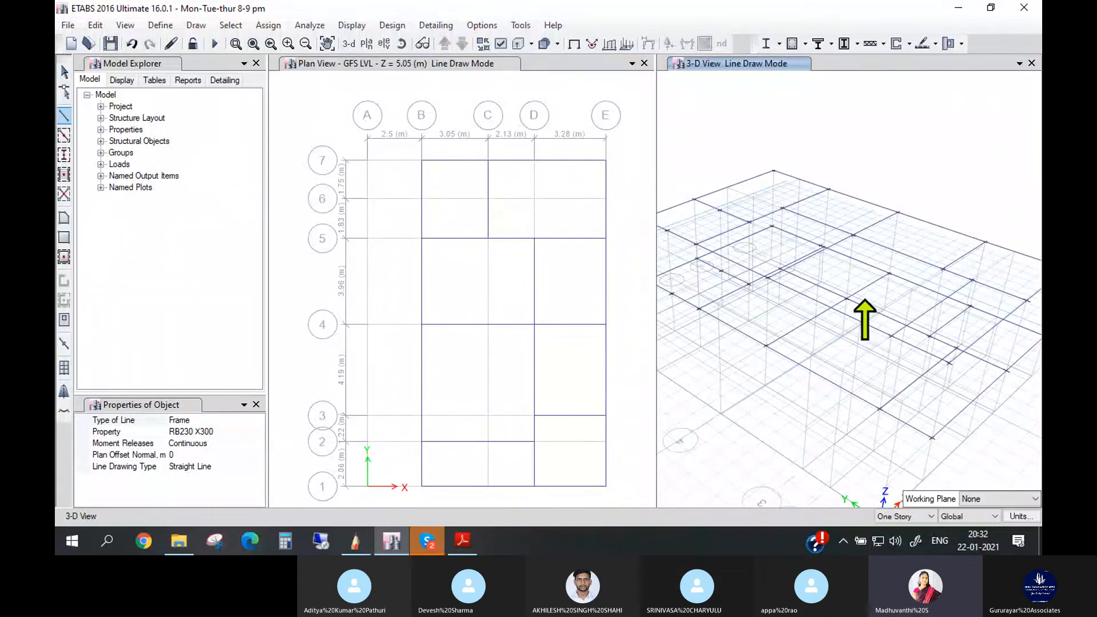
{"action": "scroll", "coordinate": [855, 338], "scroll_direction": "down", "scroll_amount": 3}
{"action": "scroll", "coordinate": [837, 376], "scroll_direction": "up", "scroll_amount": 3}
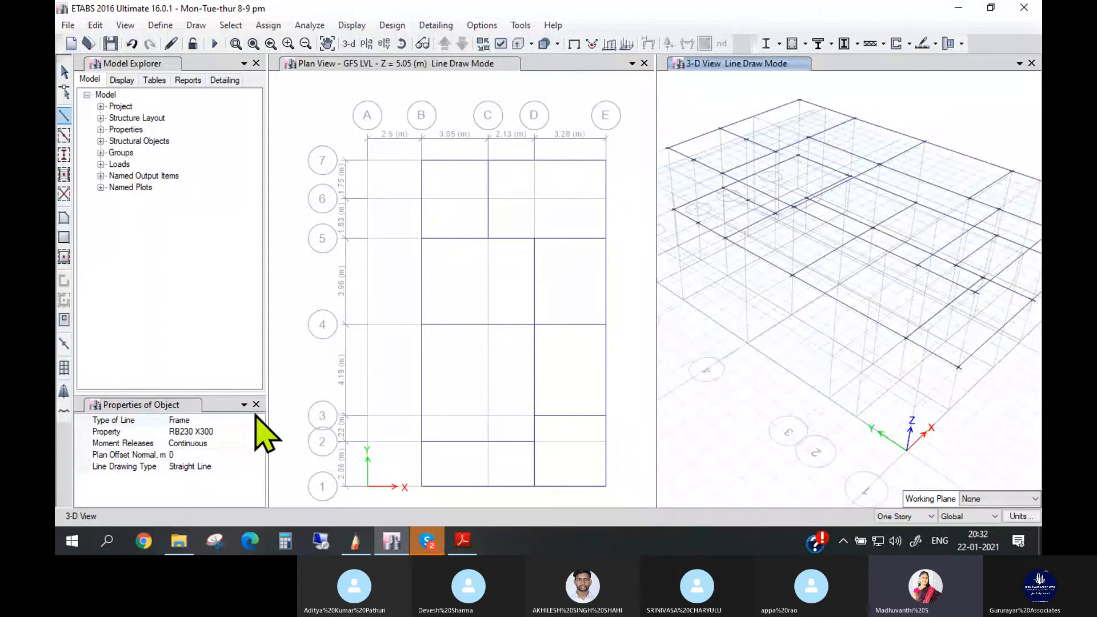
{"action": "key", "text": "Escape"}
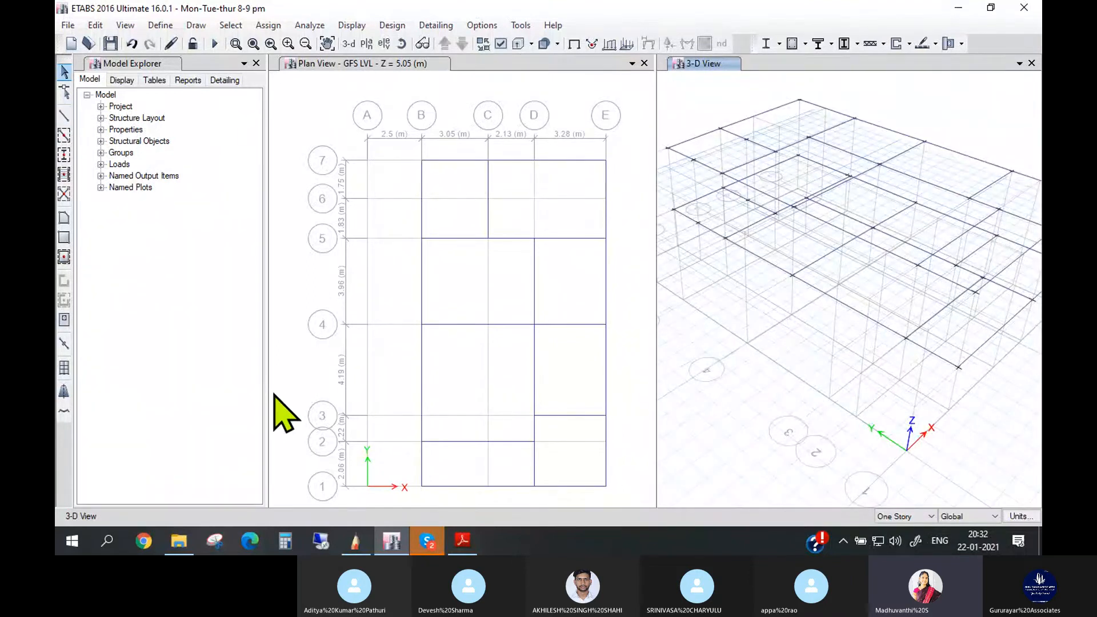
- Switch the story drawing scope to All Stories for the GFS LVL plan, then return it to One Story
{"action": "left_click", "coordinate": [921, 517]}
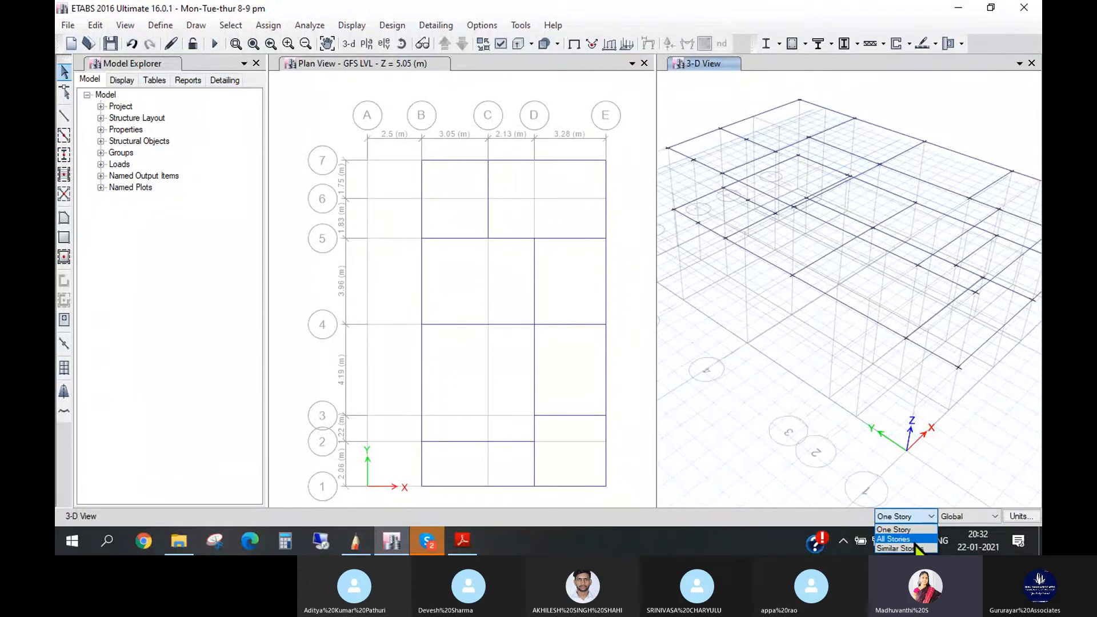
{"action": "left_click", "coordinate": [919, 530]}
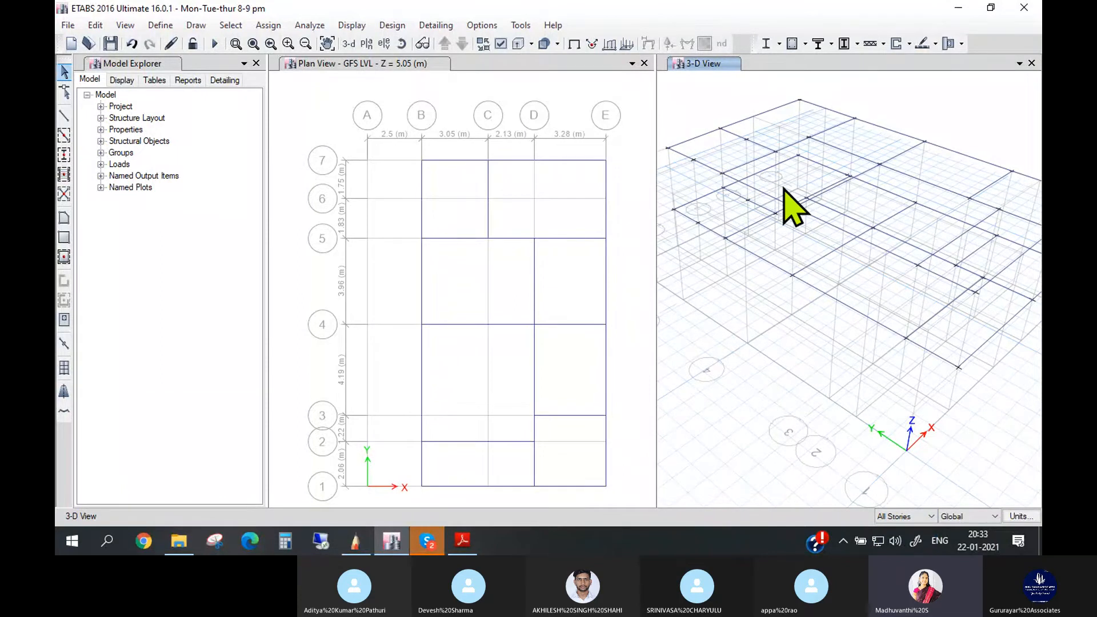
{"action": "left_click", "coordinate": [469, 88]}
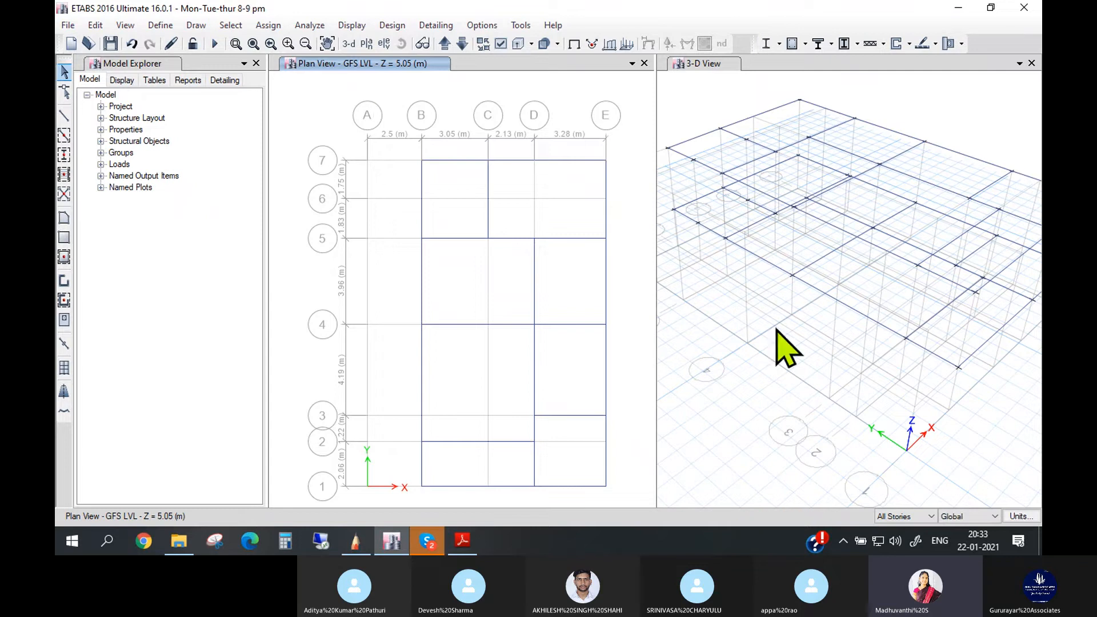
{"action": "left_click", "coordinate": [922, 515]}
{"action": "left_click", "coordinate": [894, 530]}
{"action": "left_click", "coordinate": [923, 516]}
{"action": "left_click", "coordinate": [894, 539]}
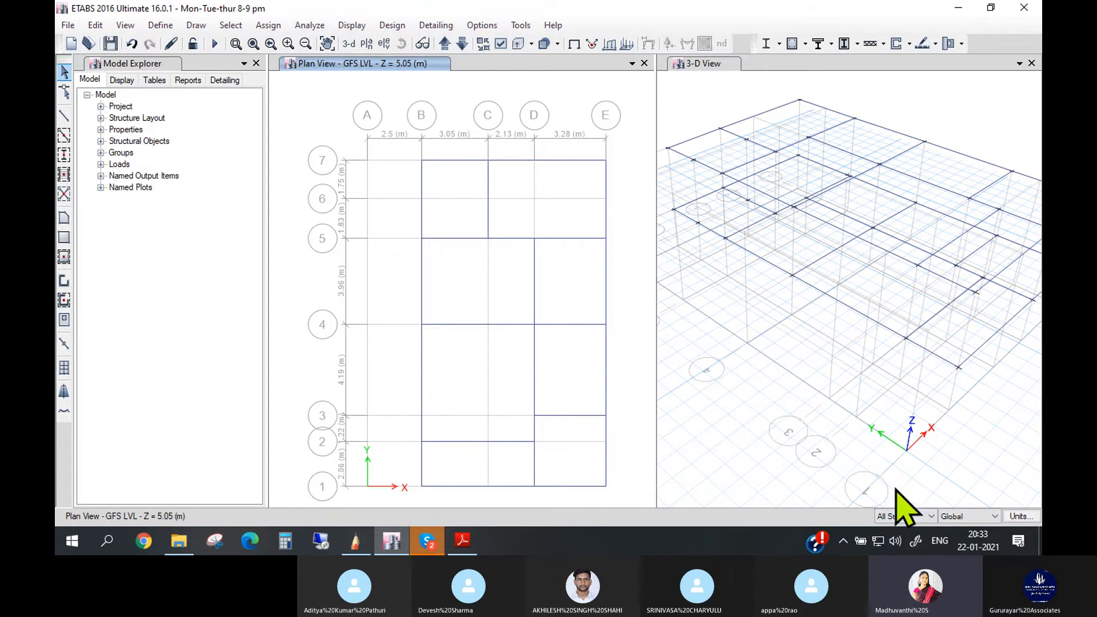
{"action": "left_click", "coordinate": [923, 516]}
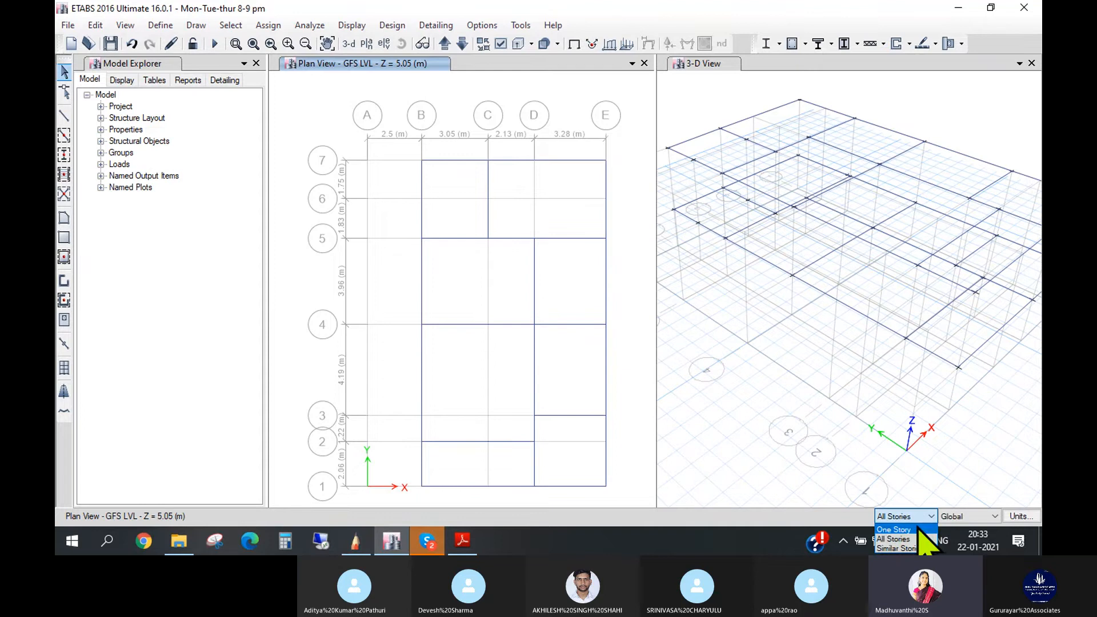
{"action": "left_click", "coordinate": [919, 529]}
- In Autodesk SketchBook, handwrite "Column →" beneath the "Beam → One Story" note, and return to ETABS
{"action": "left_click", "coordinate": [369, 548]}
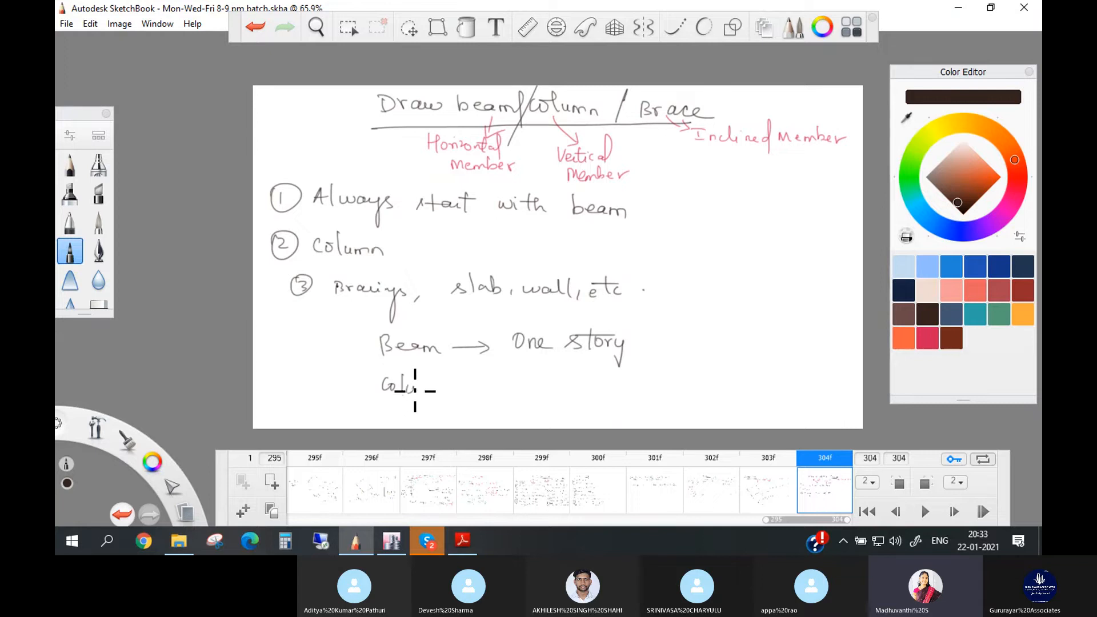
{"action": "left_click_drag", "start_coordinate": [487, 389], "coordinate": [482, 404]}
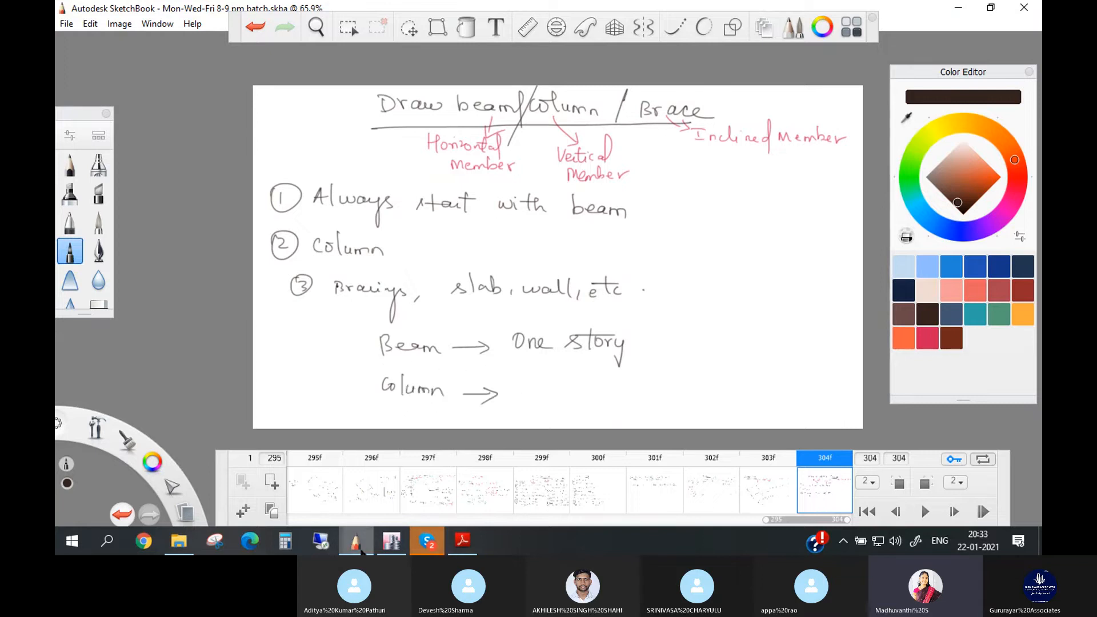
{"action": "left_click", "coordinate": [398, 549]}
{"action": "mouse_move", "coordinate": [428, 545]}
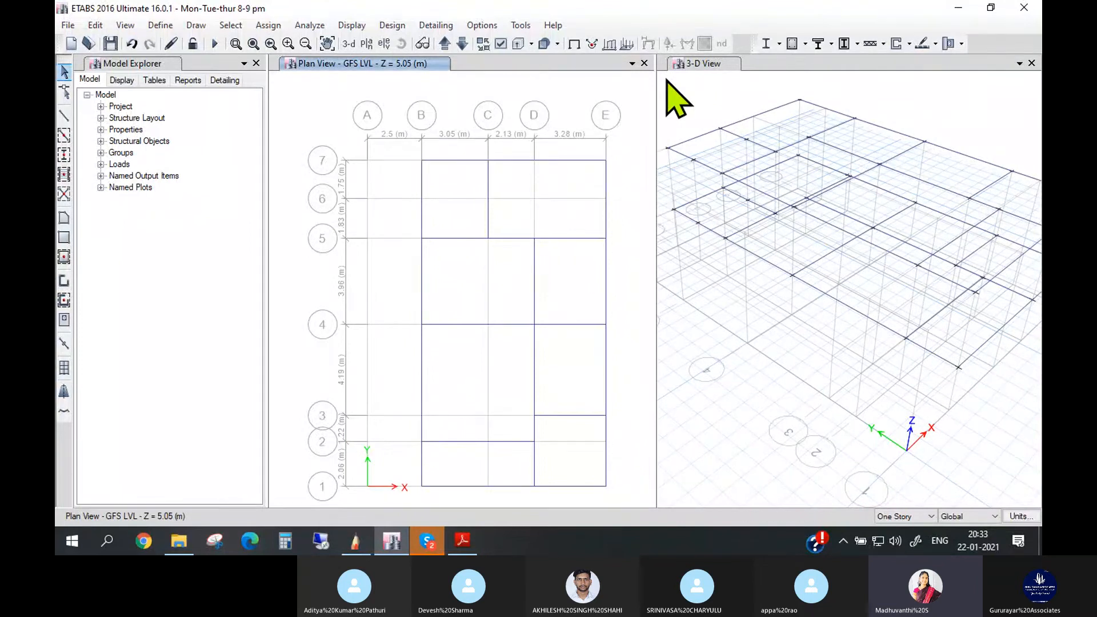
- Set the story drawing scope to All Stories, complete the SketchBook column note with "All Stories", and return to ETABS
{"action": "left_click", "coordinate": [903, 516]}
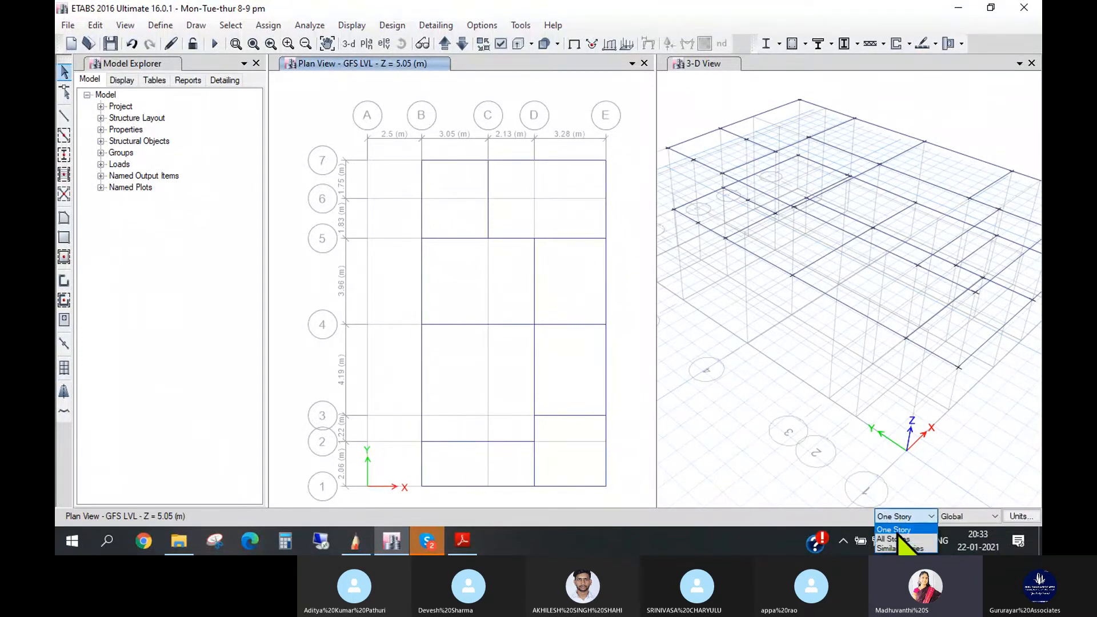
{"action": "left_click", "coordinate": [900, 539]}
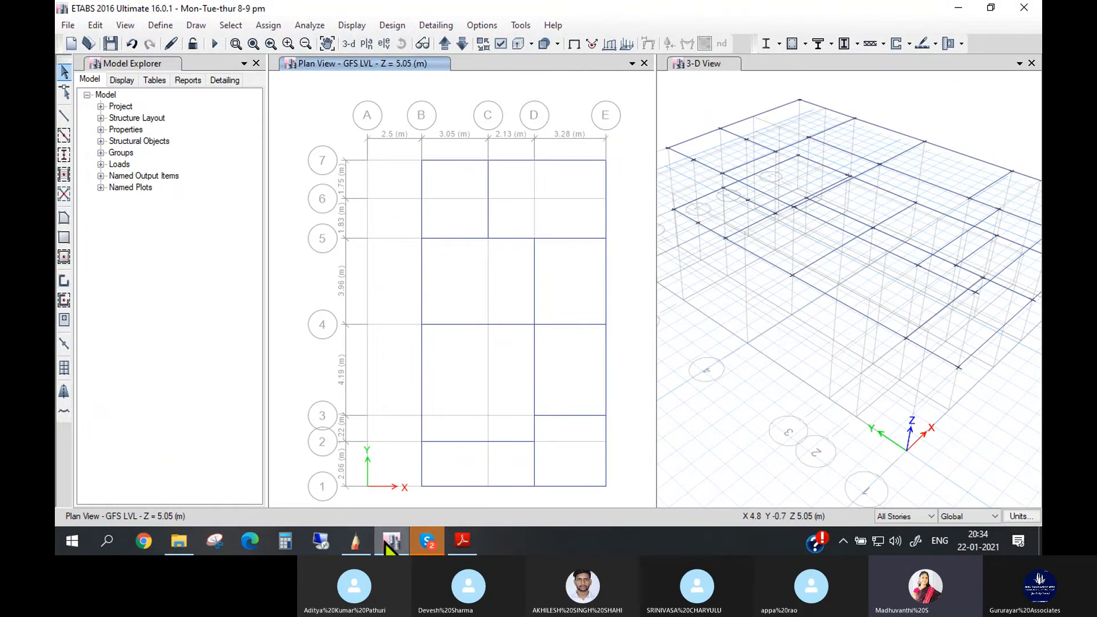
{"action": "mouse_move", "coordinate": [394, 522]}
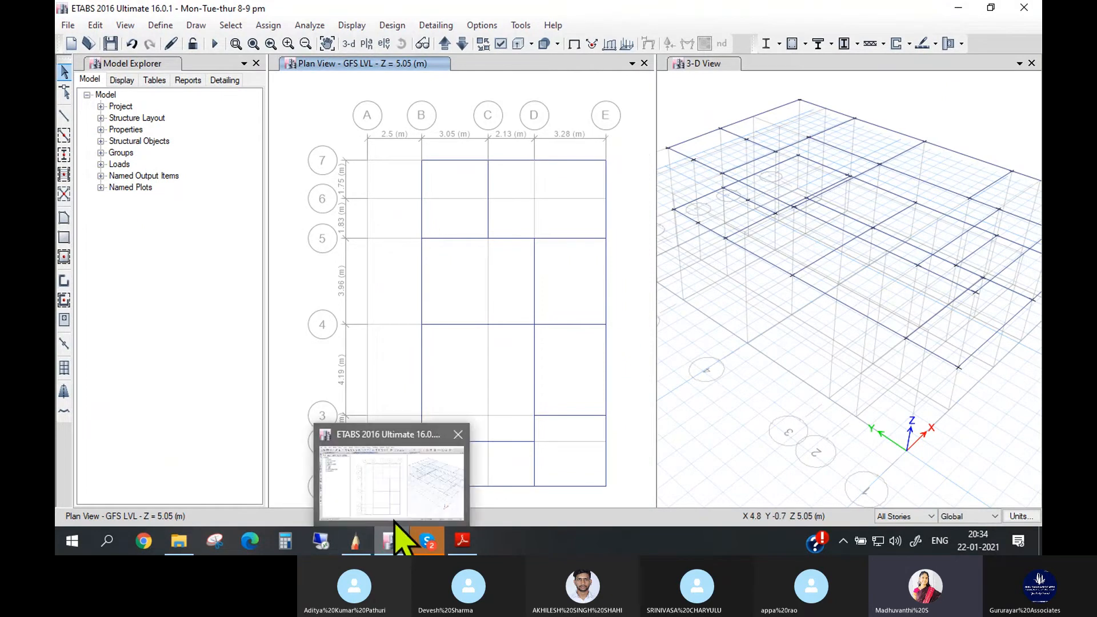
{"action": "left_click", "coordinate": [369, 544]}
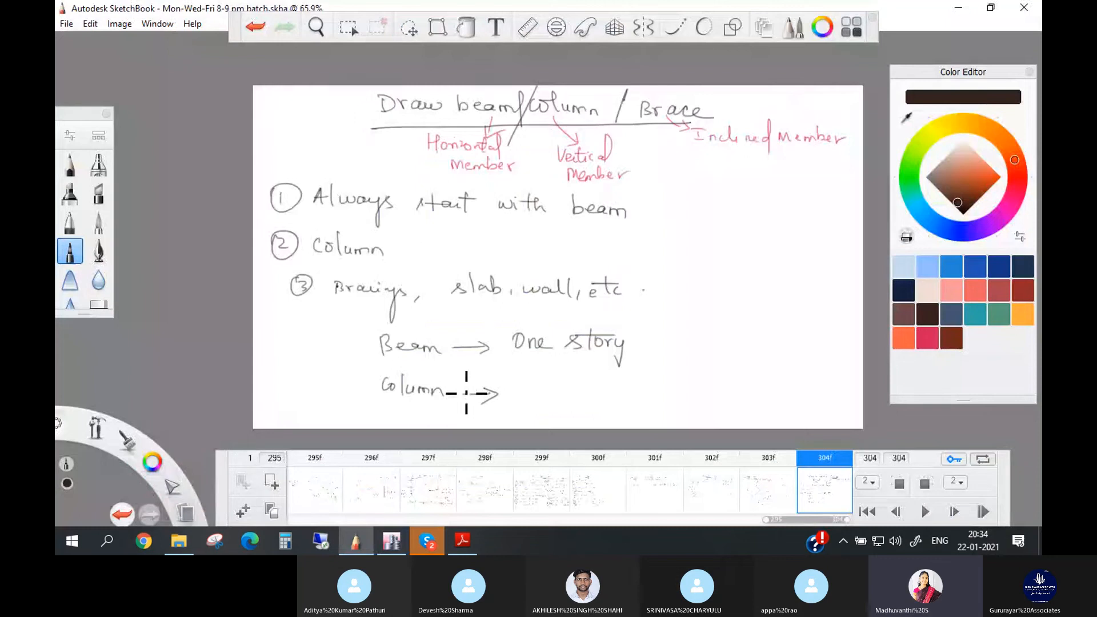
{"action": "left_click_drag", "start_coordinate": [512, 398], "coordinate": [526, 376]}
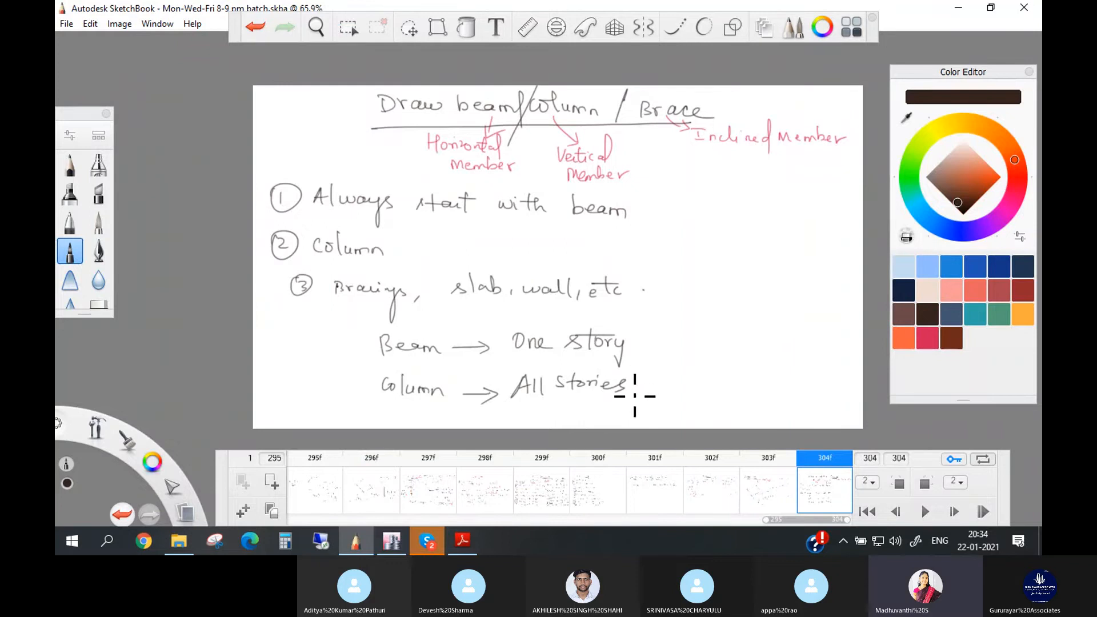
{"action": "left_click", "coordinate": [393, 541]}
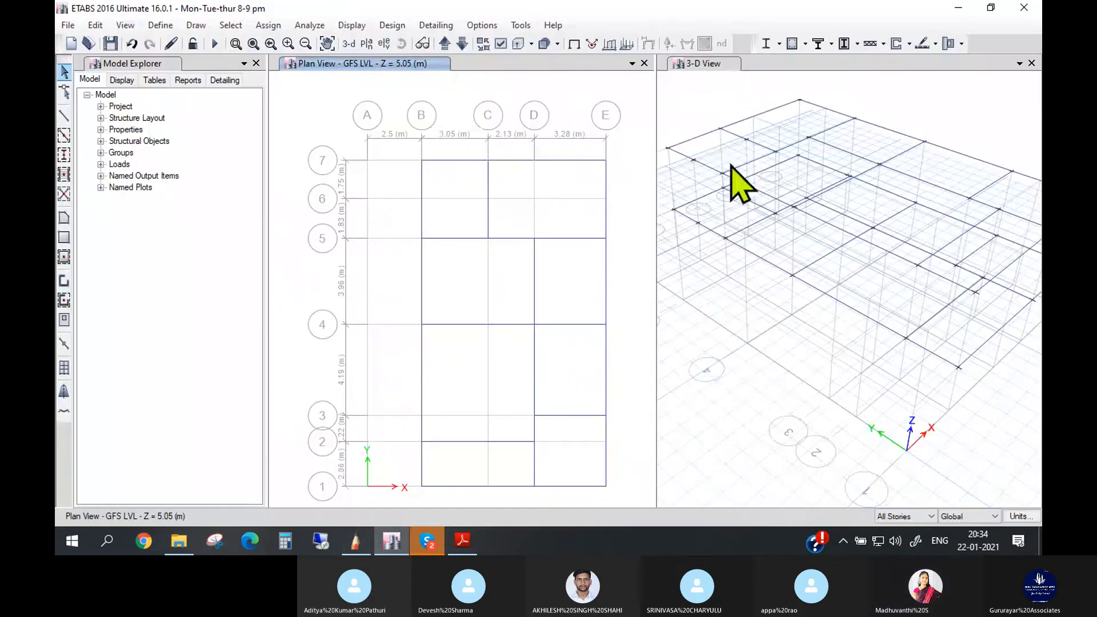
- Start drawing straight frame lines in the 3D view with the section property Col 230 X 300
{"action": "scroll", "coordinate": [883, 122], "scroll_direction": "down", "scroll_amount": 3}
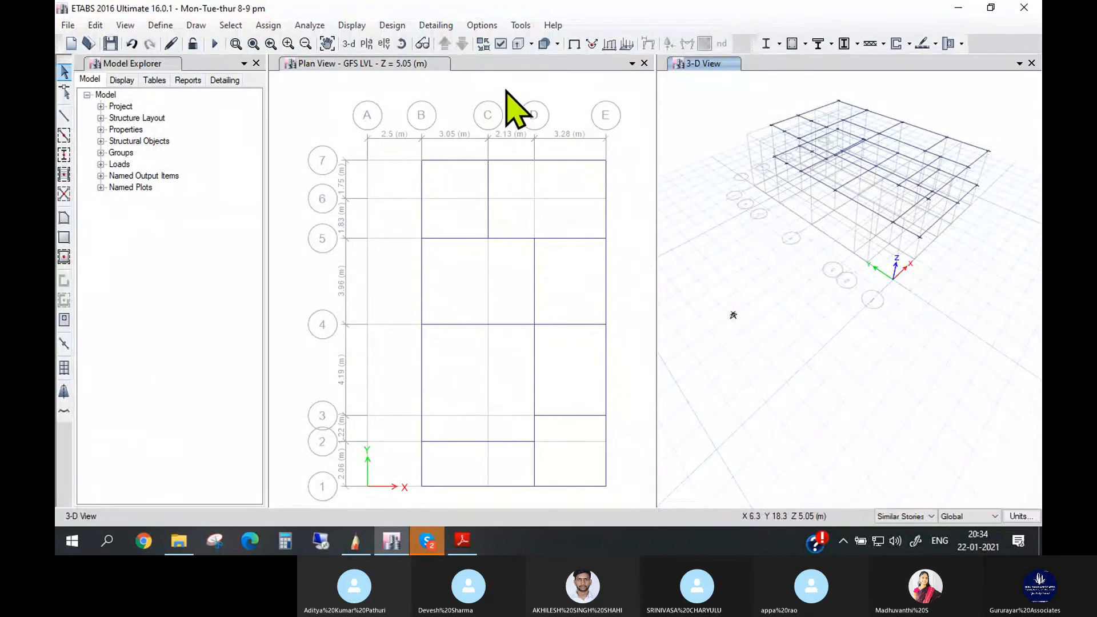
{"action": "left_click", "coordinate": [697, 105]}
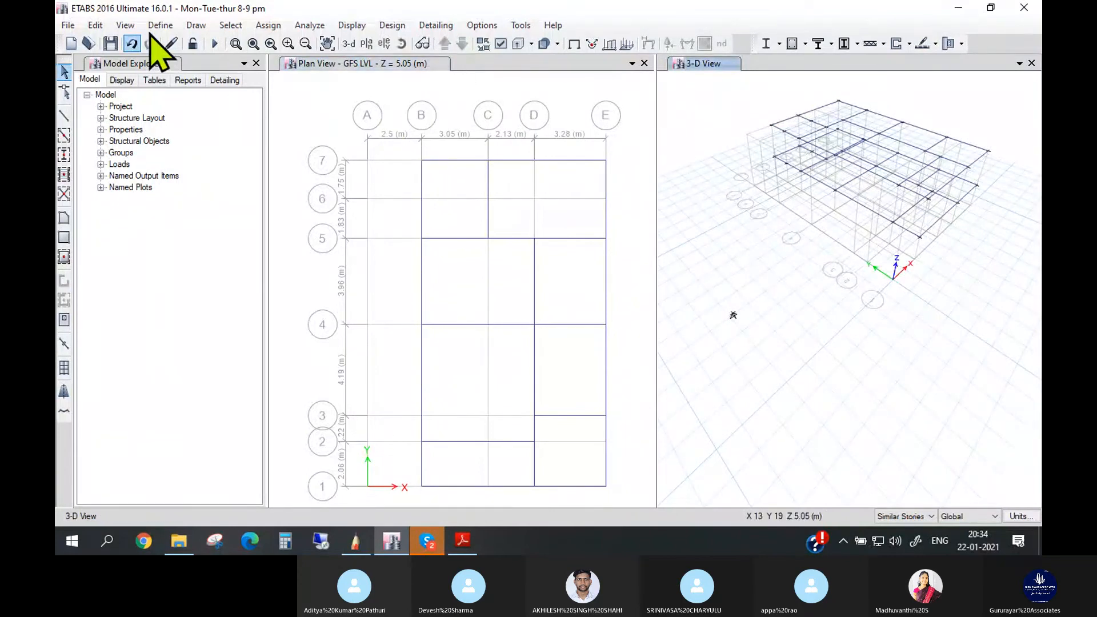
{"action": "left_click", "coordinate": [189, 30]}
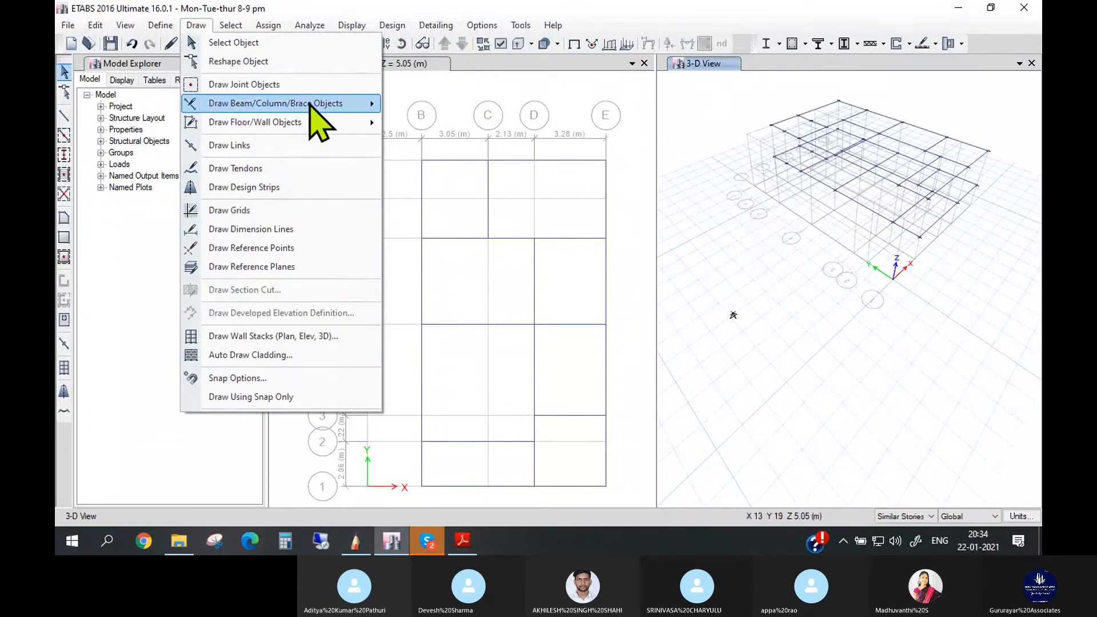
{"action": "mouse_move", "coordinate": [310, 105]}
{"action": "left_click", "coordinate": [457, 104]}
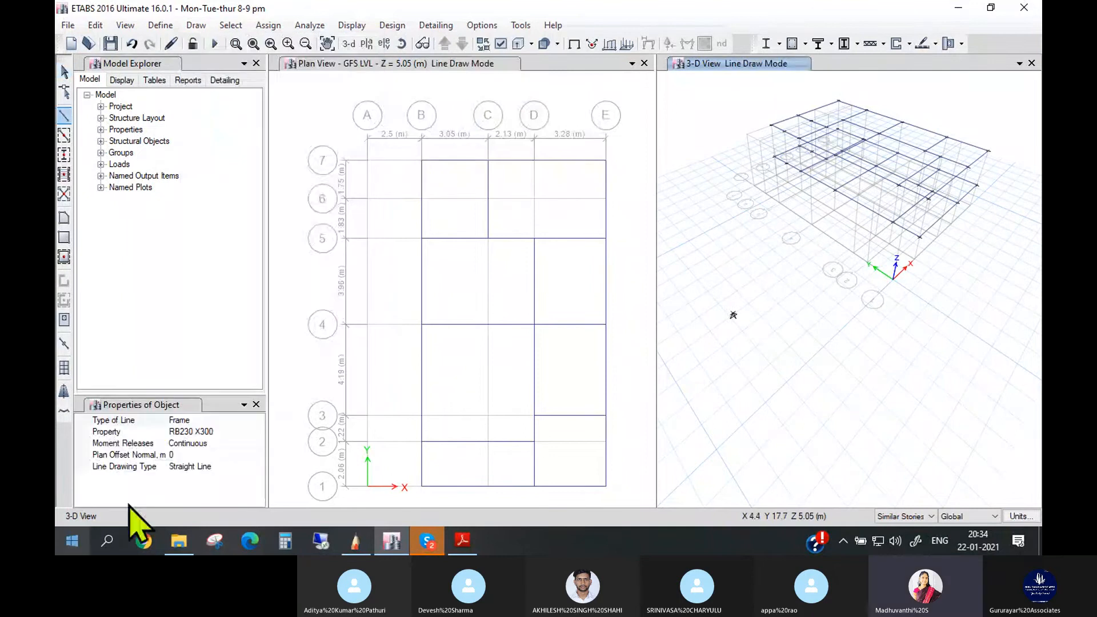
{"action": "left_click", "coordinate": [220, 431]}
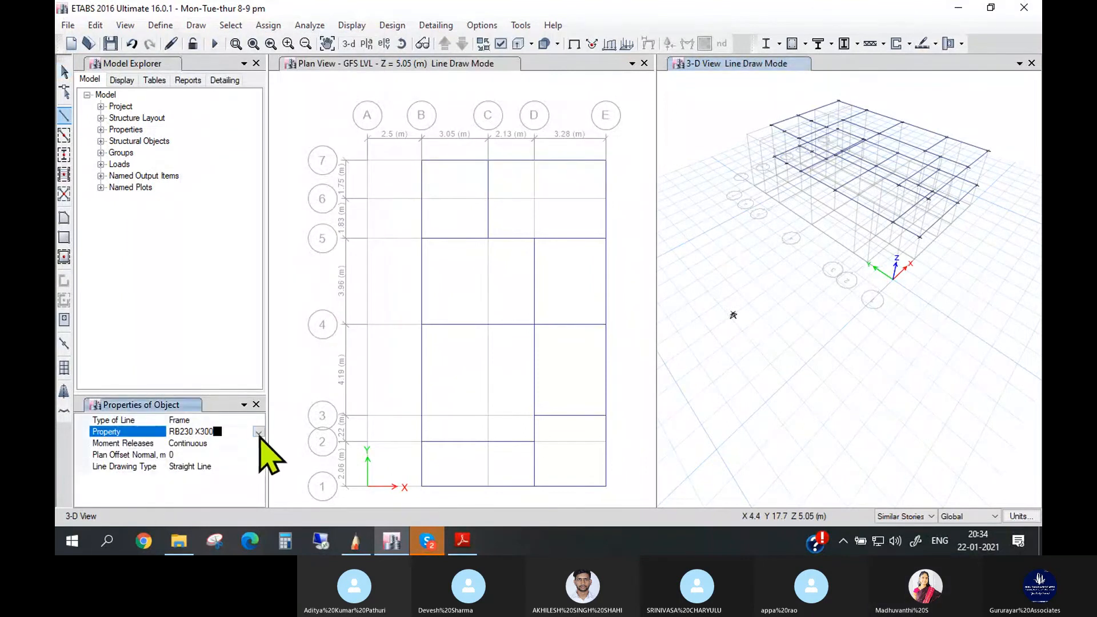
{"action": "left_click", "coordinate": [258, 432]}
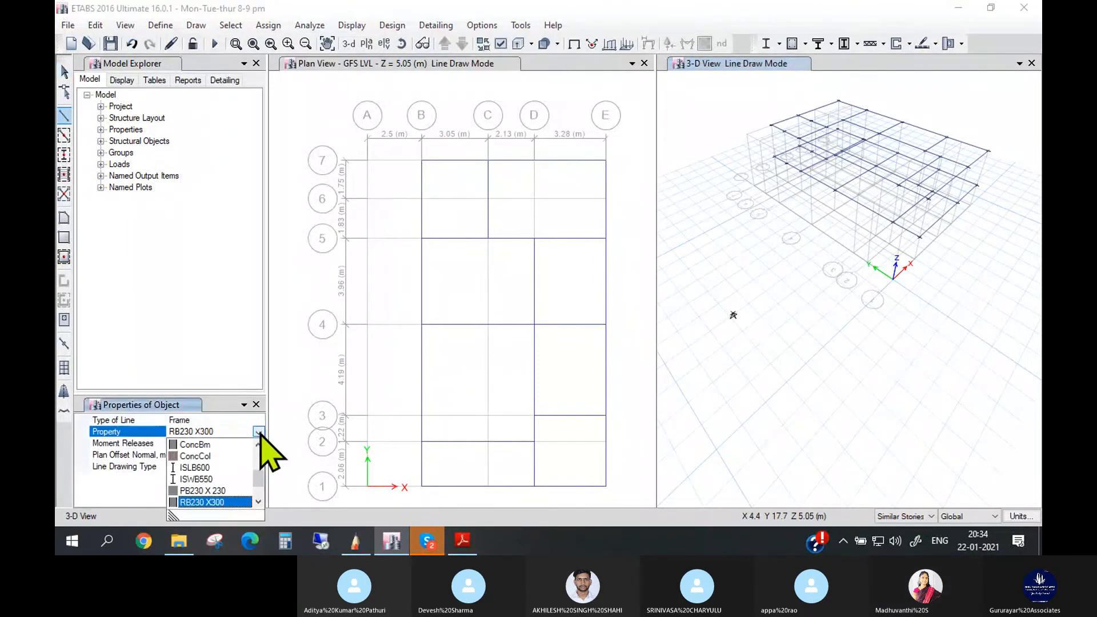
{"action": "left_click", "coordinate": [233, 429]}
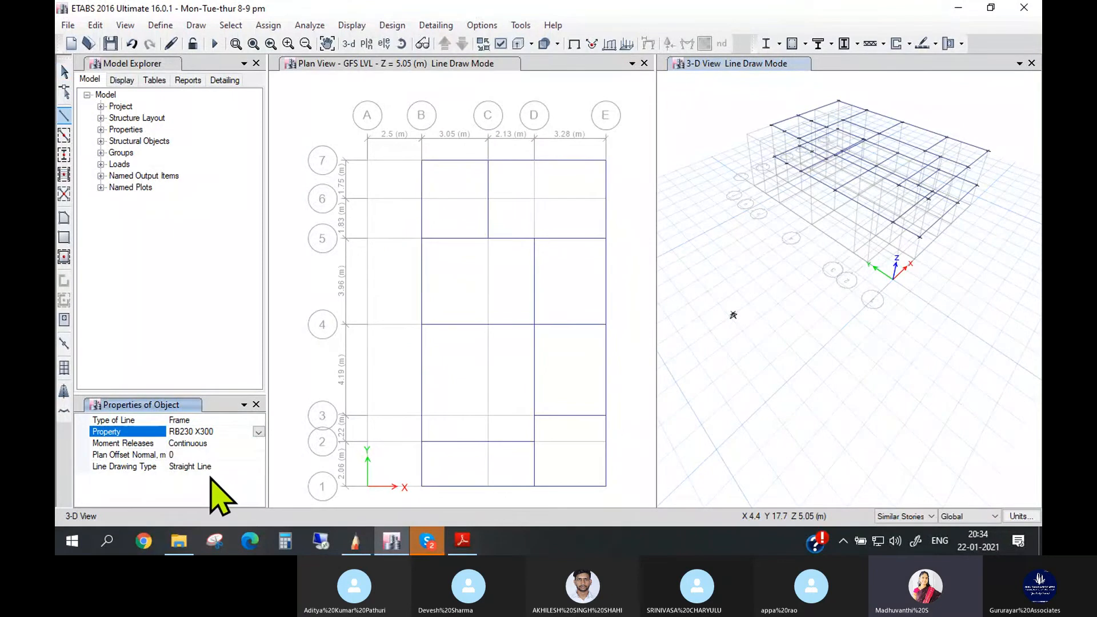
{"action": "left_click", "coordinate": [259, 432]}
{"action": "left_click", "coordinate": [258, 502]}
{"action": "left_click", "coordinate": [259, 502]}
{"action": "left_click", "coordinate": [258, 444]}
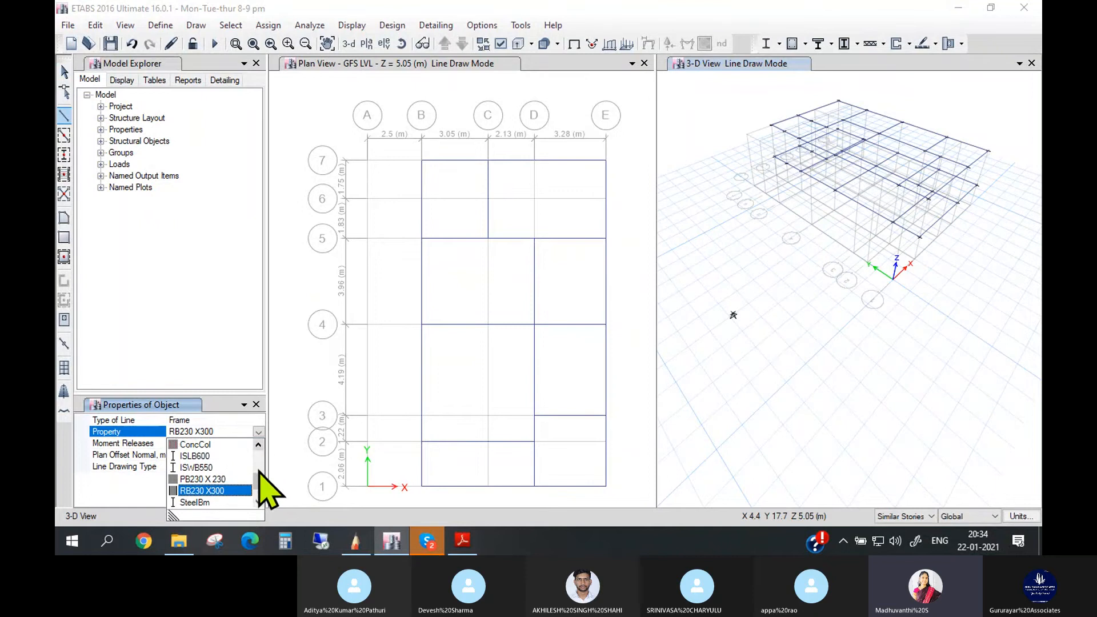
{"action": "left_click", "coordinate": [259, 502]}
{"action": "left_click", "coordinate": [259, 501]}
{"action": "left_click_drag", "start_coordinate": [260, 486], "coordinate": [257, 465]}
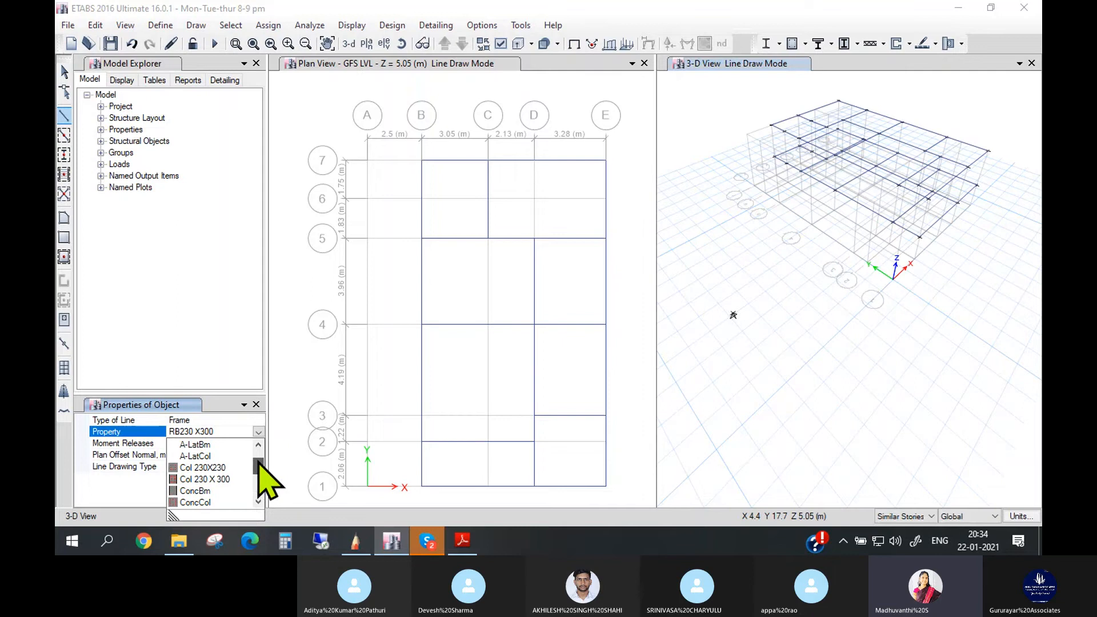
{"action": "left_click", "coordinate": [221, 480]}
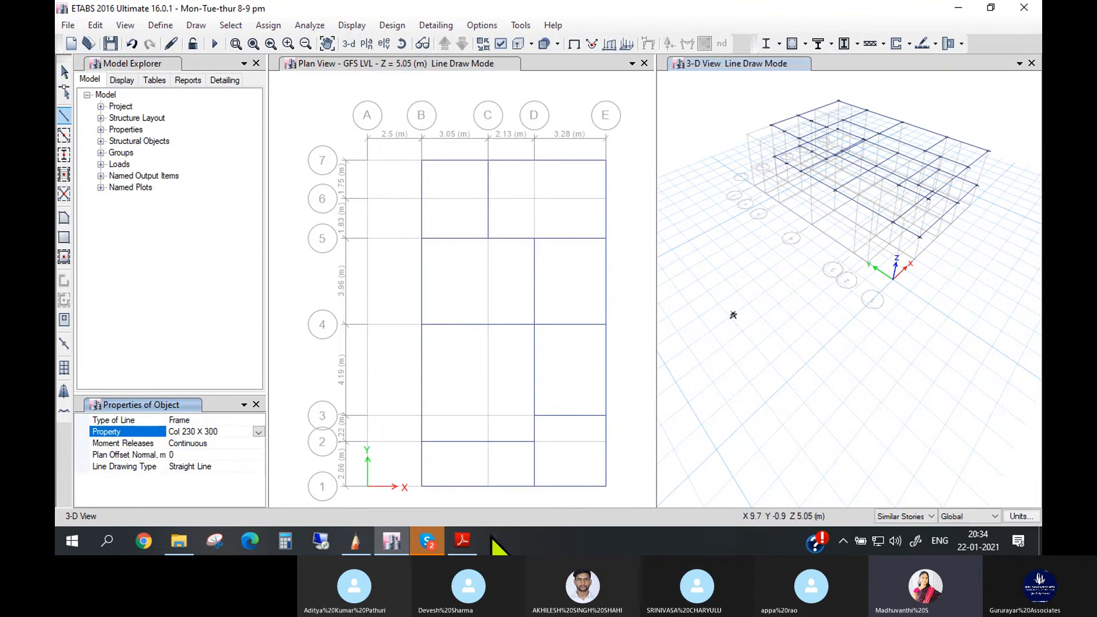
- Examine the floor plan in 1.Sample Dwg.pdf in Adobe Reader alongside the 3D beam model for the column locations
{"action": "left_click", "coordinate": [463, 540]}
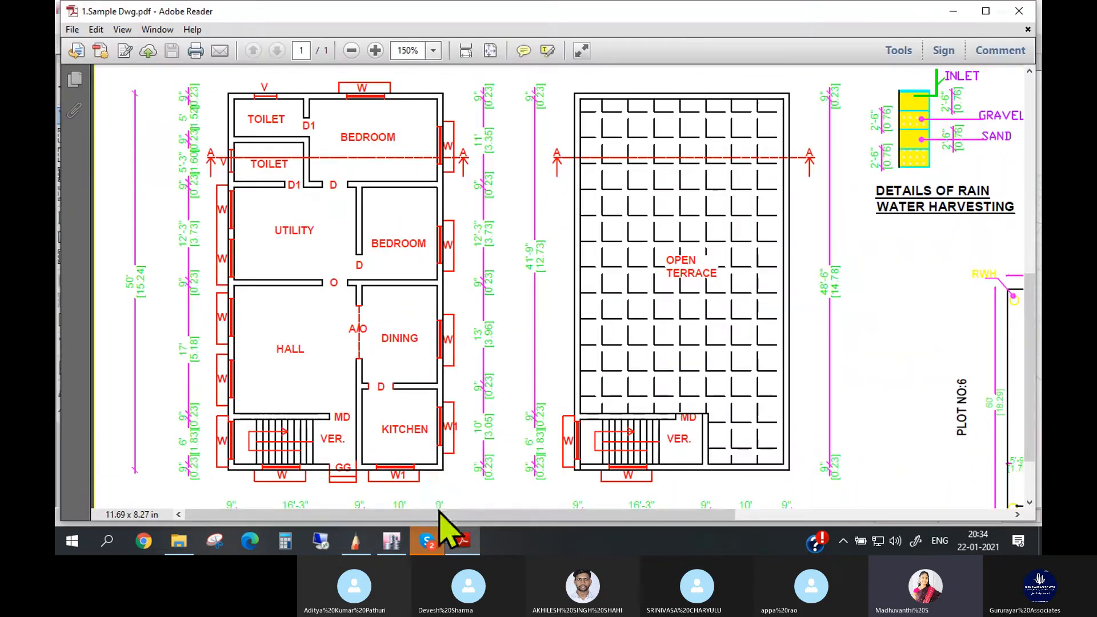
{"action": "left_click", "coordinate": [391, 541]}
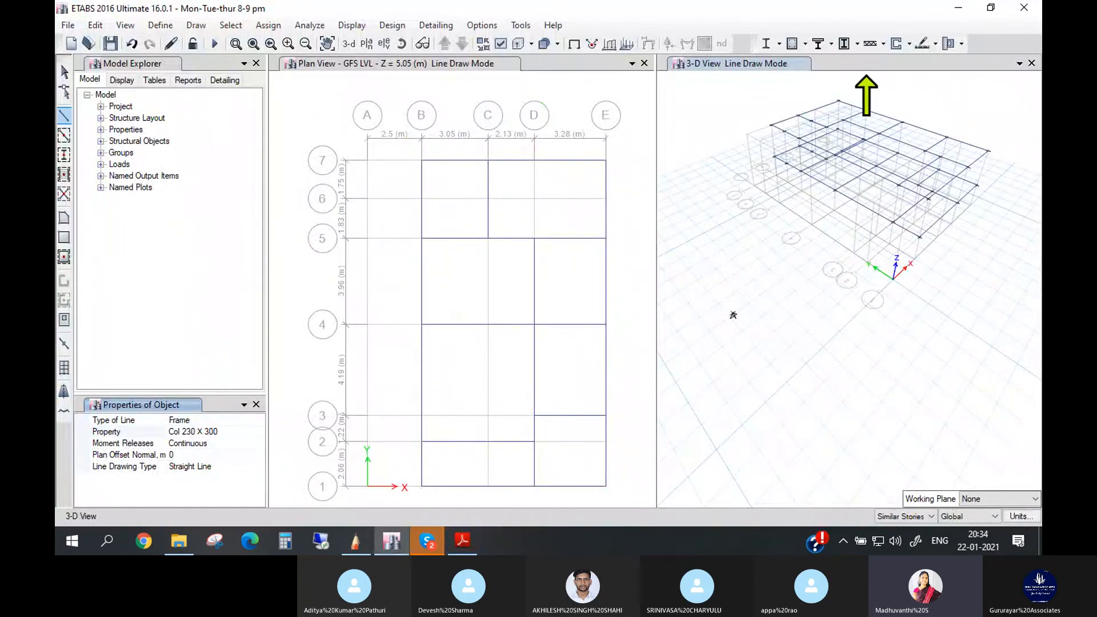
{"action": "scroll", "coordinate": [866, 77], "scroll_direction": "up", "scroll_amount": 2}
{"action": "scroll", "coordinate": [774, 110], "scroll_direction": "up", "scroll_amount": 2}
{"action": "scroll", "coordinate": [759, 129], "scroll_direction": "up", "scroll_amount": 2}
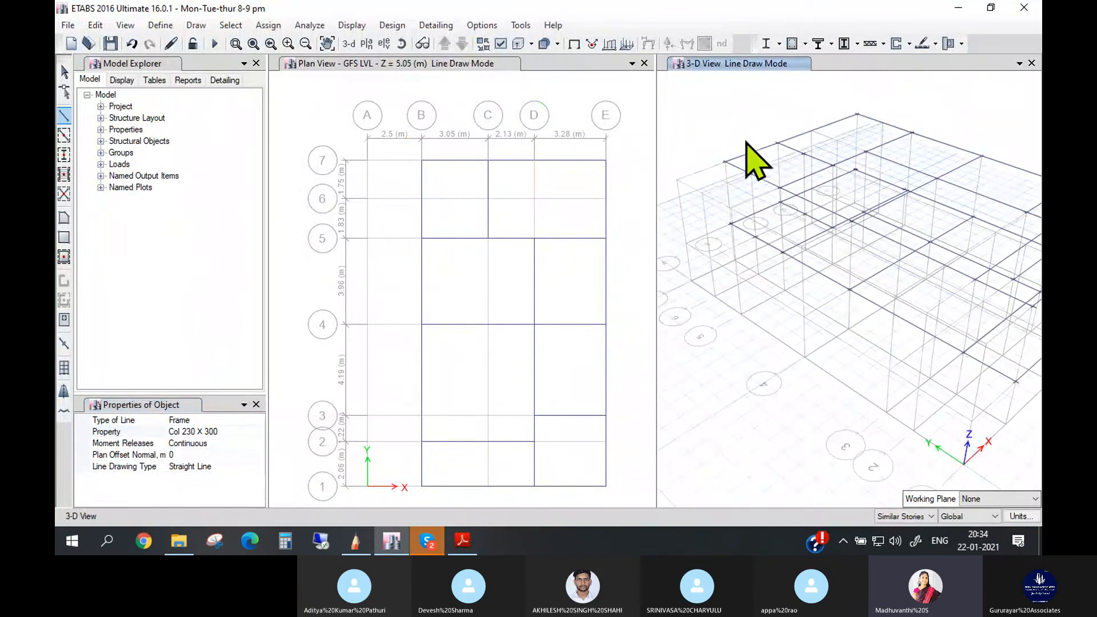
{"action": "left_click", "coordinate": [359, 541]}
{"action": "left_click", "coordinate": [462, 540]}
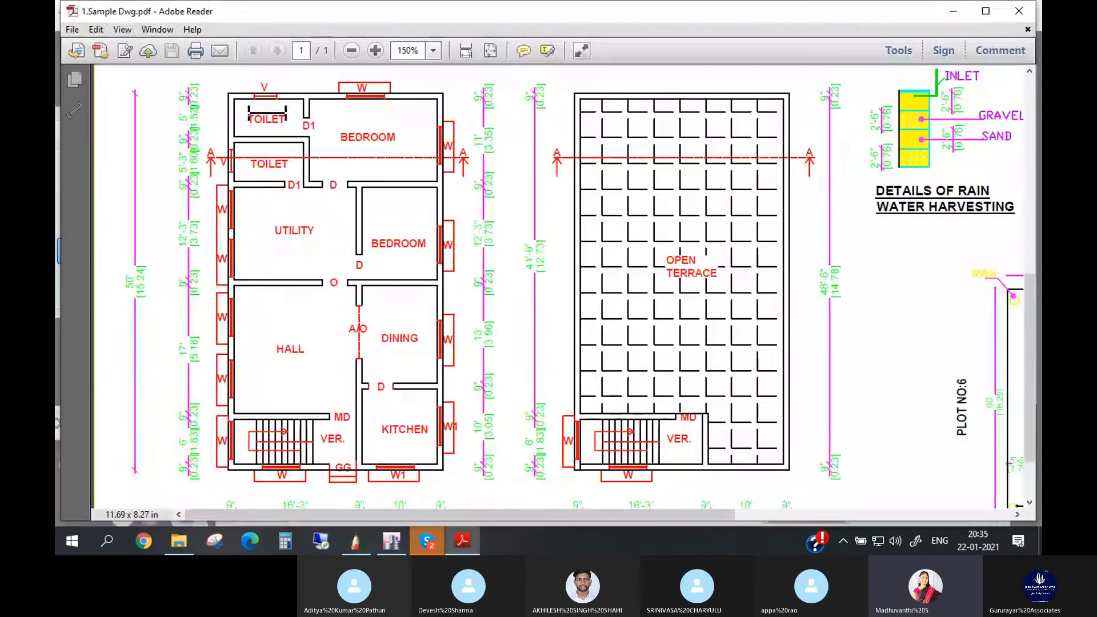
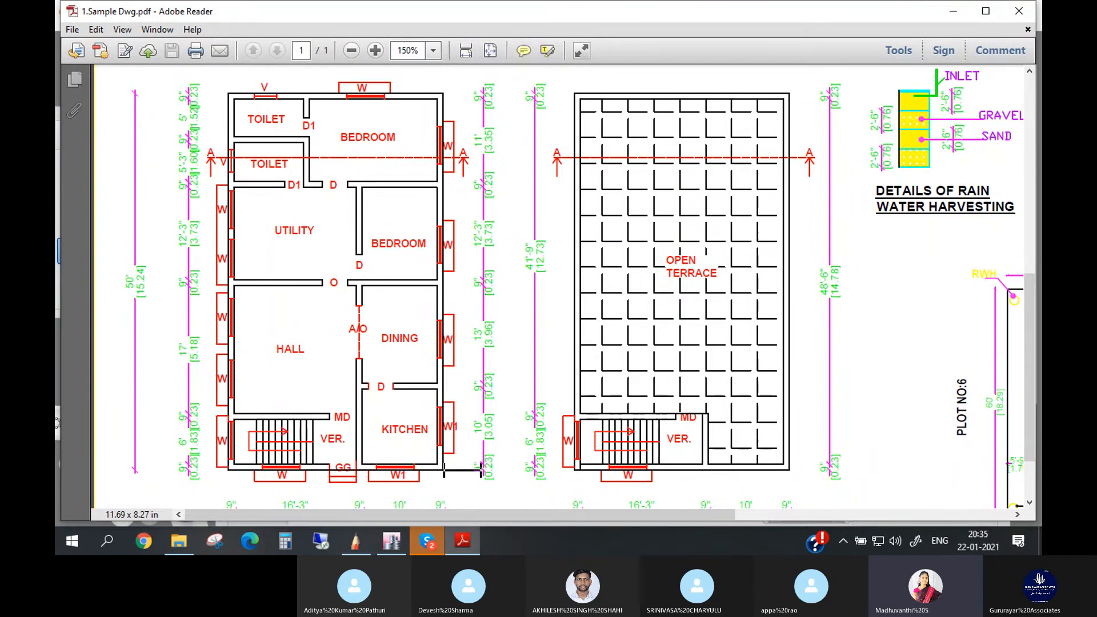
- Return to ETABS and change the story drawing scope to One Story for drawing columns in the 3D view
{"action": "left_click", "coordinate": [391, 540]}
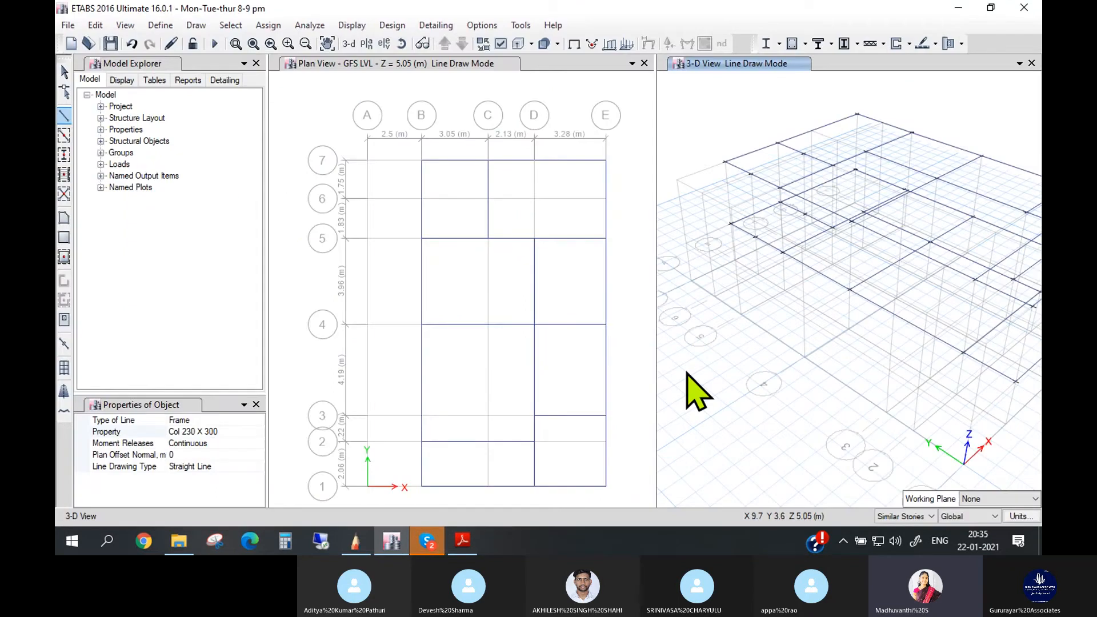
{"action": "scroll", "coordinate": [915, 154], "scroll_direction": "down", "scroll_amount": 2}
{"action": "scroll", "coordinate": [965, 153], "scroll_direction": "down", "scroll_amount": 2}
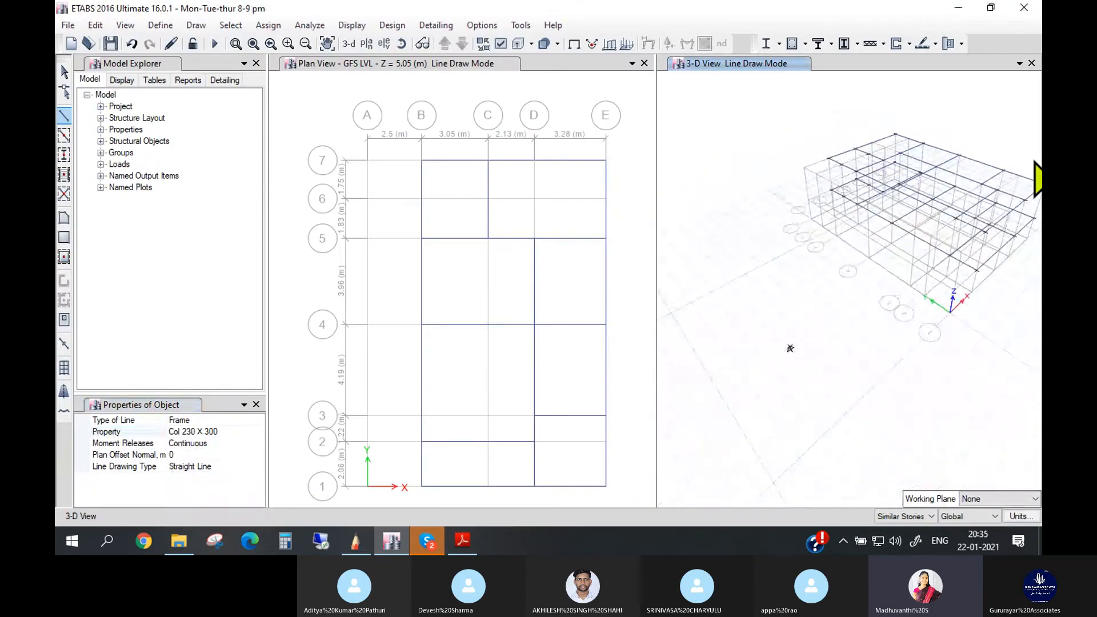
{"action": "scroll", "coordinate": [996, 158], "scroll_direction": "down", "scroll_amount": 2}
{"action": "scroll", "coordinate": [1033, 160], "scroll_direction": "up", "scroll_amount": 2}
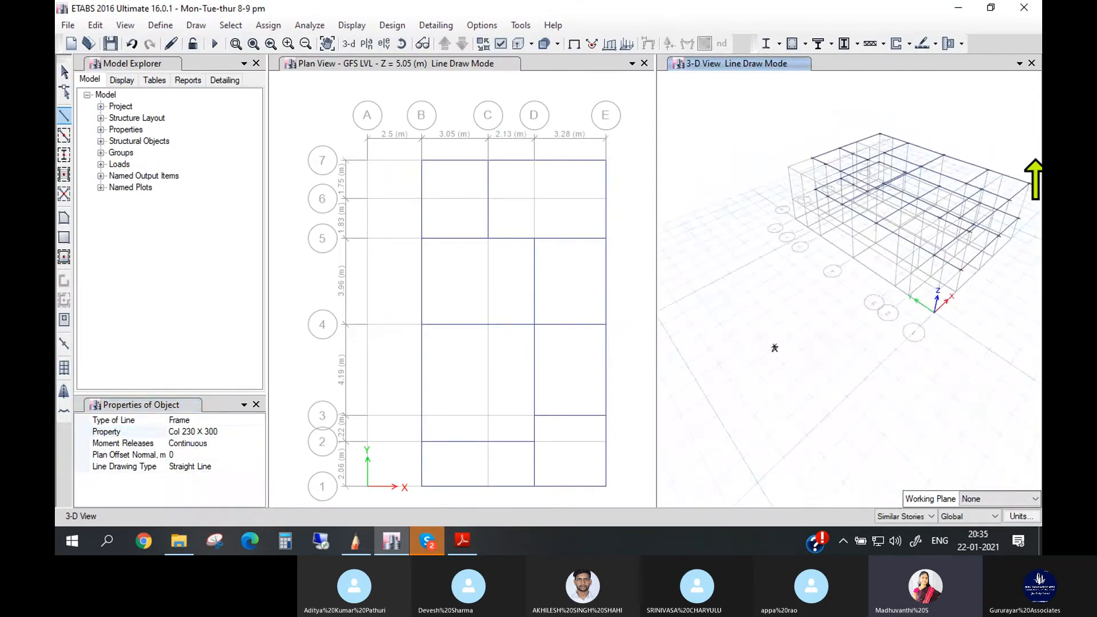
{"action": "scroll", "coordinate": [1035, 161], "scroll_direction": "up", "scroll_amount": 1}
{"action": "scroll", "coordinate": [753, 168], "scroll_direction": "up", "scroll_amount": 2}
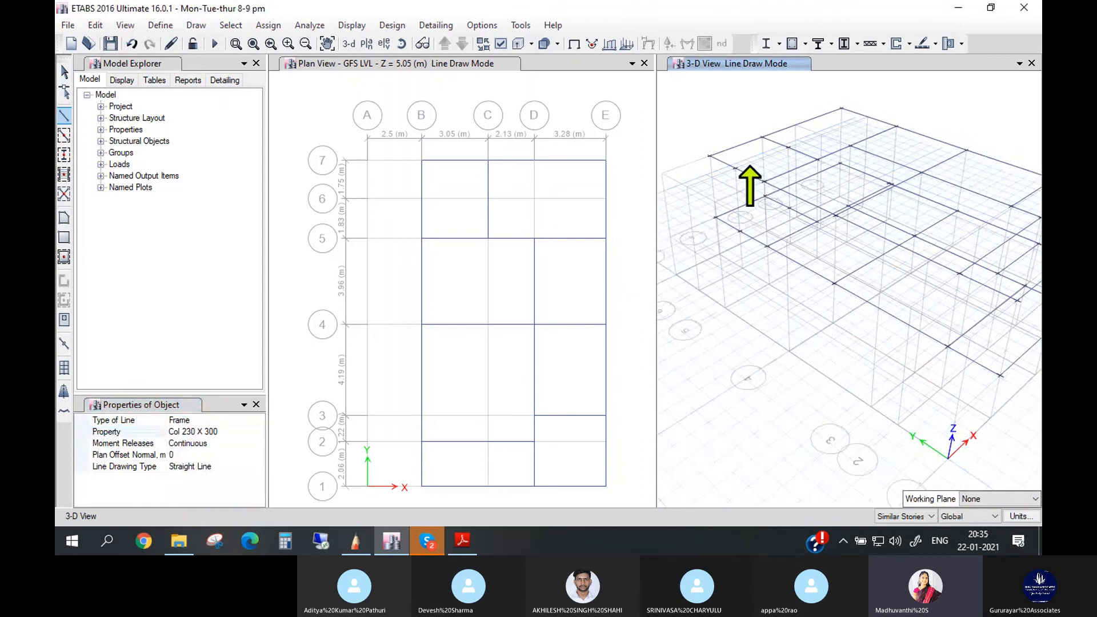
{"action": "left_click", "coordinate": [912, 516]}
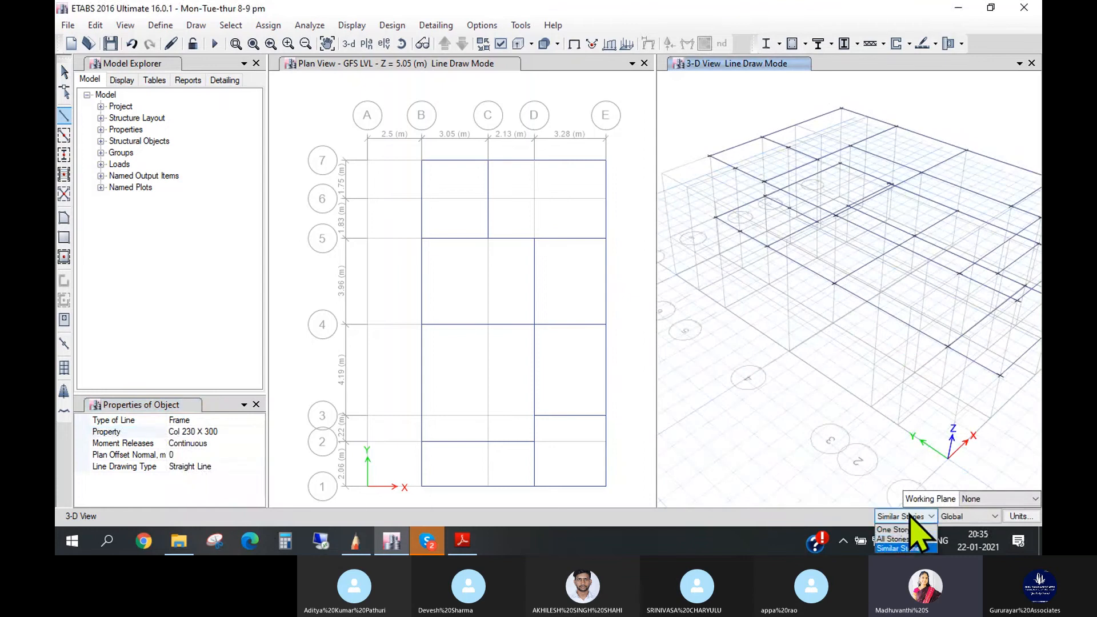
{"action": "left_click", "coordinate": [908, 539]}
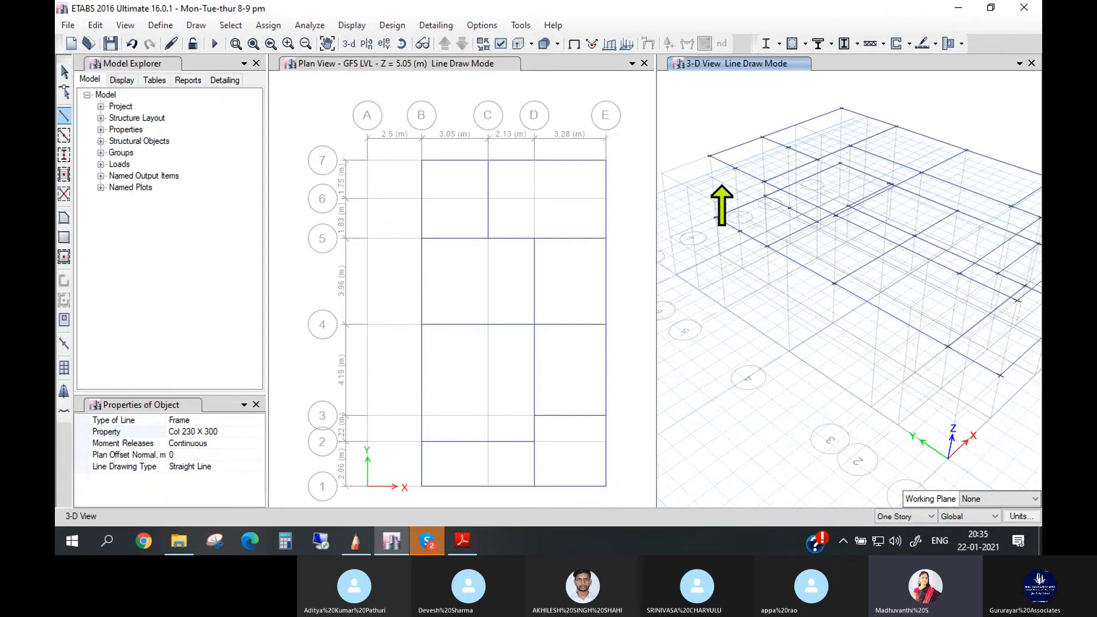
{"action": "scroll", "coordinate": [732, 195], "scroll_direction": "down", "scroll_amount": 1}
{"action": "scroll", "coordinate": [721, 214], "scroll_direction": "up", "scroll_amount": 4}
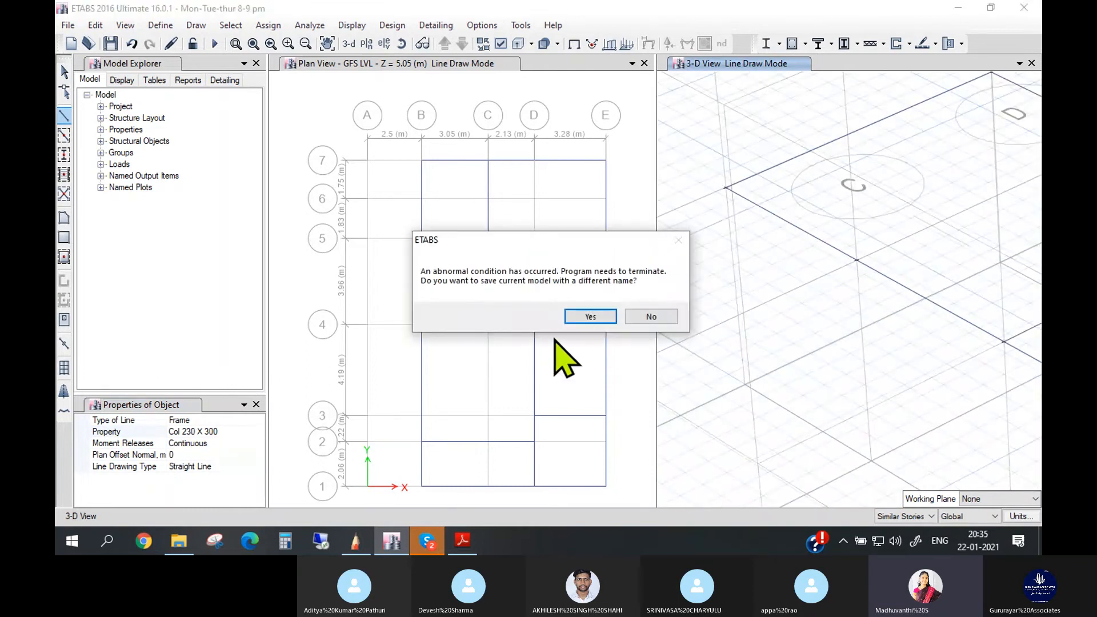
- Save the model before the program terminates, replacing Mon-Tue-thur 8-9 pm.EDB in the Etabs GR folder
{"action": "left_click", "coordinate": [589, 316]}
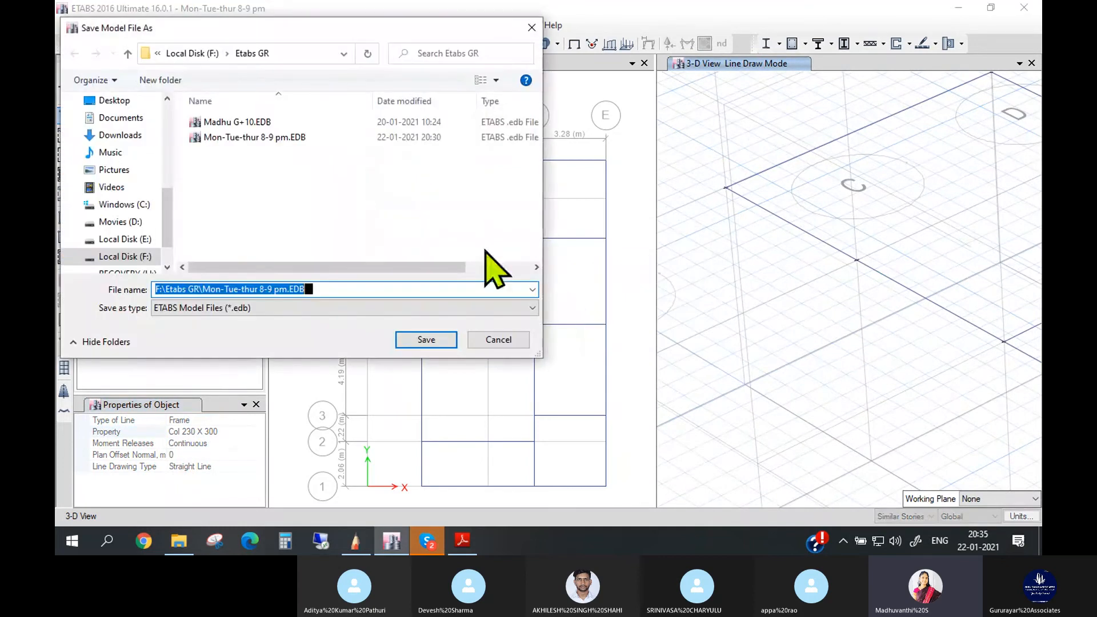
{"action": "left_click", "coordinate": [283, 141]}
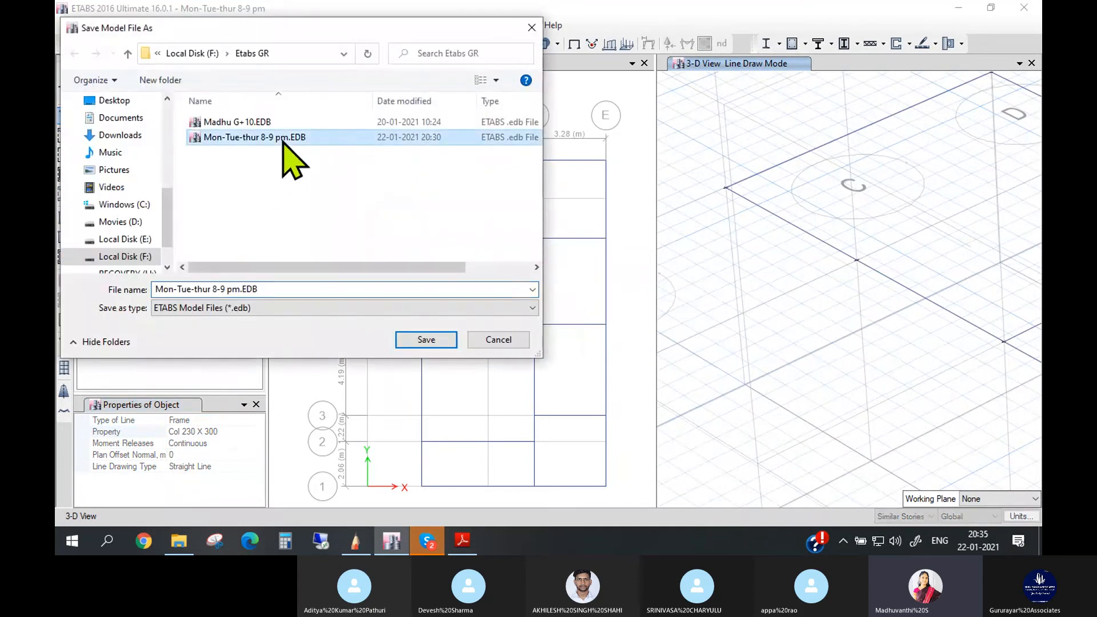
{"action": "left_click", "coordinate": [429, 341]}
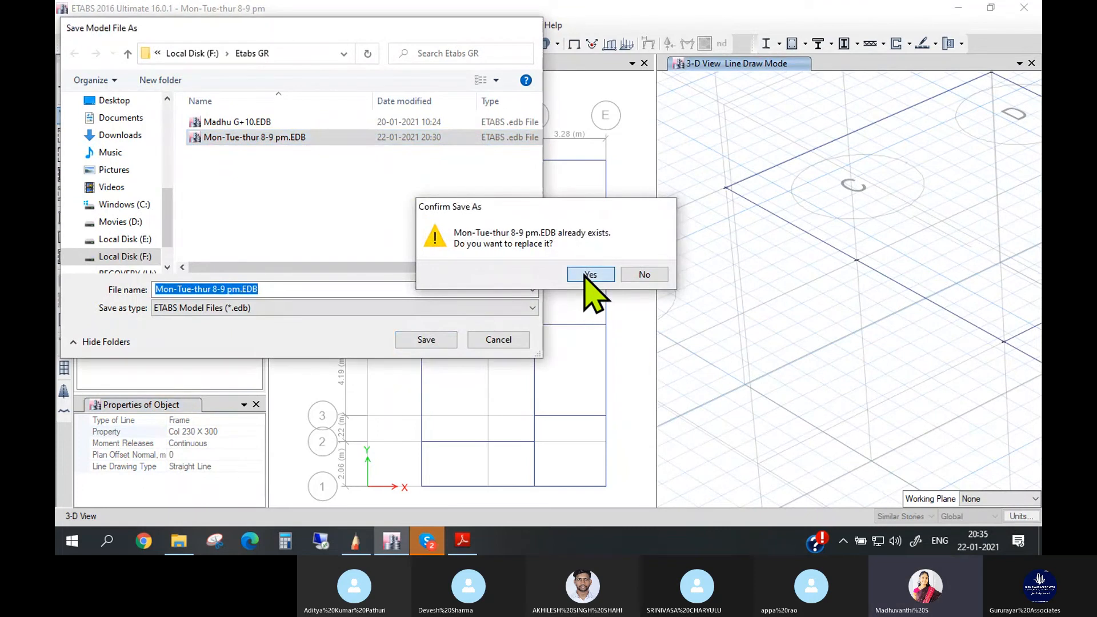
{"action": "left_click", "coordinate": [589, 274]}
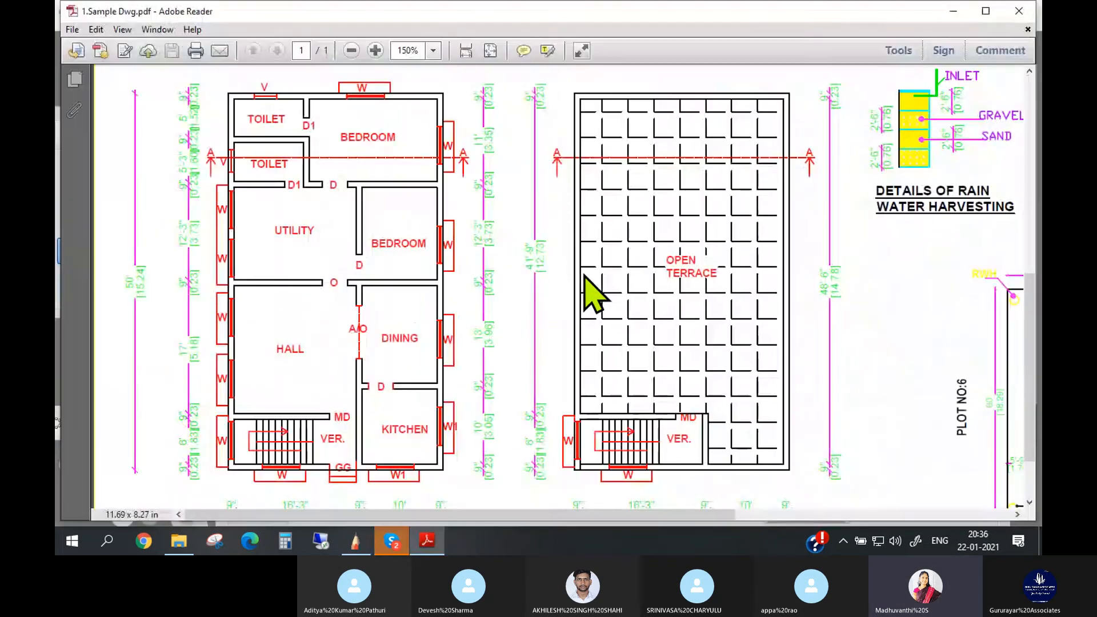
- Minimize the Adobe Reader, SketchBook and File Explorer windows and relaunch ETABS 2016
{"action": "left_click", "coordinate": [953, 10]}
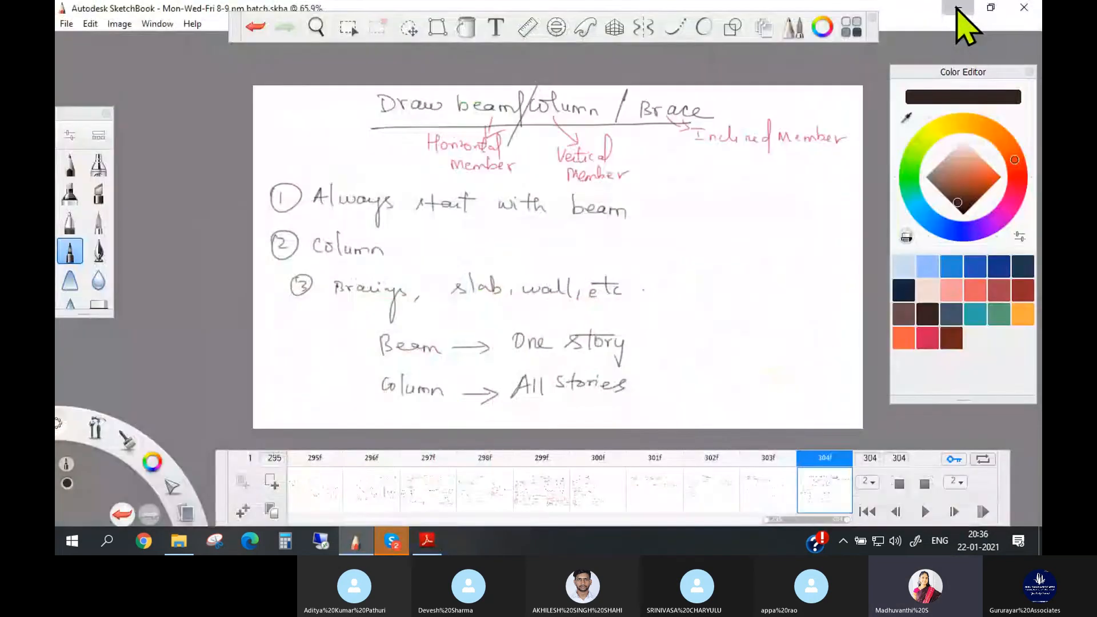
{"action": "left_click", "coordinate": [956, 10]}
{"action": "left_click", "coordinate": [953, 10]}
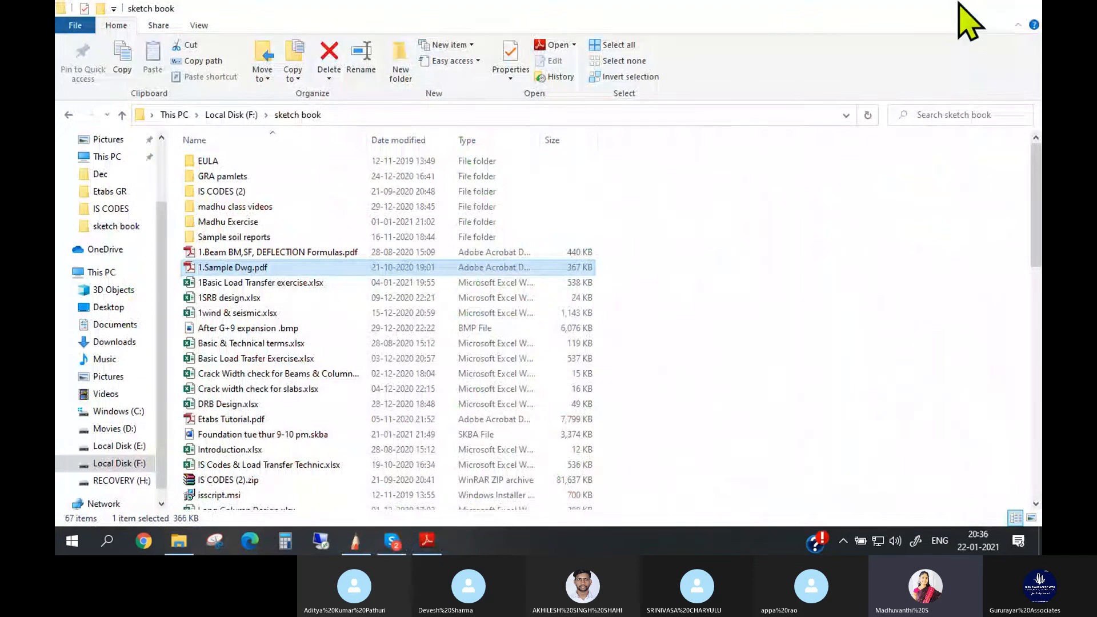
{"action": "left_click", "coordinate": [956, 10]}
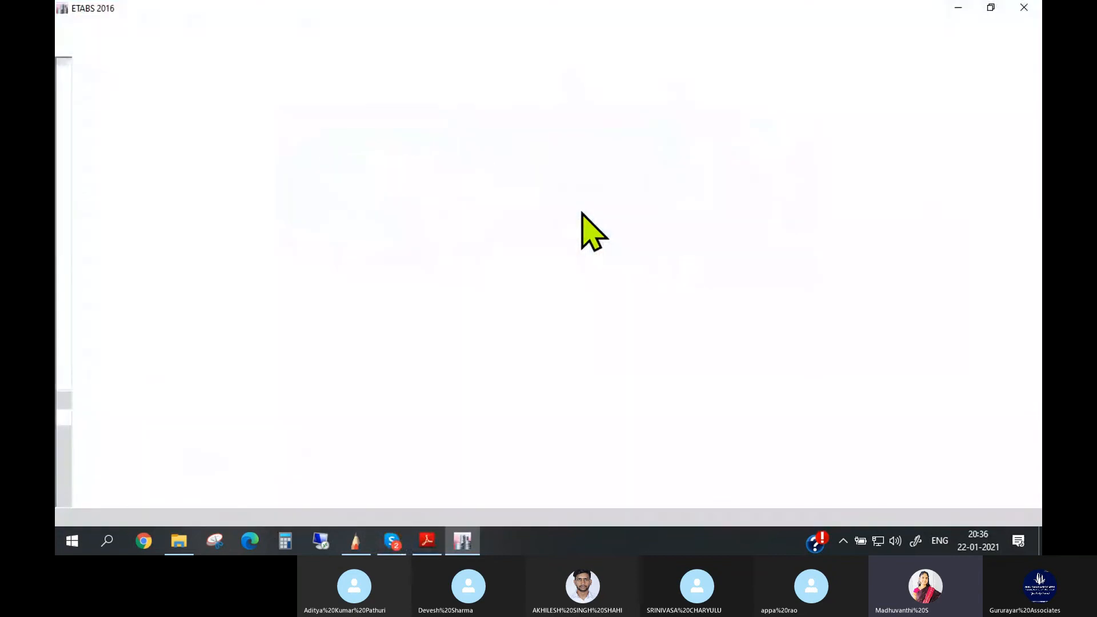
- Open the model Mon-Tue-thur 8-9 pm.EDB from the Etabs GR folder
{"action": "left_click", "coordinate": [68, 25]}
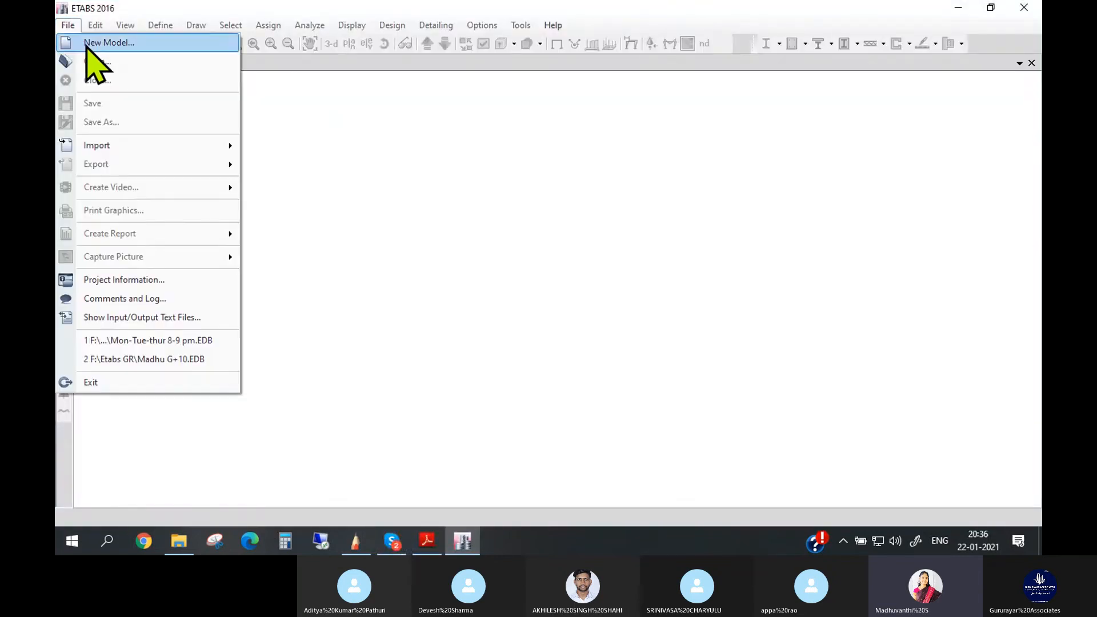
{"action": "left_click", "coordinate": [103, 63]}
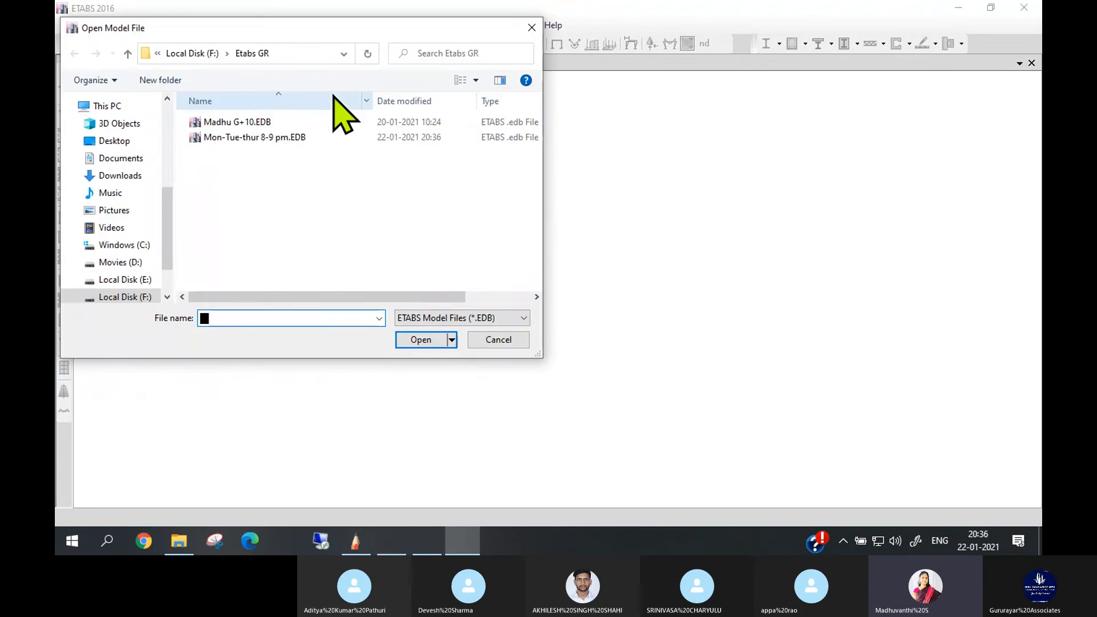
{"action": "left_click", "coordinate": [226, 136]}
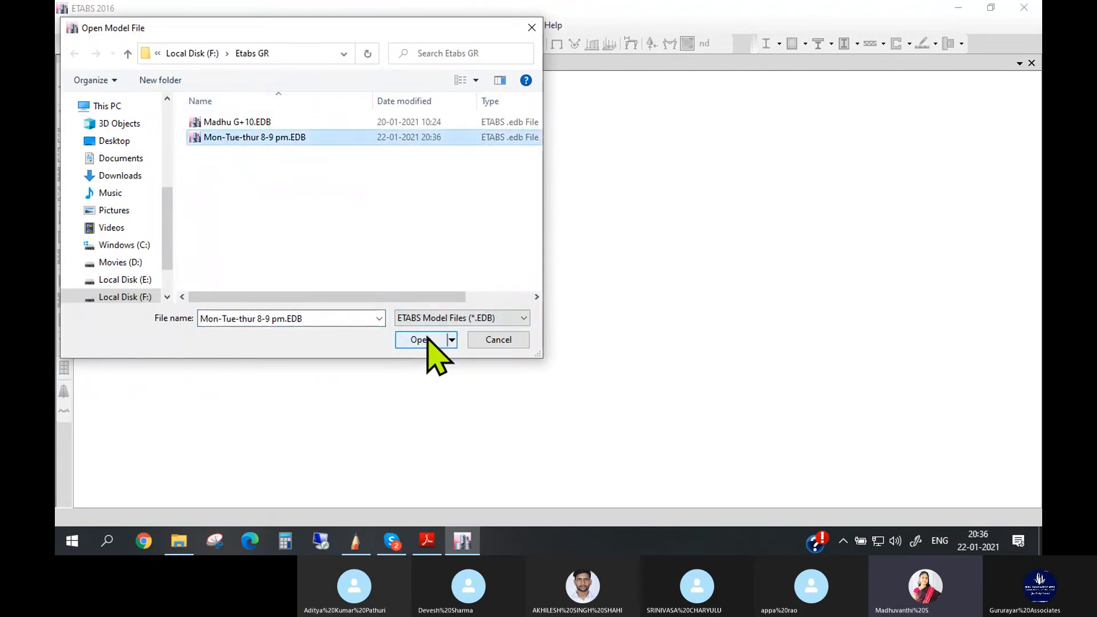
{"action": "left_click", "coordinate": [428, 338]}
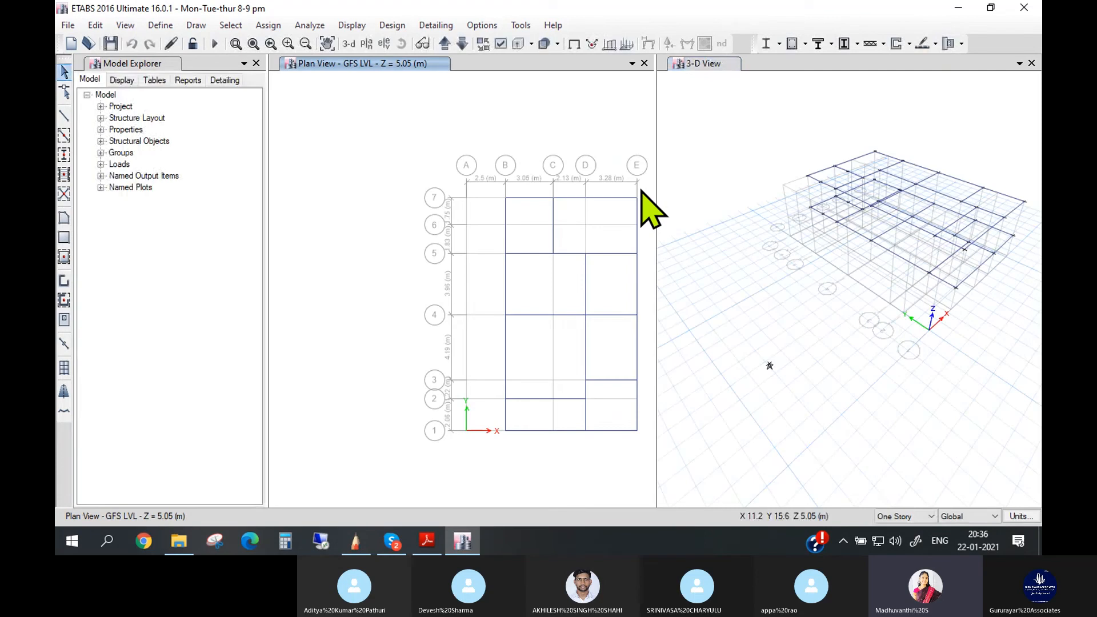
- Start Draw Beam/Column/Brace with the section property Col 230 X 300
{"action": "left_click", "coordinate": [198, 26]}
{"action": "mouse_move", "coordinate": [309, 103]}
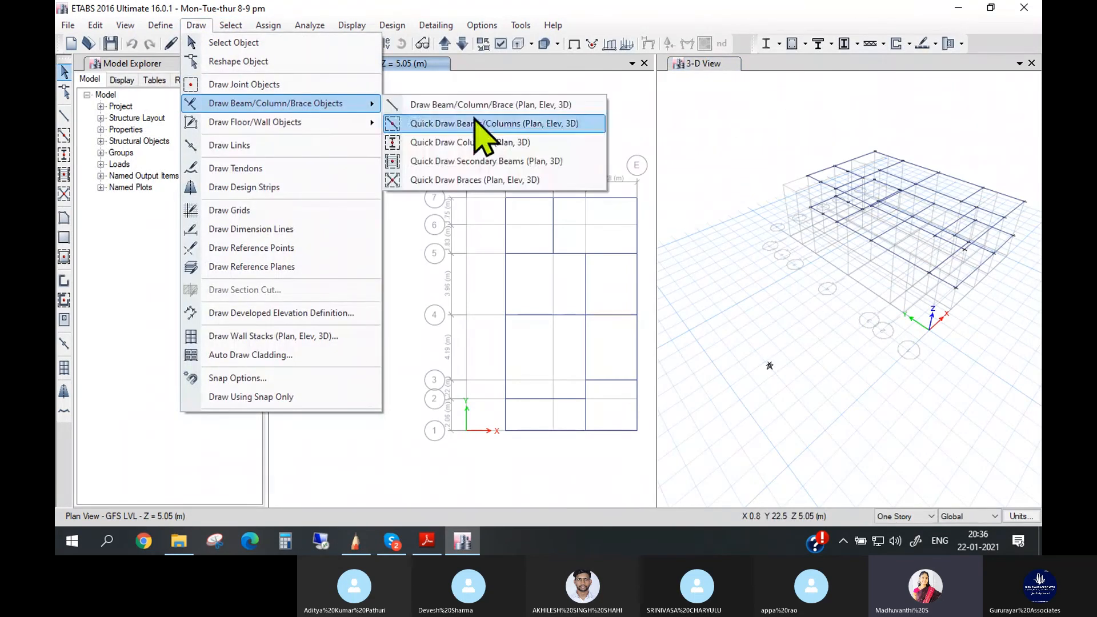
{"action": "left_click", "coordinate": [502, 106]}
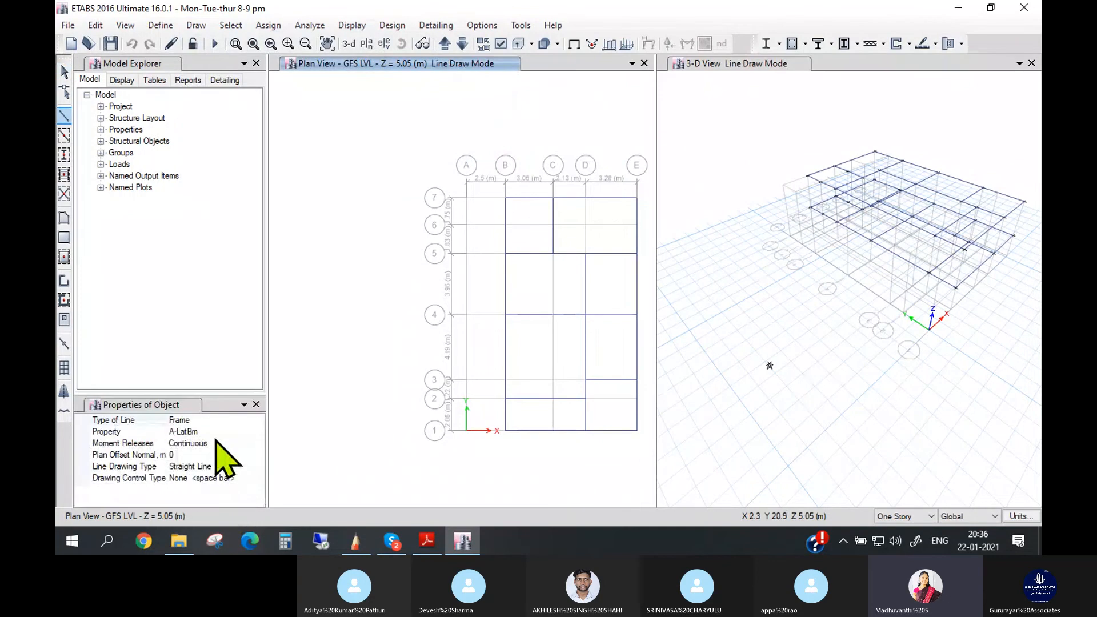
{"action": "left_click", "coordinate": [221, 432]}
{"action": "left_click", "coordinate": [258, 432]}
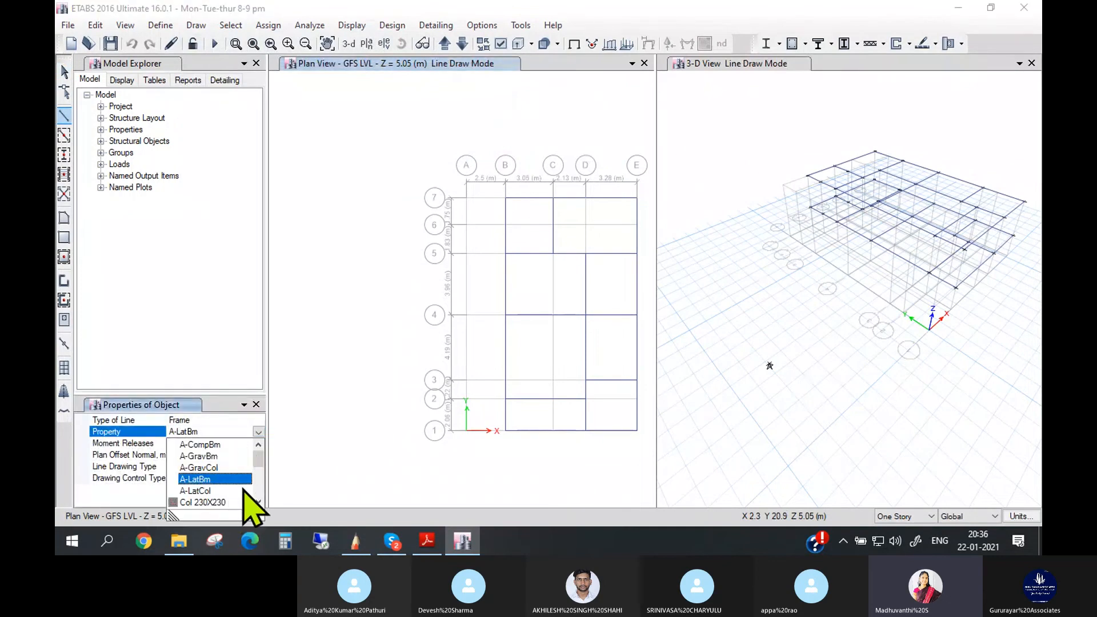
{"action": "left_click", "coordinate": [226, 502]}
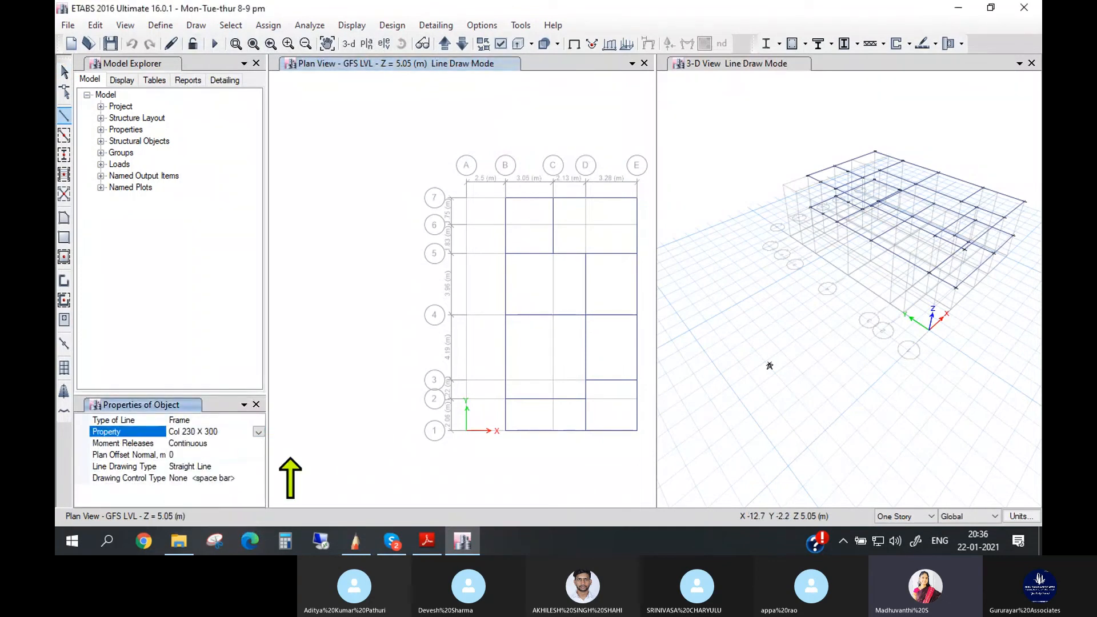
- Locate the B 7 grid points at FTG LVL and PB LVL in the 3D view for the first column
{"action": "left_click", "coordinate": [823, 172]}
{"action": "scroll", "coordinate": [818, 217], "scroll_direction": "up", "scroll_amount": 3}
{"action": "scroll", "coordinate": [818, 217], "scroll_direction": "up", "scroll_amount": 5}
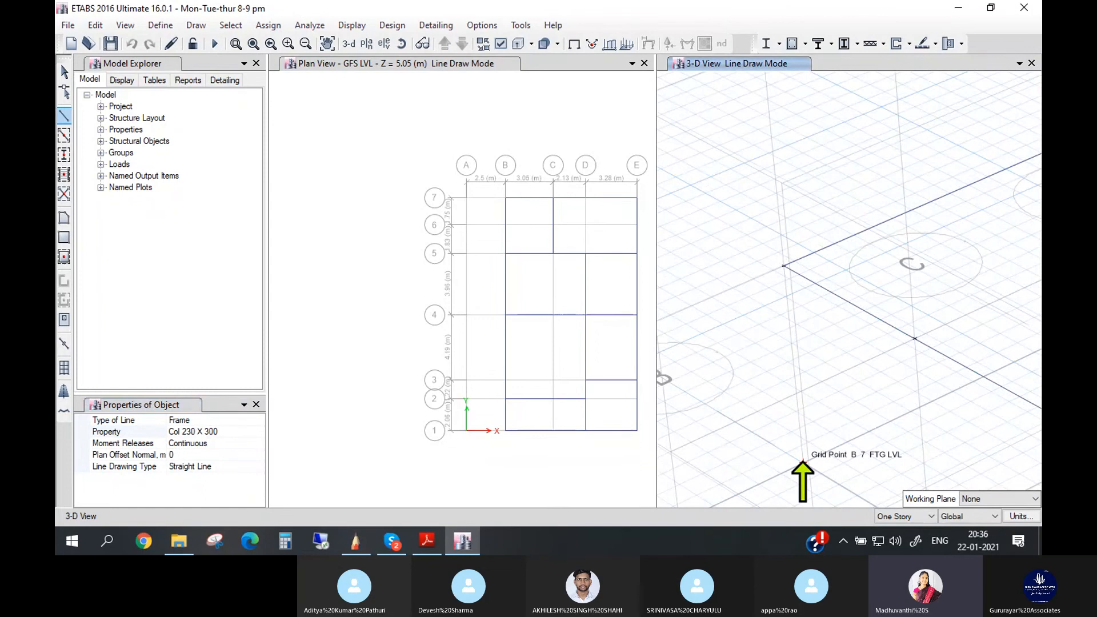
{"action": "scroll", "coordinate": [869, 234], "scroll_direction": "down", "scroll_amount": 5}
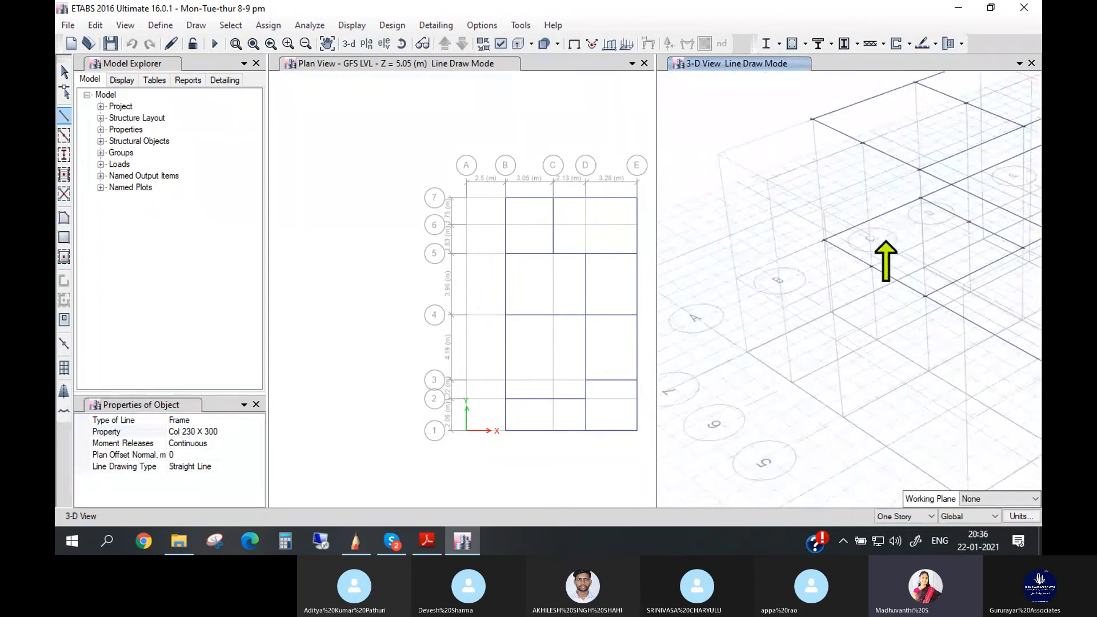
{"action": "scroll", "coordinate": [898, 198], "scroll_direction": "down", "scroll_amount": 6}
{"action": "scroll", "coordinate": [851, 323], "scroll_direction": "up", "scroll_amount": 5}
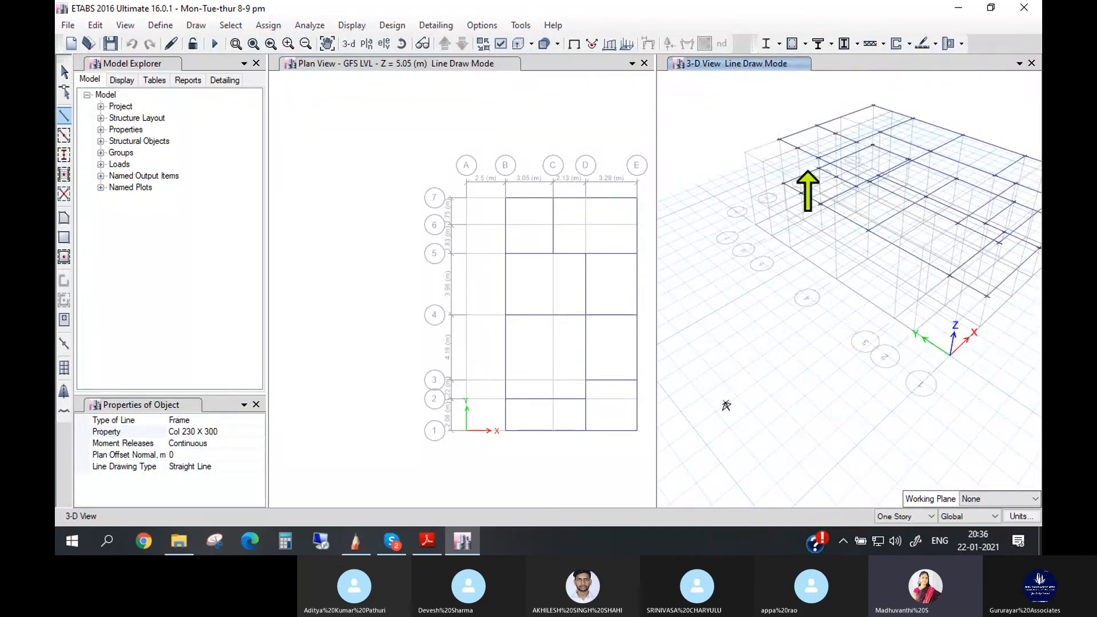
{"action": "scroll", "coordinate": [726, 405], "scroll_direction": "up", "scroll_amount": 2}
{"action": "scroll", "coordinate": [791, 172], "scroll_direction": "up", "scroll_amount": 2}
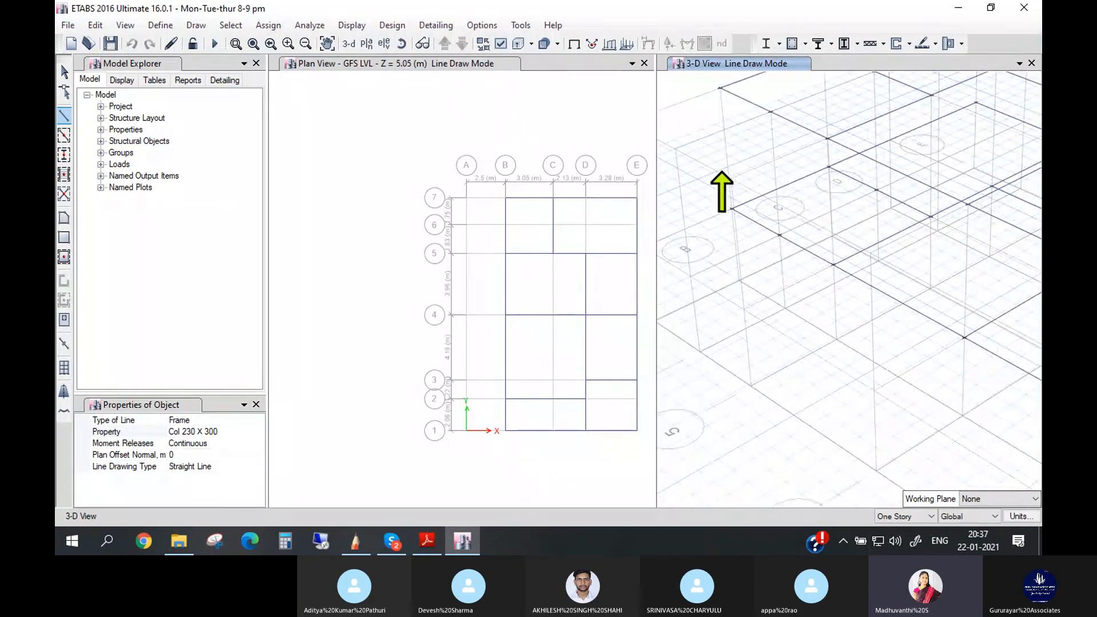
{"action": "scroll", "coordinate": [714, 206], "scroll_direction": "up", "scroll_amount": 1}
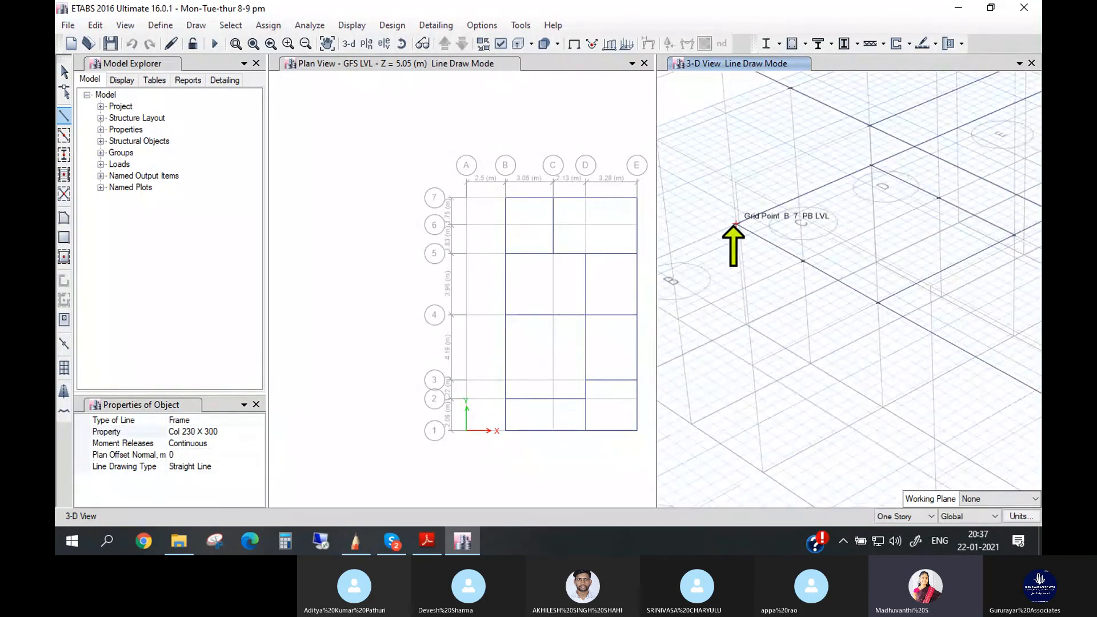
{"action": "scroll", "coordinate": [754, 108], "scroll_direction": "down", "scroll_amount": 1}
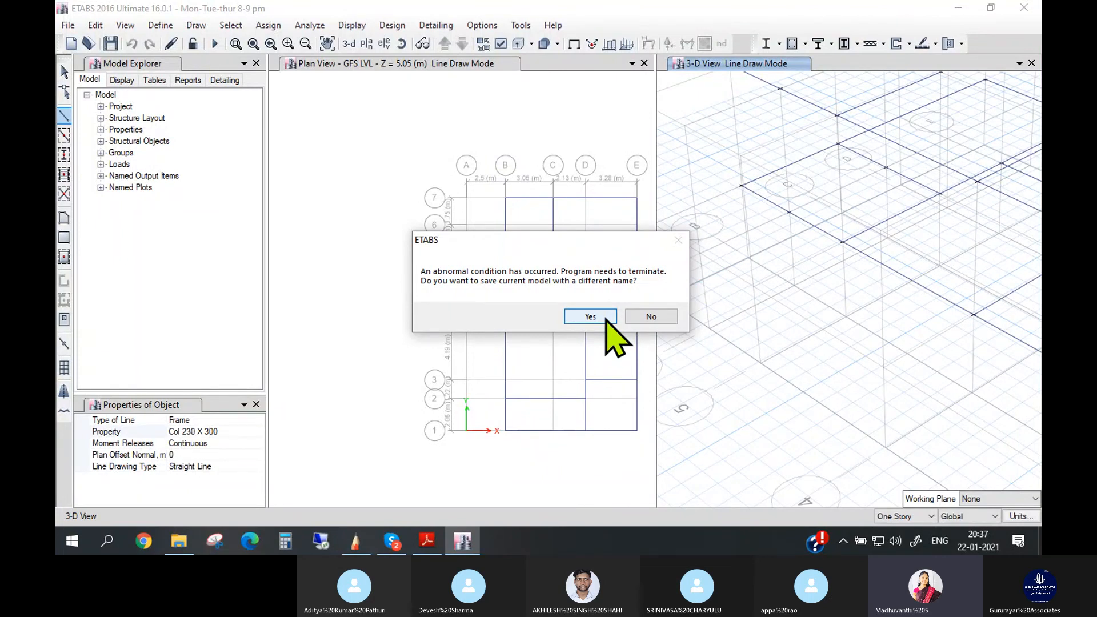
- Save the model again over Mon-Tue-thur 8-9 pm.EDB and let ETABS close
{"action": "left_click", "coordinate": [591, 317]}
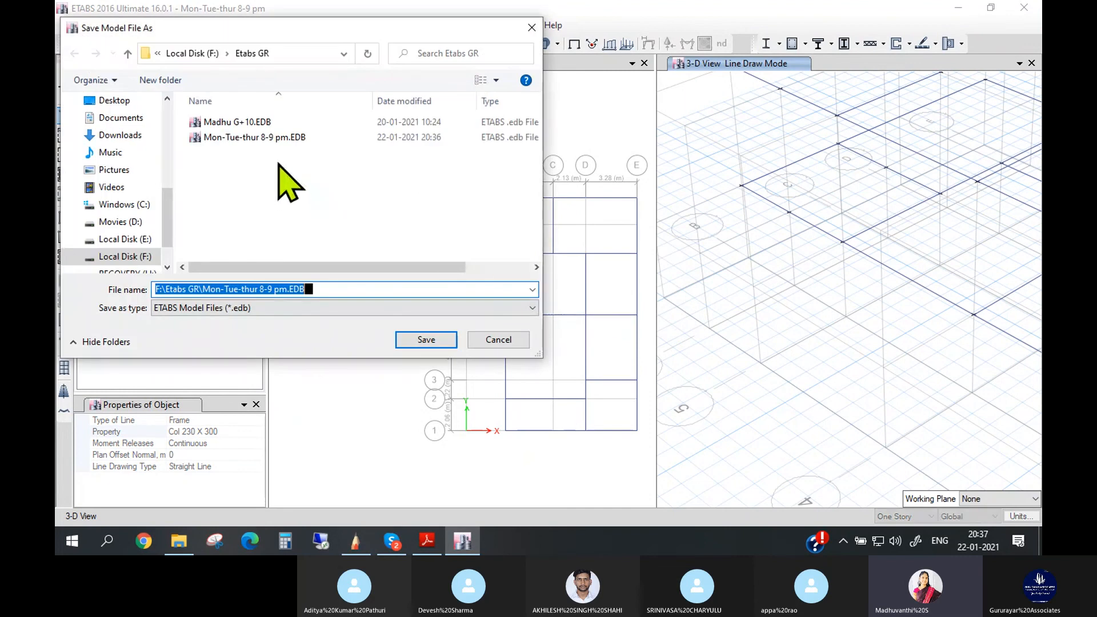
{"action": "left_click", "coordinate": [291, 142]}
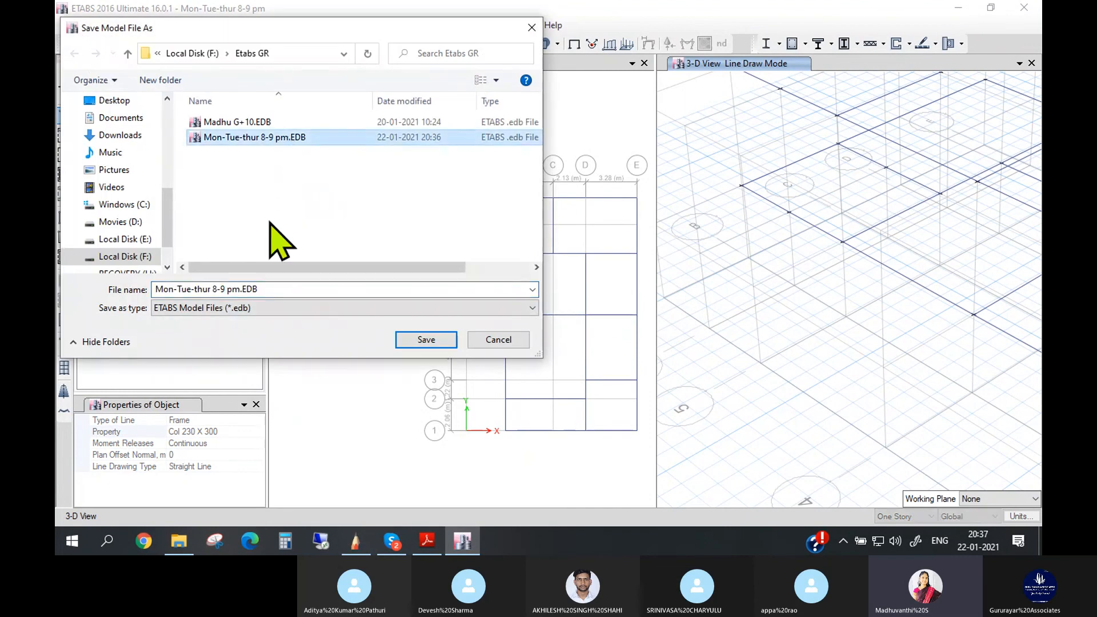
{"action": "left_click", "coordinate": [427, 340]}
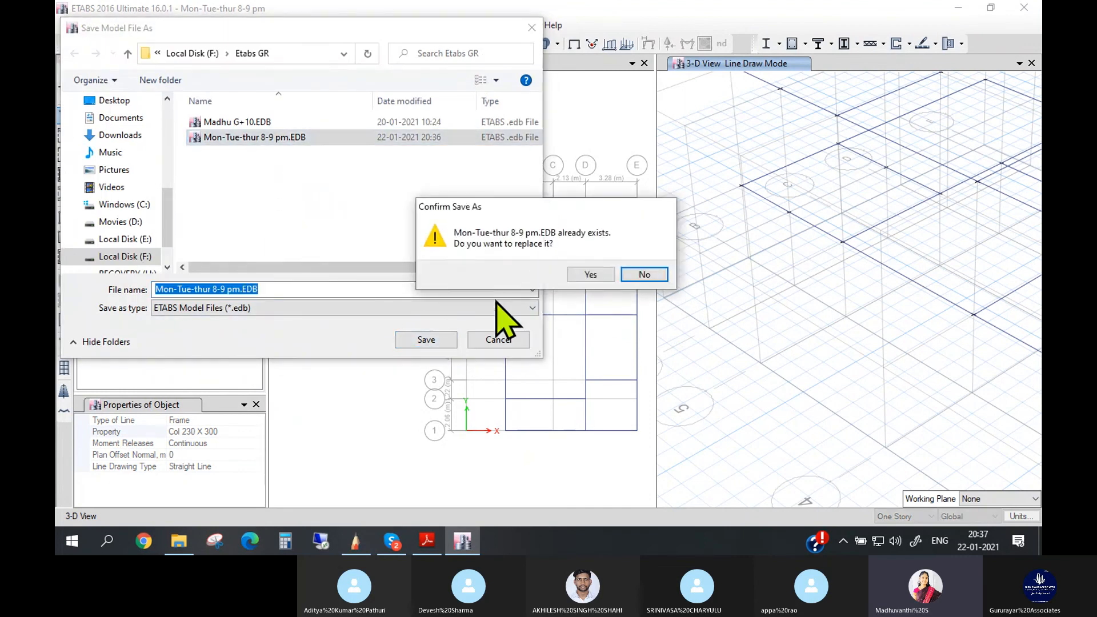
{"action": "left_click", "coordinate": [599, 273]}
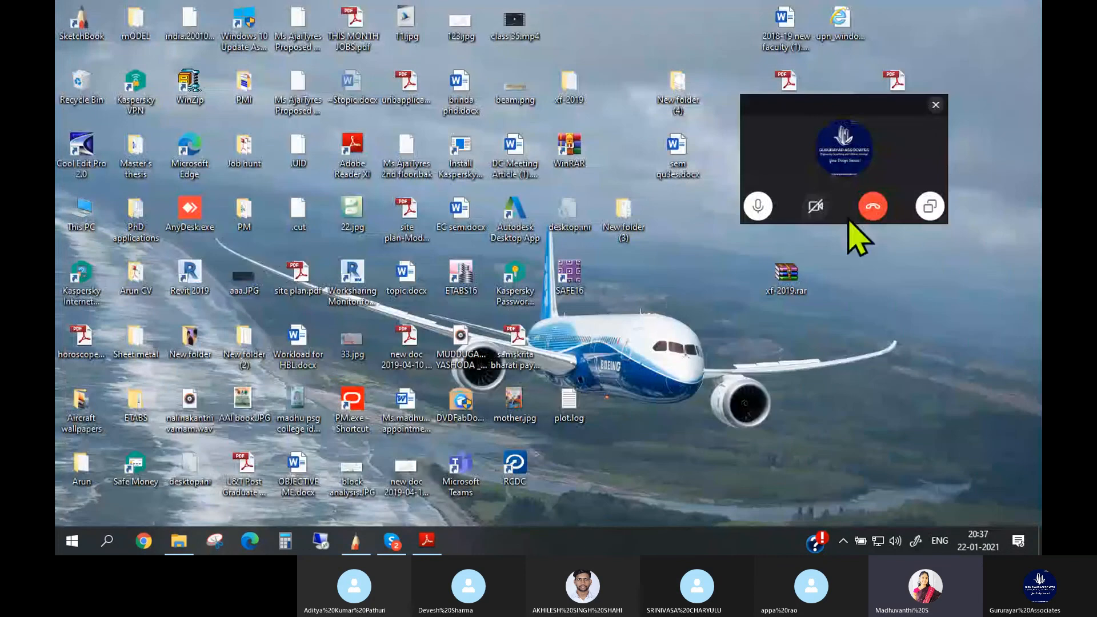
- Switch to Skype and leave the ongoing batch group call
{"action": "left_click", "coordinate": [390, 543]}
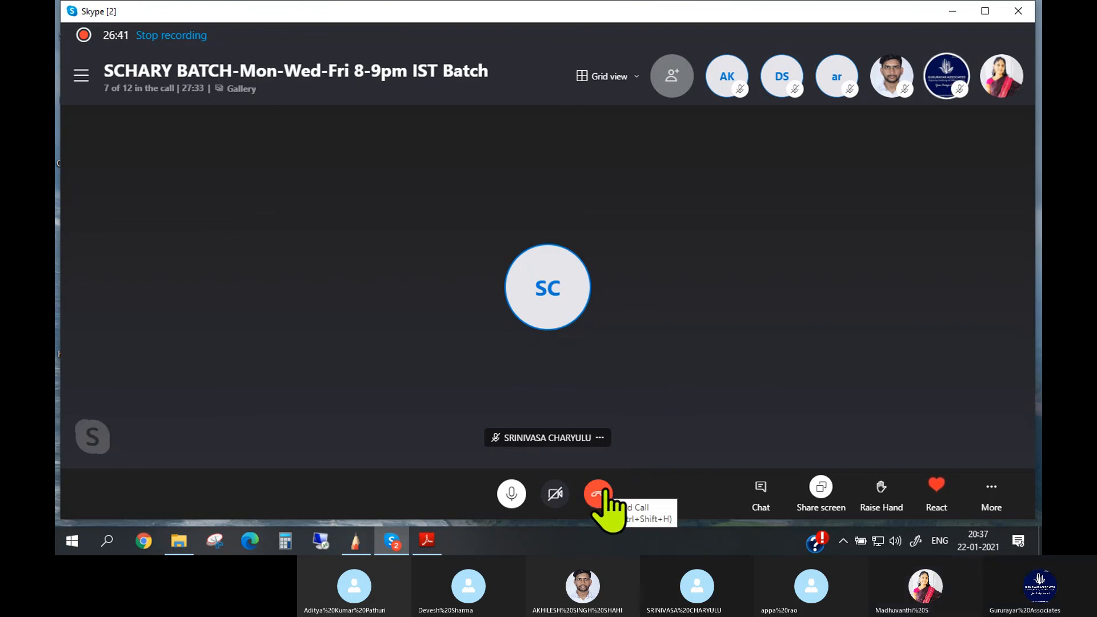
{"action": "left_click", "coordinate": [599, 495]}
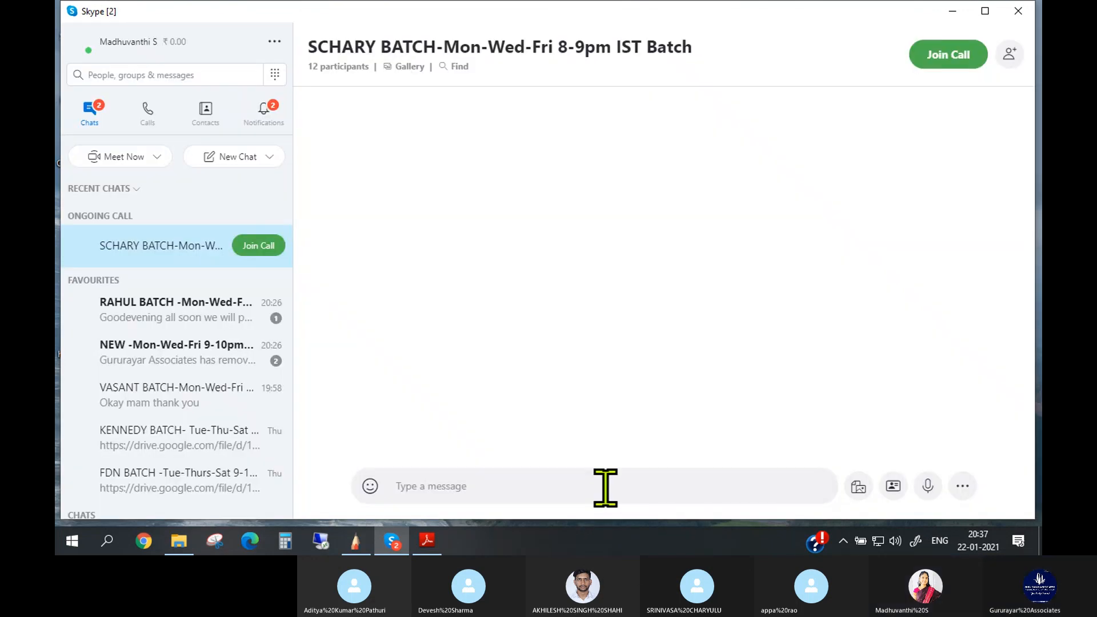